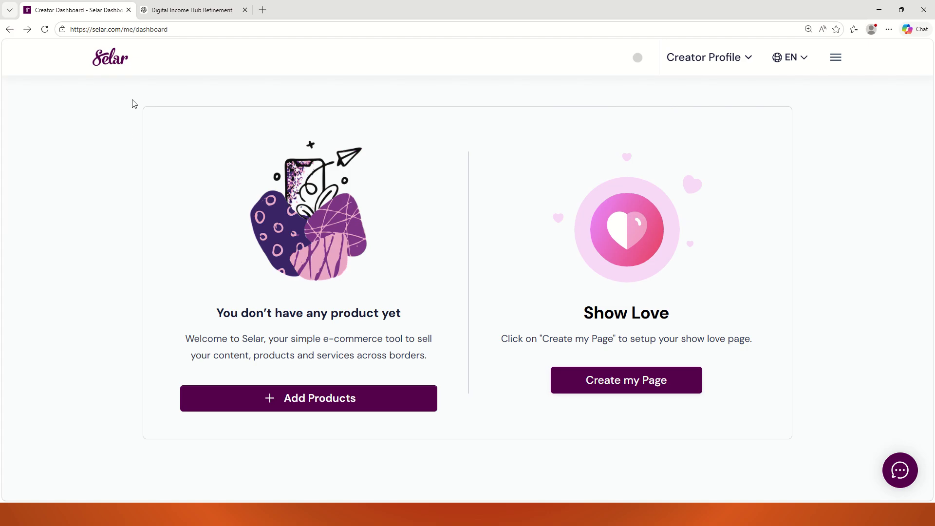
click(835, 59)
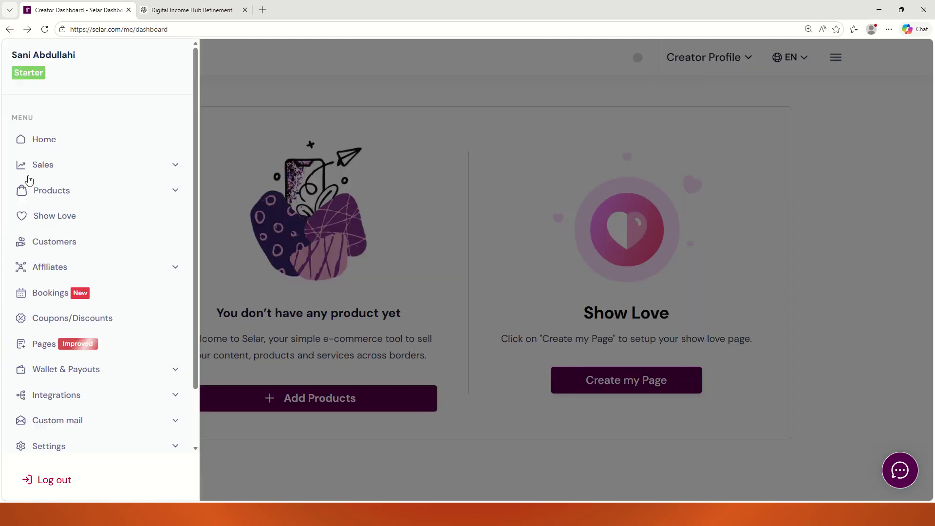
click(53, 141)
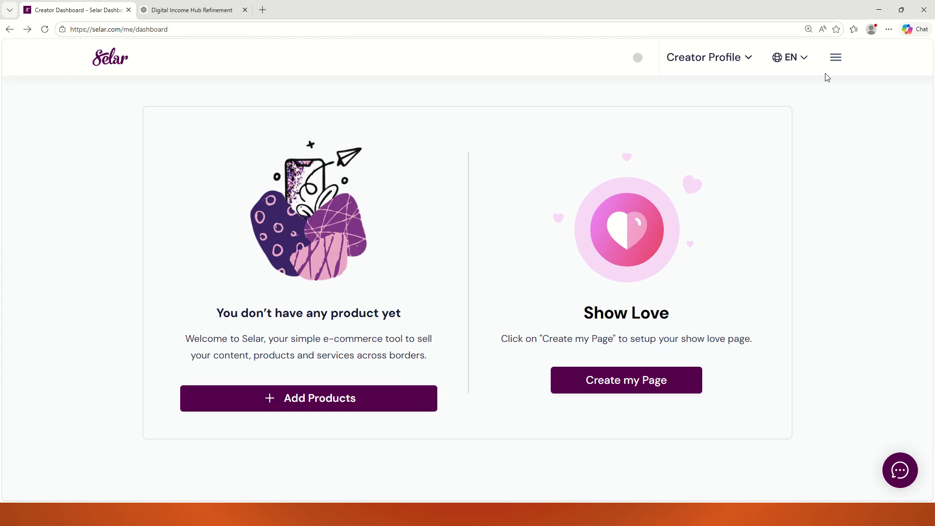
click(836, 57)
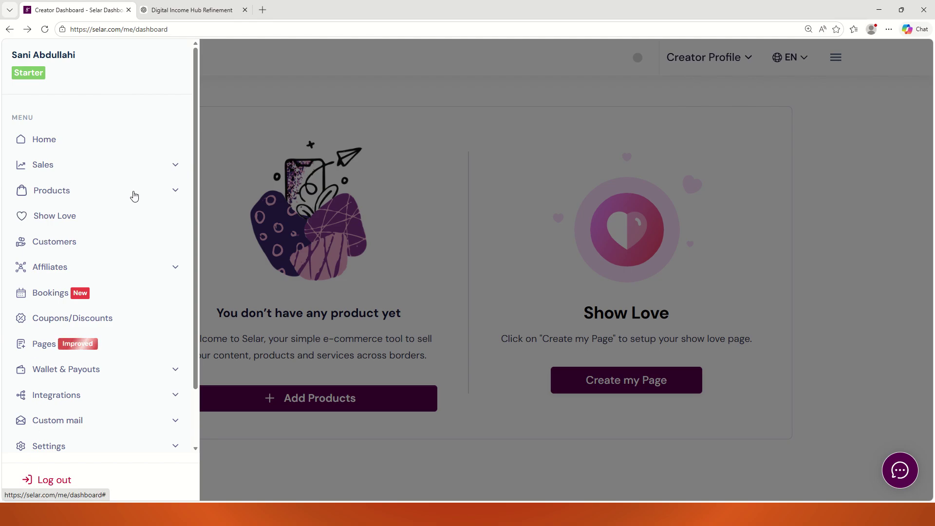
click(98, 195)
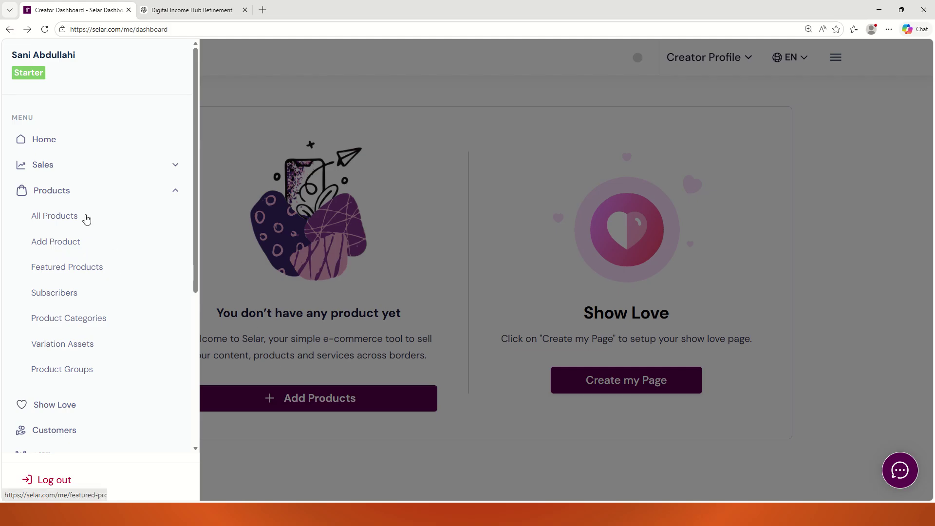
click(368, 313)
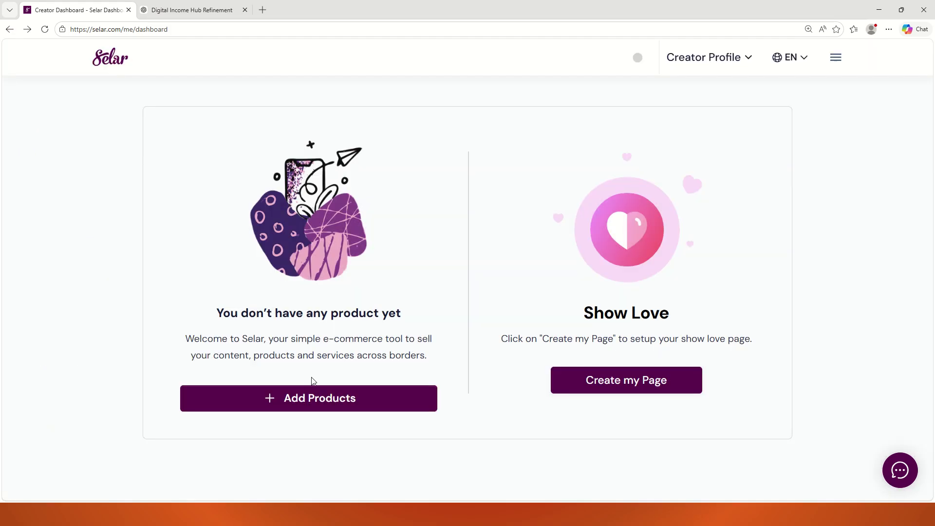
Start adding a new product to the store with the Digital Product type
click(311, 403)
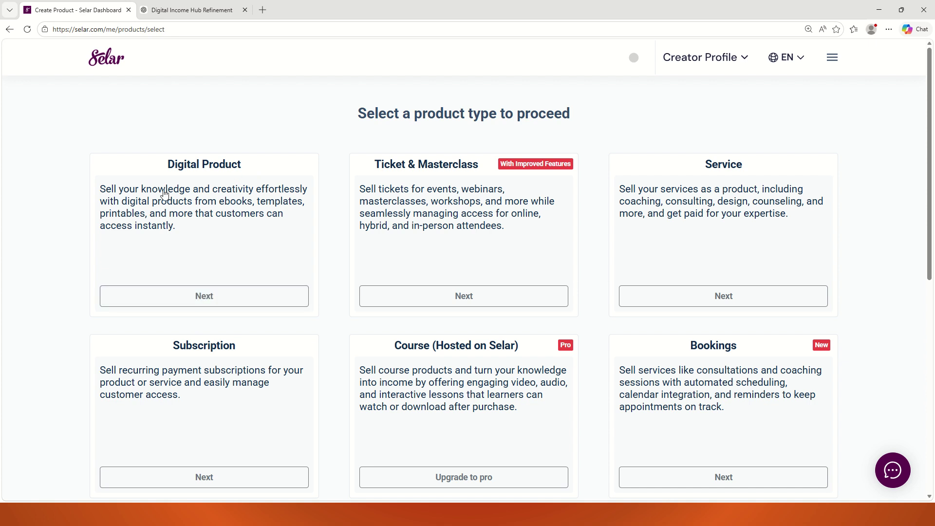
click(265, 298)
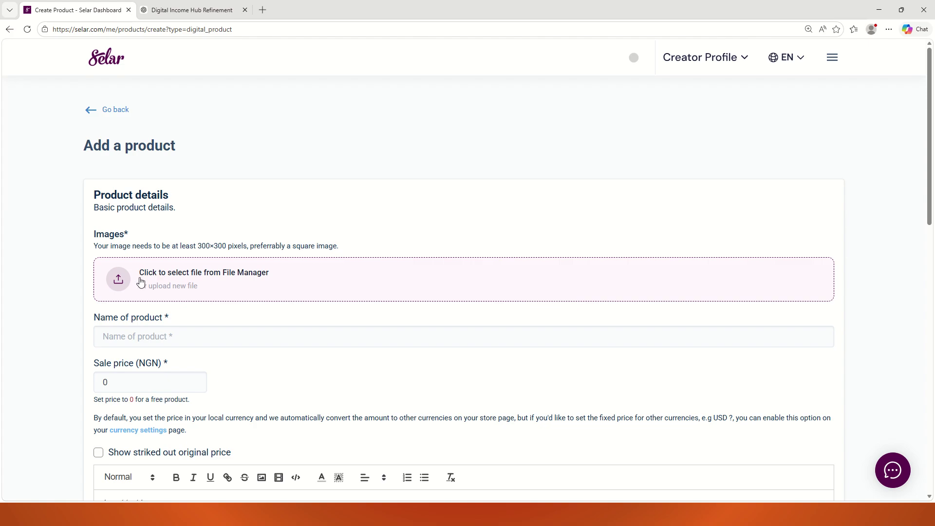
Upload the Product Image file from the digital product folder in Documents to the store's media library
click(185, 291)
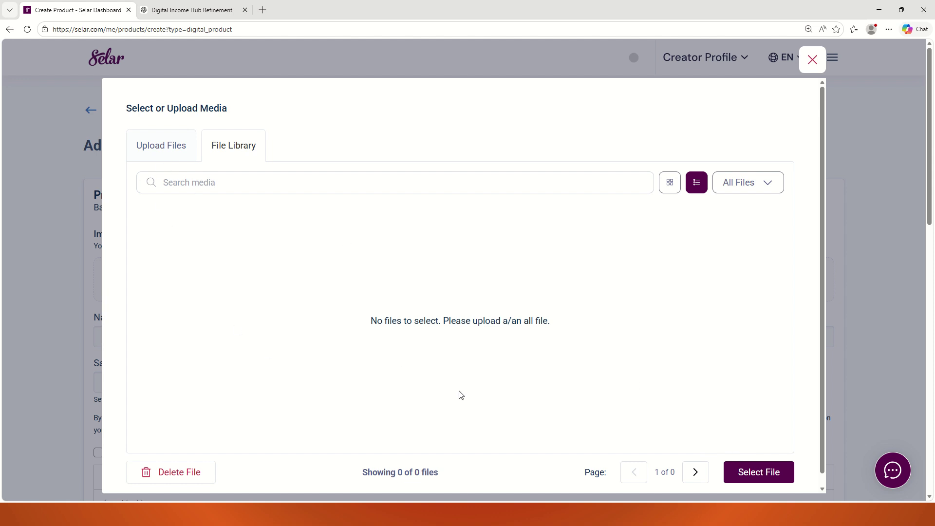
click(165, 153)
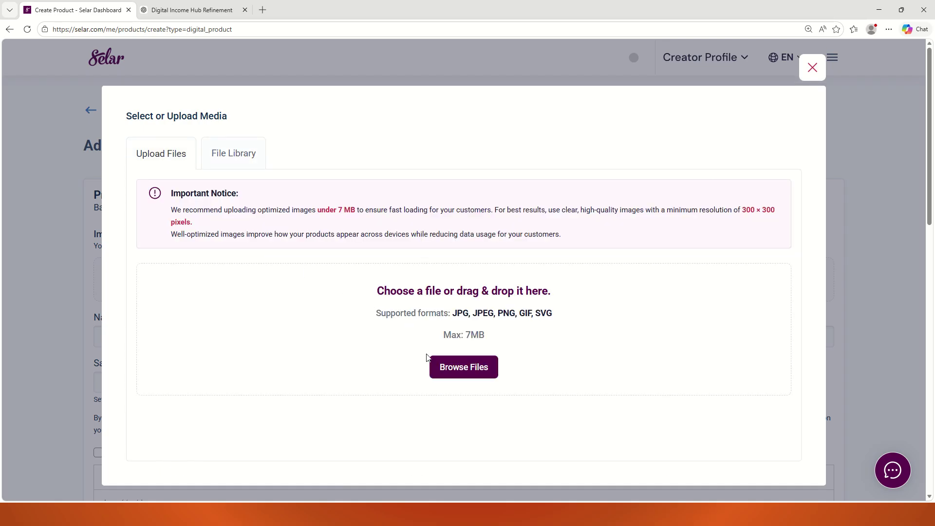
click(443, 370)
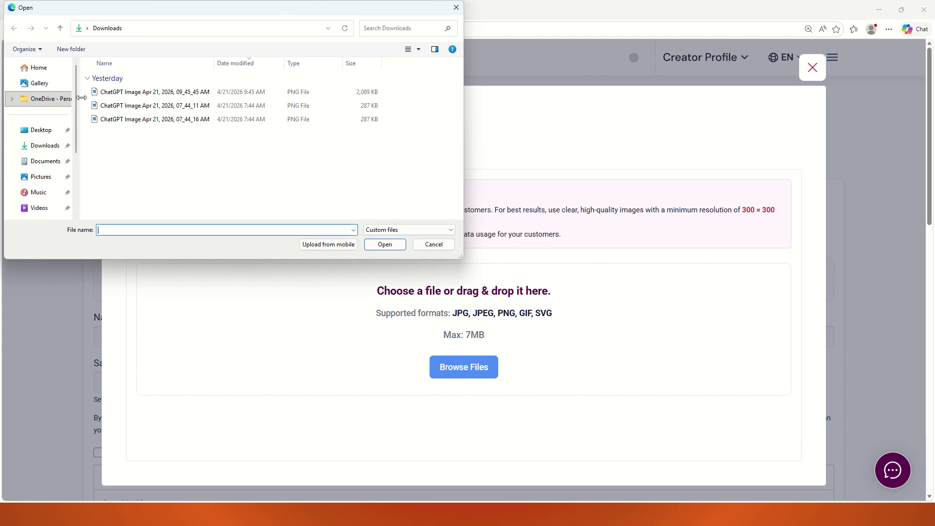
click(44, 161)
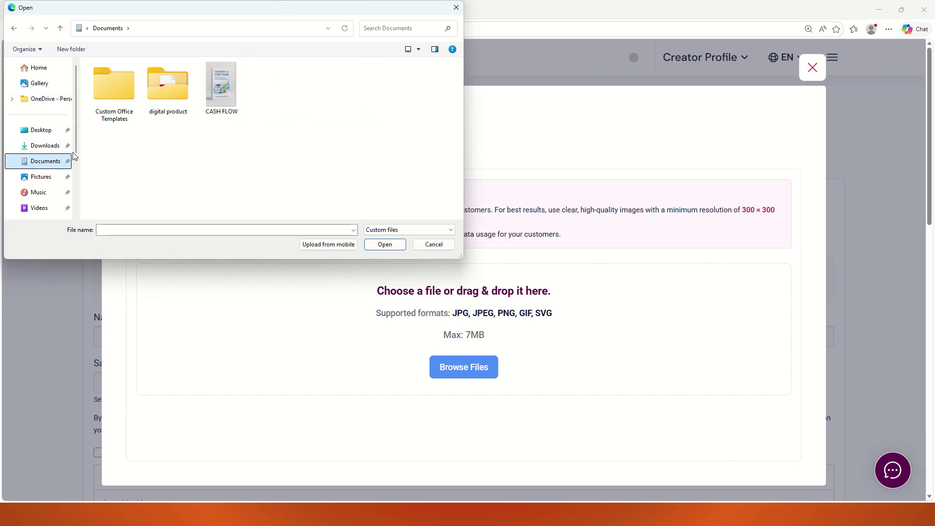
double_click(163, 93)
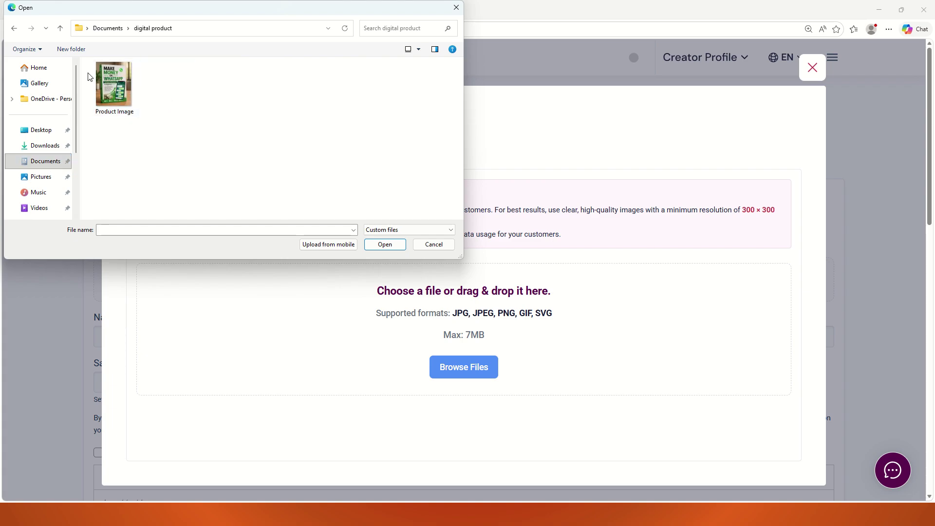
click(108, 97)
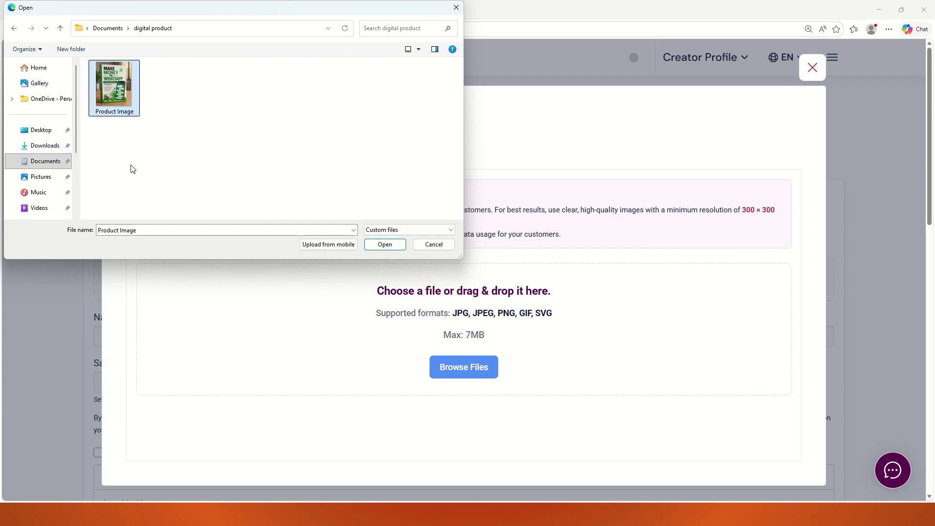
click(373, 245)
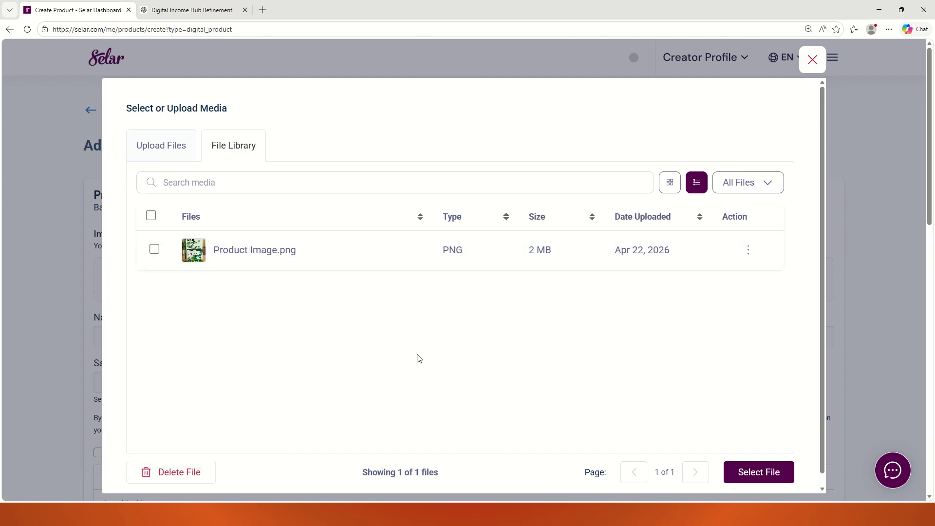
scroll(491, 357, down, 1)
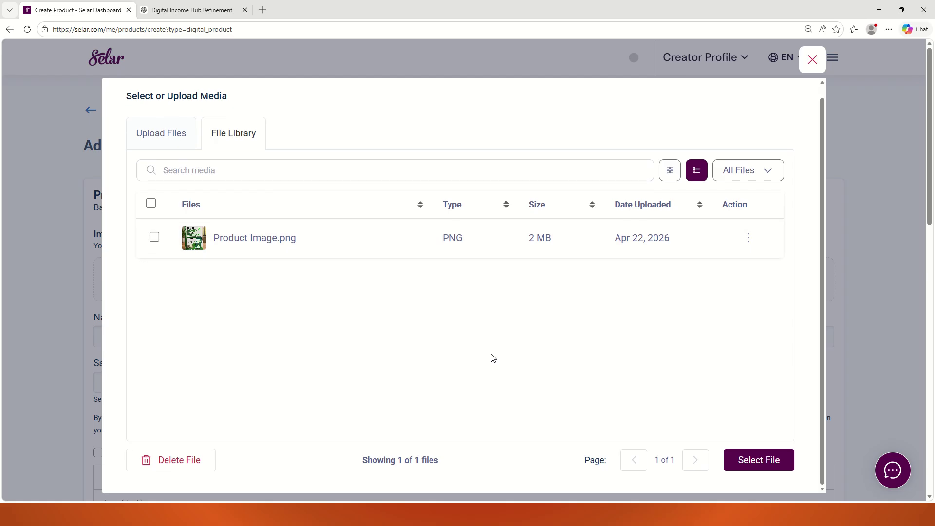
scroll(491, 358, down, 3)
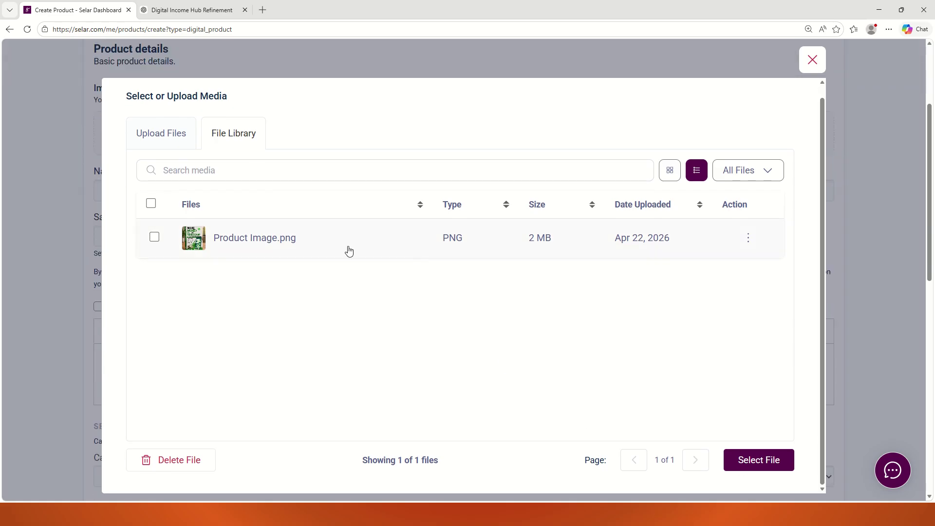
scroll(694, 425, down, 2)
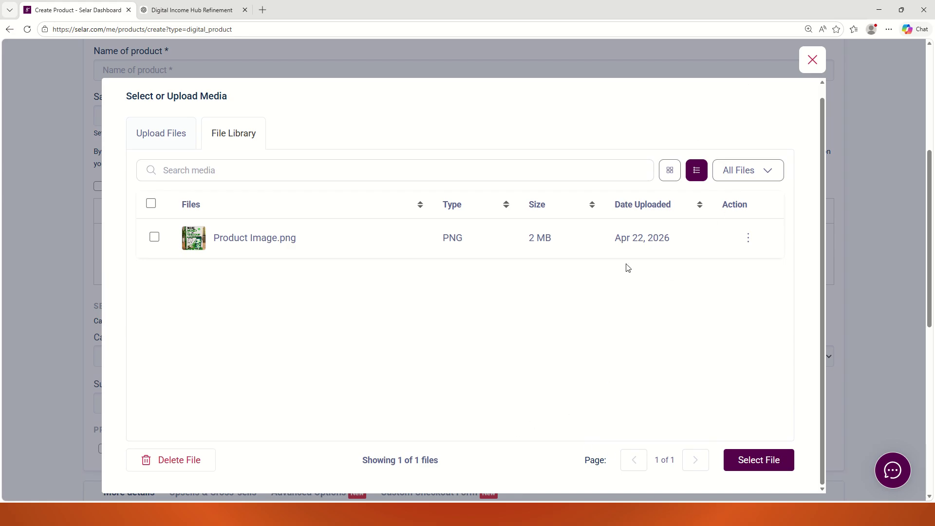
scroll(695, 316, up, 5)
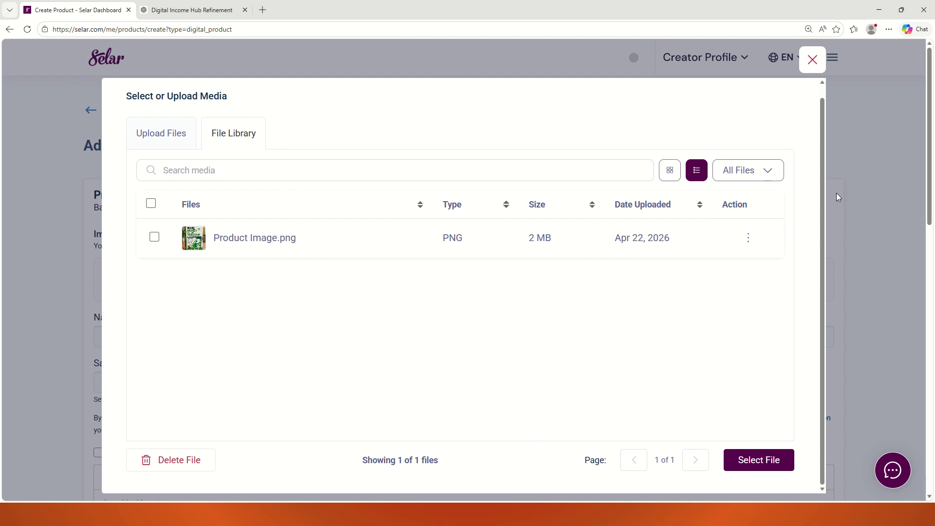
click(813, 60)
scroll(371, 314, down, 1)
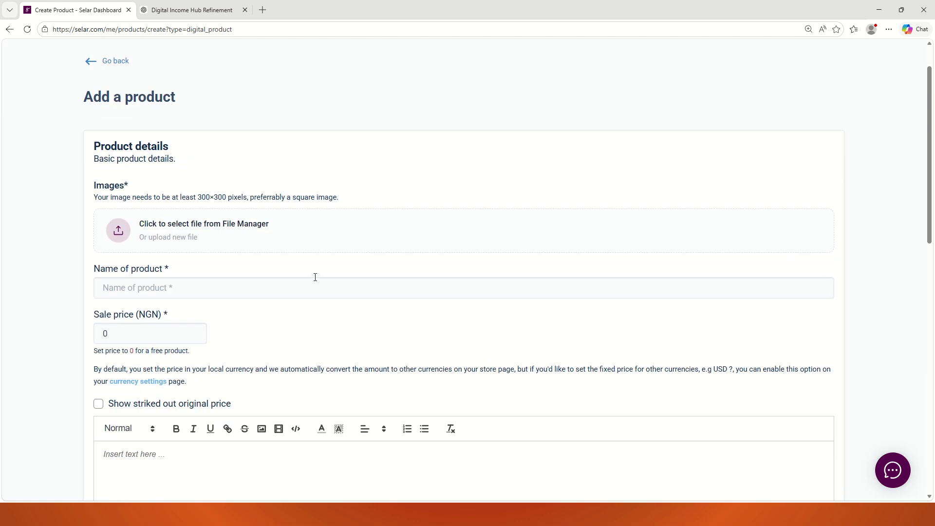
Attach Product Image.png from the file library as the product's image
click(220, 247)
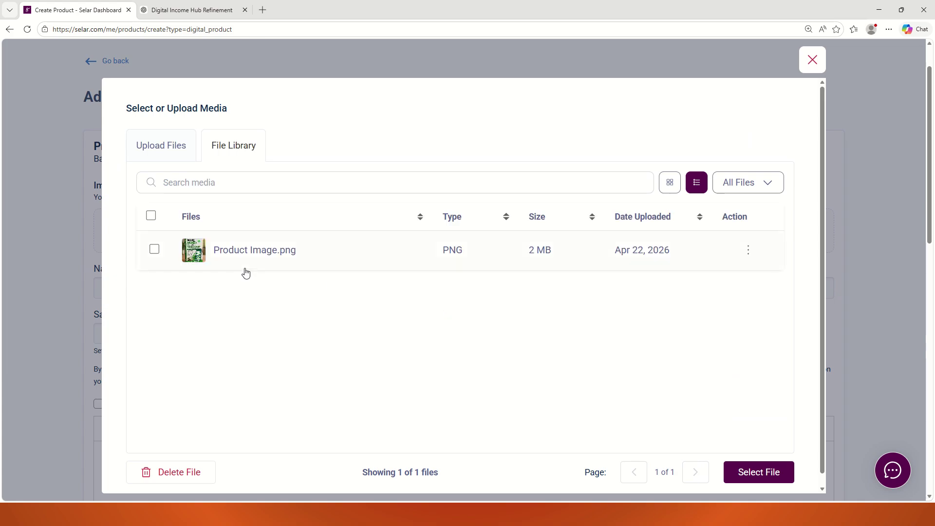
click(154, 249)
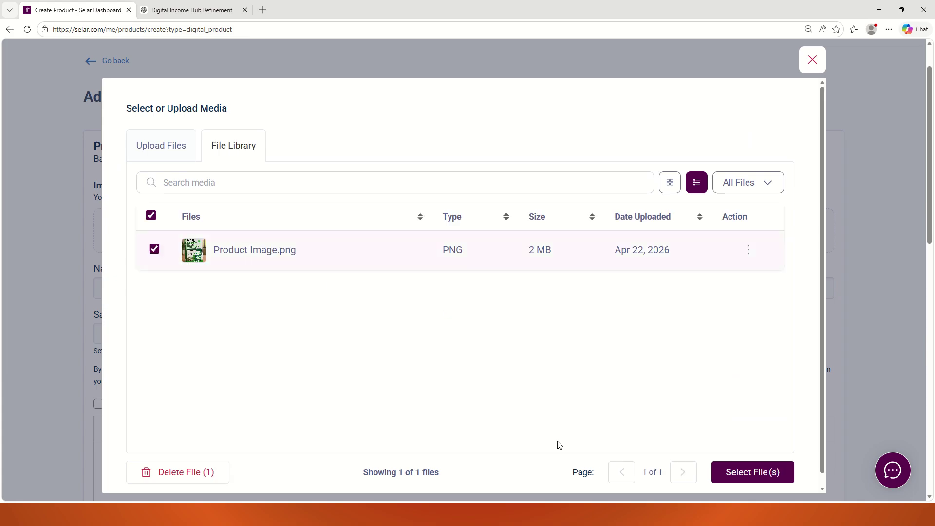
click(740, 472)
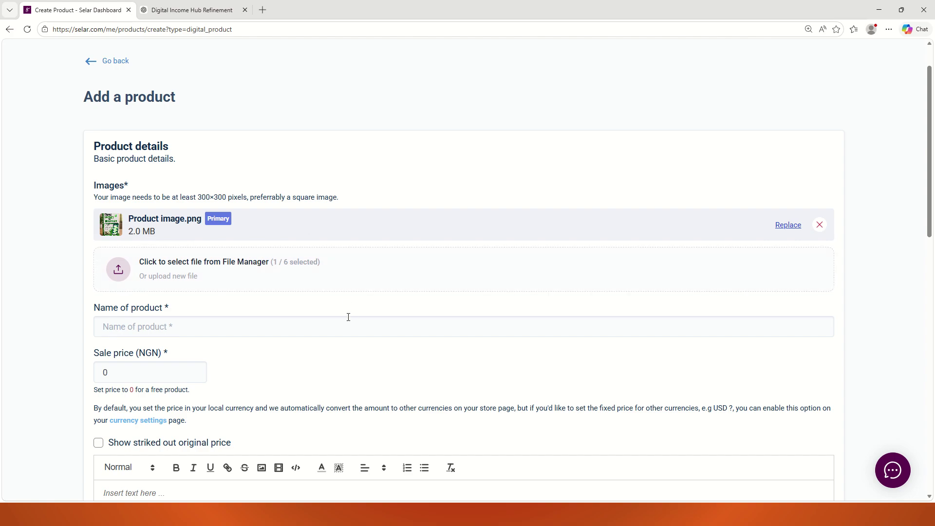
Switch to ChatGPT and look through the Digital Income Hub Refinement conversation for the WhatsApp ebook's content
scroll(347, 311, down, 1)
click(170, 281)
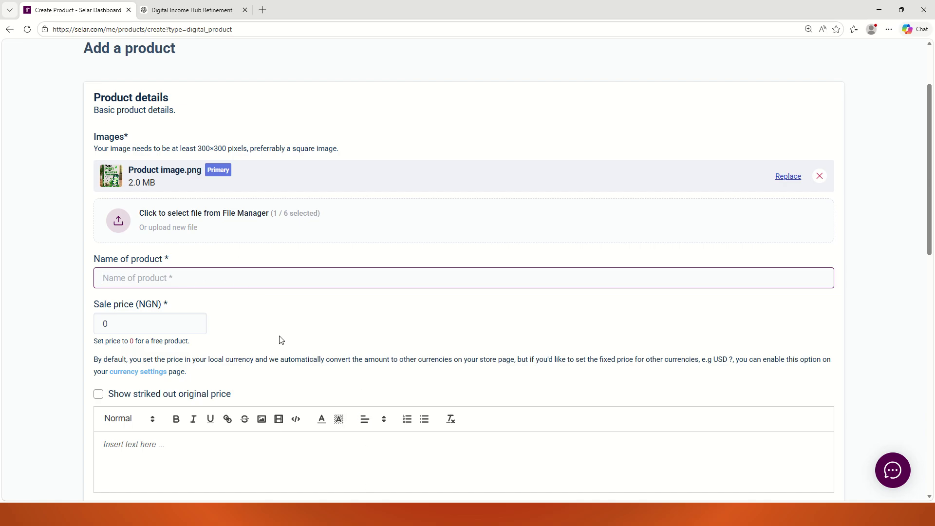
click(195, 10)
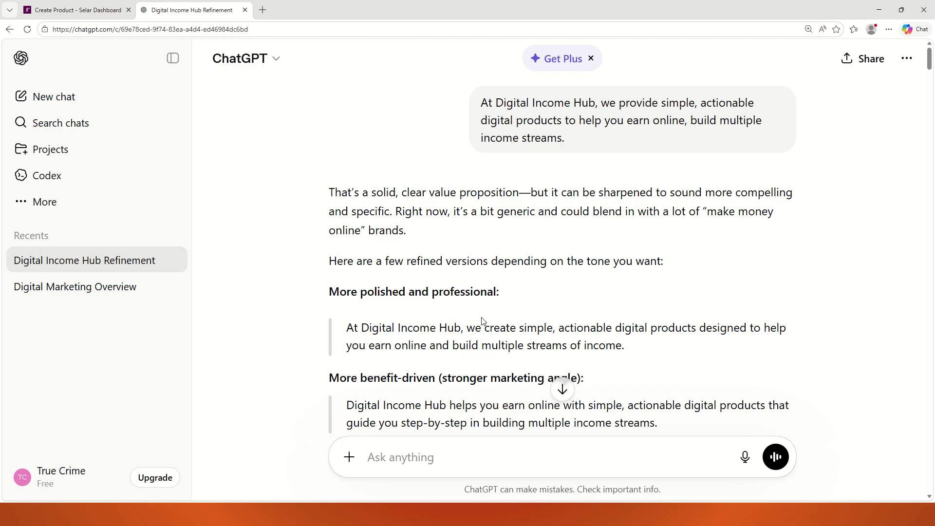
scroll(550, 306, down, 9)
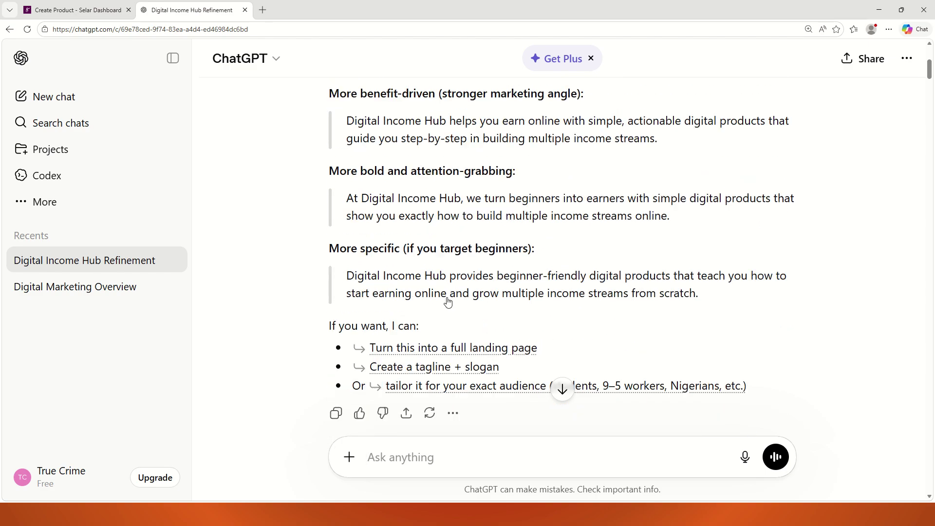
scroll(454, 317, down, 15)
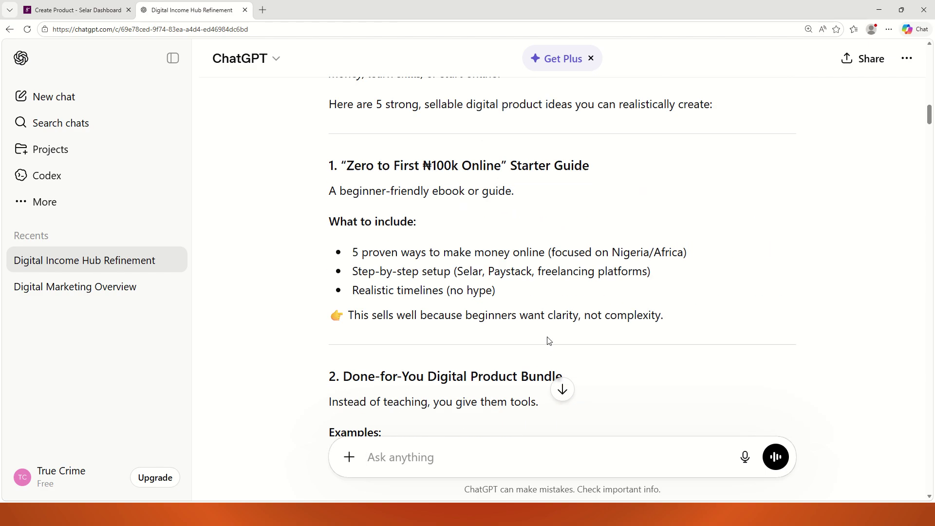
scroll(548, 342, down, 14)
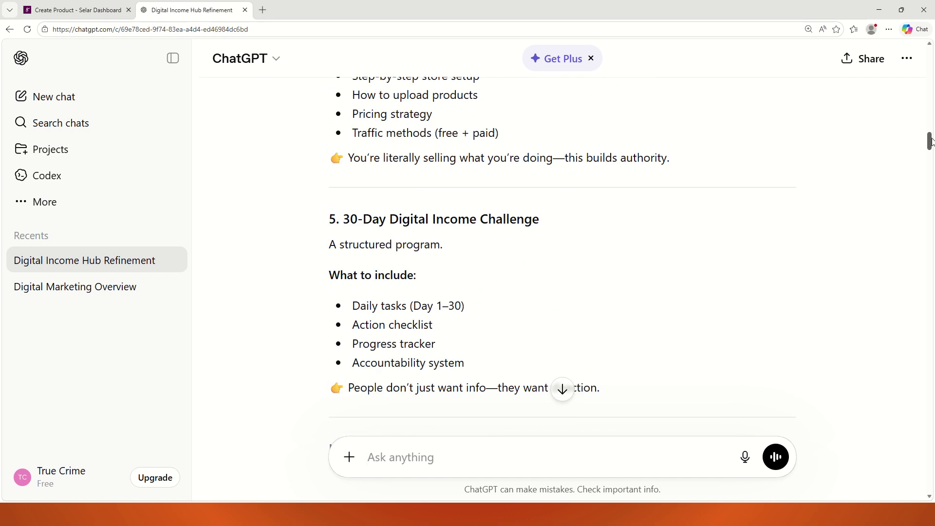
drag(929, 142, 934, 522)
drag(929, 343, 933, 199)
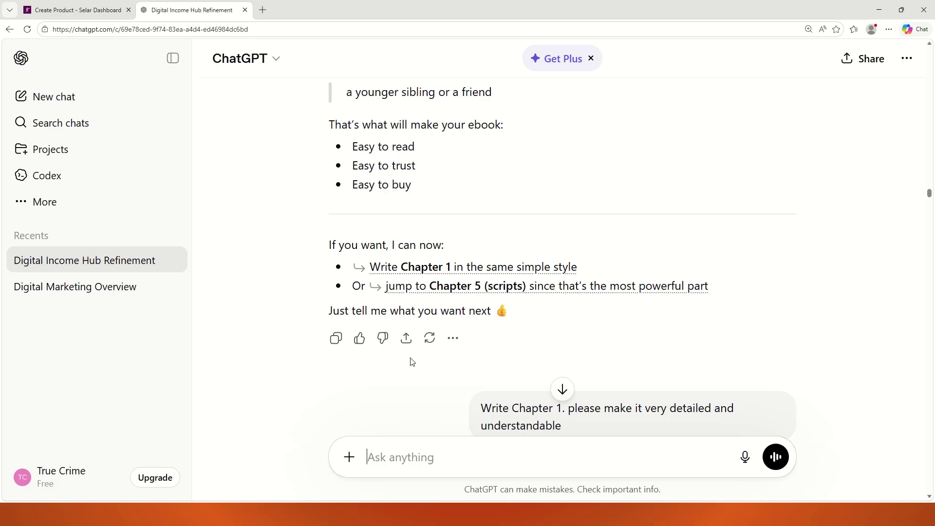
scroll(462, 366, down, 4)
scroll(463, 363, down, 4)
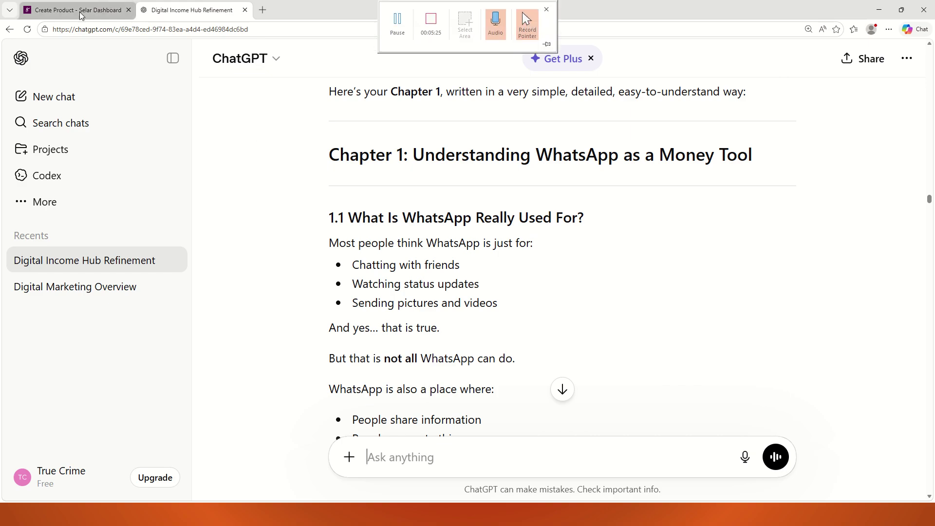
Switch back to the Selar product form and copy the label "Name of product *"
click(98, 10)
drag(92, 258, 173, 265)
key(ctrl+c)
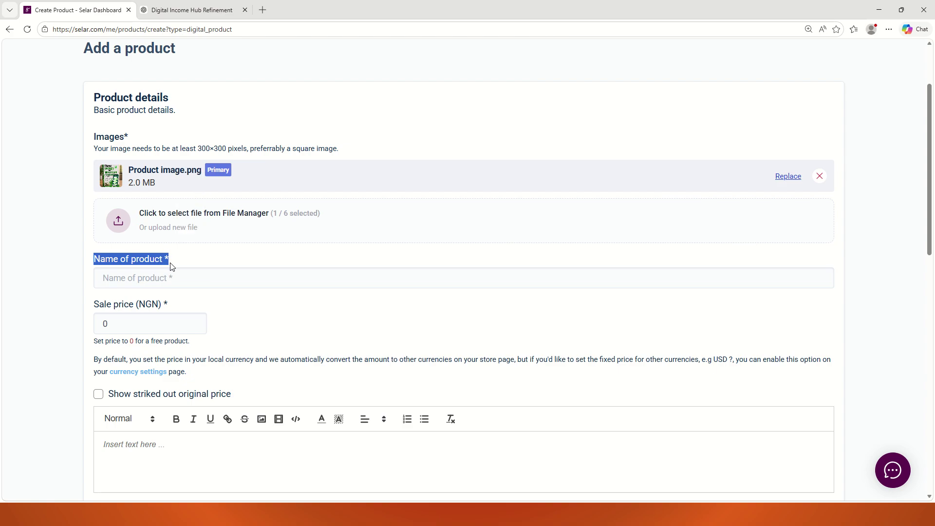
Return to ChatGPT and write the prompt "give me the best Name of product *", pasting in the copied label
click(197, 13)
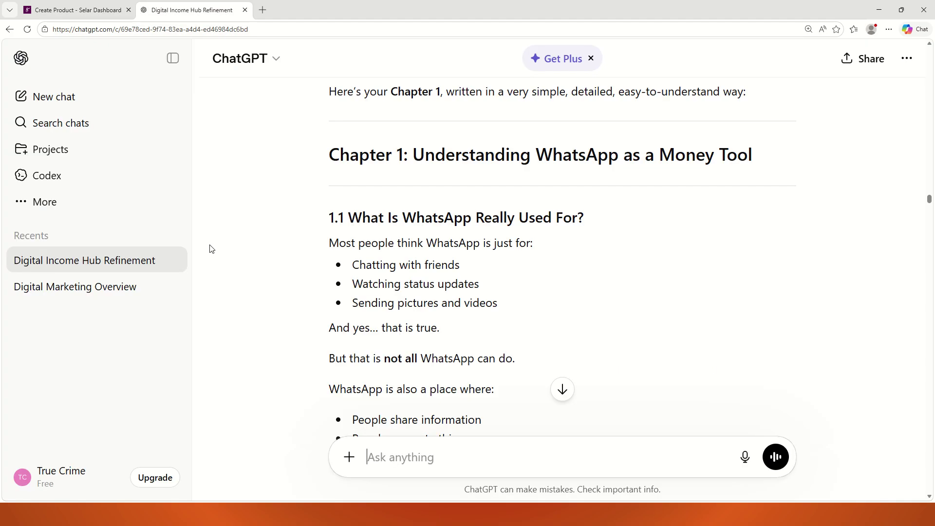
text(give th)
key(BackSpace)
key(BackSpace)
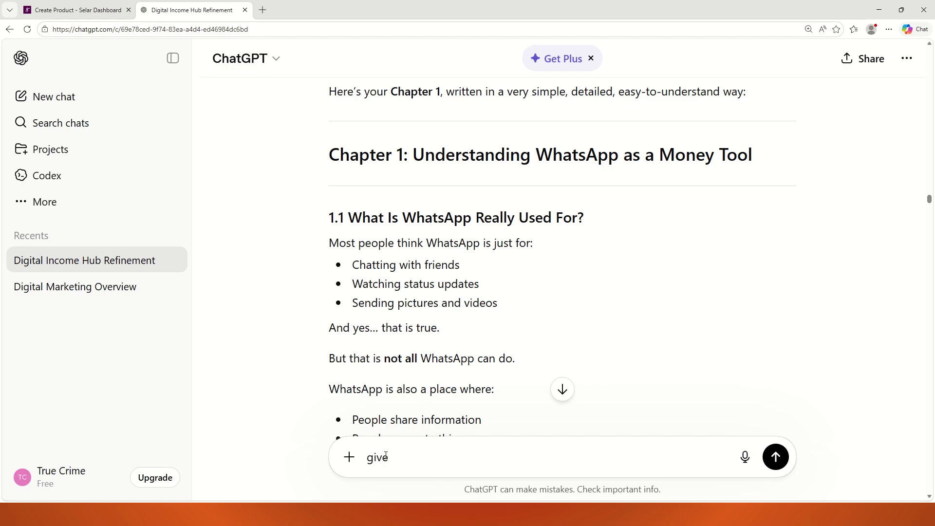
text(me the best)
scroll(385, 456, up, 1)
ctrl+scroll(387, 448, up, 4)
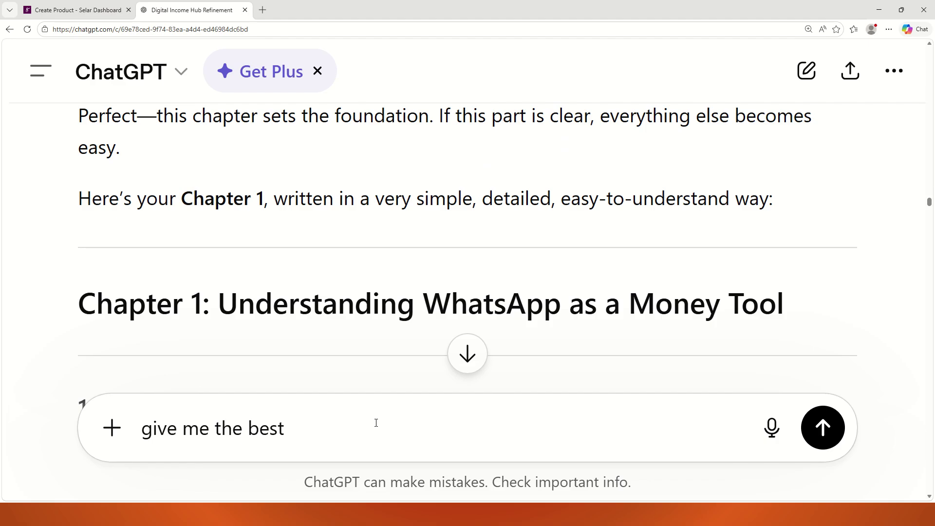
key(ctrl+v)
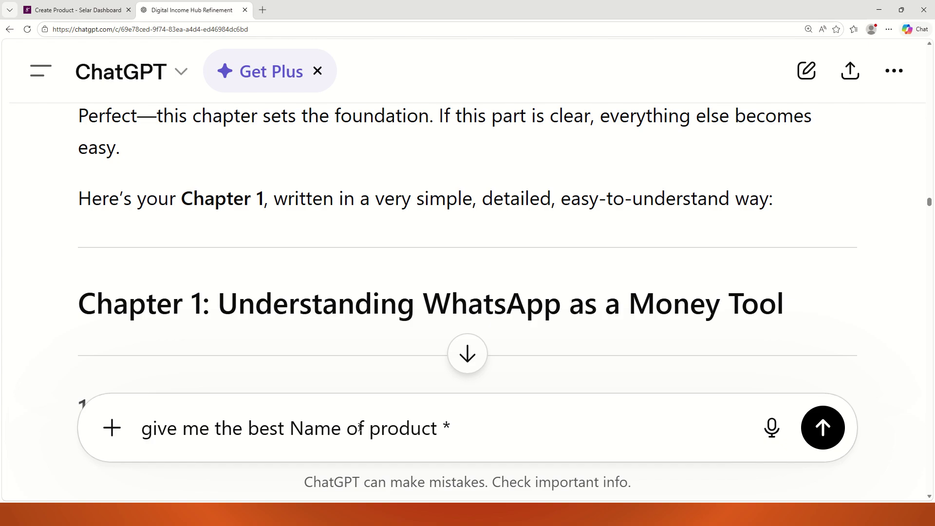
Reword the unsent ChatGPT prompt to read "give me the best Name for this product *"
click(284, 430)
click(370, 430)
key(BackSpace)
key(BackSpace)
key(BackSpace)
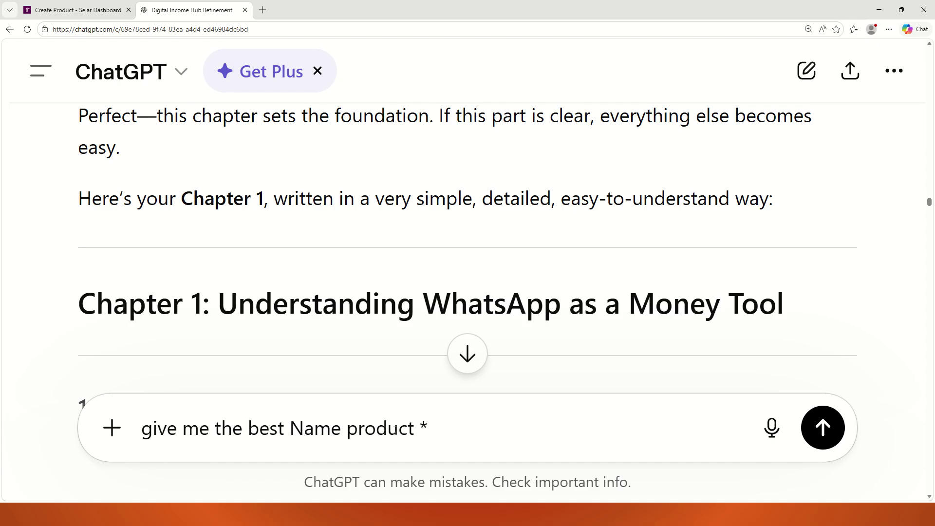
text(for )
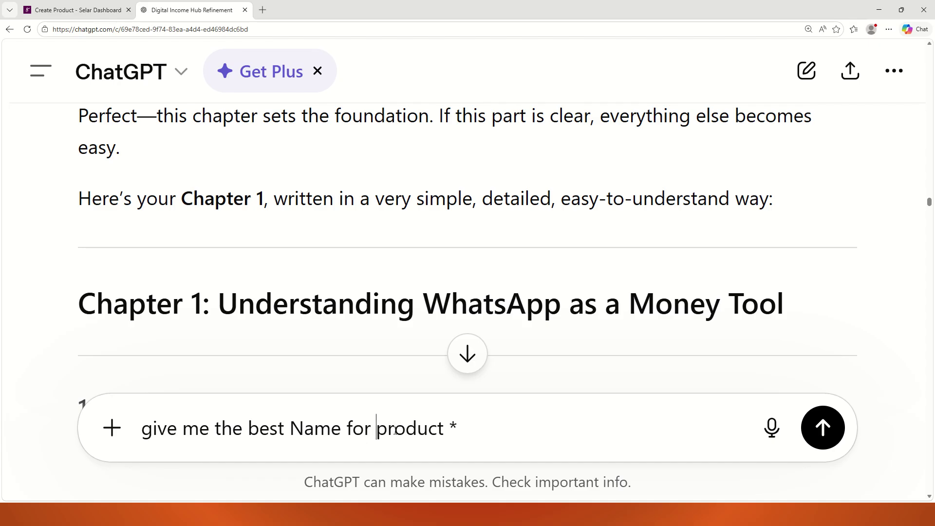
text(this)
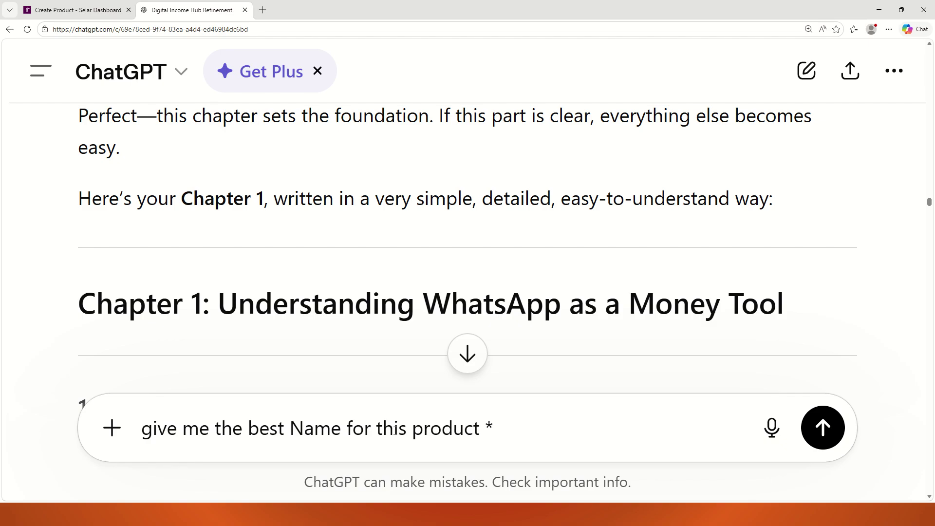
Replace the prompt's closing asterisk with "to add as Name of product * on selar" and send the prompt
key(Right)
key(Right)
key(Right)
key(Right)
key(Right)
key(Right)
key(Right)
key(Right)
click(287, 430)
text(to add as)
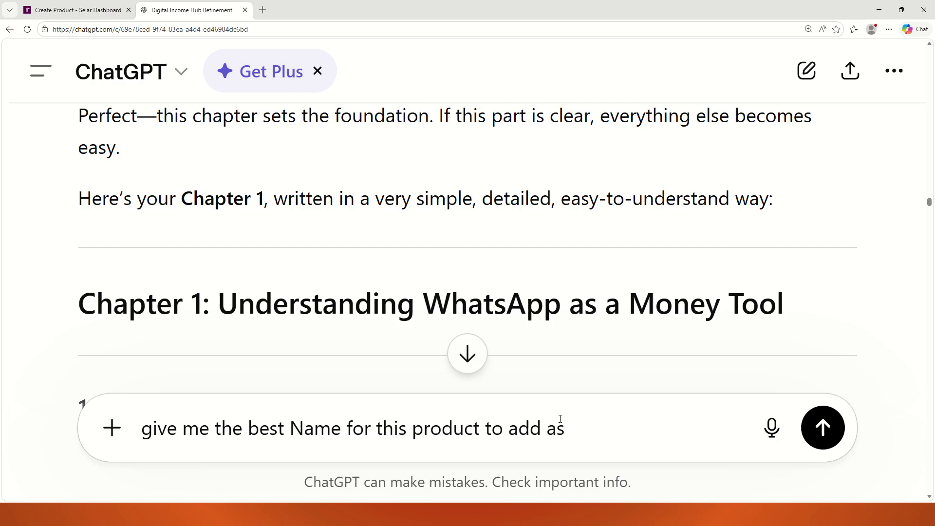
text(Name of product *)
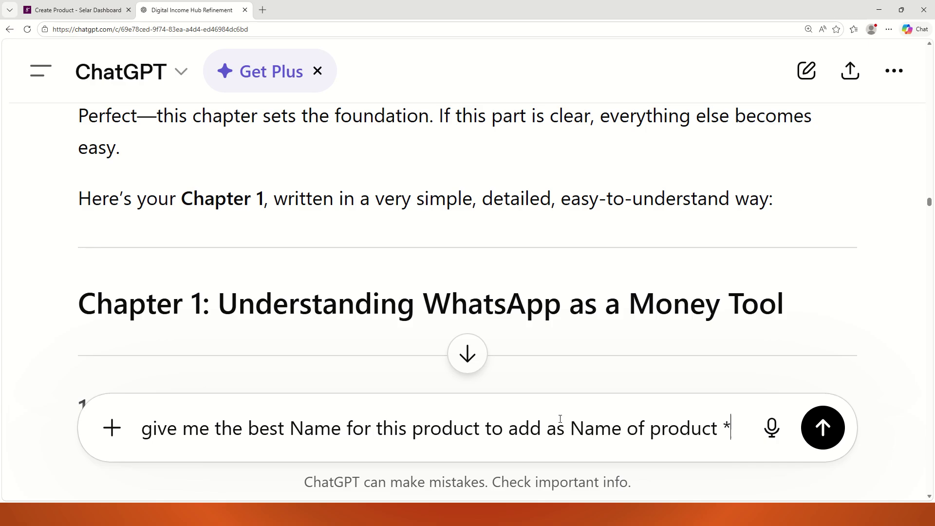
text(on )
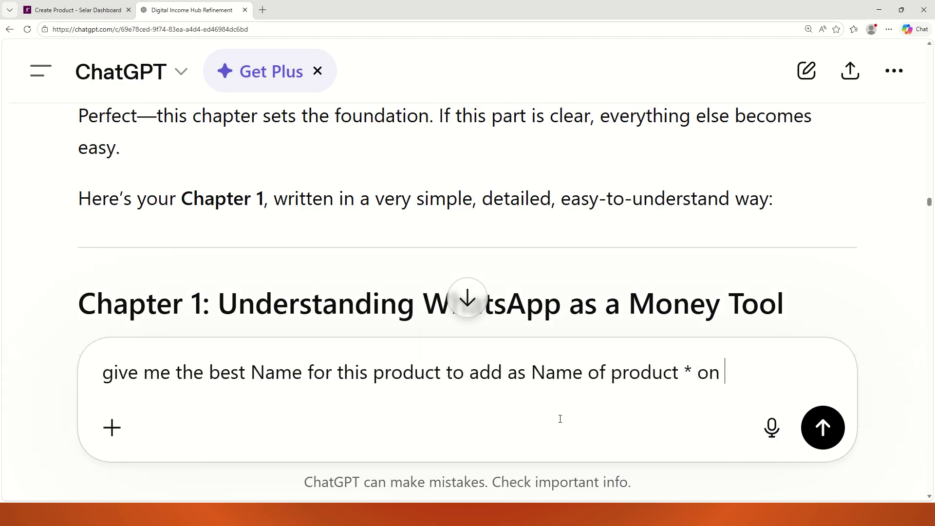
text(selar)
key(Return)
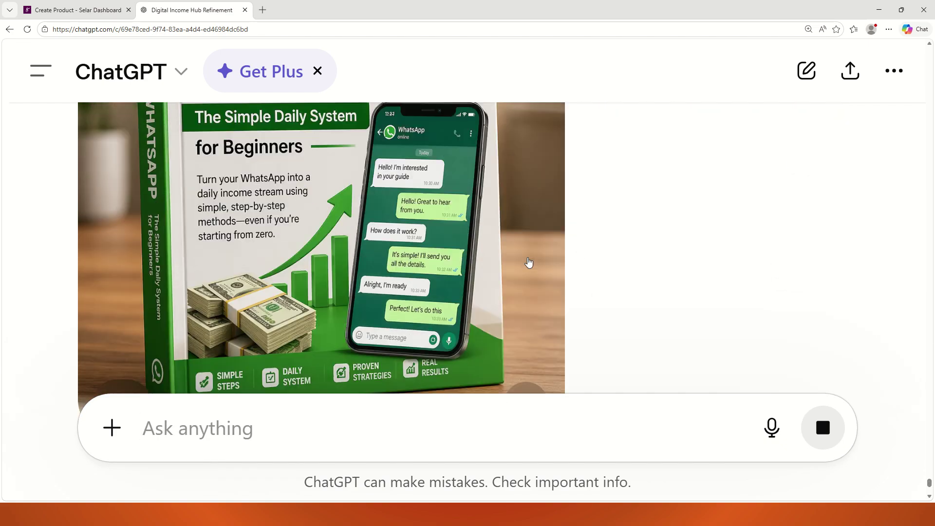
Read through ChatGPT's reply, covering the best product name, the alternative, the honest advice and the final recommendation
scroll(543, 297, up, 2)
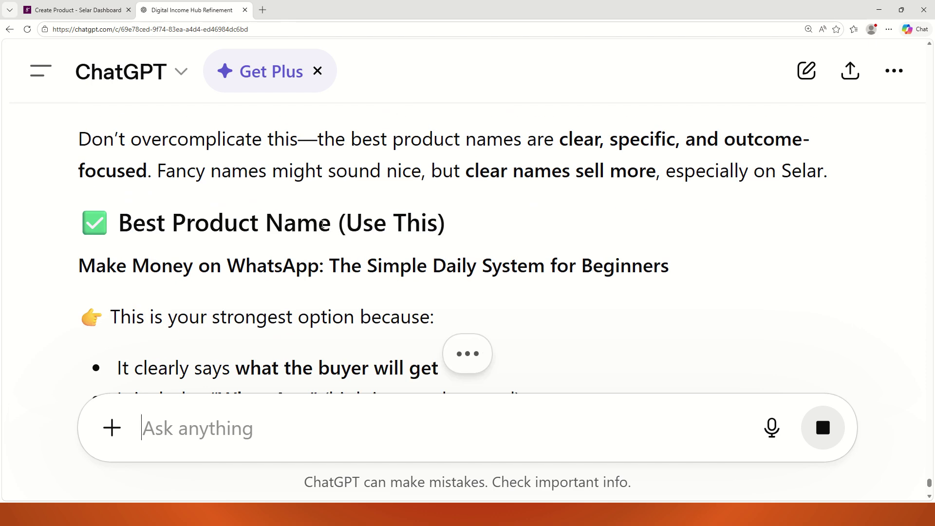
scroll(194, 251, down, 2)
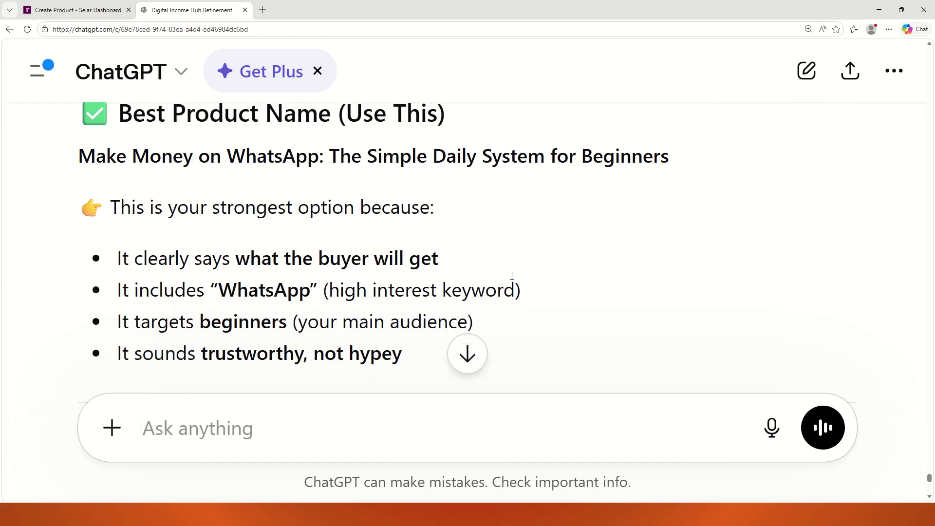
scroll(514, 278, down, 5)
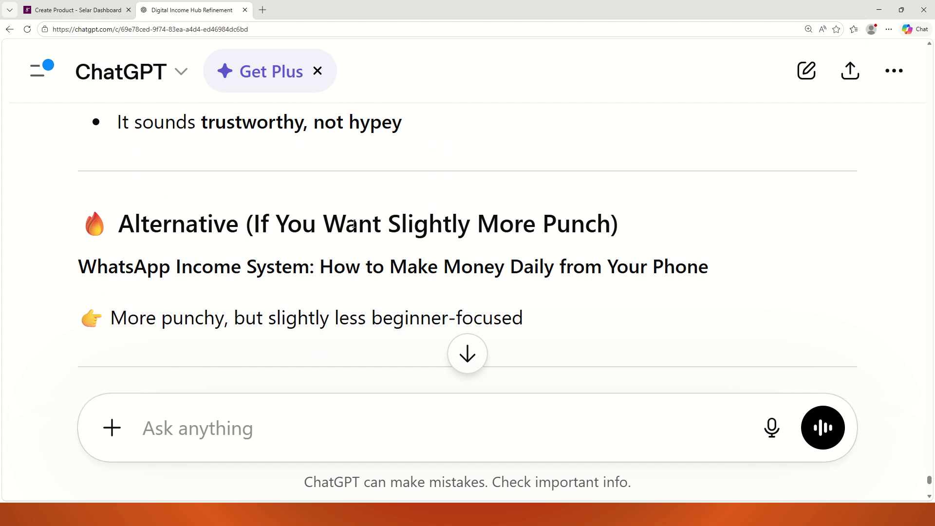
scroll(283, 251, down, 1)
scroll(319, 255, down, 3)
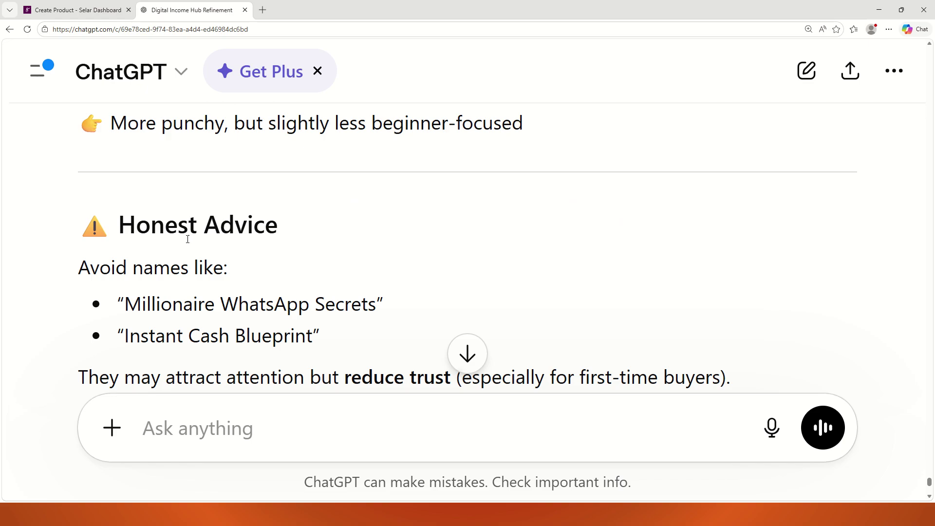
scroll(171, 285, down, 1)
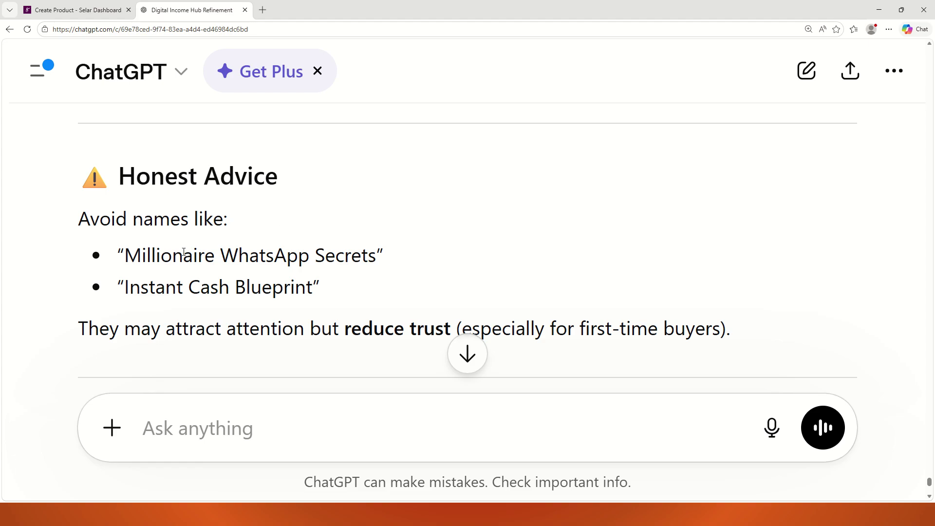
scroll(238, 261, down, 5)
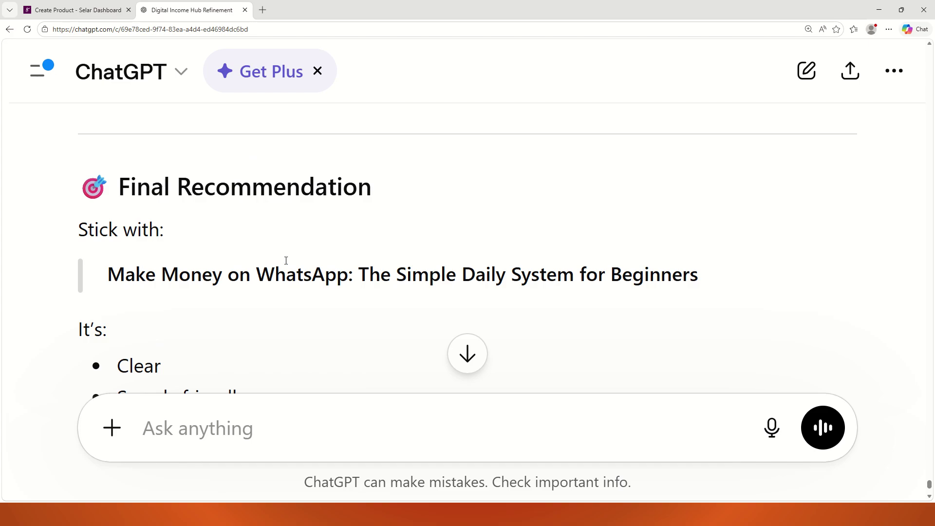
scroll(256, 256, down, 1)
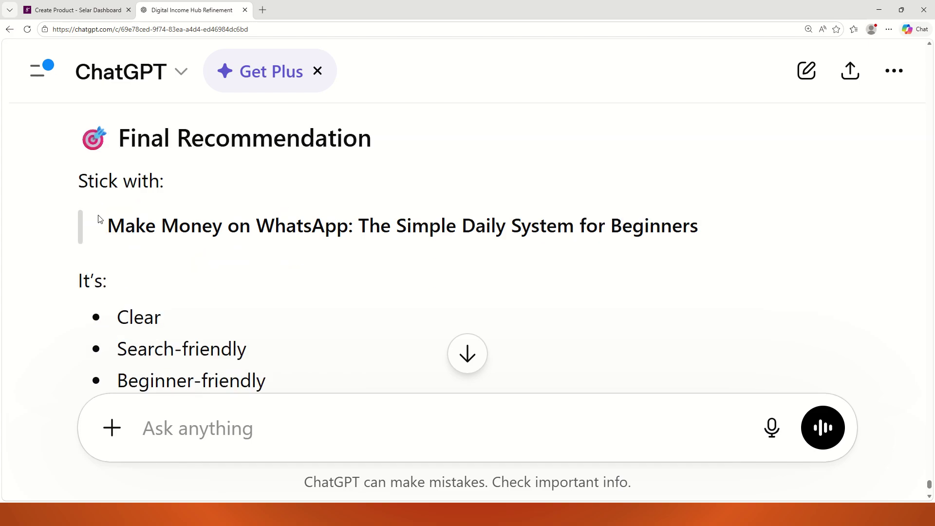
Copy "Make Money on WhatsApp: The Simple Daily System for Beginners" from ChatGPT's final recommendation into the product name on the Selar form
drag(108, 225, 703, 247)
key(ctrl+c)
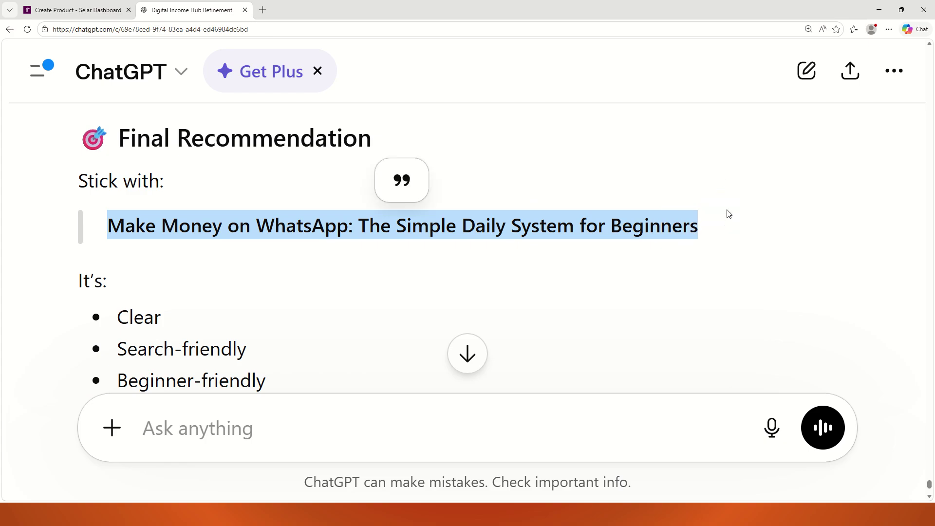
click(84, 11)
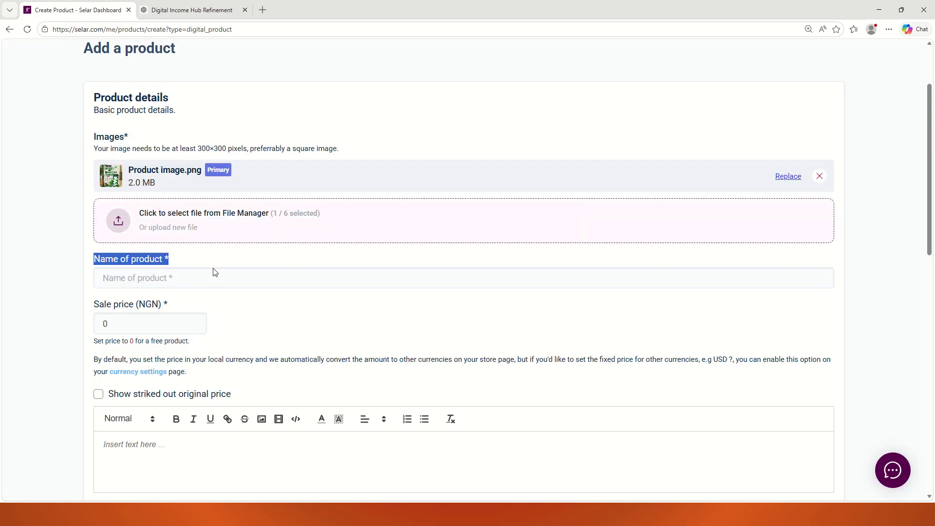
click(190, 283)
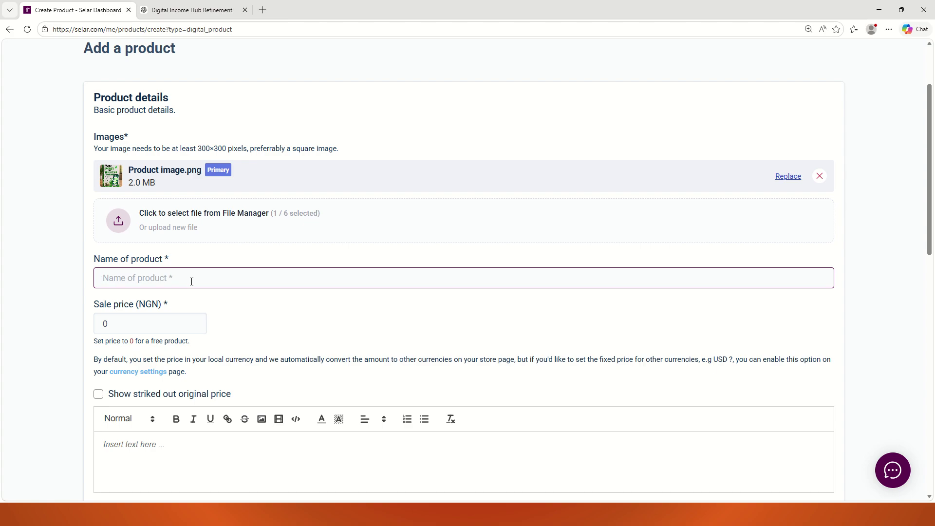
key(ctrl+v)
Set the product's sale price to 4500 NGN
scroll(215, 317, down, 1)
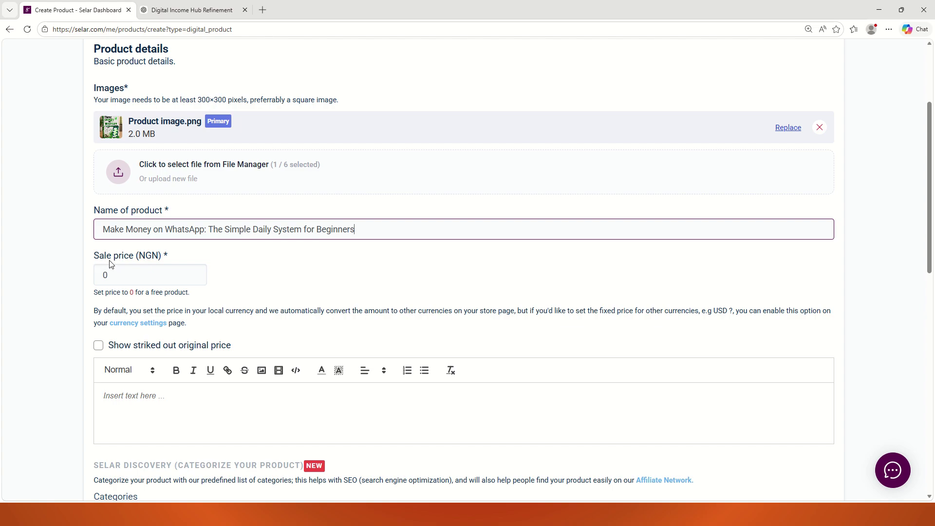
click(142, 279)
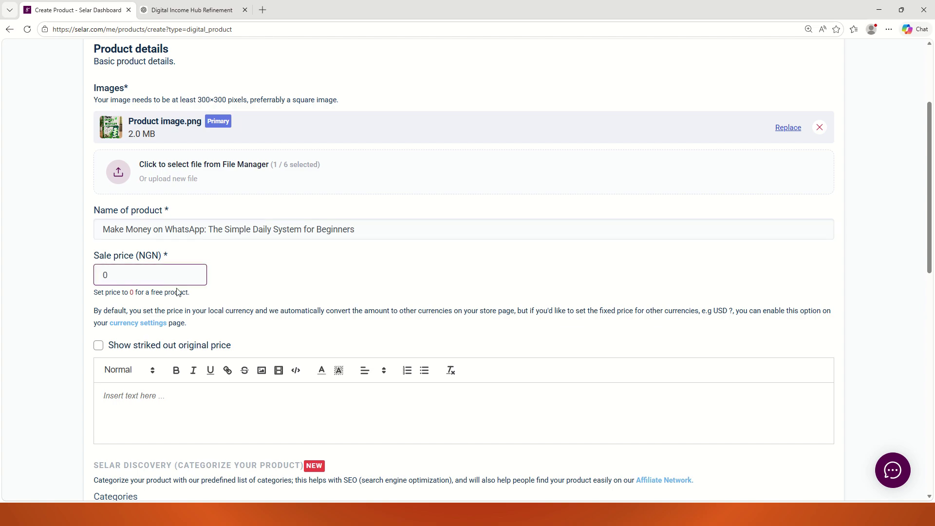
key(BackSpace)
text(4500)
click(242, 306)
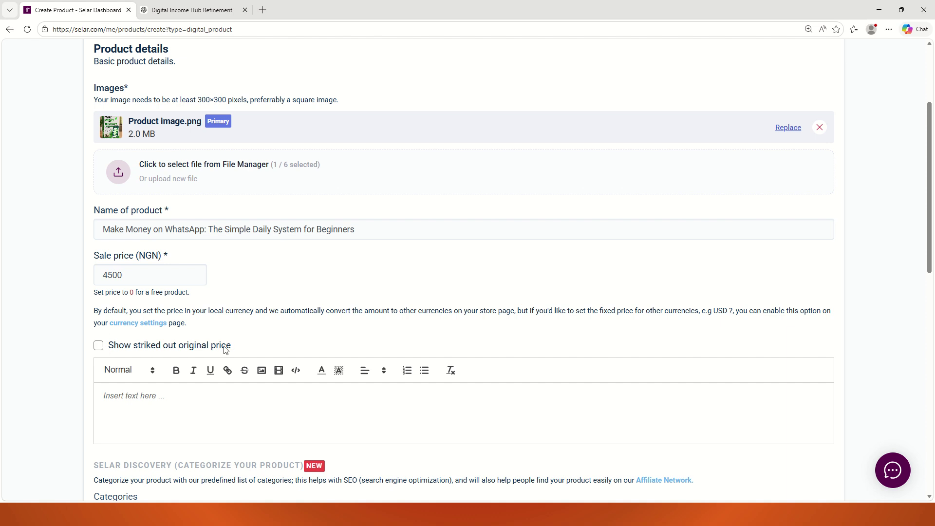
Enable the struck-out original price and set it to 12500 NGN
click(98, 345)
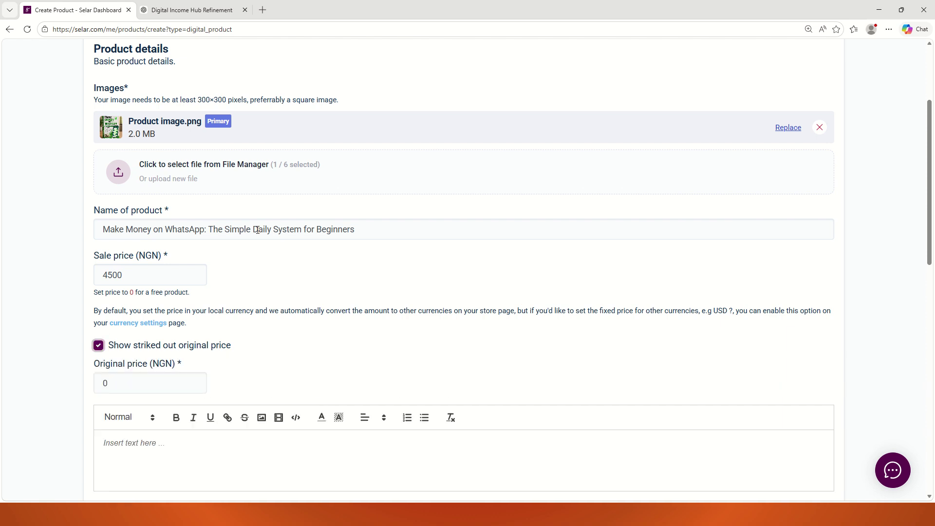
mouse_move(374, 1)
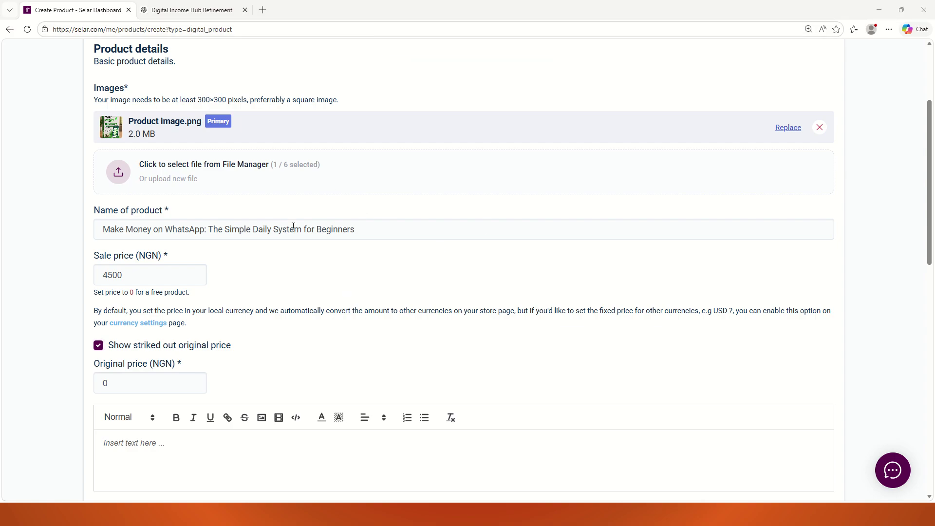
scroll(318, 262, down, 1)
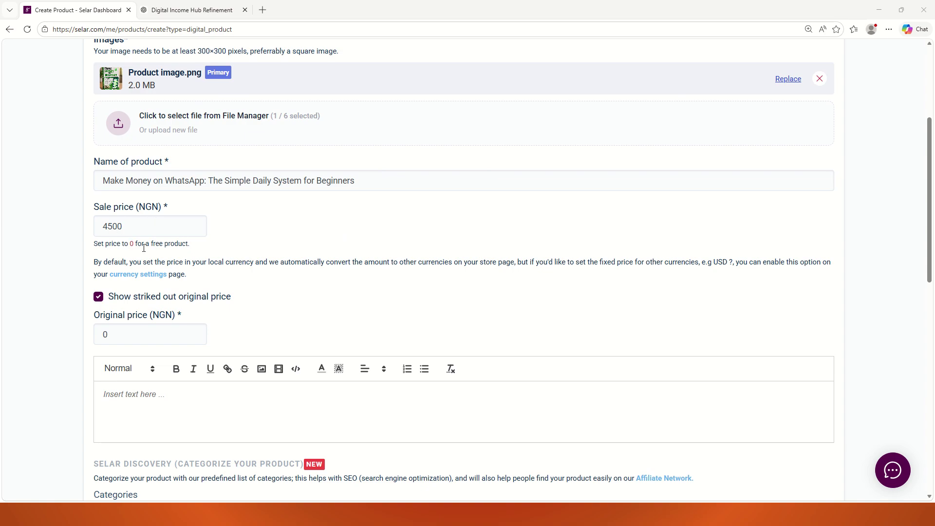
scroll(246, 315, down, 1)
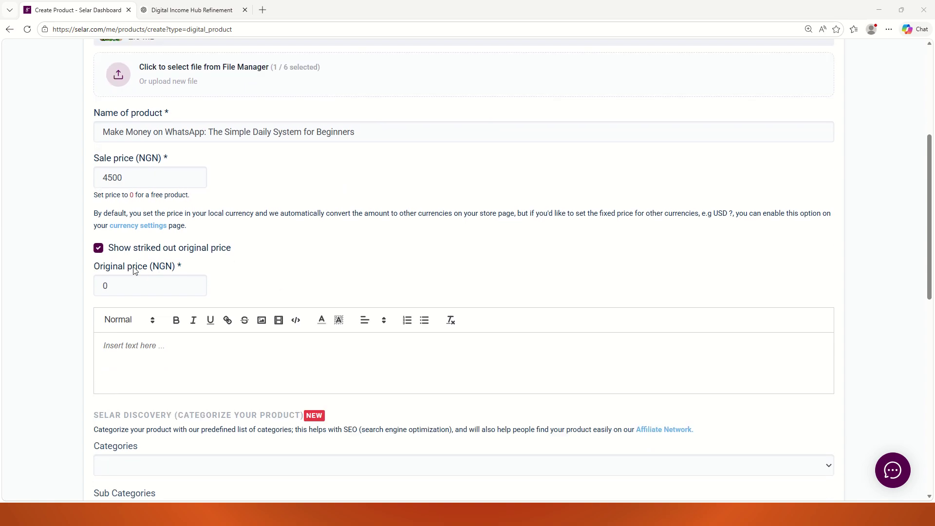
click(113, 290)
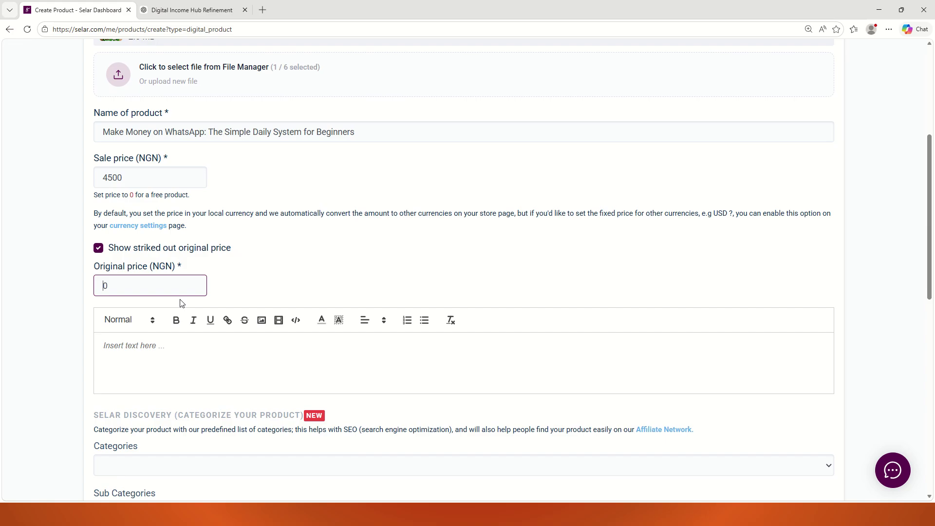
text(12500)
key(BackSpace)
Look over the rest of the Selar form: the empty description editor, discovery categories, product variations and more details
key(ctrl+plus)
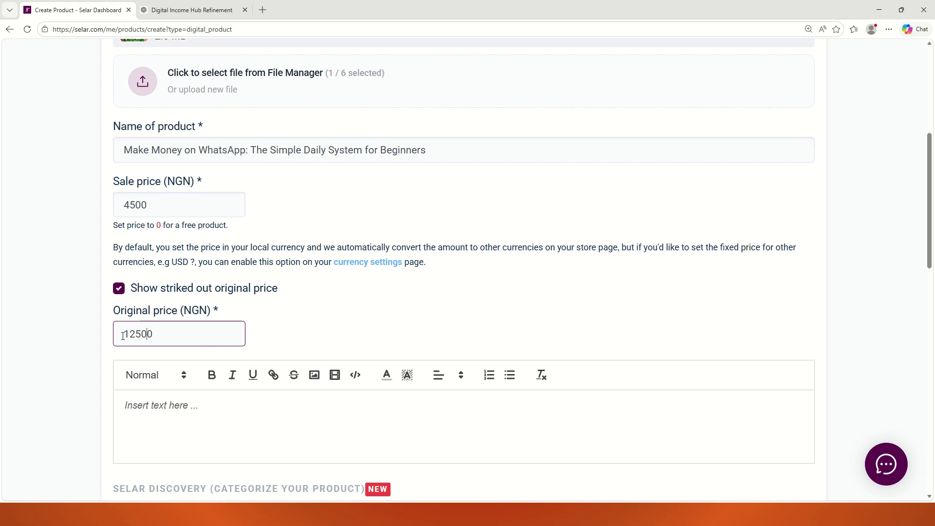
scroll(321, 302, down, 2)
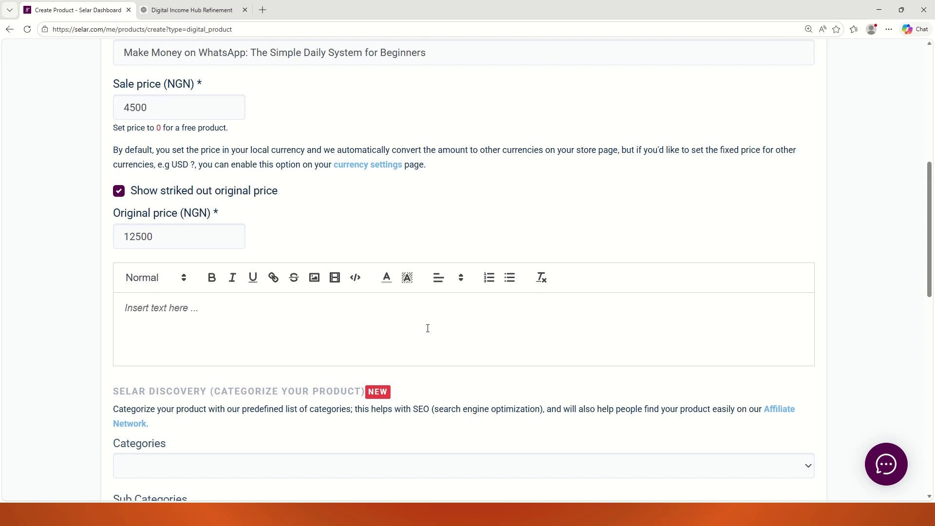
scroll(427, 328, down, 1)
scroll(258, 288, down, 1)
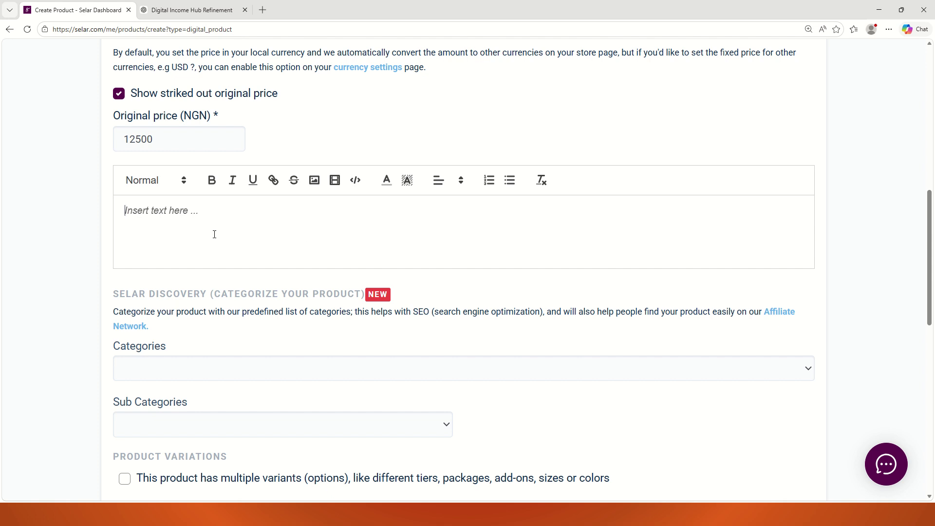
click(199, 232)
scroll(185, 252, down, 2)
scroll(200, 338, down, 3)
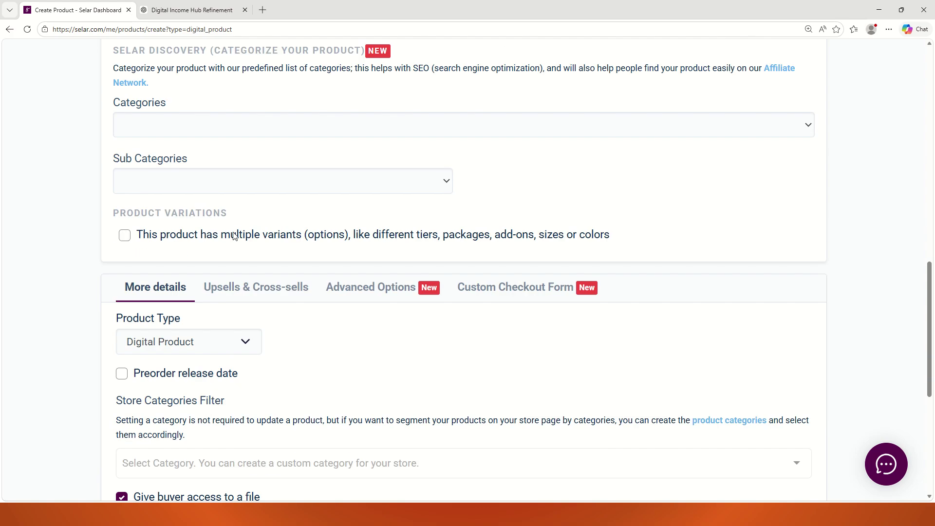
scroll(245, 342, down, 3)
scroll(245, 342, up, 7)
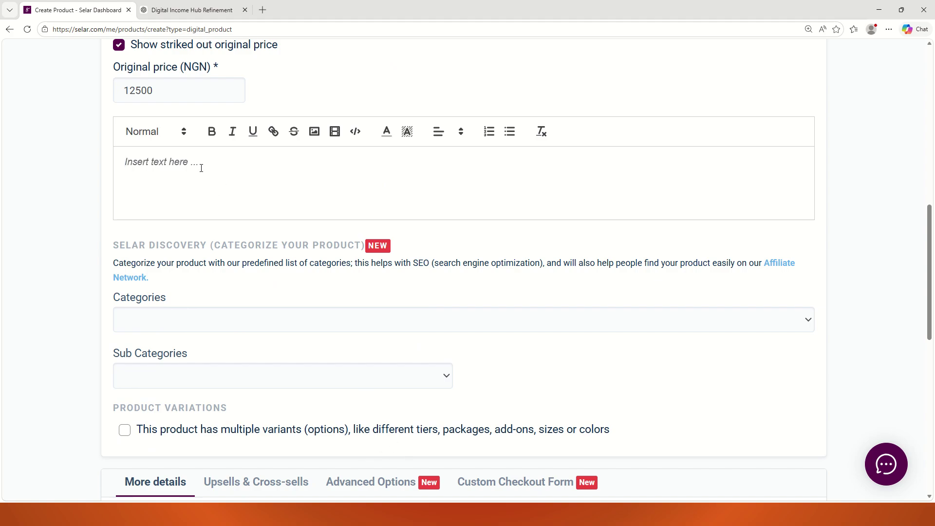
scroll(202, 200, up, 2)
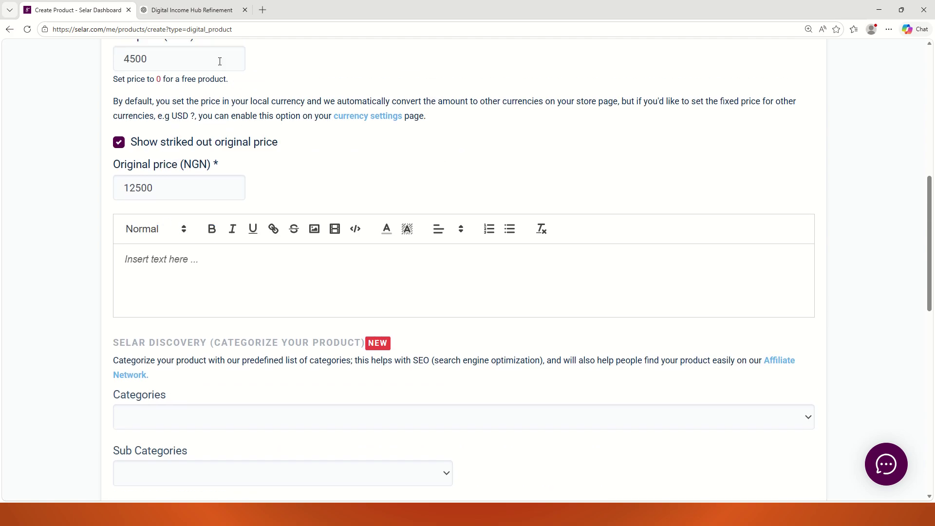
Switch to ChatGPT and draft the prompt "i want you to generate a sale copy to be added on my selar product descript section"
click(193, 10)
click(259, 412)
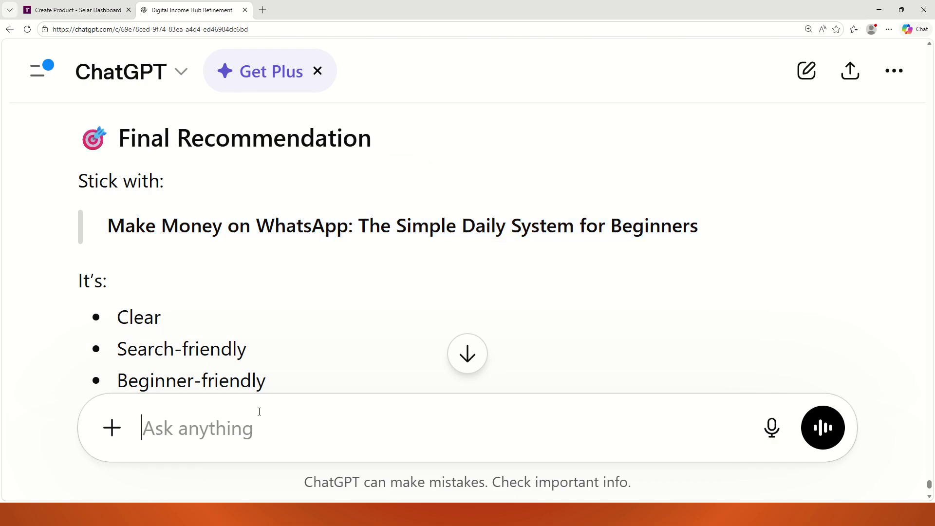
text(i watn)
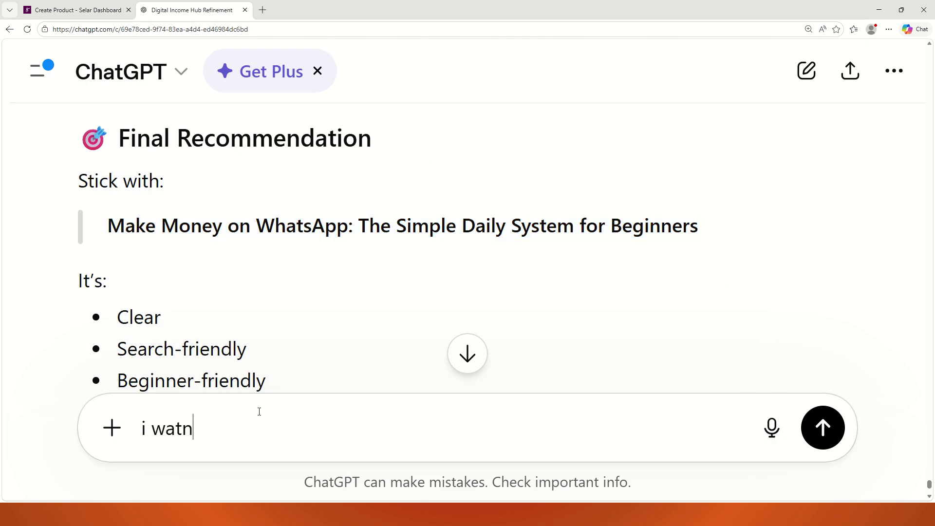
key(BackSpace)
key(BackSpace)
text(nt you to d)
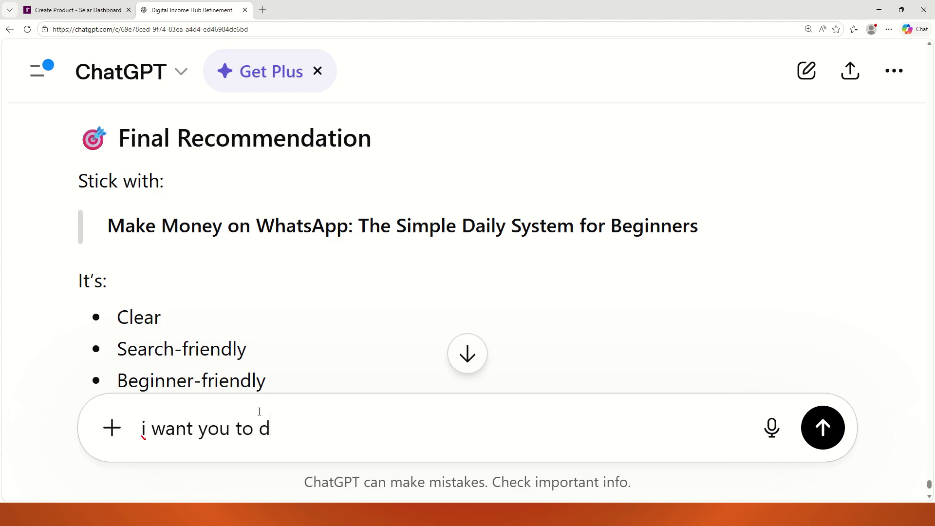
key(BackSpace)
text(cr)
key(BackSpace)
key(BackSpace)
text(gner)
key(BackSpace)
key(BackSpace)
key(BackSpace)
text(ear)
key(BackSpace)
key(BackSpace)
text(e)
key(BackSpace)
text(rate)
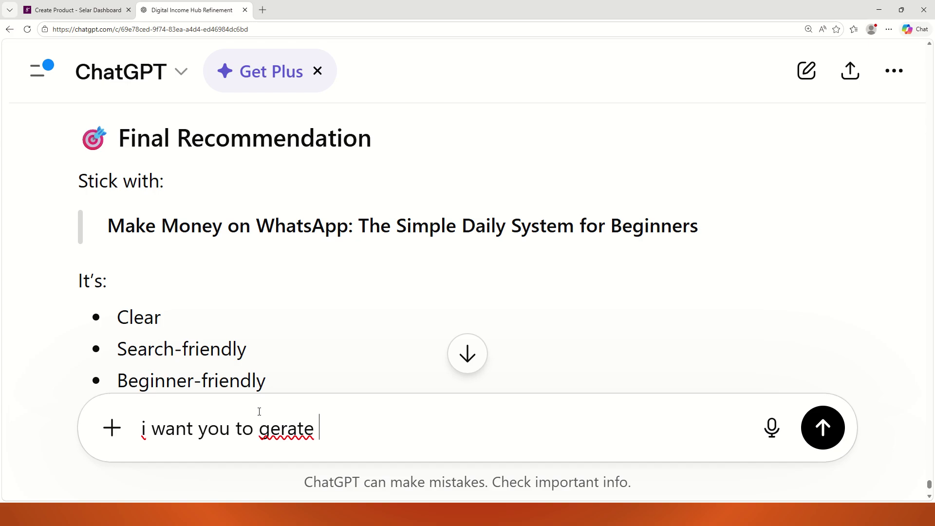
key(BackSpace)
key(BackSpace)
key(BackSpace)
key(BackSpace)
key(BackSpace)
text(nerate )
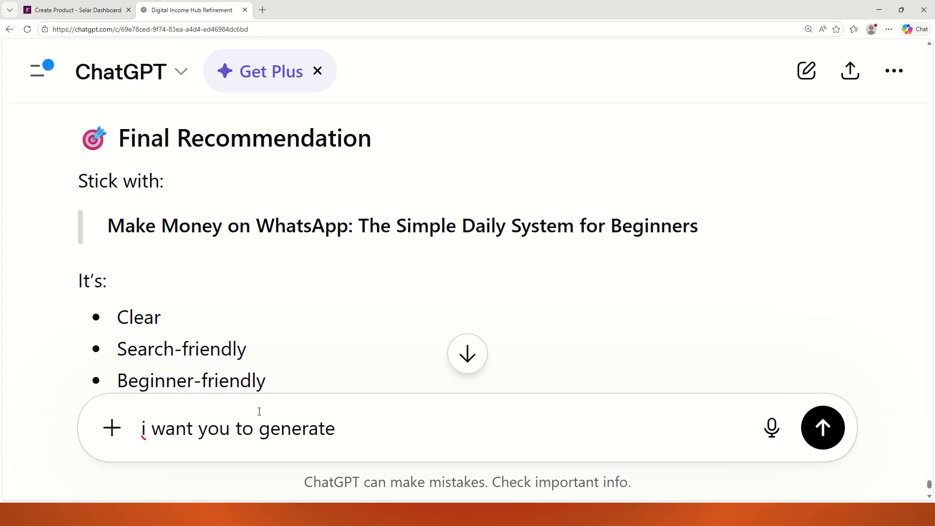
text(a sale copy t)
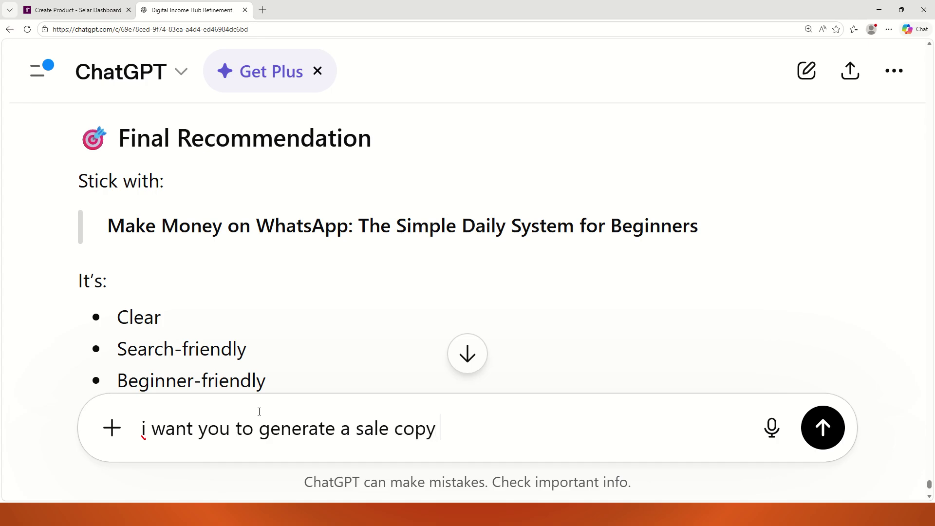
key(BackSpace)
text(f)
key(BackSpace)
text(to be added on )
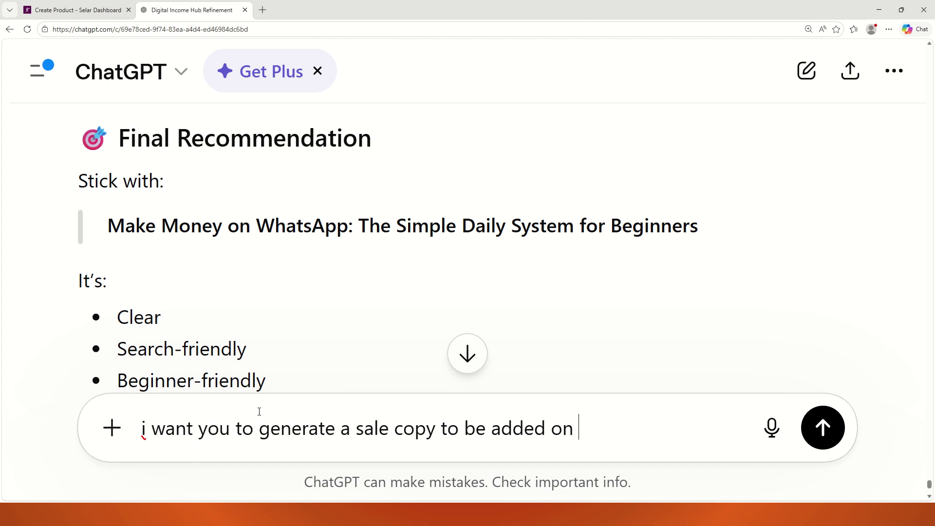
text(the)
key(BackSpace)
key(BackSpace)
key(BackSpace)
key(BackSpace)
text(my selar)
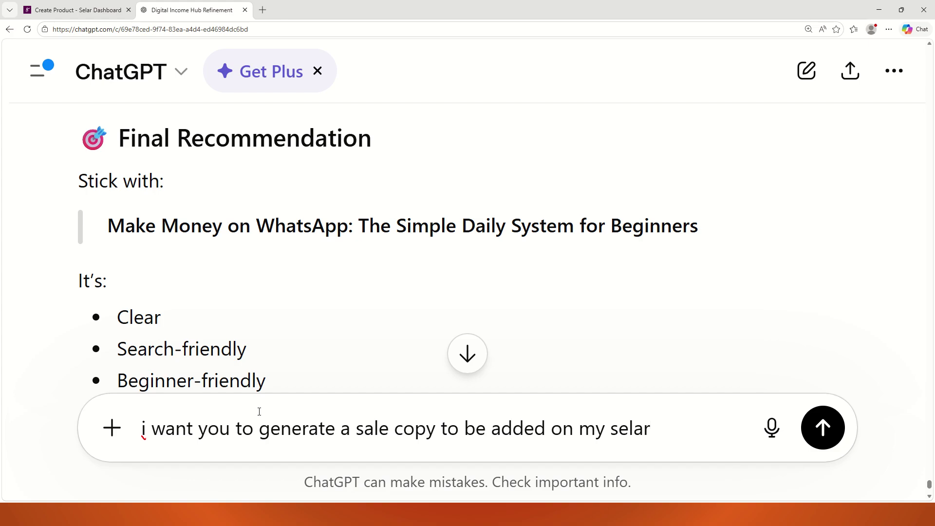
key(Left)
key(Left)
key(Left)
key(Left)
key(Left)
key(Right)
key(Right)
key(Right)
key(Right)
key(Right)
key(Right)
text(product )
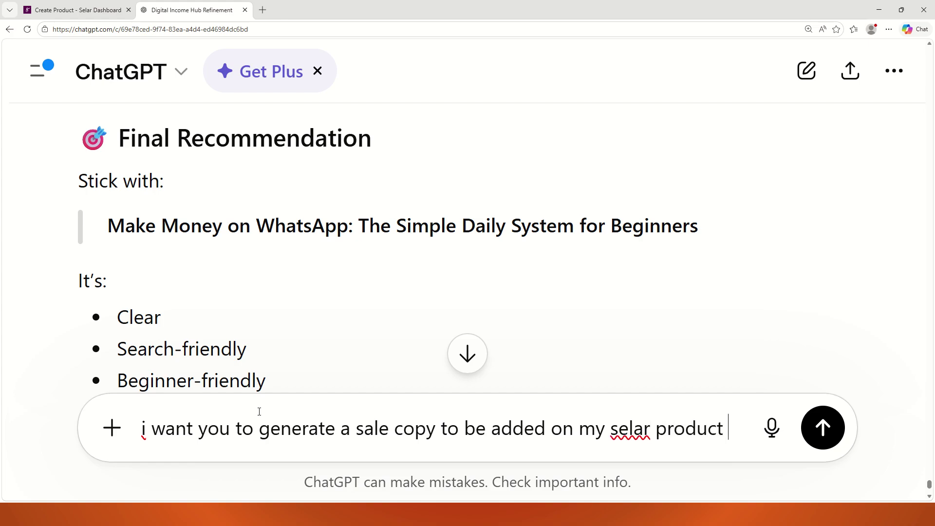
text(descript)
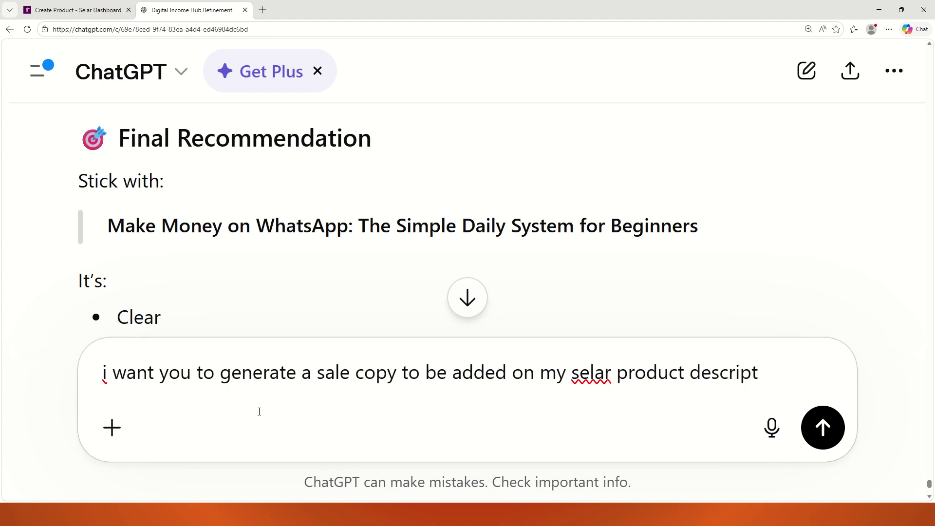
text( section)
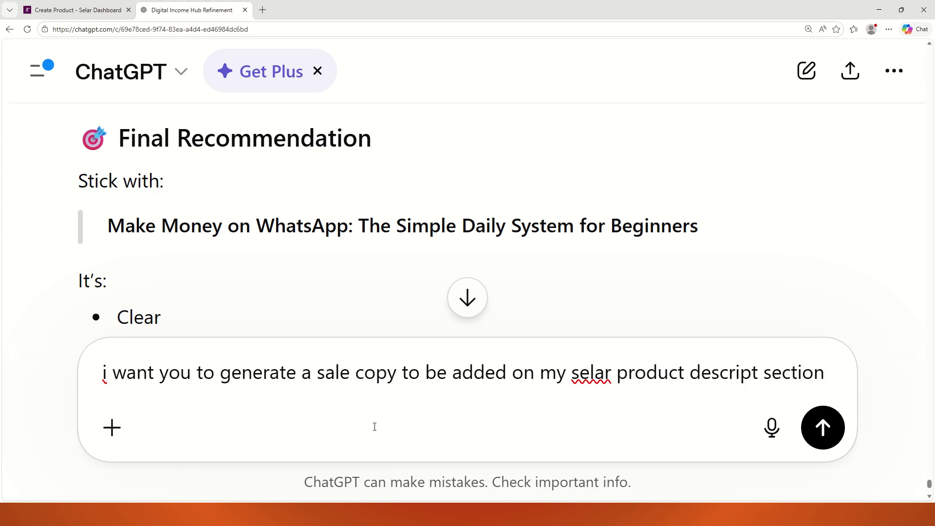
Correct "sale" to "sales" in the prompt, end it with "for this product." and send it
text(s)
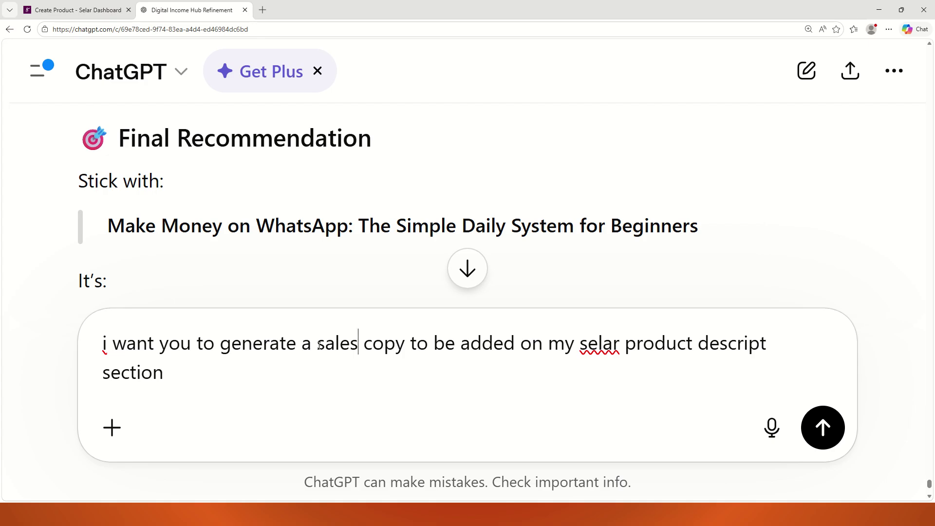
drag(319, 346, 386, 350)
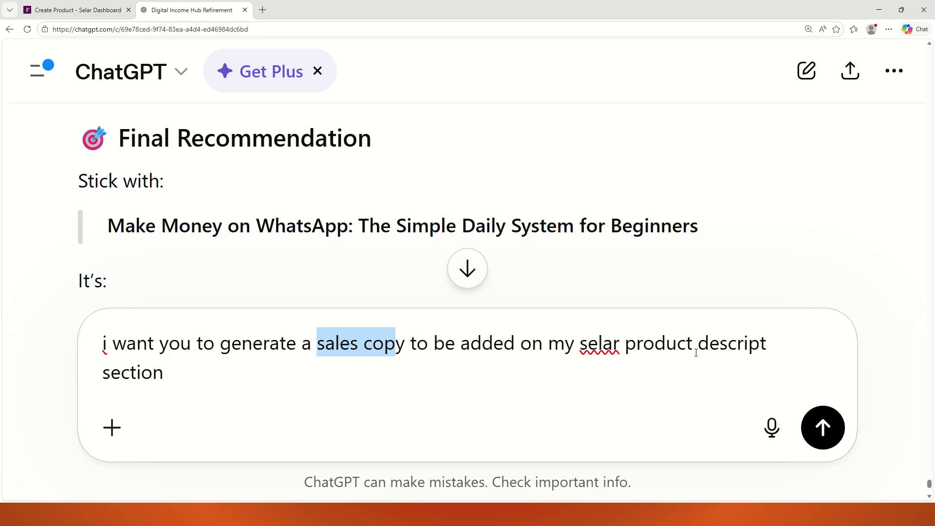
click(279, 389)
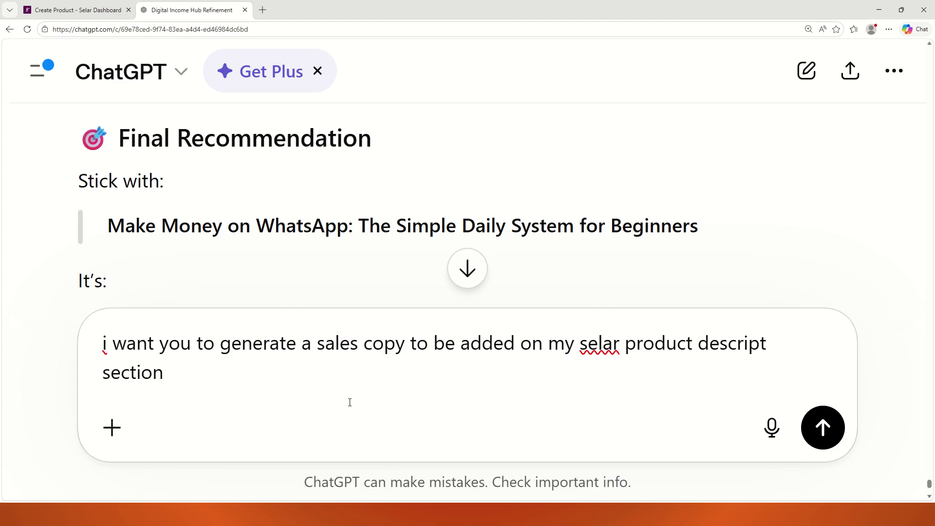
text(for this product.)
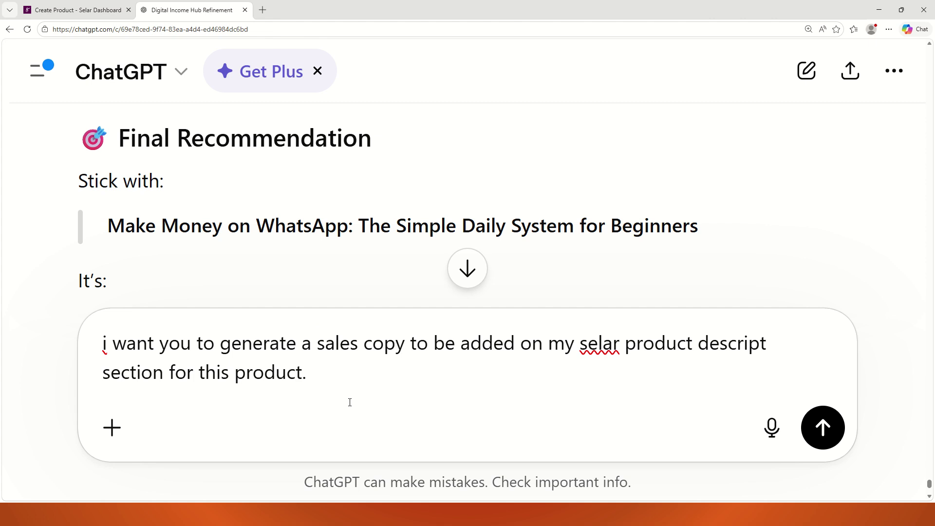
key(Return)
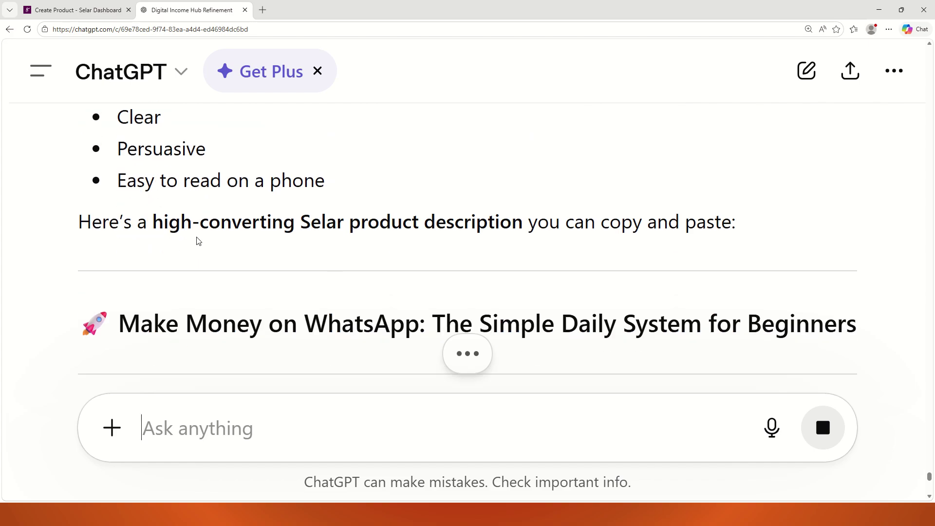
Read through the generated Selar product description from its title to the closing note and follow-up suggestions
drag(330, 188, 265, 185)
click(336, 187)
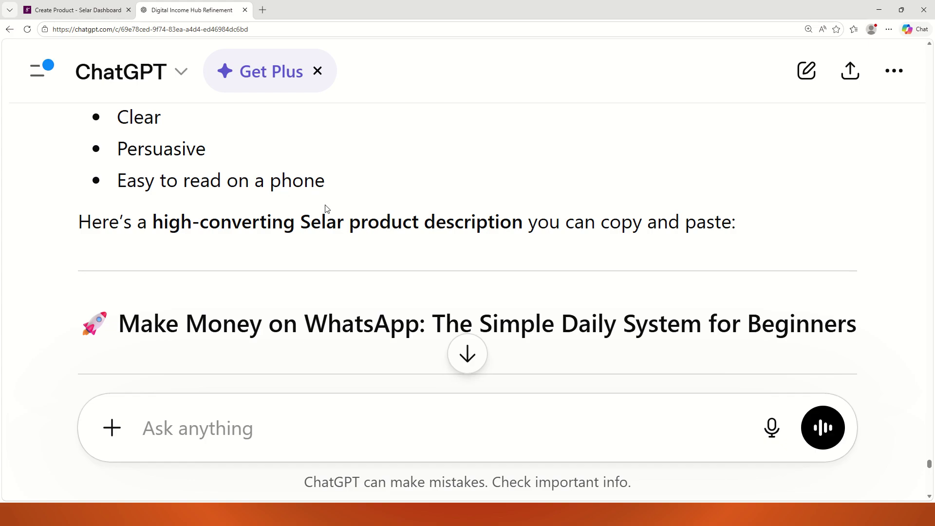
scroll(418, 227, down, 2)
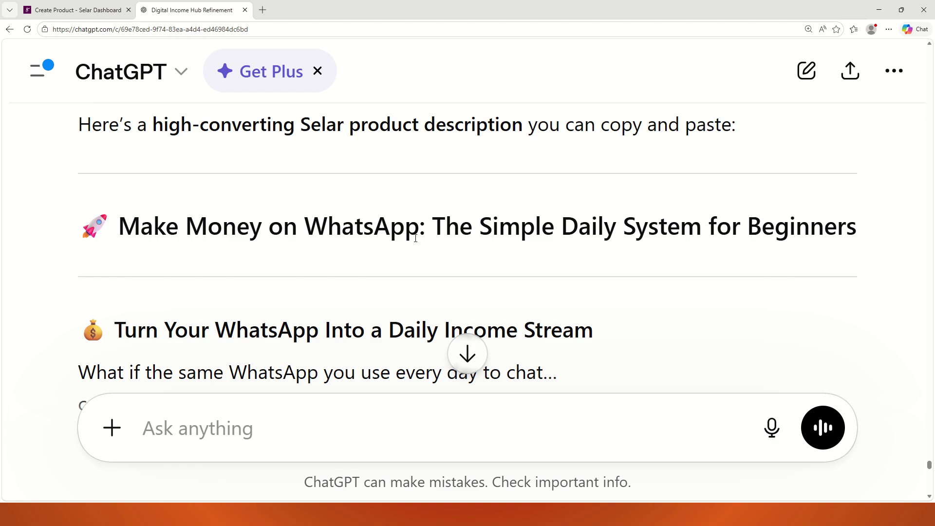
scroll(441, 248, down, 2)
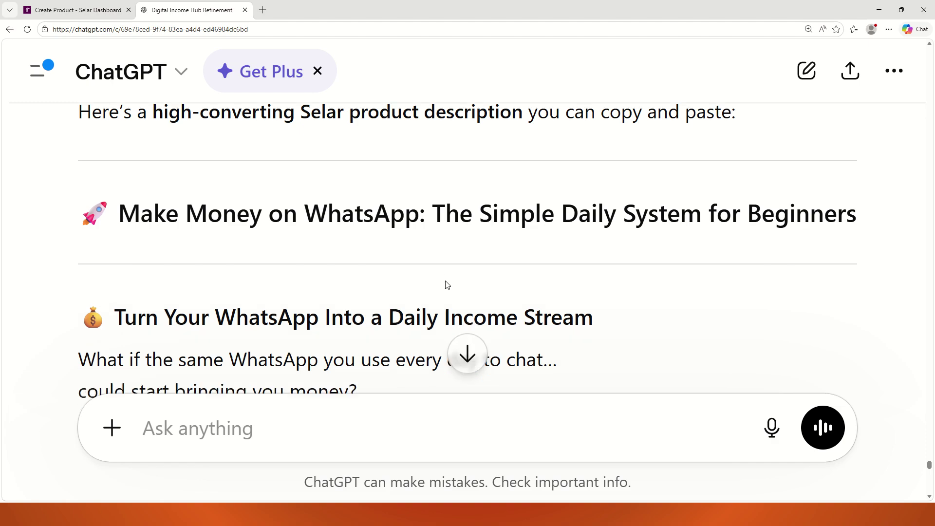
scroll(383, 241, up, 4)
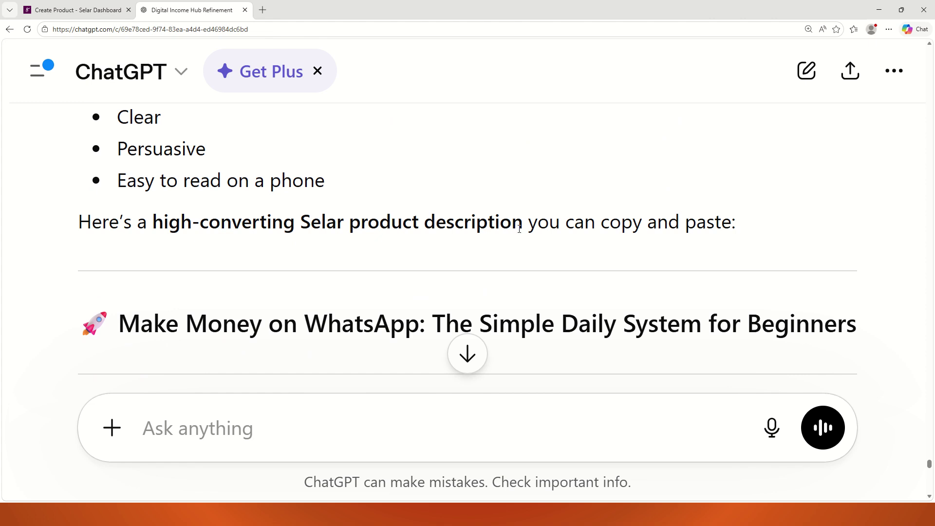
scroll(467, 276, down, 3)
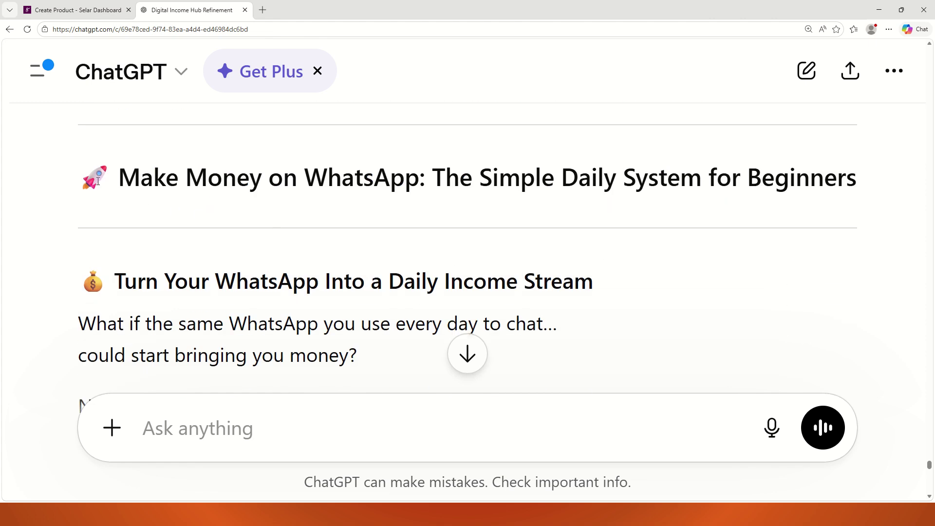
scroll(297, 258, down, 2)
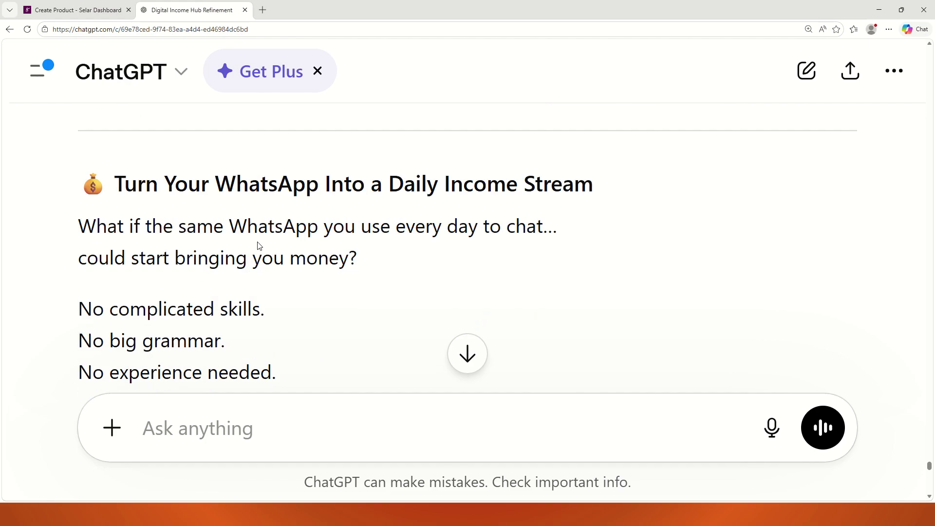
scroll(234, 224, down, 1)
scroll(279, 214, up, 1)
scroll(269, 260, down, 8)
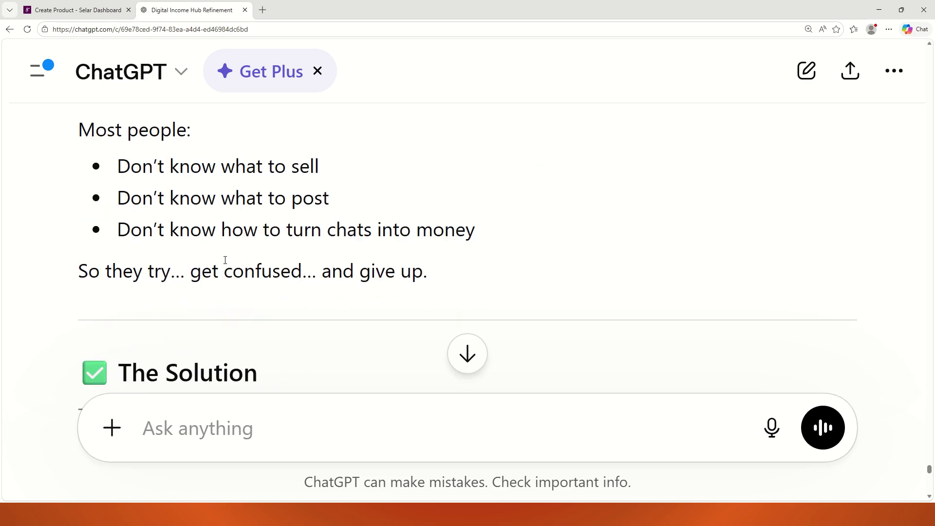
scroll(234, 263, down, 10)
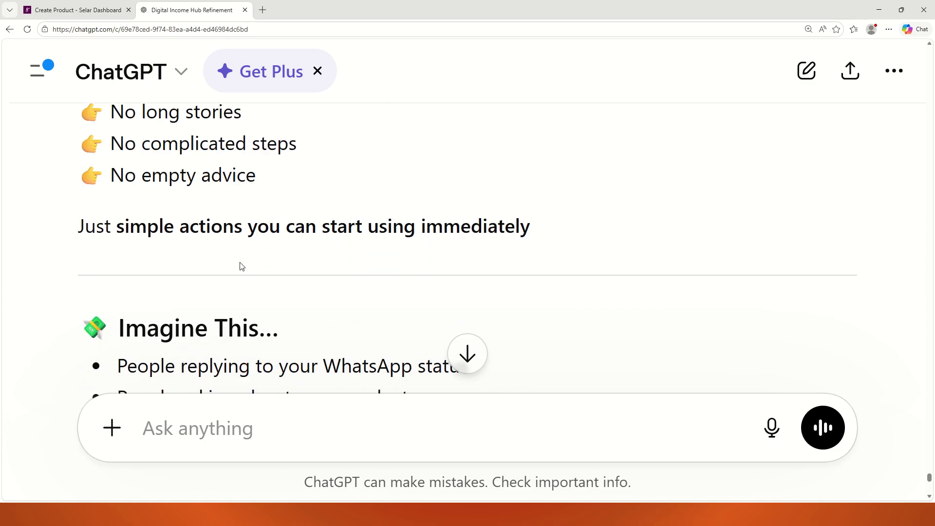
scroll(242, 266, down, 10)
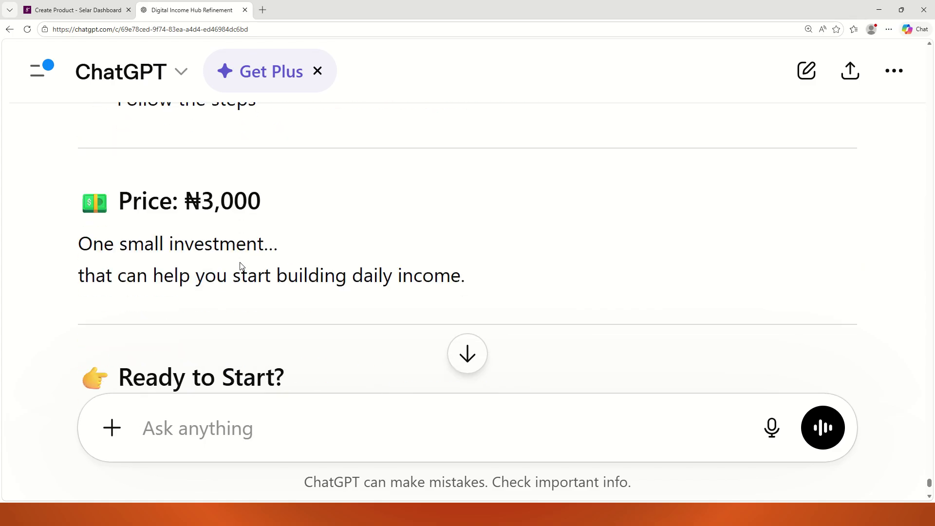
scroll(241, 263, down, 6)
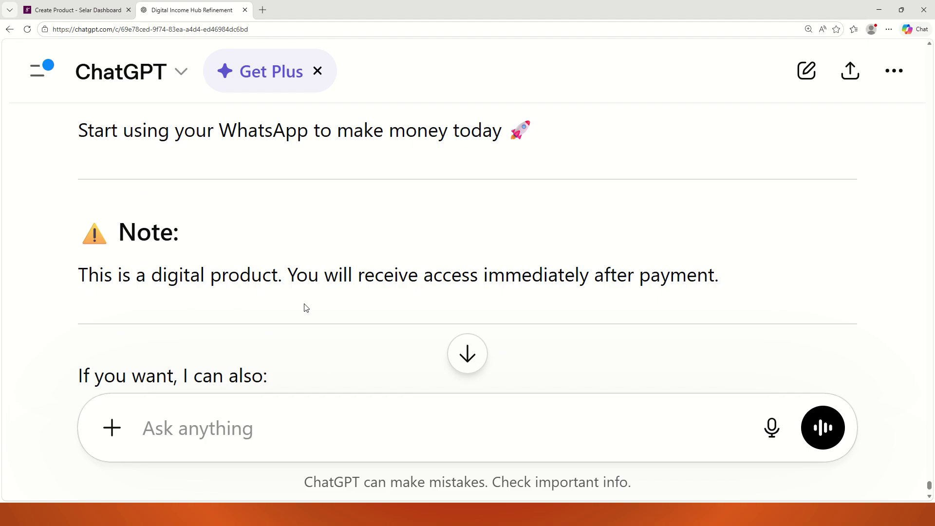
scroll(292, 244, down, 3)
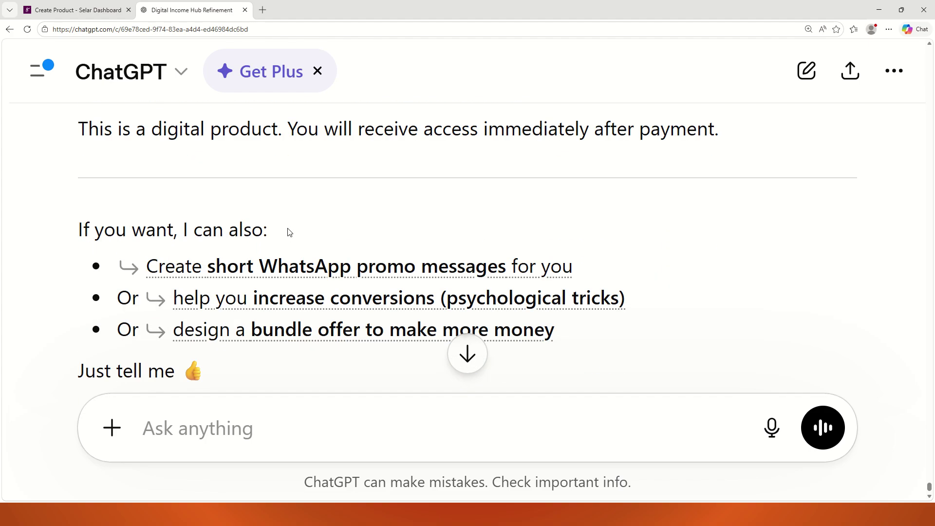
Copy the rocket-emoji heading "Make Money on WhatsApp: The Simple Daily System for Beginners" from ChatGPT's sales copy into the Selar product description
scroll(289, 234, up, 4)
scroll(293, 237, up, 15)
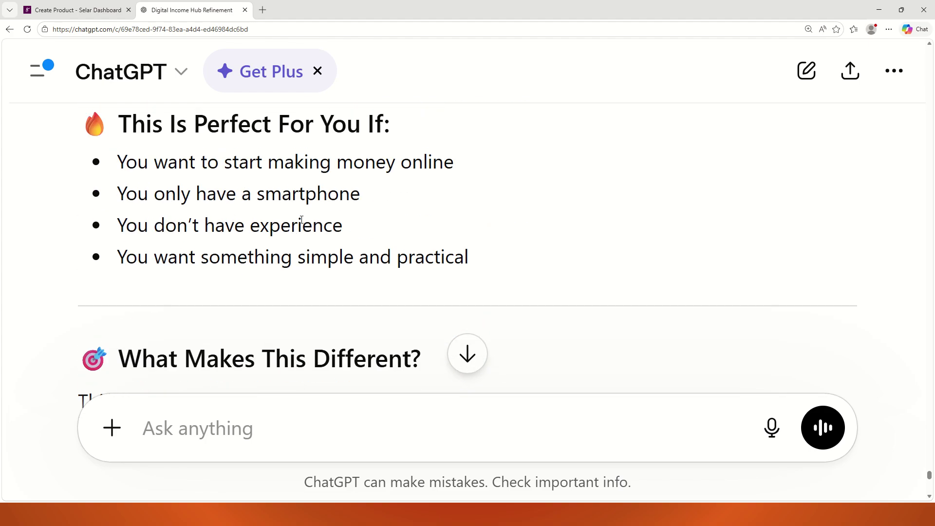
scroll(317, 226, up, 15)
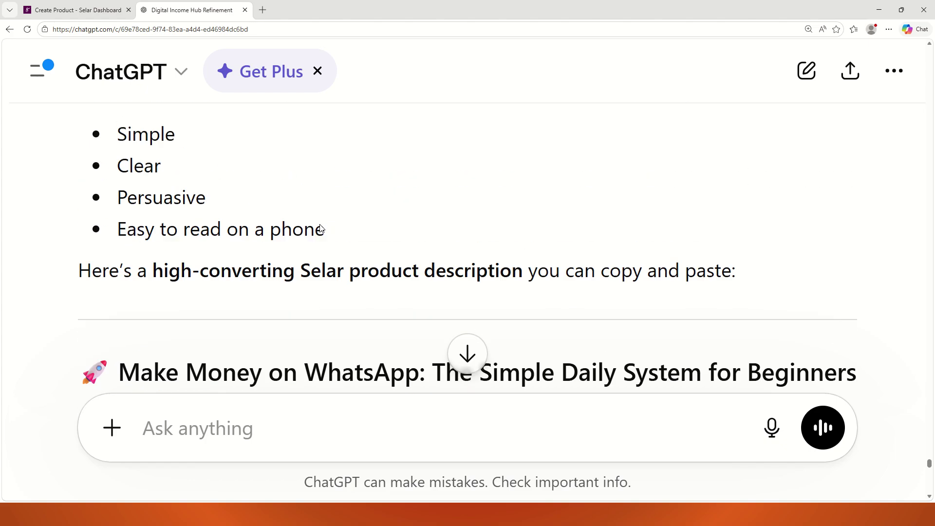
scroll(321, 228, down, 2)
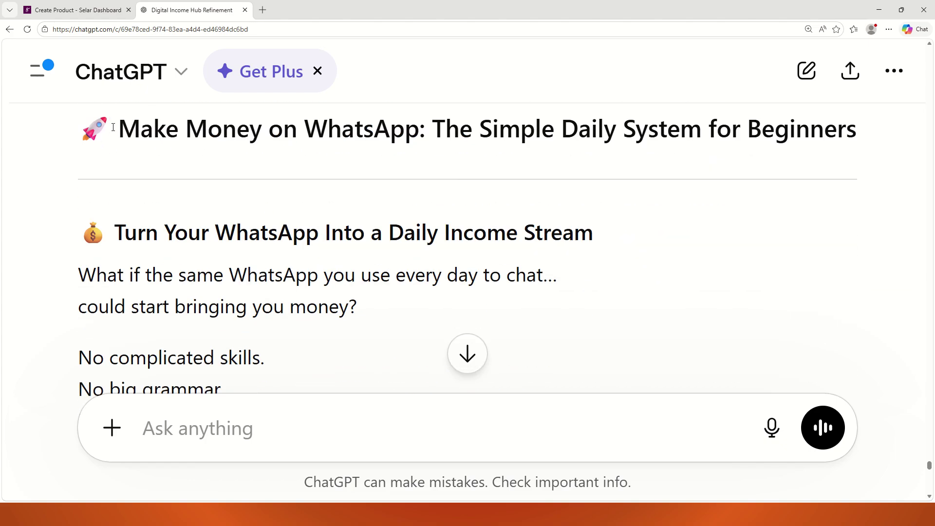
drag(83, 121, 856, 138)
key(ctrl+c)
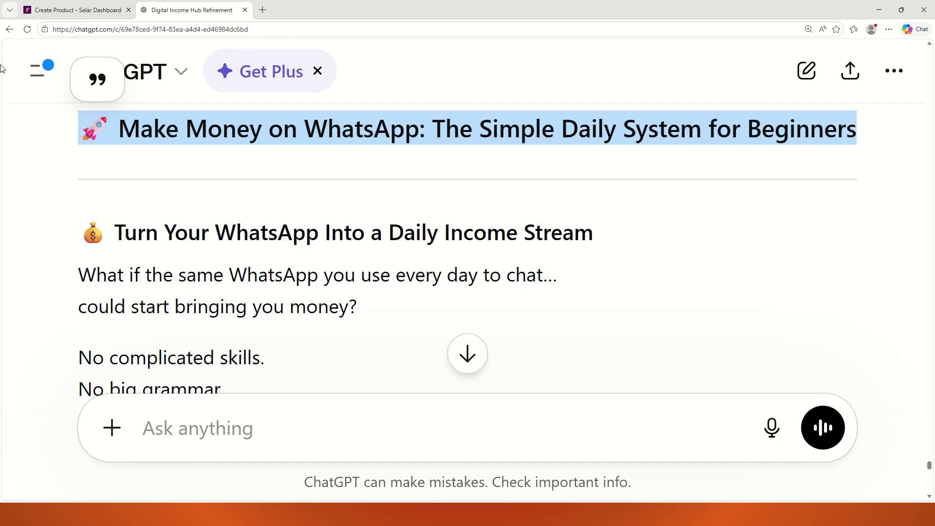
click(74, 8)
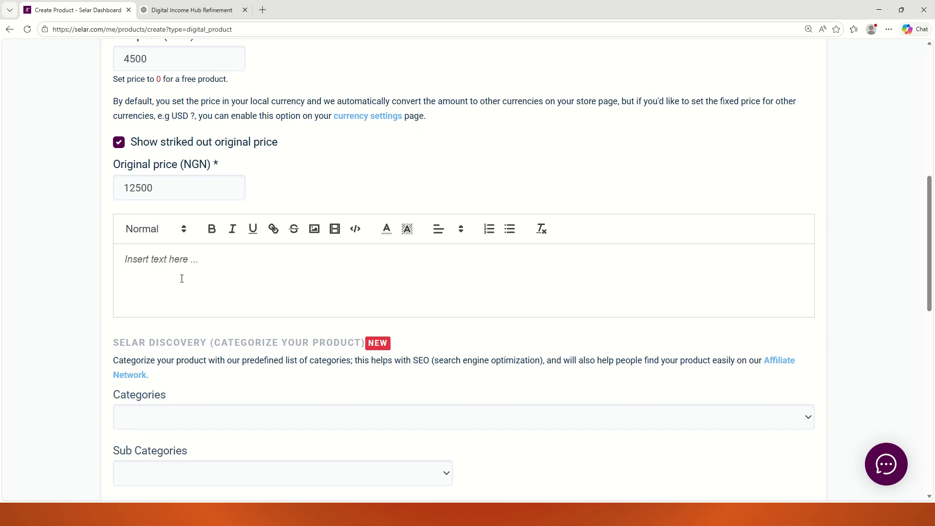
scroll(183, 278, up, 3)
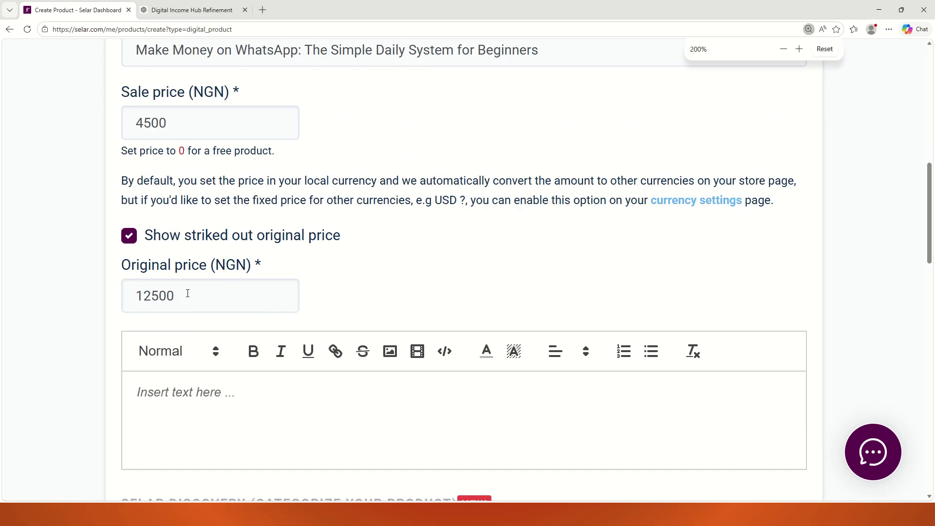
scroll(249, 328, down, 2)
click(192, 308)
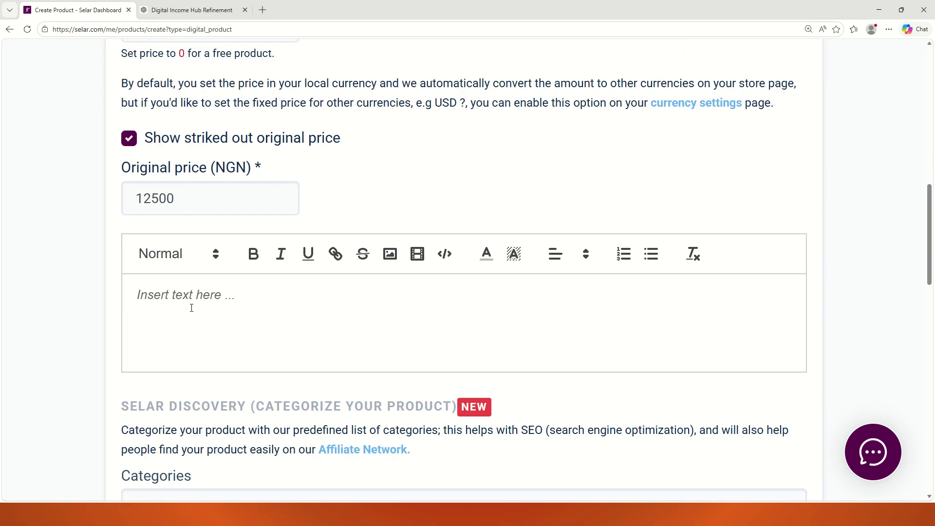
key(ctrl+v)
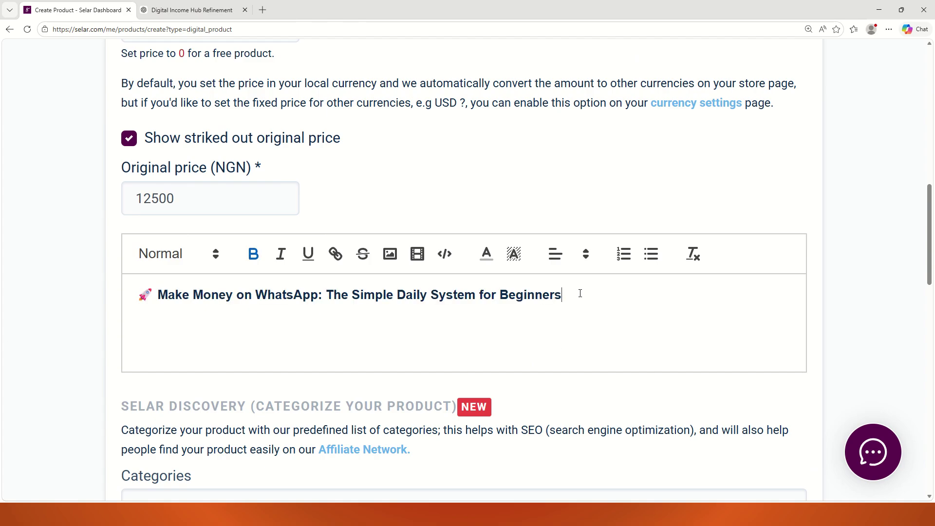
Highlight the rocket-emoji heading in the product description with an orange background and pad it with a space at each end
drag(580, 293, 137, 295)
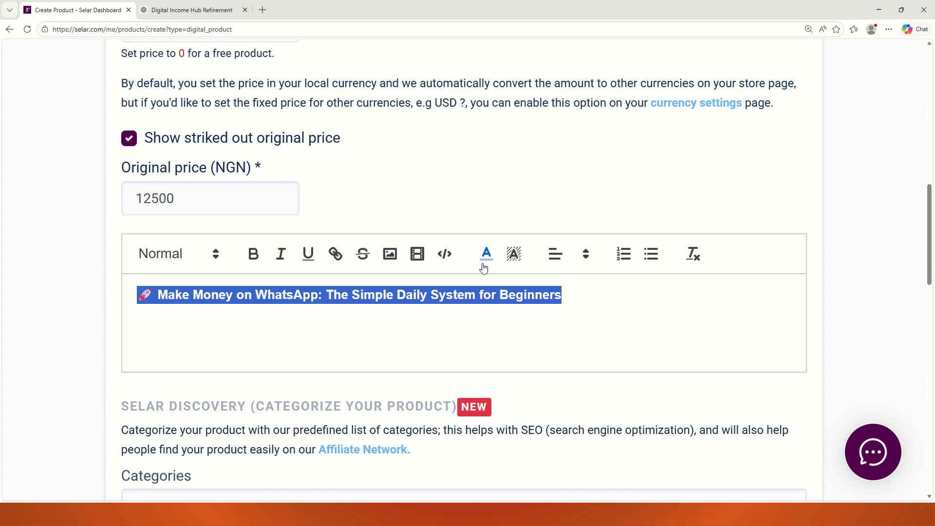
click(512, 263)
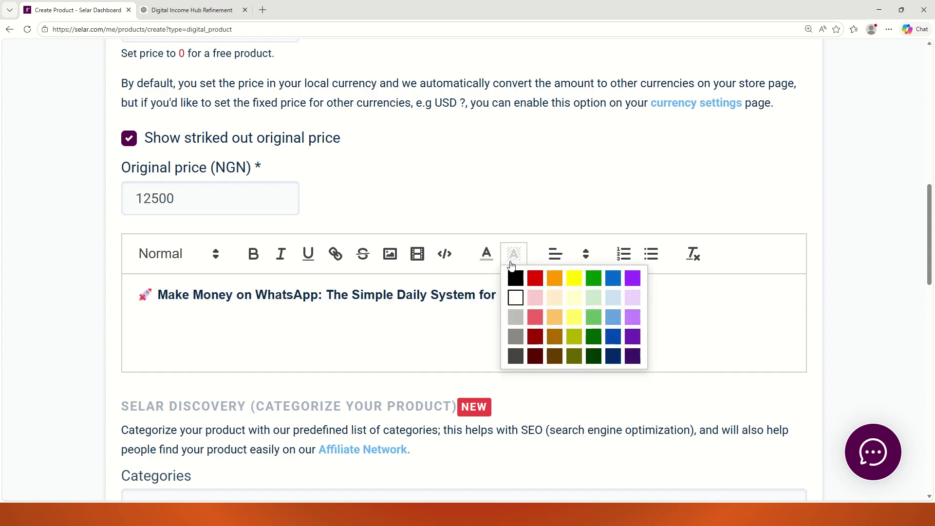
click(557, 278)
click(434, 322)
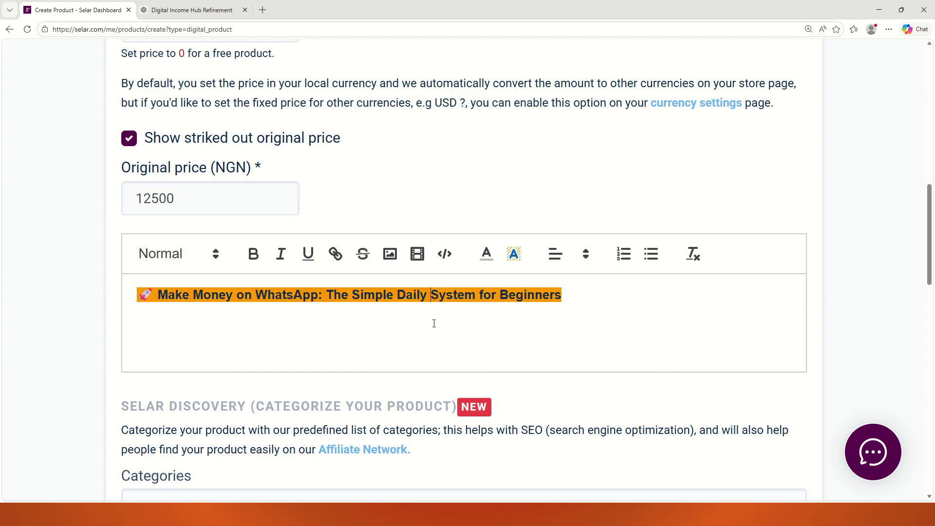
click(560, 305)
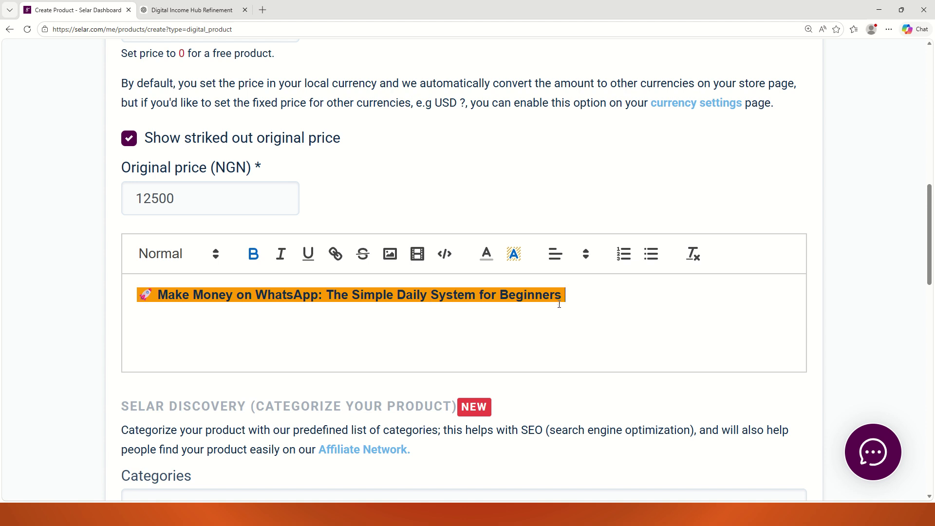
click(130, 308)
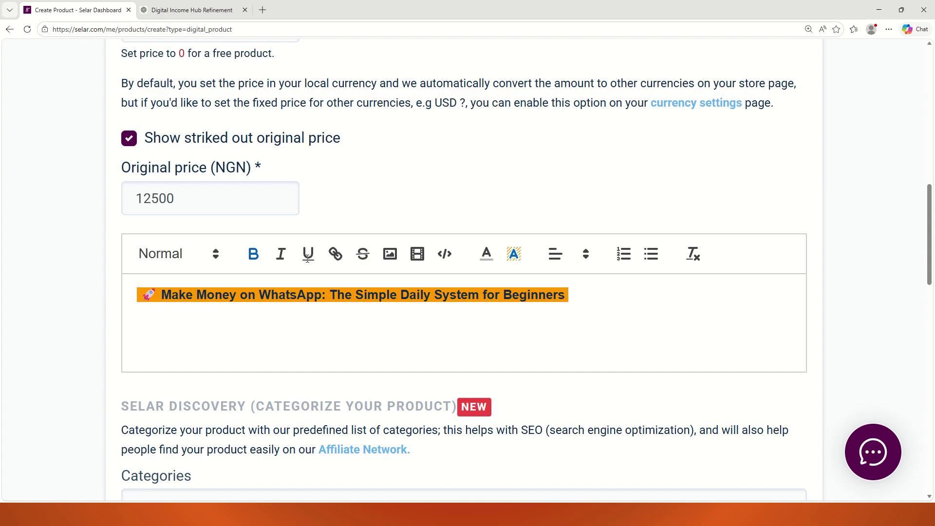
Copy ChatGPT's "Turn Your WhatsApp Into a Daily Income Stream" section, through "that works.", into the Selar description, one blank line below the heading
click(187, 10)
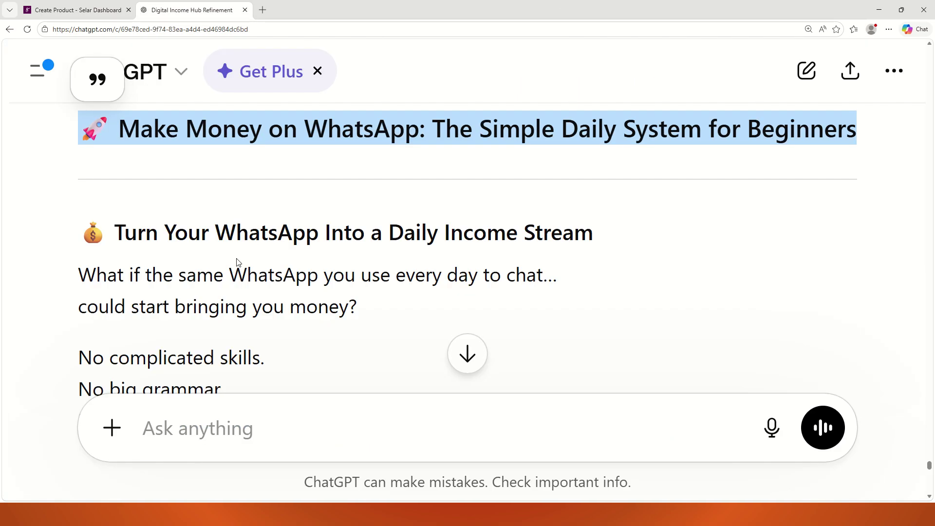
scroll(238, 262, down, 1)
drag(82, 183, 464, 153)
key(ctrl+c)
scroll(140, 251, down, 6)
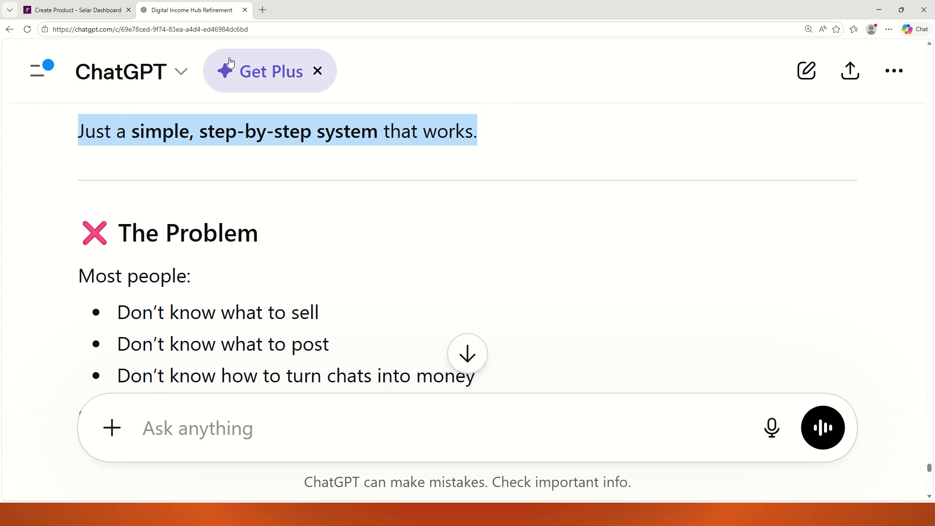
click(112, 10)
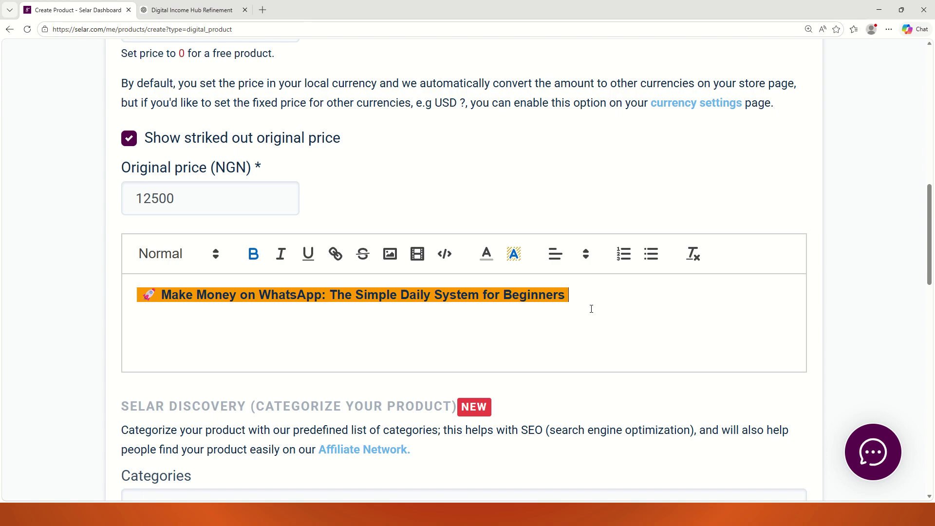
key(Return)
key(Return)
key(ctrl+v)
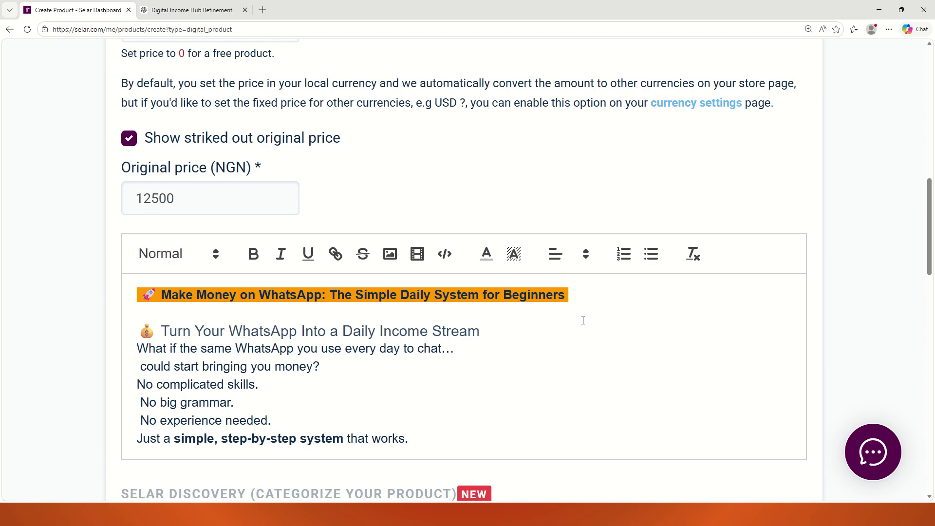
scroll(336, 194, up, 6)
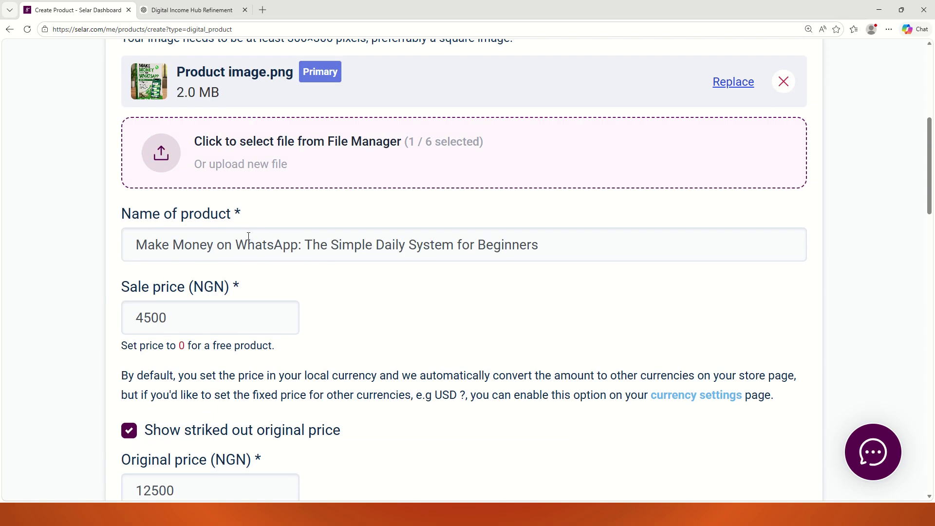
click(185, 10)
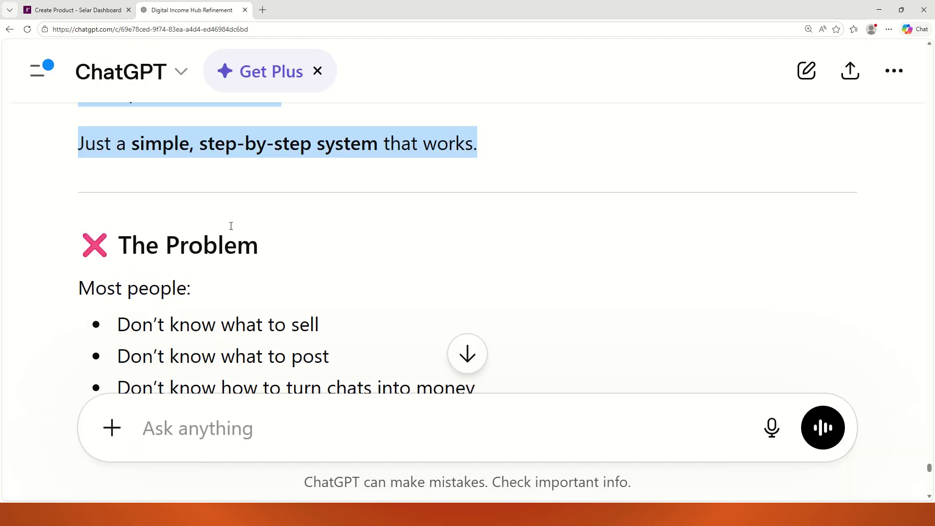
scroll(232, 230, up, 5)
scroll(232, 230, up, 6)
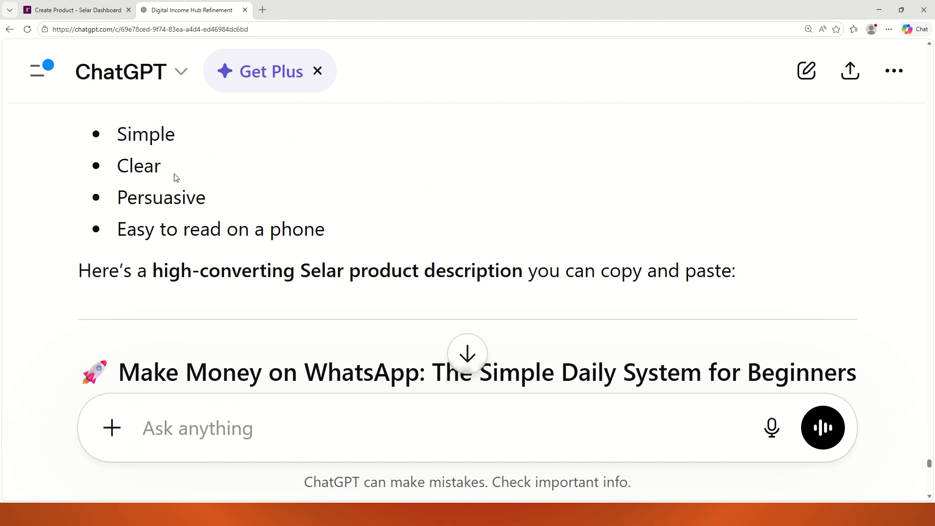
click(88, 10)
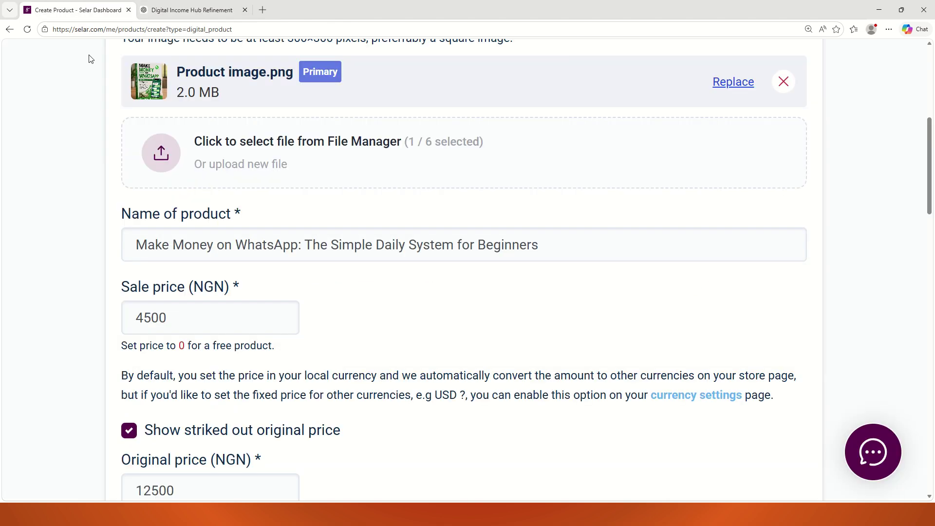
scroll(292, 263, down, 4)
scroll(298, 273, down, 5)
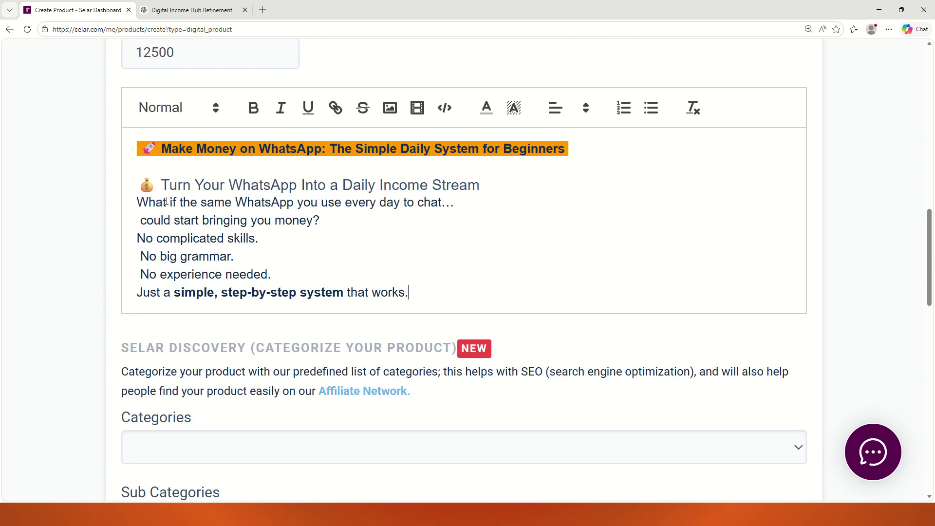
Add blank lines below the "Turn Your WhatsApp" heading and above "Just a simple", and remove the leading space before "could start bringing you money?"
click(484, 188)
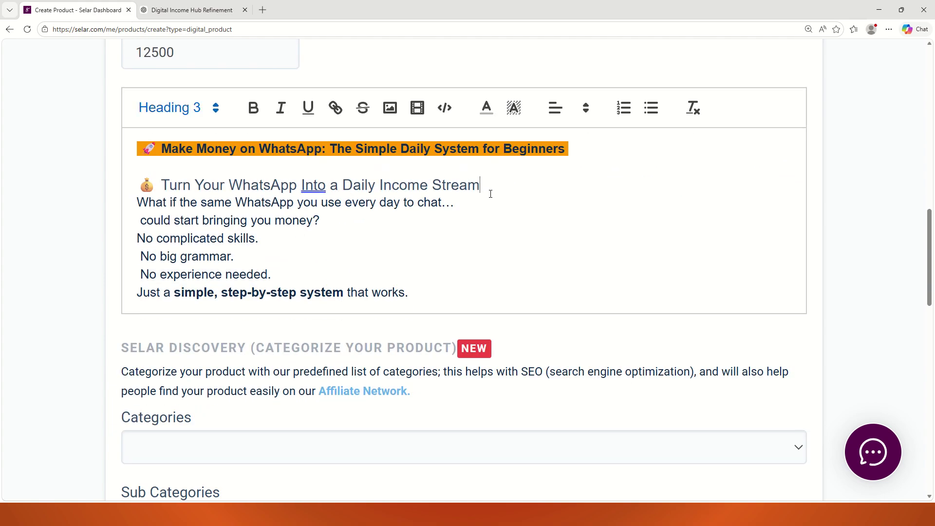
key(Return)
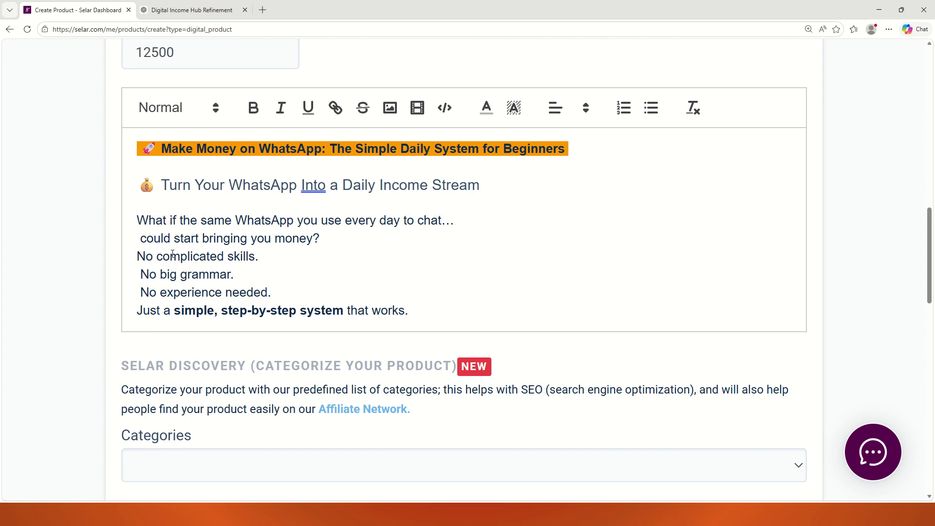
key(BackSpace)
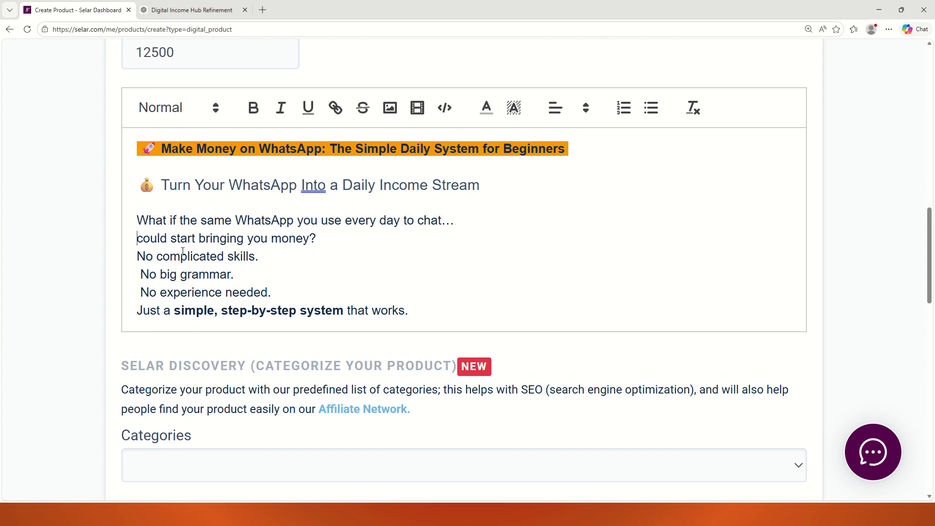
scroll(264, 267, down, 1)
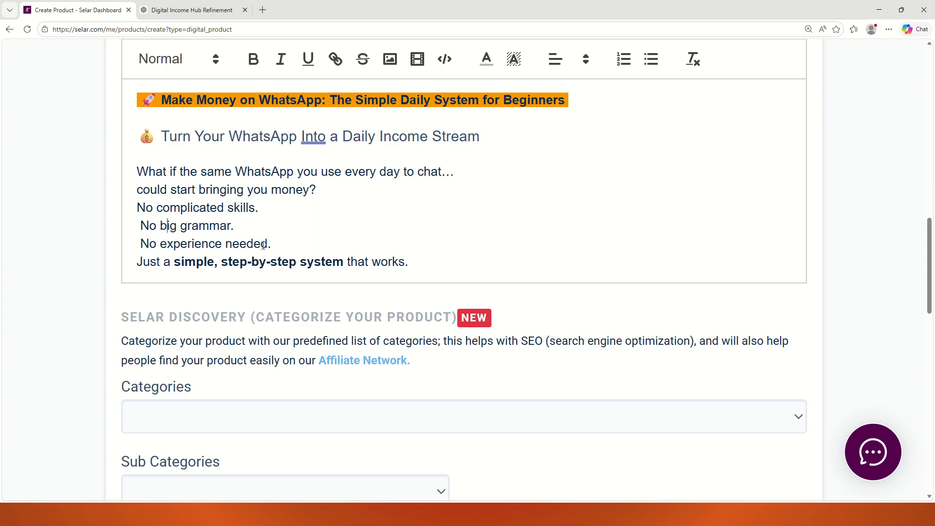
scroll(264, 245, down, 1)
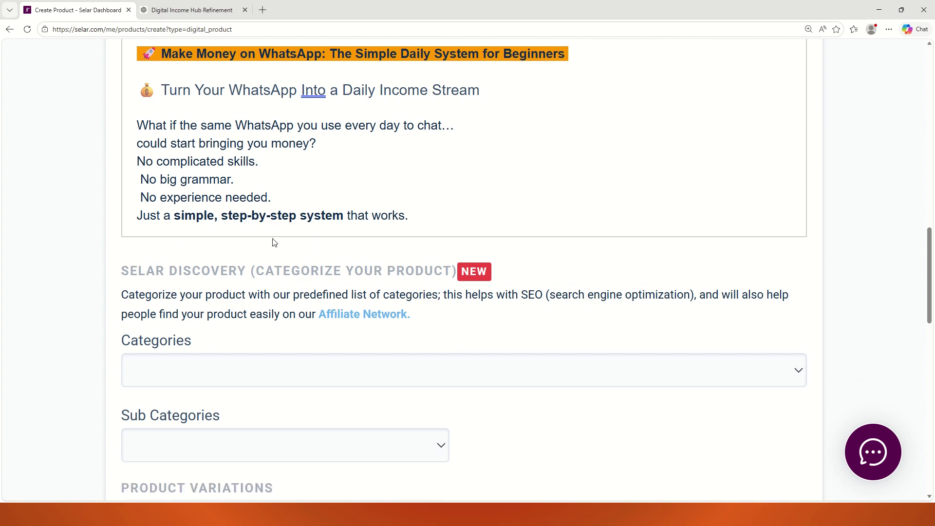
click(287, 200)
key(Return)
Format the lines from "No complicated skills." to "No experience needed." as a bulleted list
drag(138, 159, 197, 202)
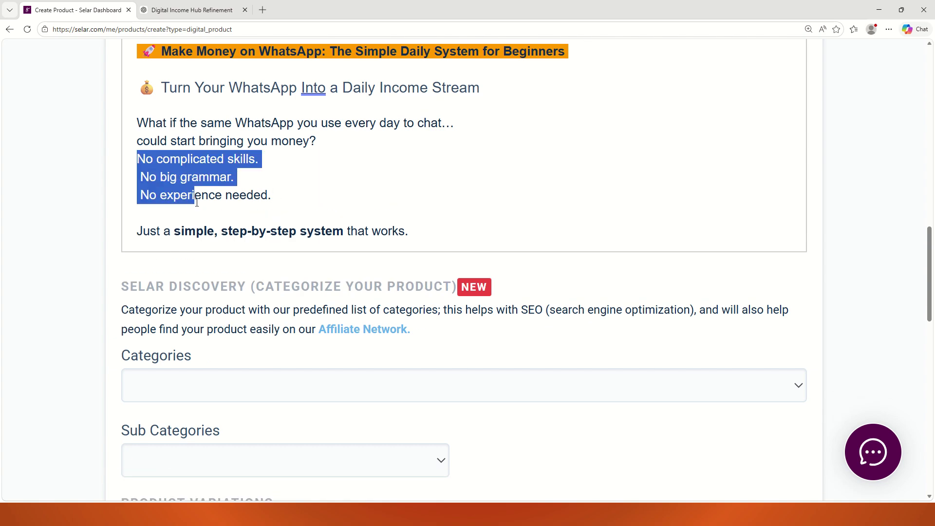
scroll(310, 207, up, 4)
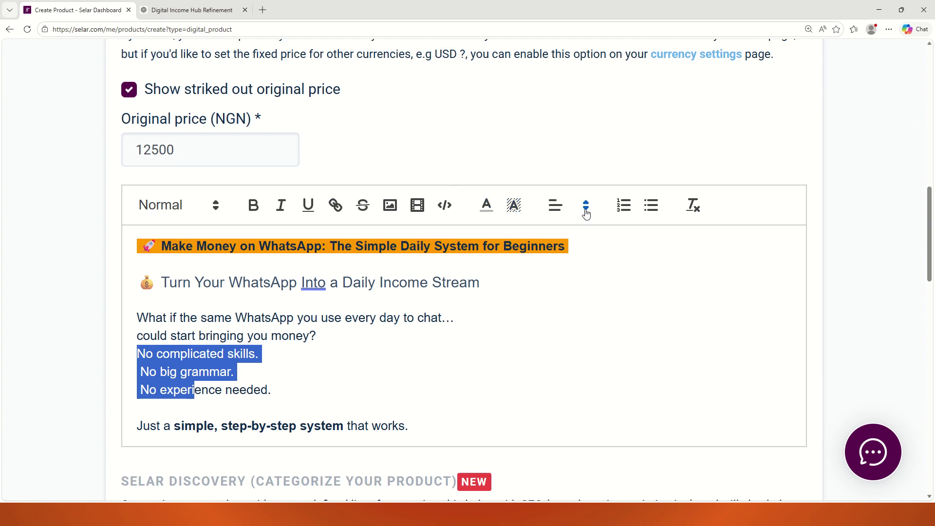
click(651, 206)
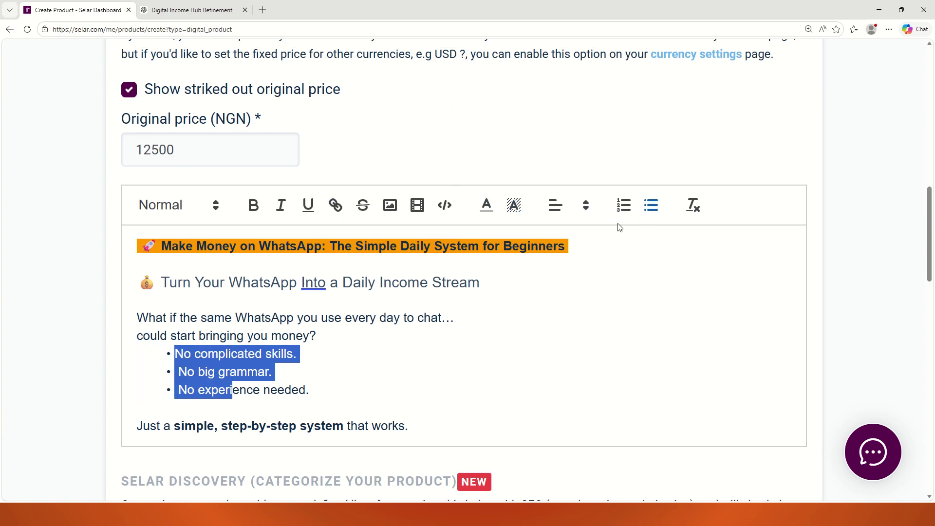
click(322, 368)
scroll(370, 354, down, 4)
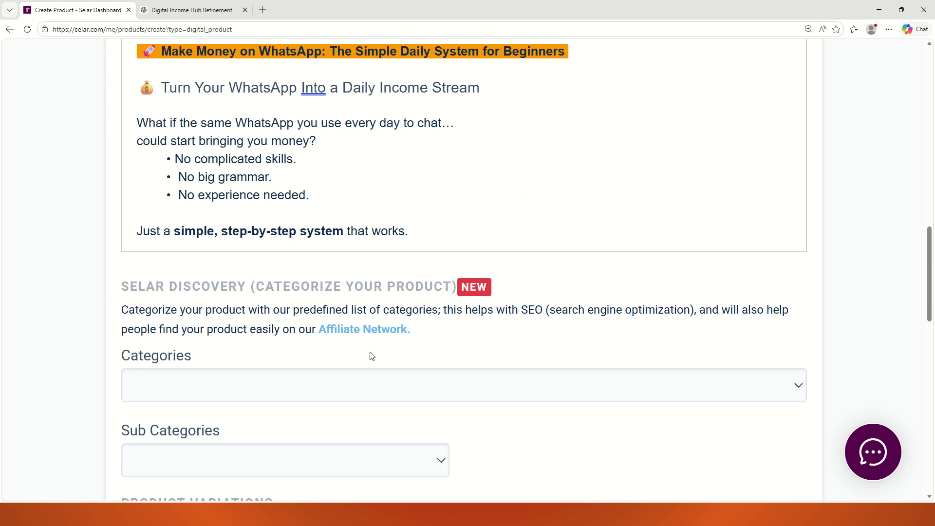
Insert a blank line above and below "could start bringing you money?" in the product description
scroll(317, 224, up, 2)
scroll(317, 222, up, 1)
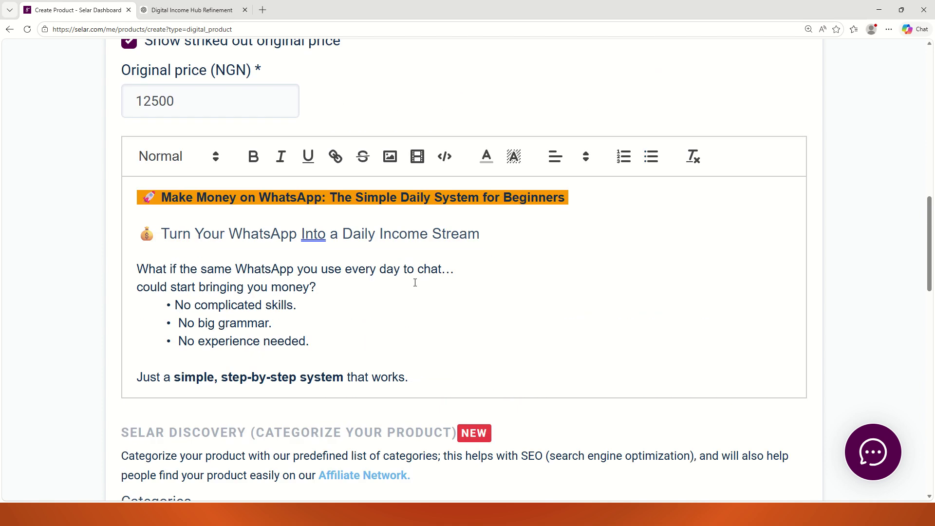
key(Return)
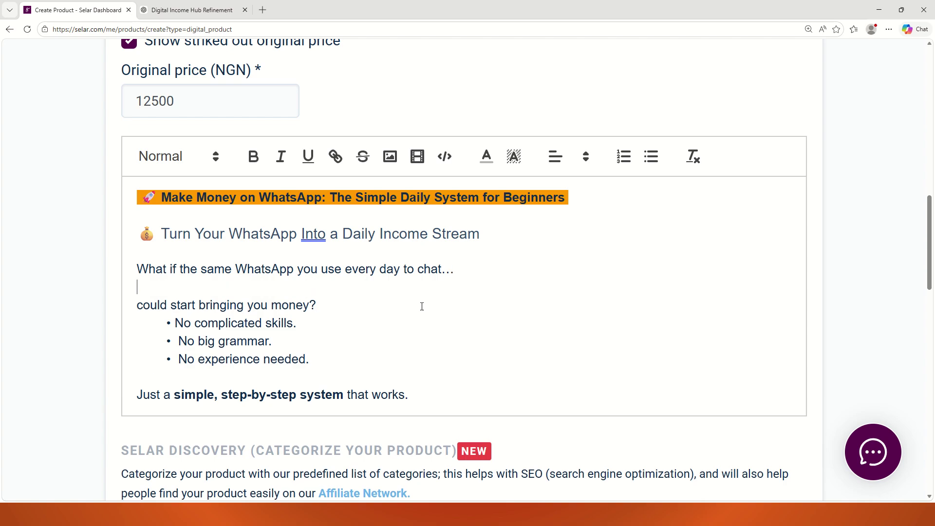
key(Return)
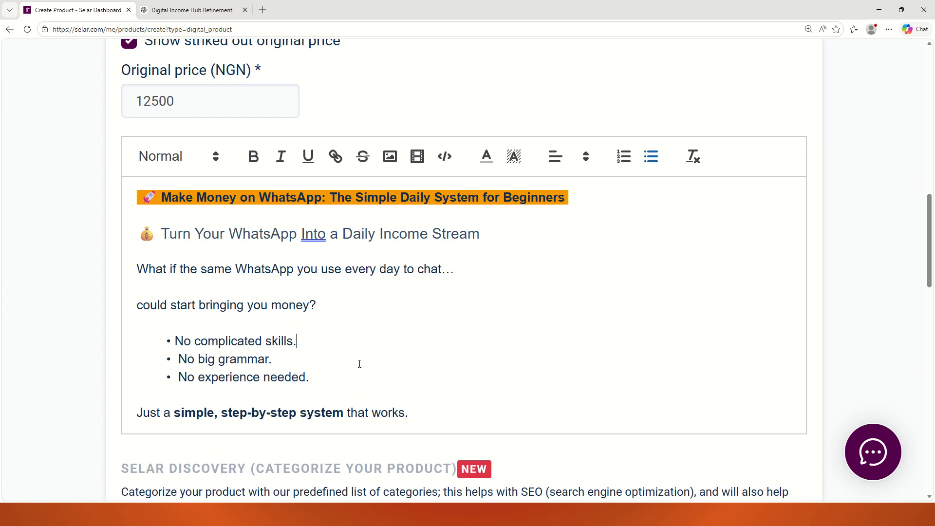
key(Return)
key(BackSpace)
click(312, 354)
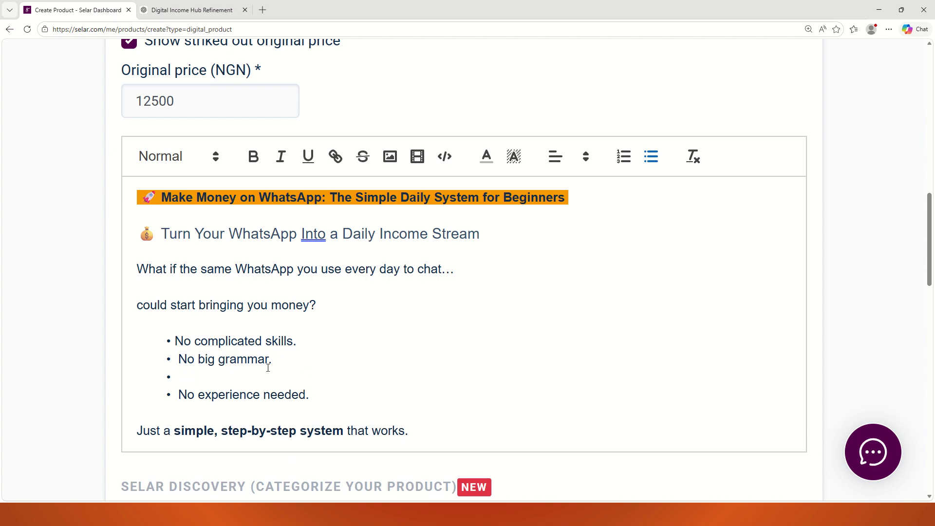
key(BackSpace)
scroll(432, 383, down, 2)
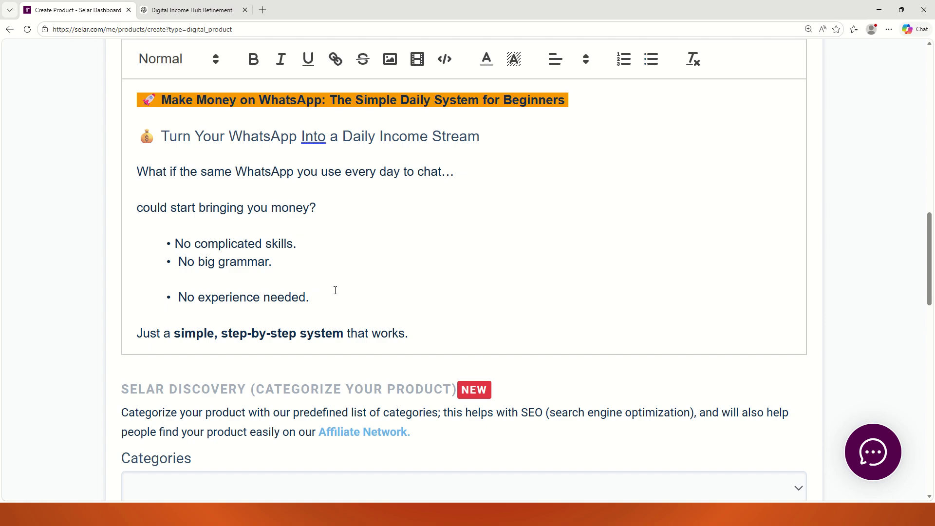
key(BackSpace)
Remove the blank line above the "No experience needed." bullet and start a new line after "that works." in the product description
scroll(355, 280, down, 1)
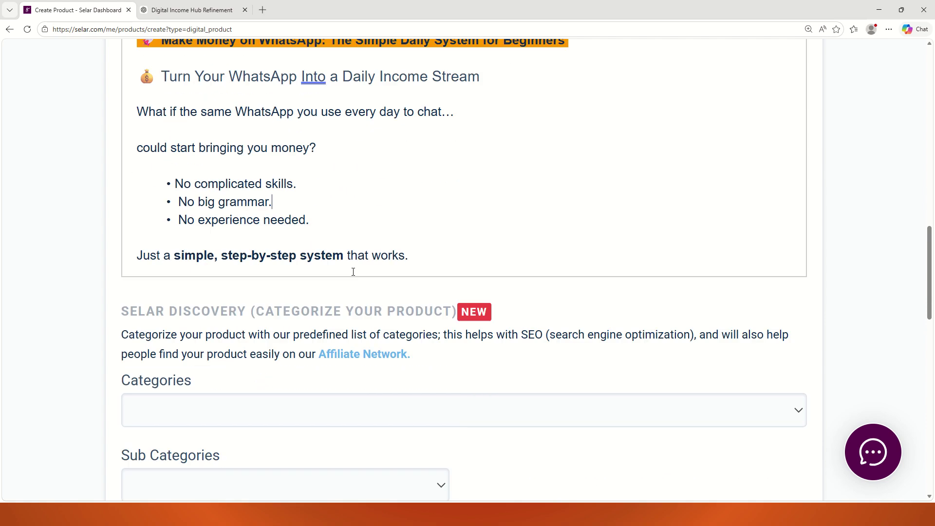
key(Return)
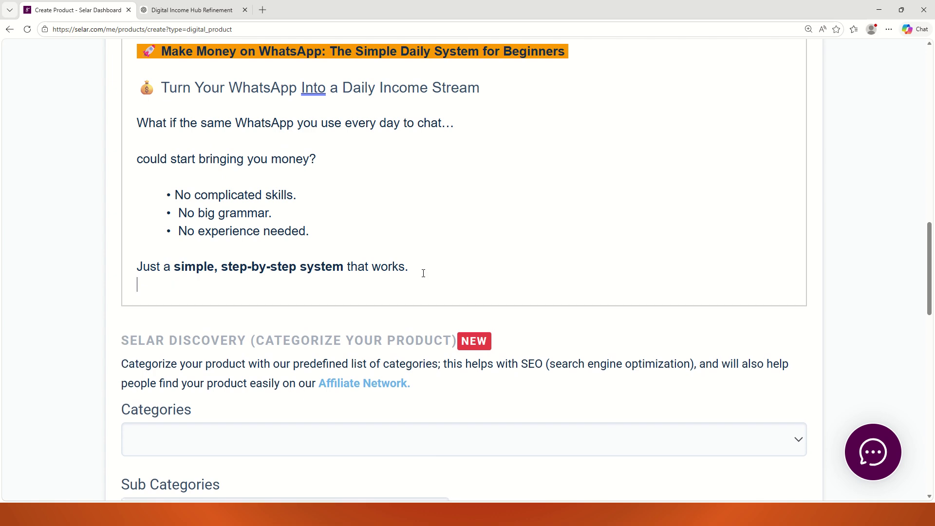
Copy ChatGPT's "The Problem" section, through "and give up.", into the Selar description, one blank line below "that works."
click(195, 10)
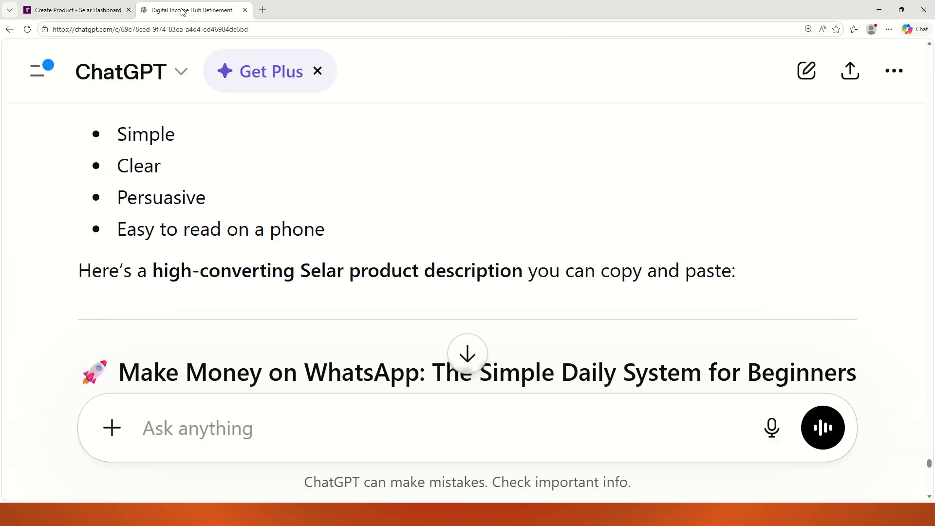
scroll(196, 225, up, 1)
scroll(225, 237, down, 1)
scroll(231, 236, down, 10)
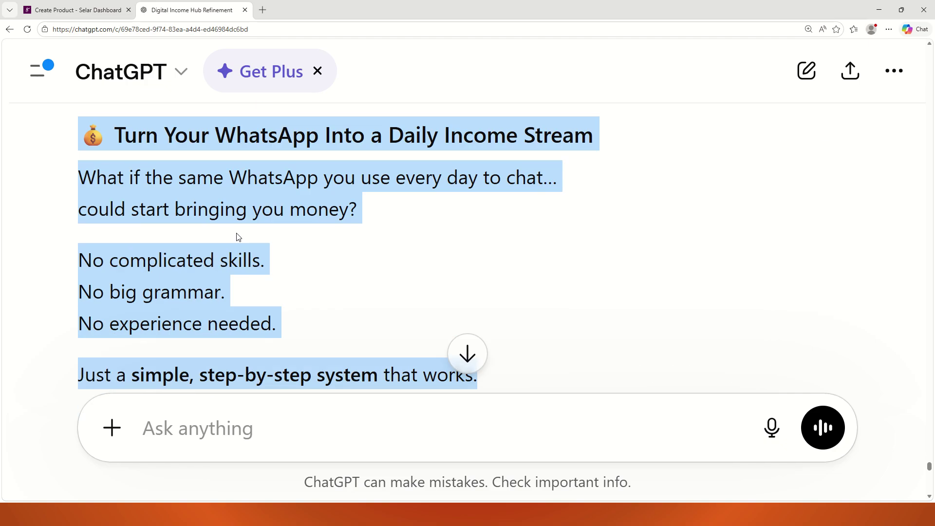
click(236, 236)
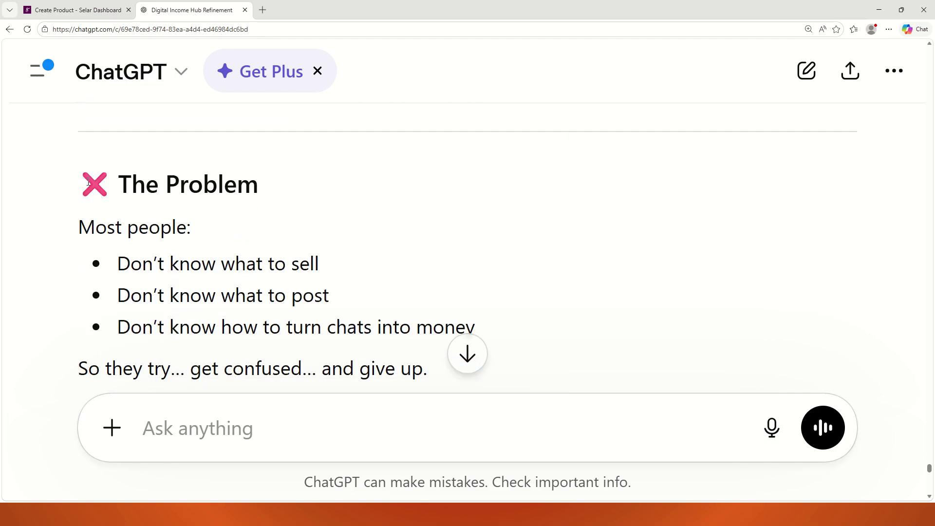
drag(88, 183, 440, 244)
scroll(126, 260, down, 2)
scroll(131, 258, down, 1)
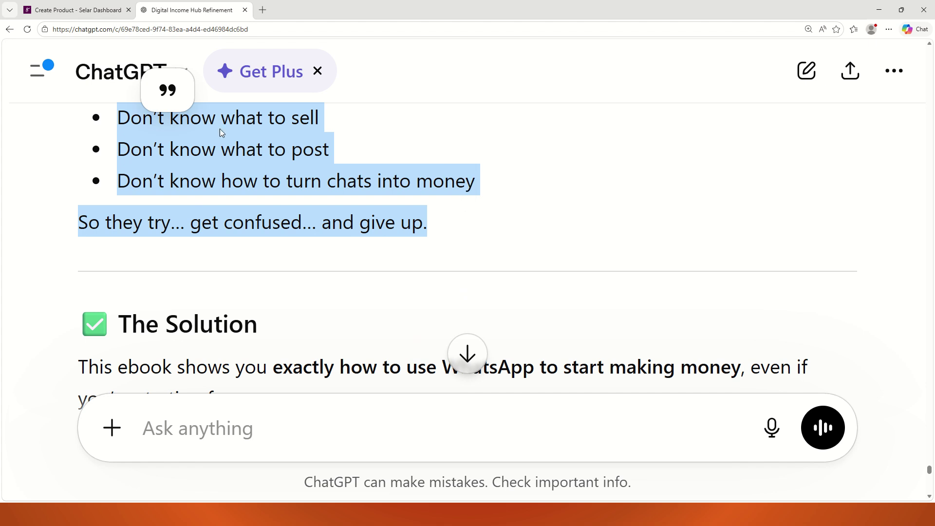
key(ctrl+Tab)
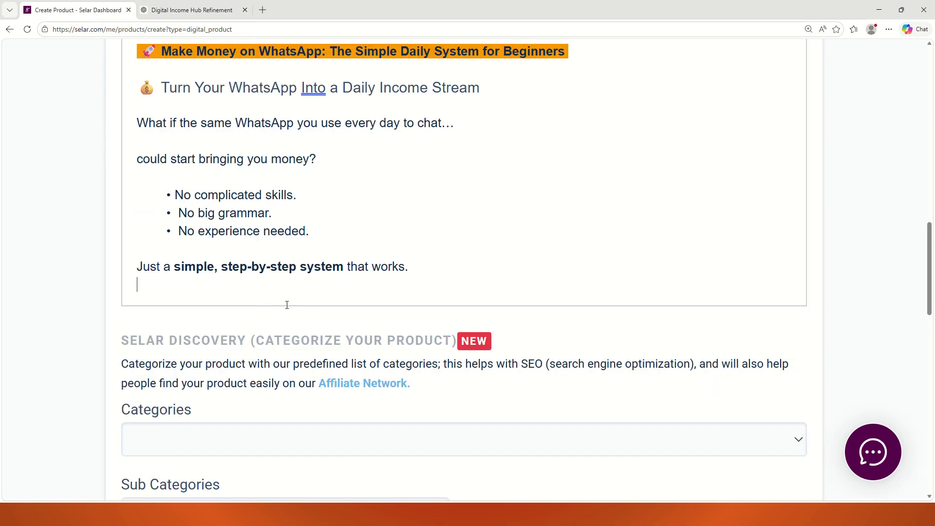
key(Return)
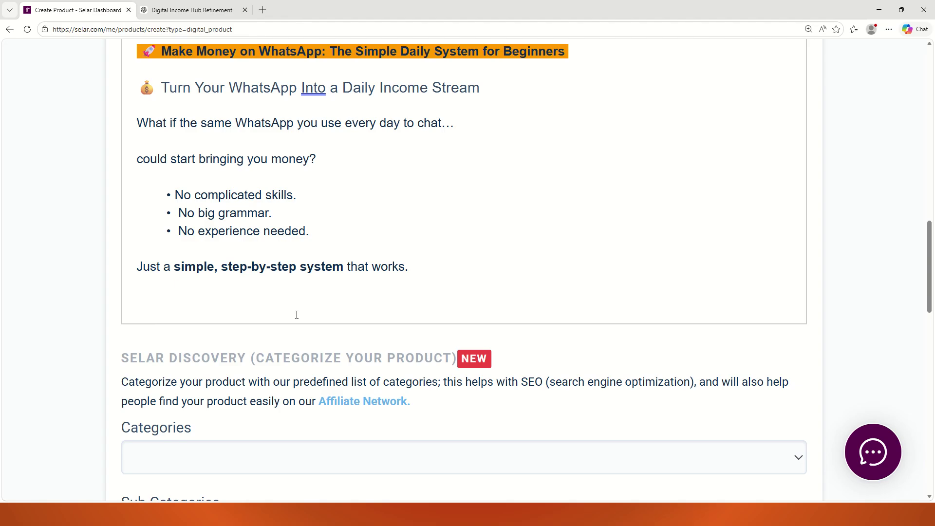
text(❌ The Problem Most people: • Don’t know what to sell • Don’t know what to post • Don’t know how to turn chats into money So they try… get confused… and give up.)
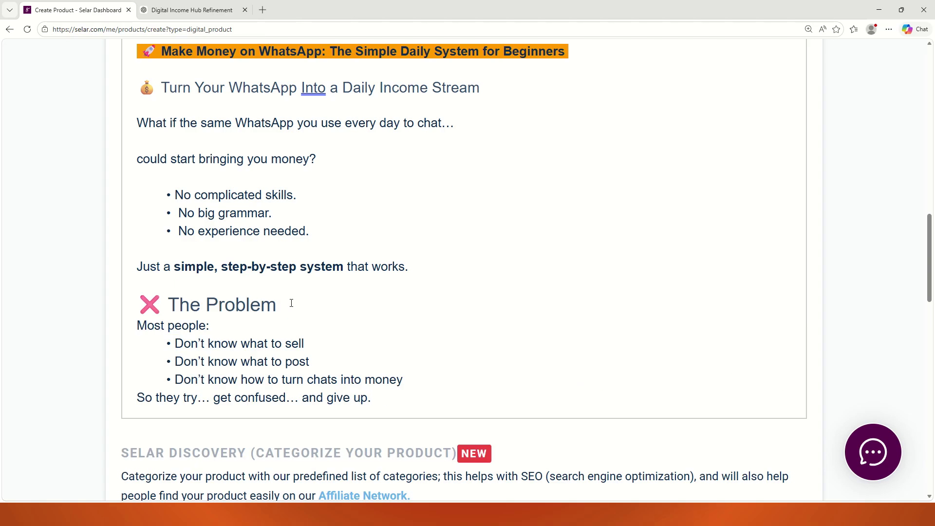
Apply an orange background highlight to the "The Problem" heading in the product description
drag(291, 303, 138, 305)
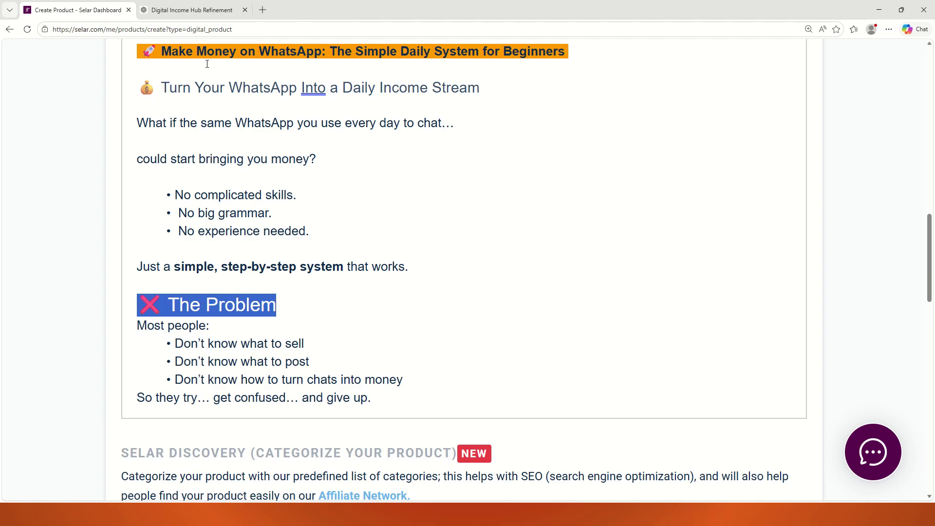
scroll(207, 64, up, 4)
click(514, 207)
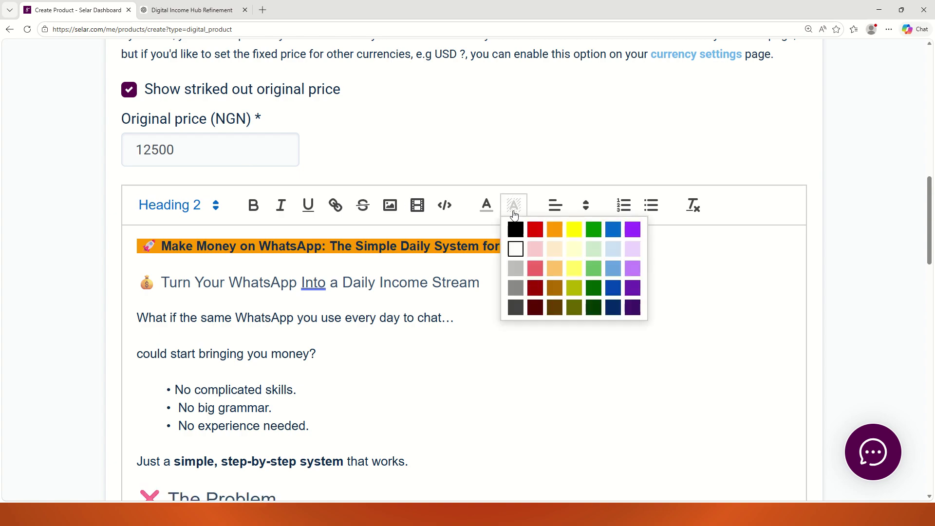
click(555, 229)
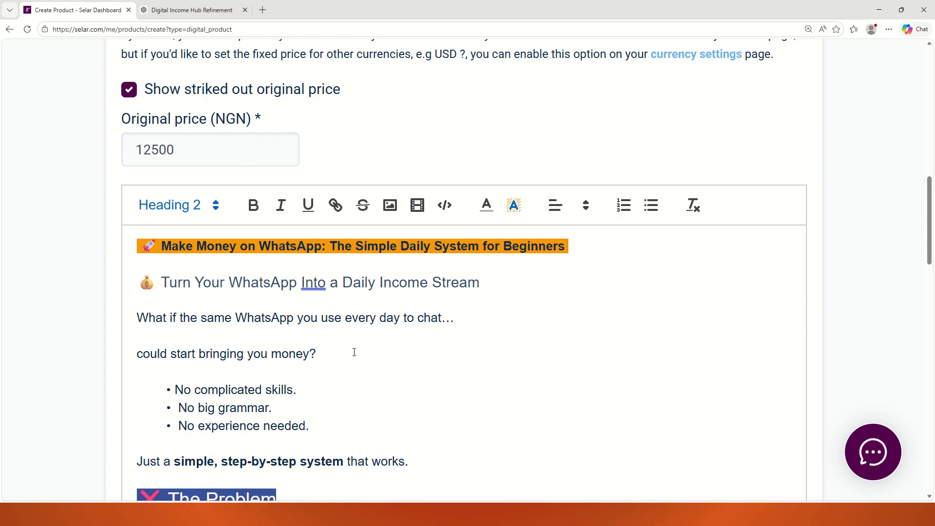
scroll(354, 352, down, 4)
click(313, 317)
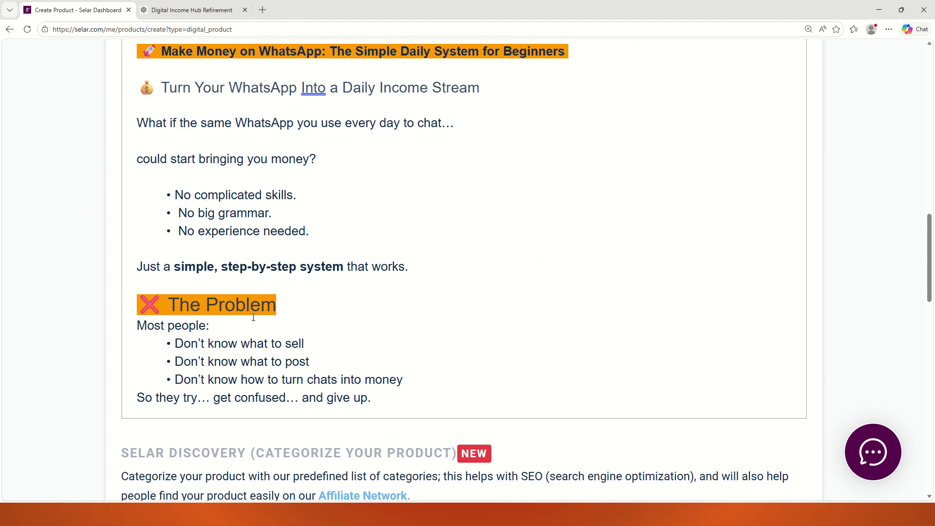
Pad the highlighted "The Problem" heading with a space at each end and insert a blank line above "Most people:"
click(275, 307)
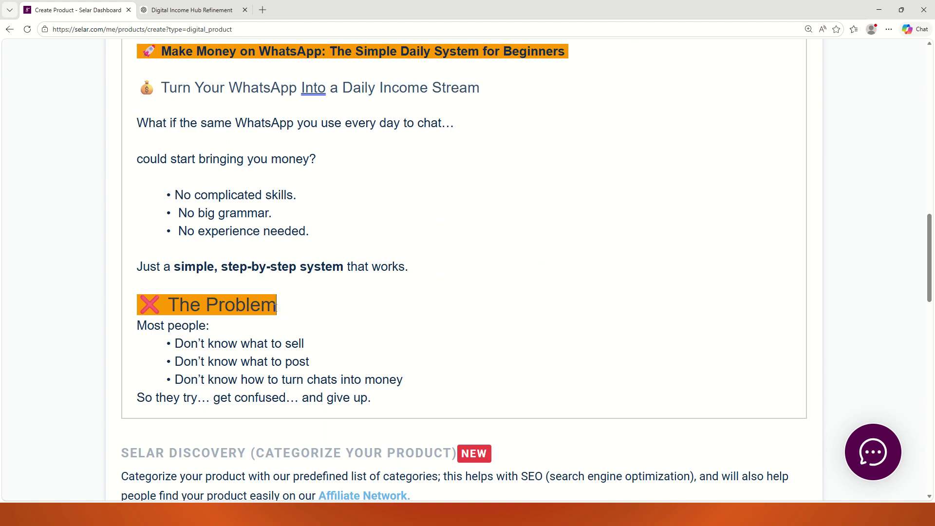
click(137, 310)
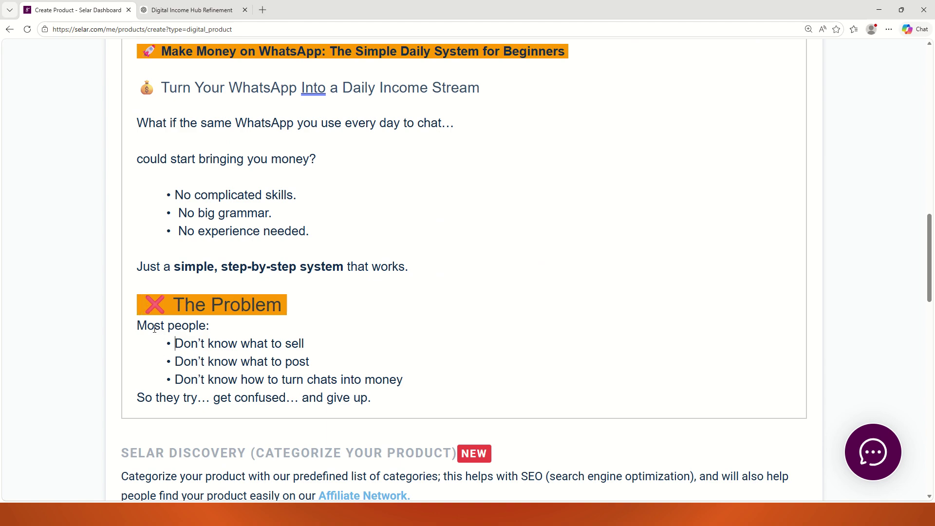
click(136, 325)
key(Return)
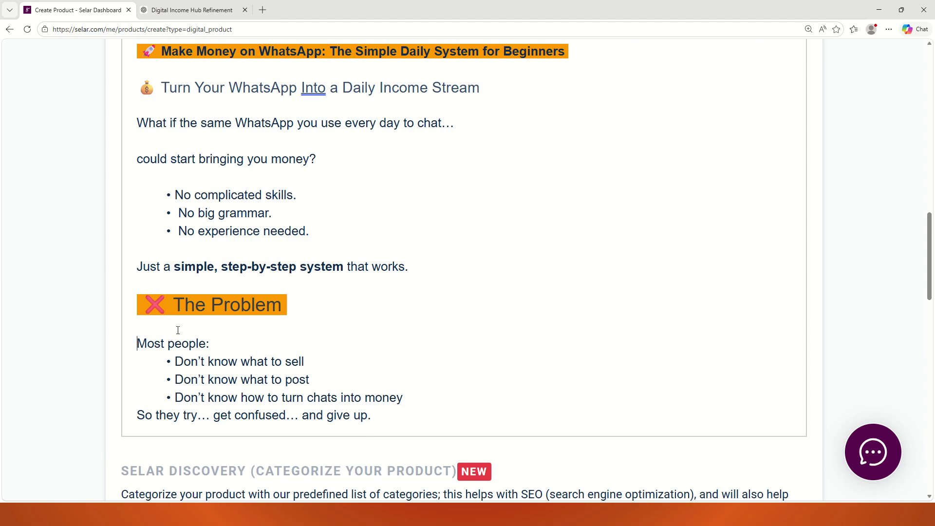
scroll(325, 385, down, 1)
scroll(234, 332, down, 1)
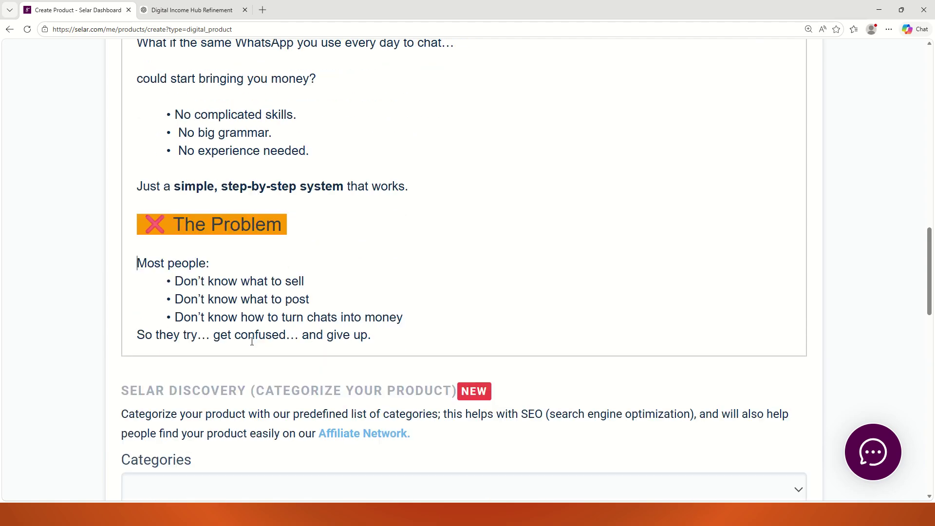
click(314, 272)
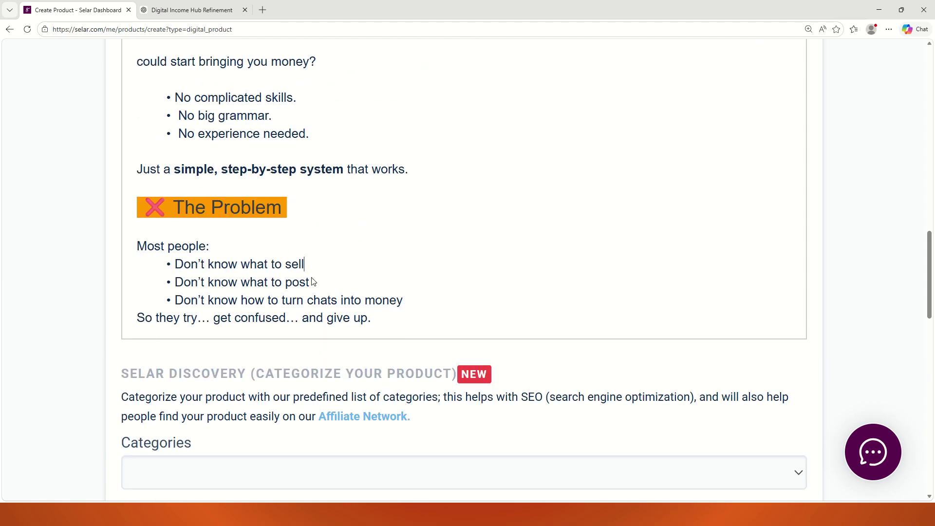
key(Return)
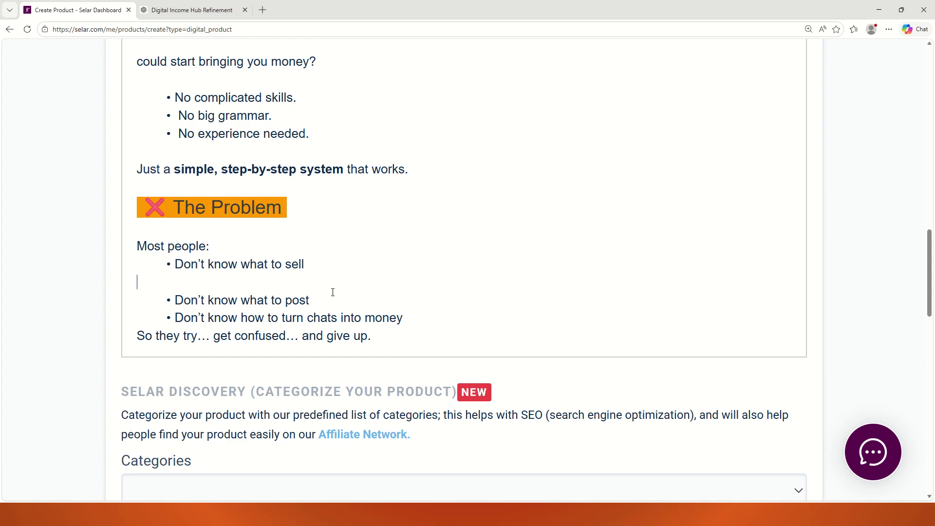
key(BackSpace)
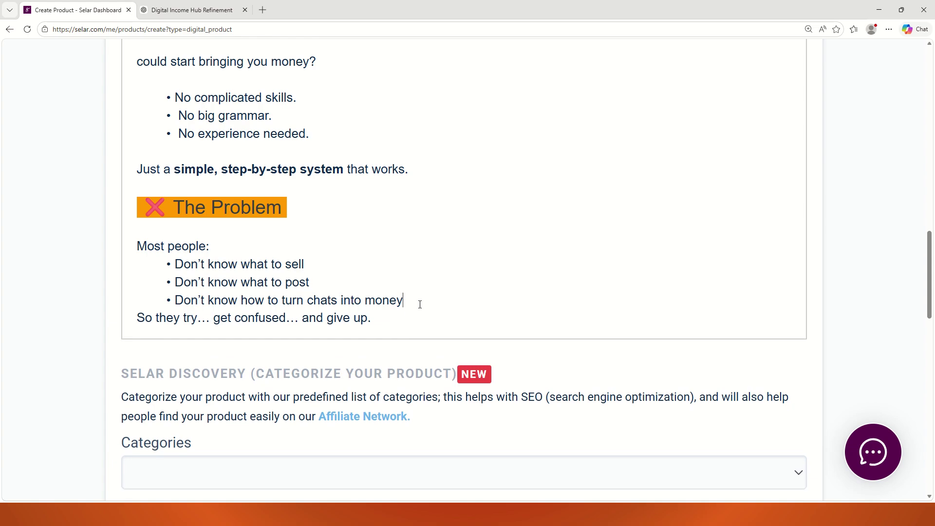
Add an empty bullet below "Don't know how to turn chats into money" and a new line after "and give up."
key(Return)
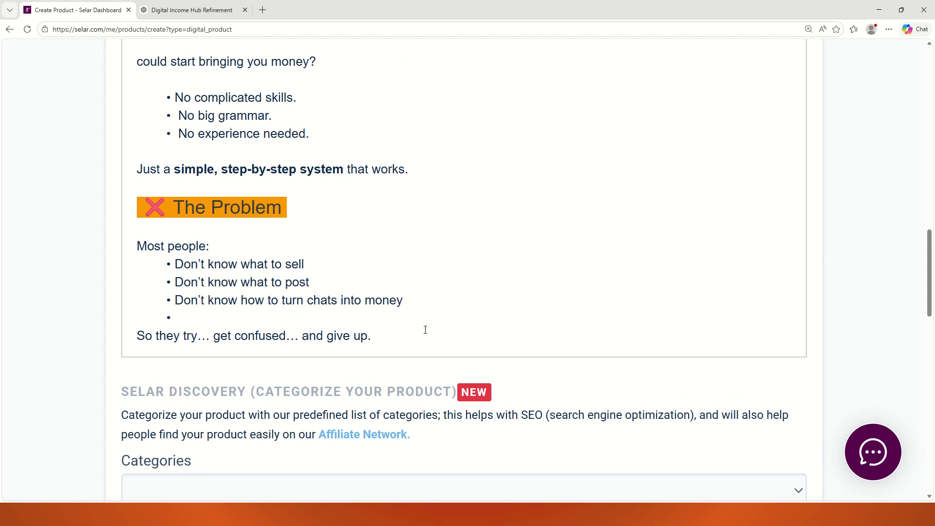
key(Return)
key(Return)
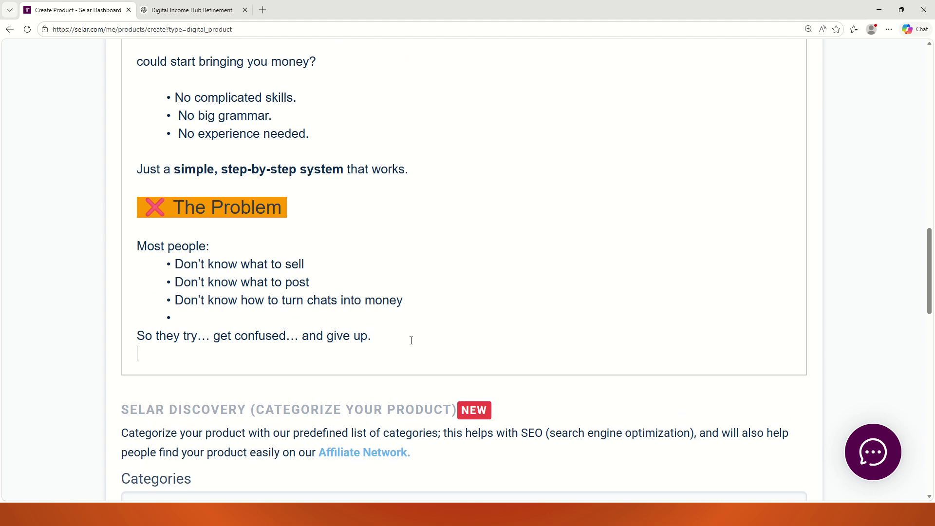
key(BackSpace)
Copy ChatGPT's "The Solution" section, through "anyone can follow", into the Selar description, one blank line below "and give up."
click(176, 16)
scroll(195, 292, down, 3)
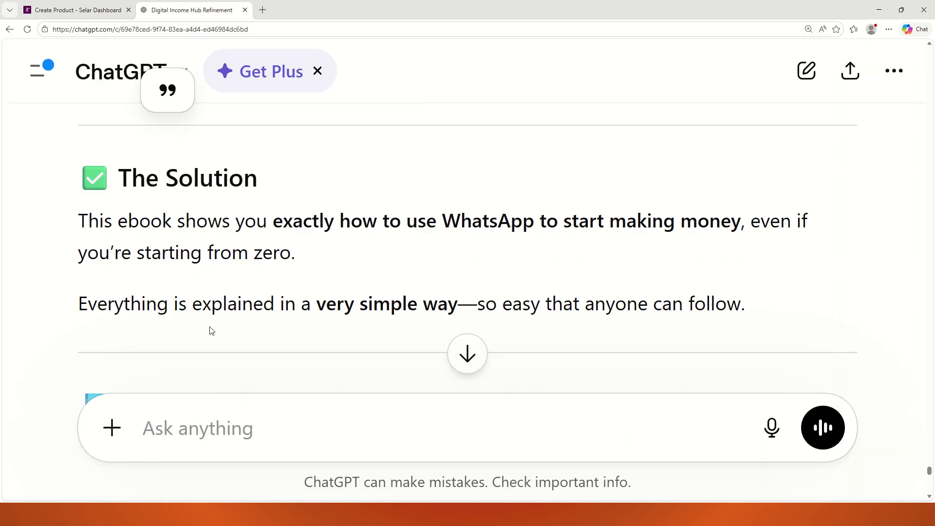
drag(92, 190, 738, 217)
scroll(142, 251, down, 2)
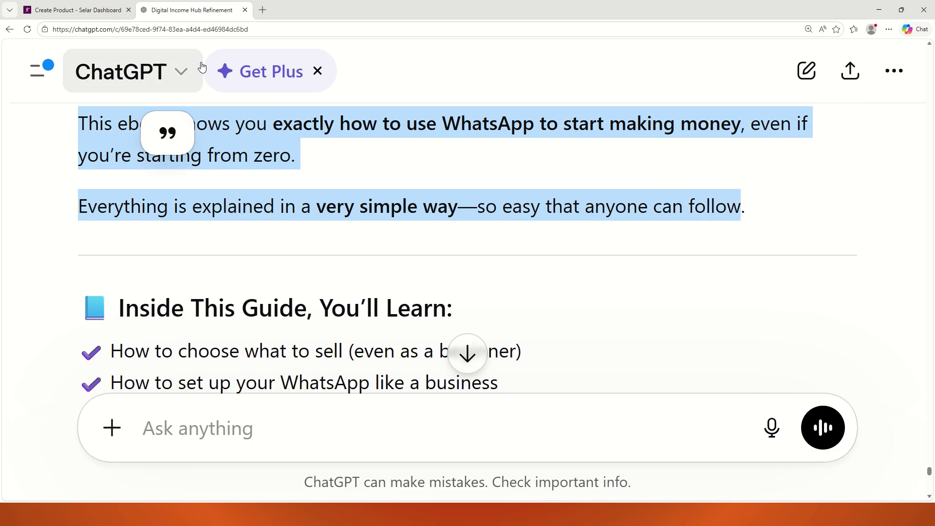
click(92, 12)
click(176, 365)
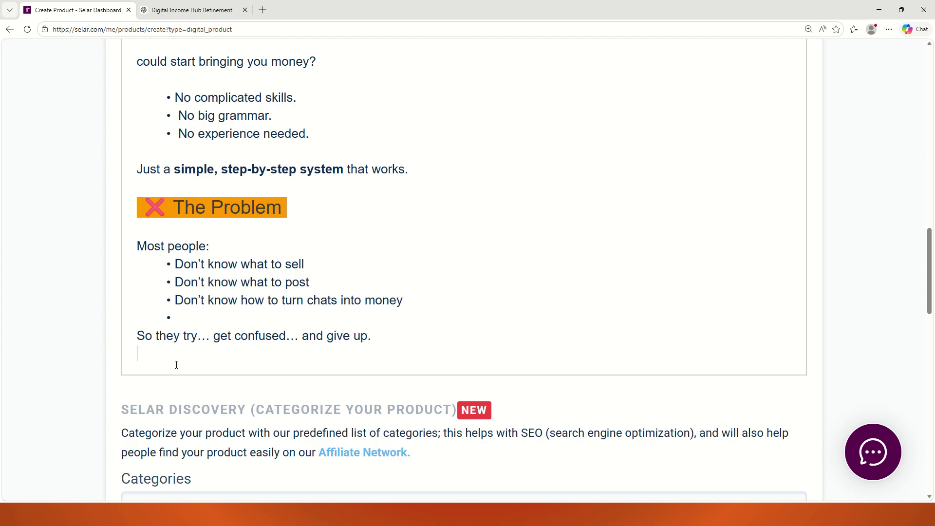
key(Return)
scroll(176, 365, up, 5)
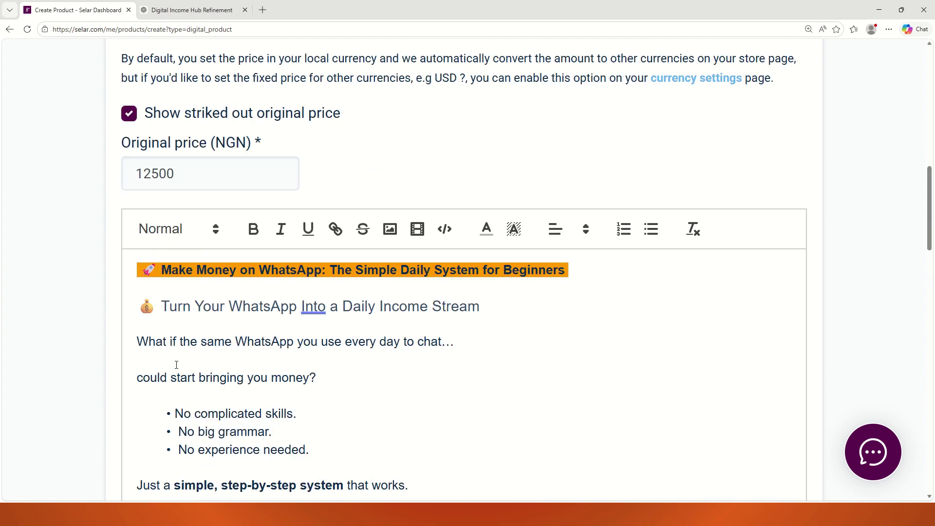
scroll(371, 369, down, 13)
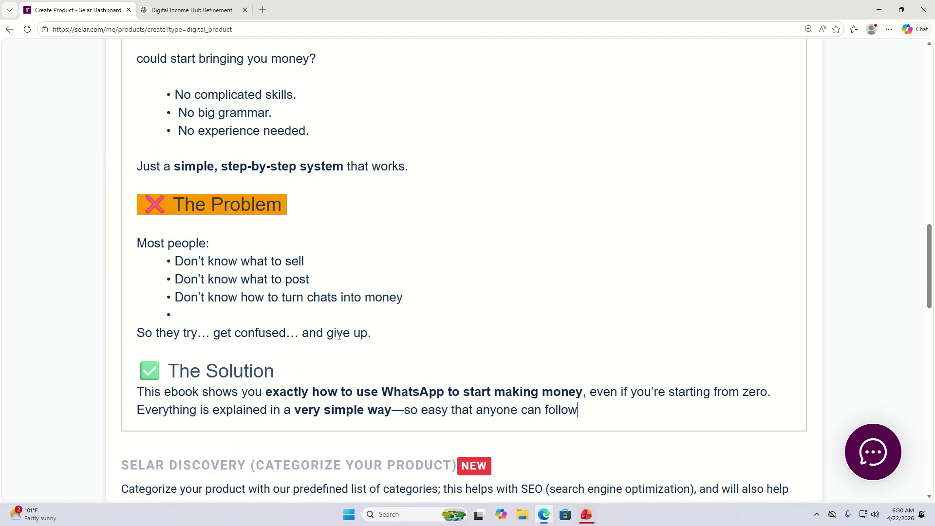
Apply an orange background highlight to the "The Solution" heading in the product description
scroll(340, 338, up, 4)
drag(274, 253, 137, 234)
scroll(497, 255, up, 12)
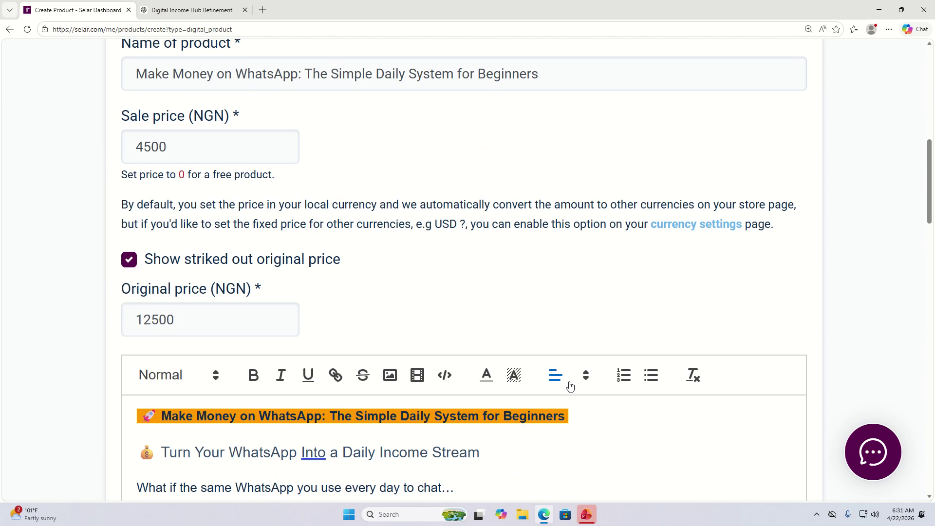
click(517, 380)
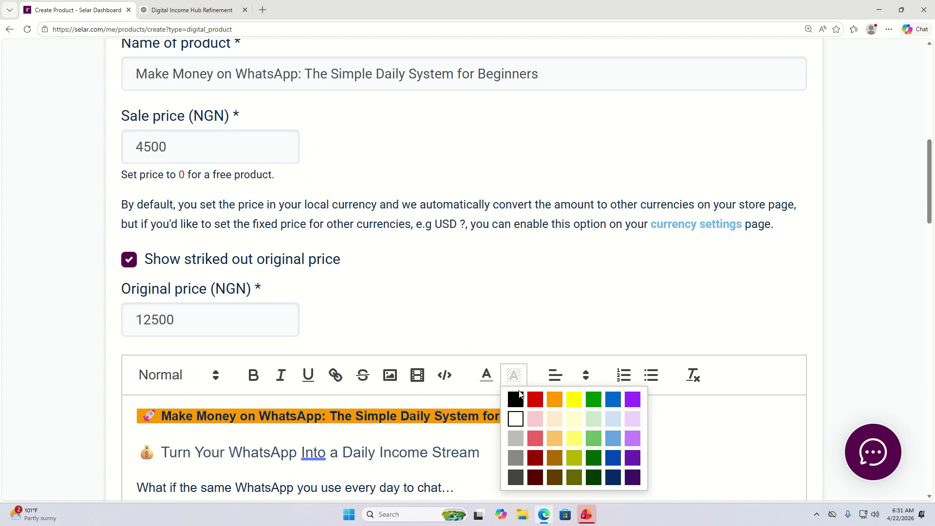
click(556, 400)
scroll(416, 381, down, 9)
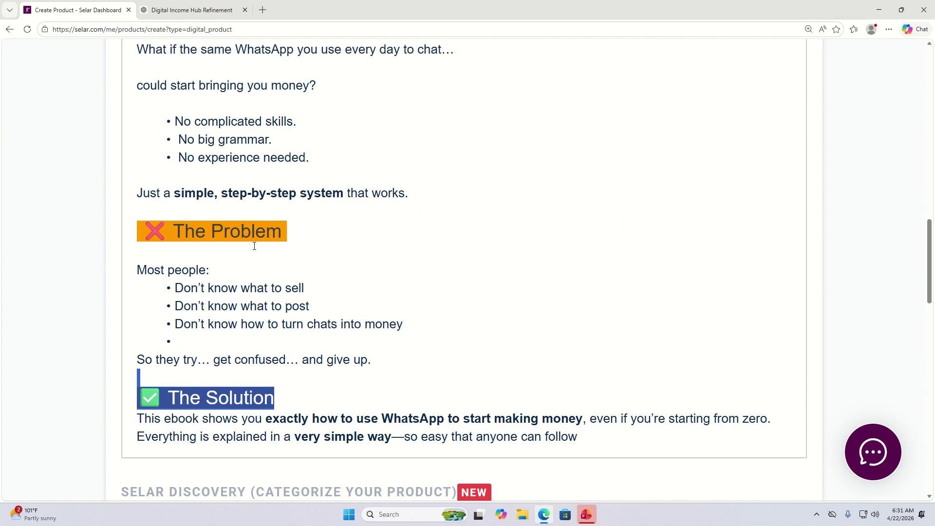
click(227, 250)
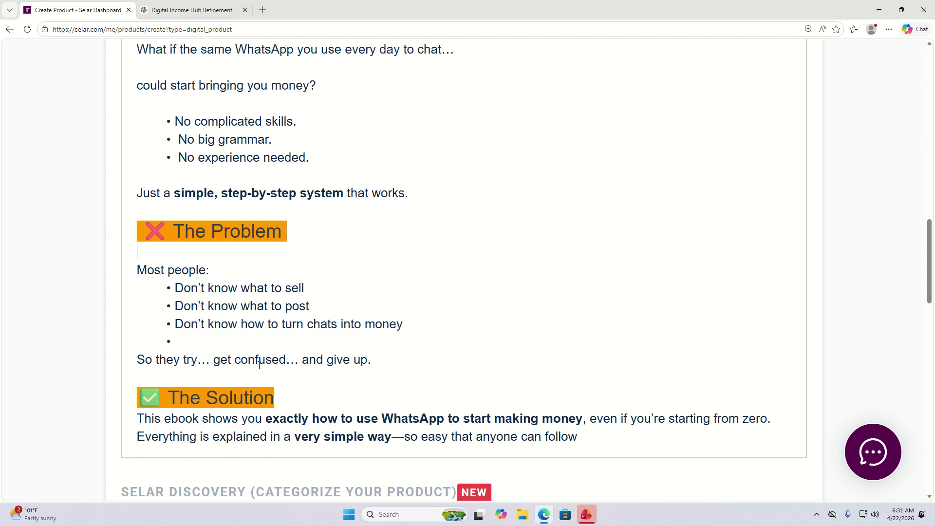
Pad the highlighted "The Solution" heading with a space at each end and insert a blank line below it
scroll(259, 365, down, 3)
click(273, 254)
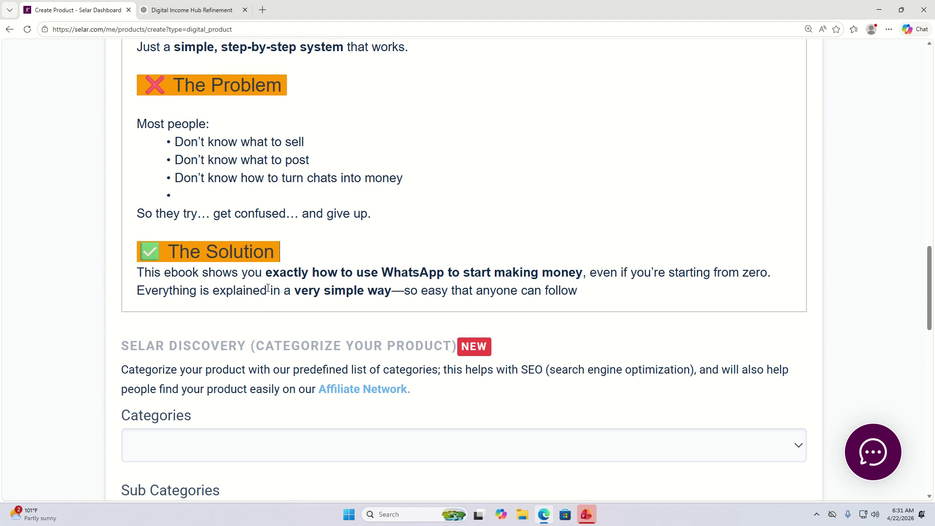
click(140, 253)
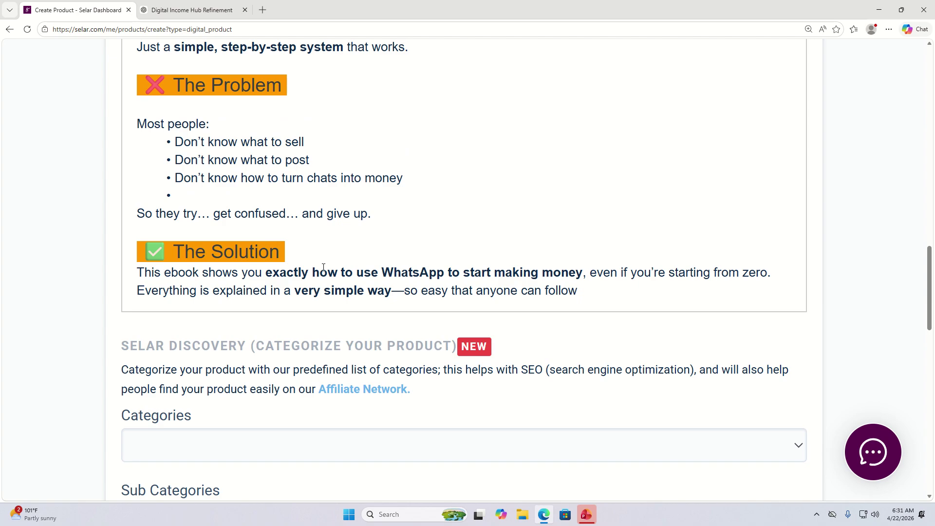
key(End)
key(Return)
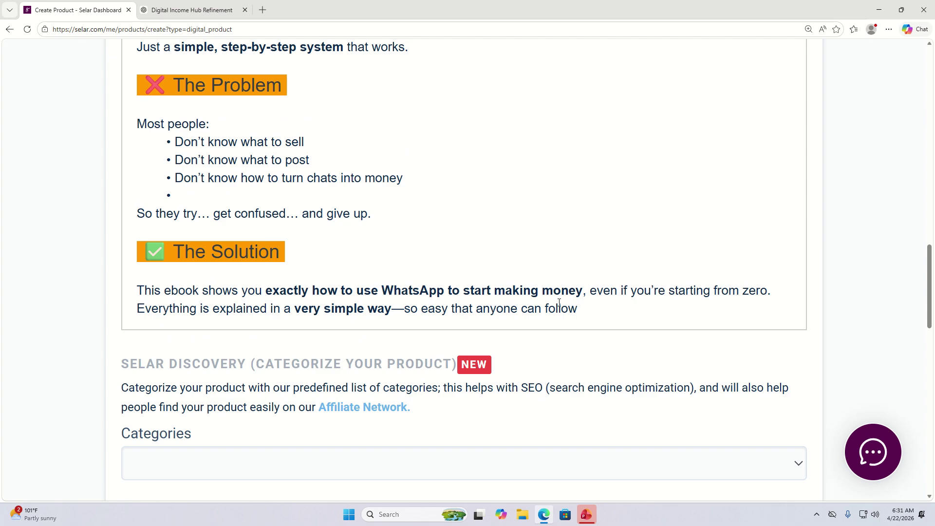
Replace the long dash after "very simple way" with a space in the Selar product description
click(197, 14)
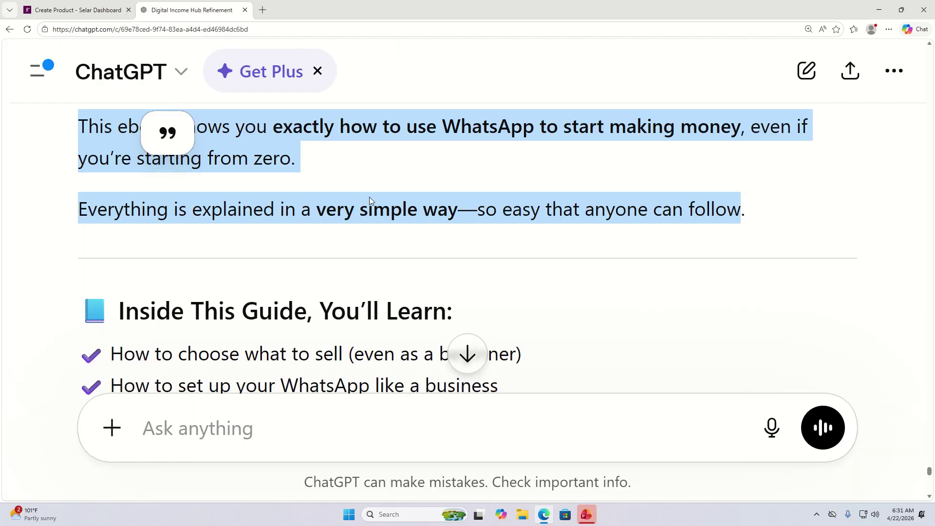
scroll(371, 197, up, 2)
click(105, 10)
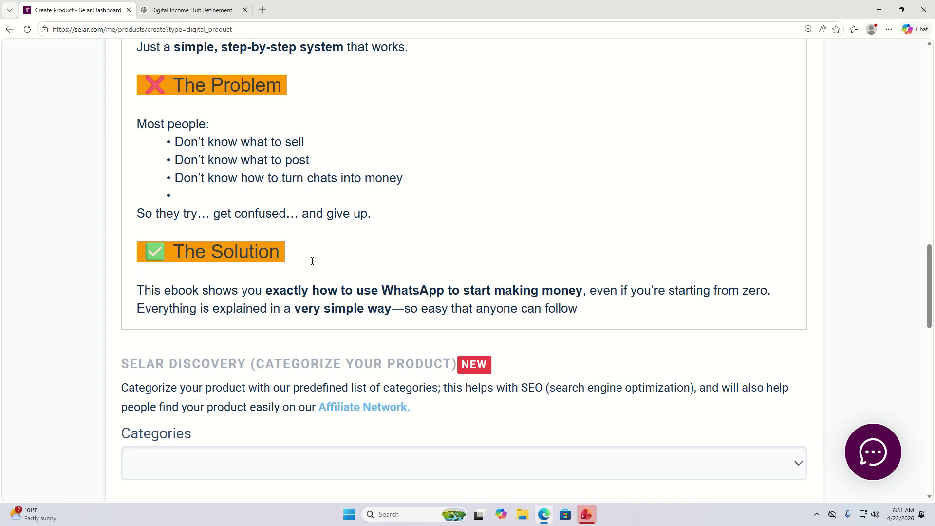
click(395, 309)
key(Delete)
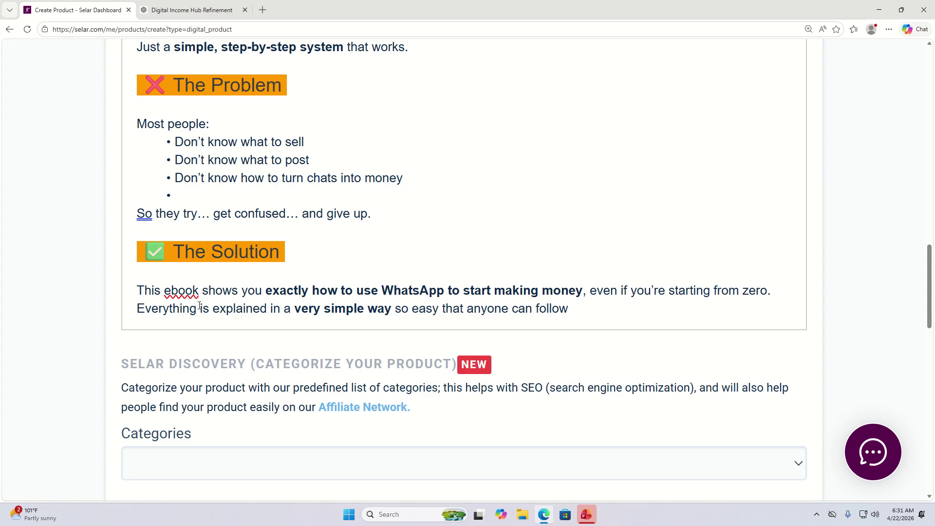
Insert a blank line between the two "The Solution" paragraphs and add two empty lines after "anyone can follow"
click(774, 294)
key(Return)
click(584, 329)
key(Return)
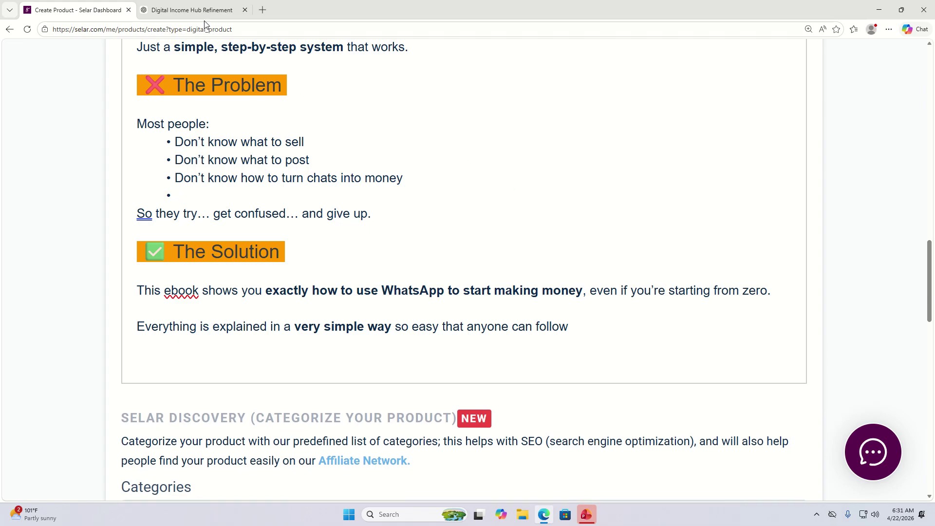
Copy ChatGPT's "Inside This Guide, You'll Learn:" section, through "How to turn chats into real money", to the end of the Selar description
click(194, 10)
scroll(238, 333, down, 2)
scroll(237, 333, down, 3)
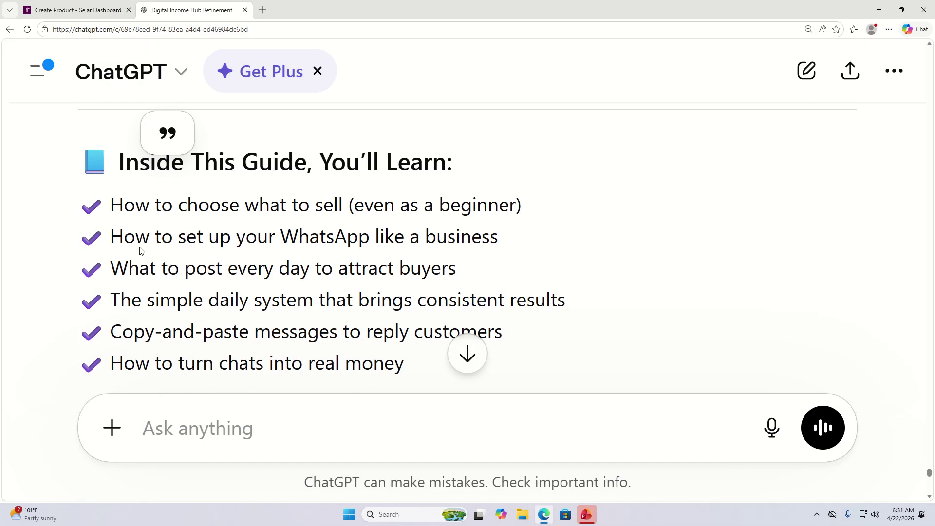
drag(96, 175, 414, 233)
scroll(133, 209, down, 3)
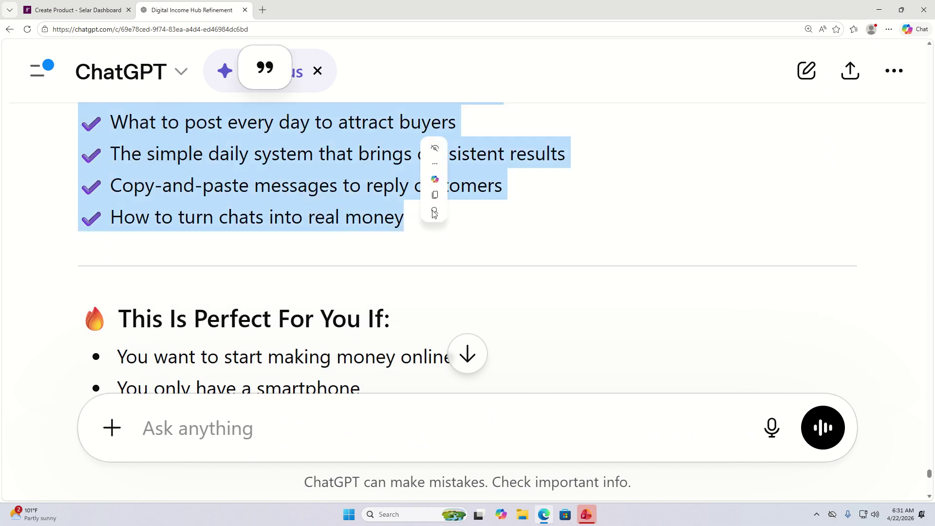
click(95, 16)
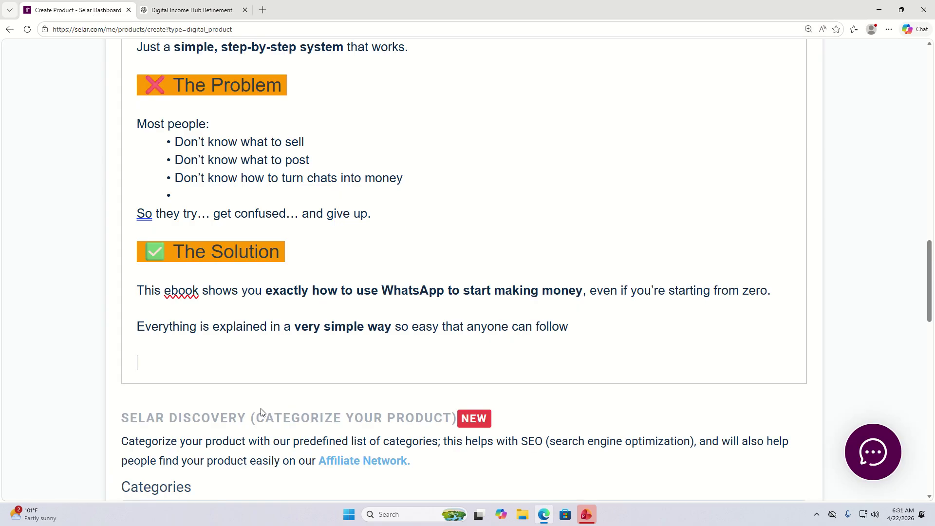
scroll(265, 412, up, 9)
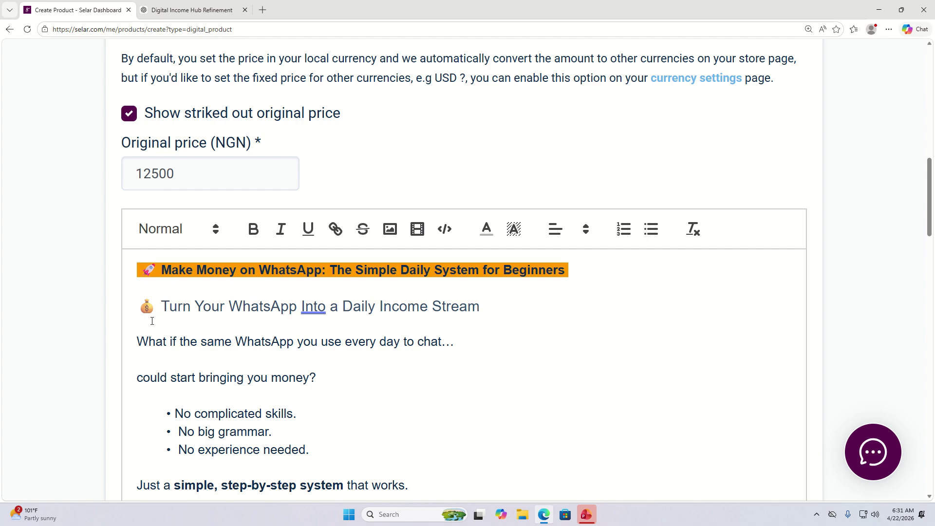
scroll(284, 383, down, 14)
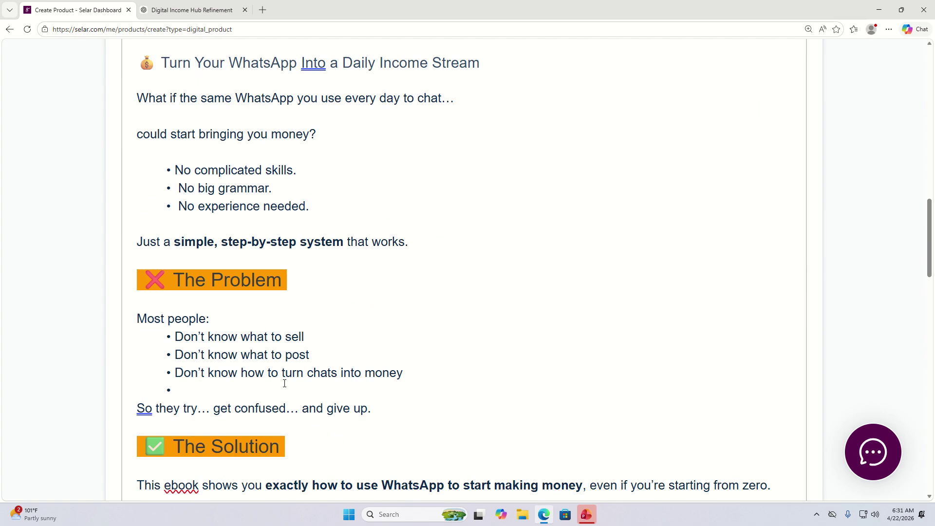
scroll(227, 352, up, 4)
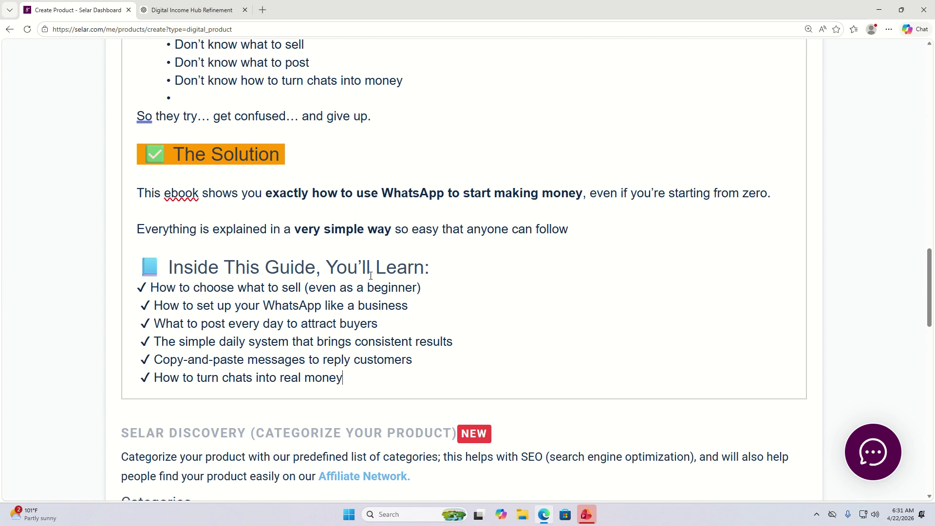
Apply an orange background highlight to the "Inside This Guide, You'll Learn:" heading in the product description
drag(304, 271, 126, 272)
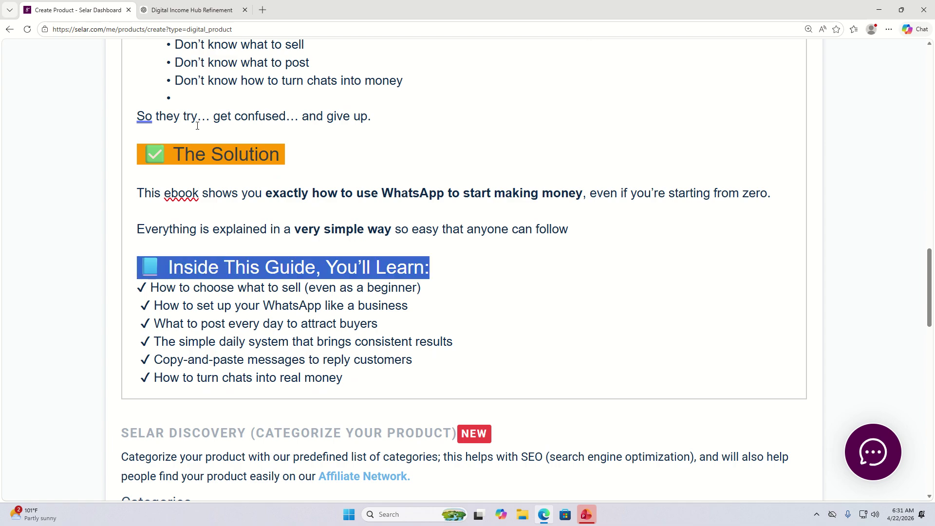
scroll(323, 146, up, 5)
scroll(323, 146, up, 5)
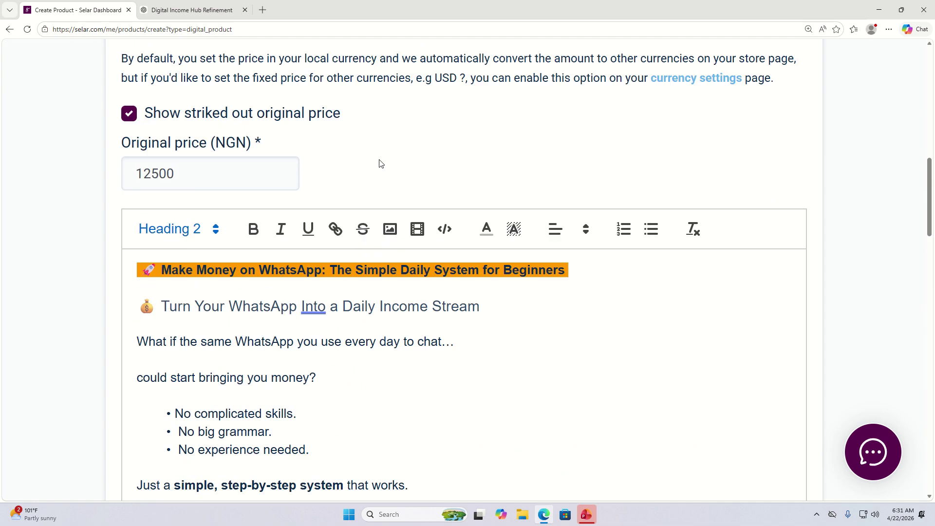
click(513, 230)
click(555, 253)
scroll(360, 395, down, 13)
scroll(356, 385, up, 2)
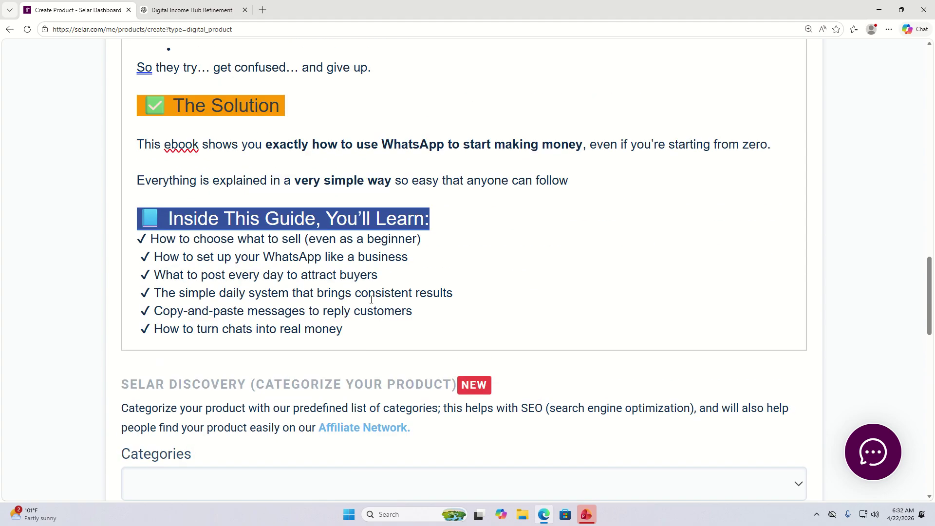
Add a trailing space to the highlighted "Inside This Guide, You'll Learn:" heading and insert a blank line below it
click(360, 275)
click(430, 221)
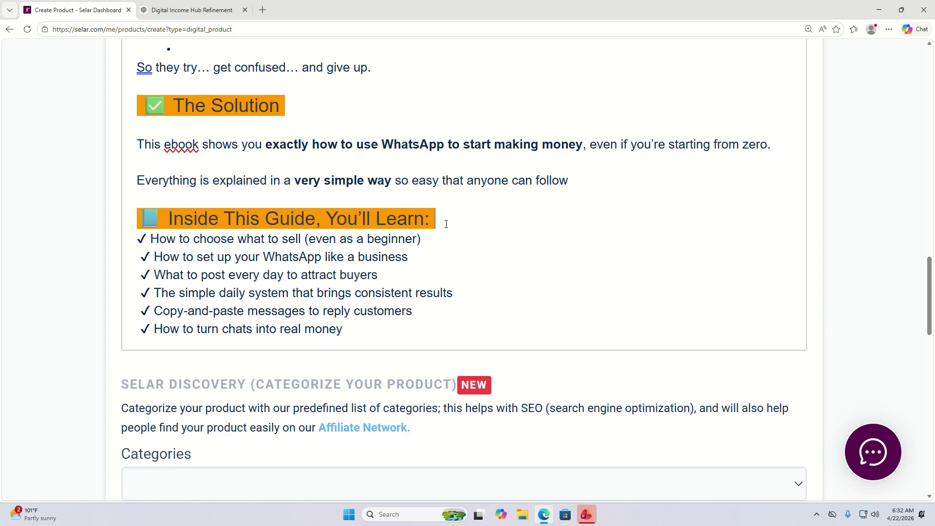
key(Return)
Insert a blank line between each of the checkmarked items, from "How to choose what to sell" to "How to turn chats into real money"
click(433, 260)
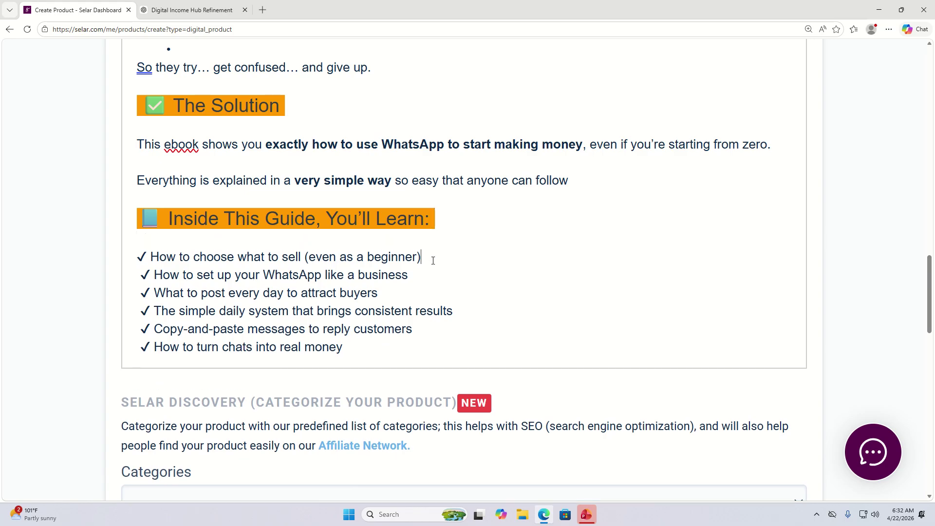
key(Return)
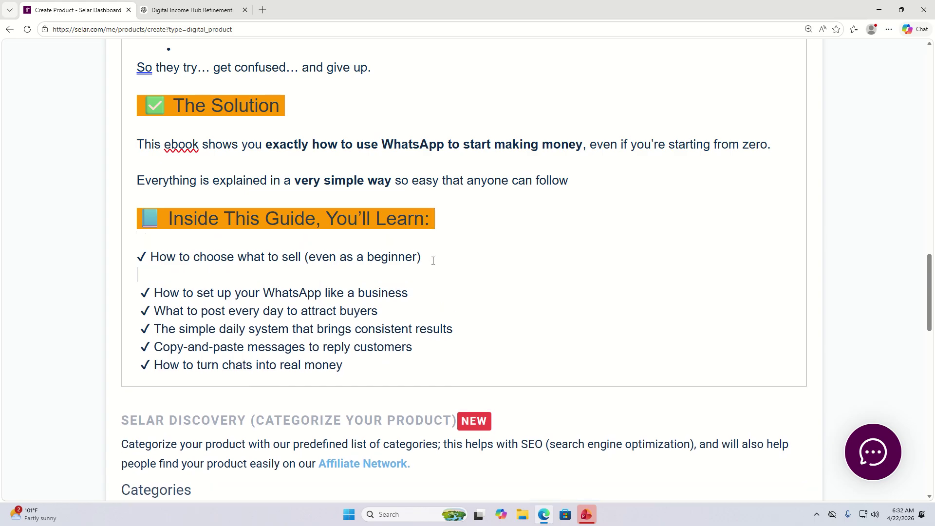
click(417, 292)
key(Return)
key(Return)
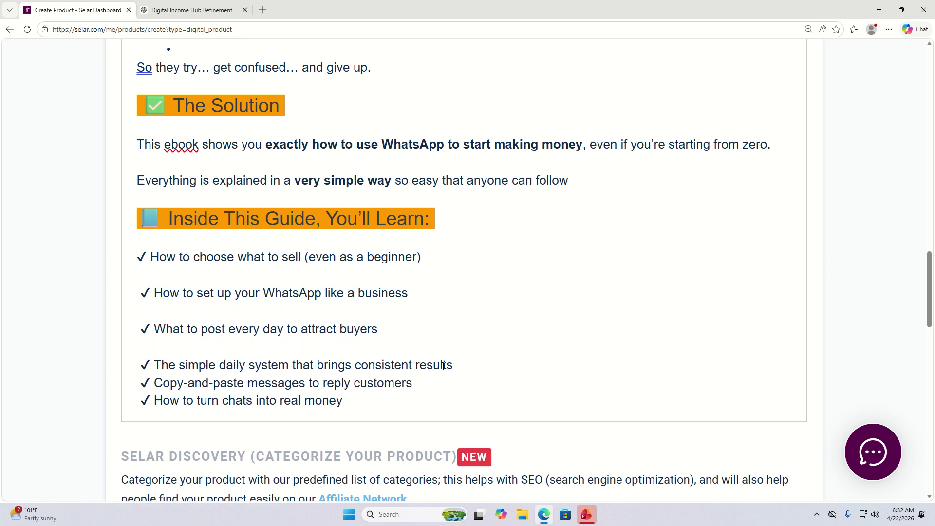
click(453, 366)
key(Return)
click(414, 401)
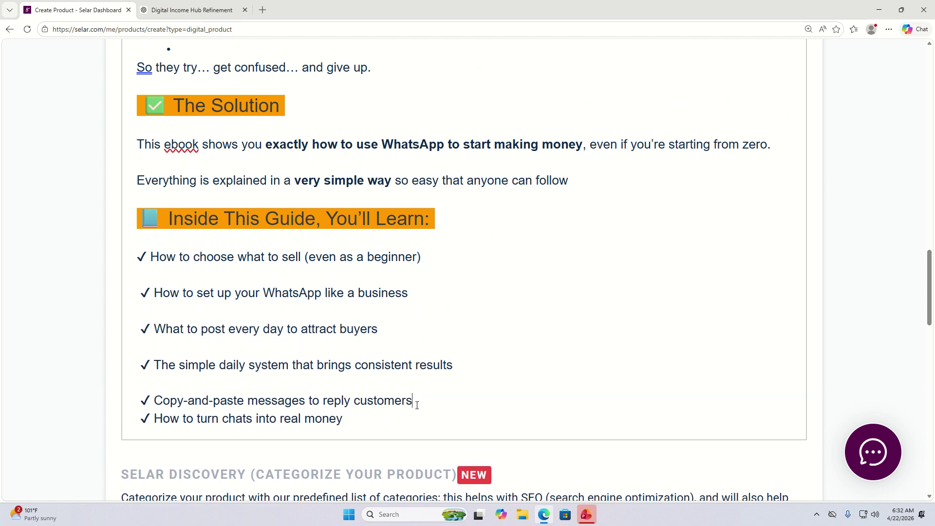
key(Return)
scroll(390, 352, down, 2)
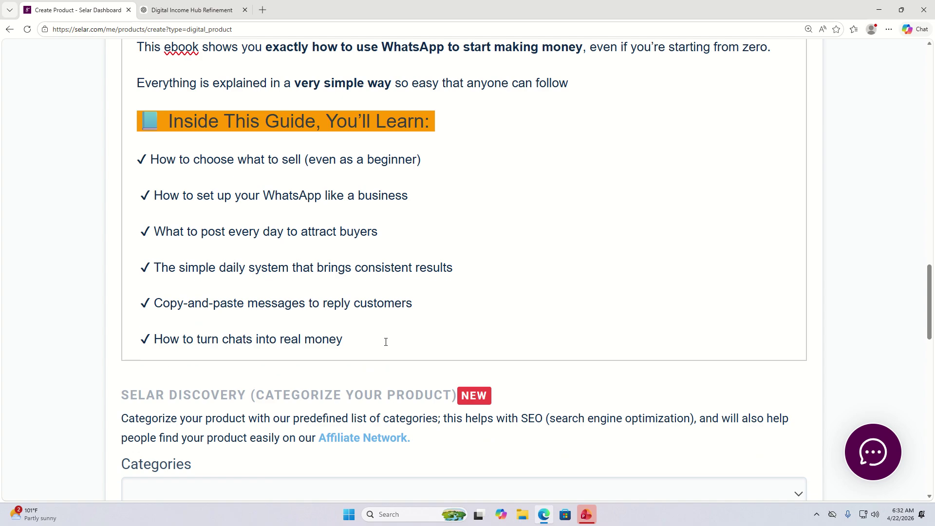
Copy ChatGPT's "This Is Perfect For You If:" section with its four bullets into the Selar description, one blank line below "How to turn chats into real money"
click(385, 341)
key(Return)
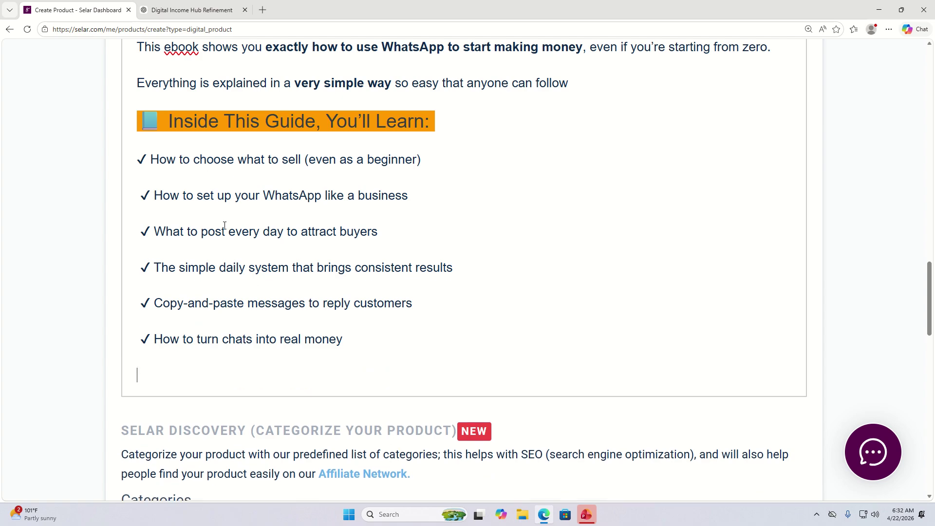
click(192, 10)
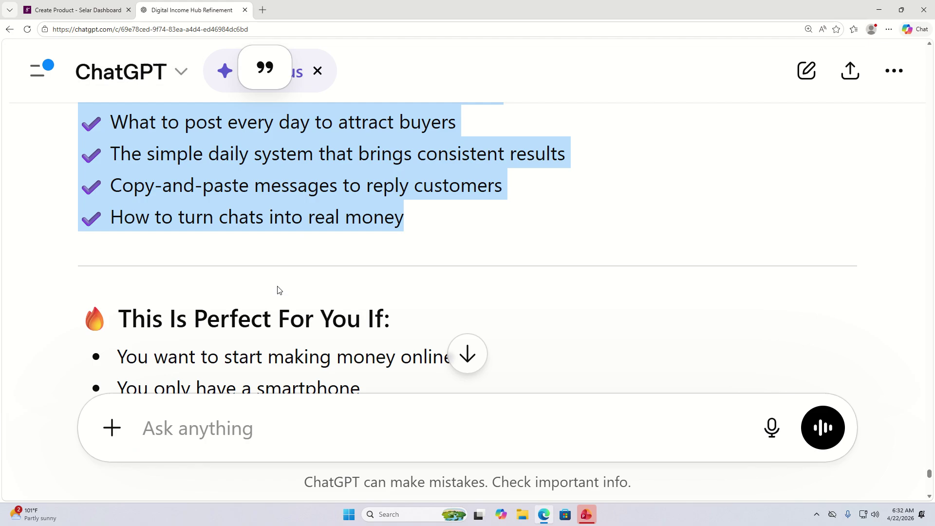
scroll(188, 242, down, 3)
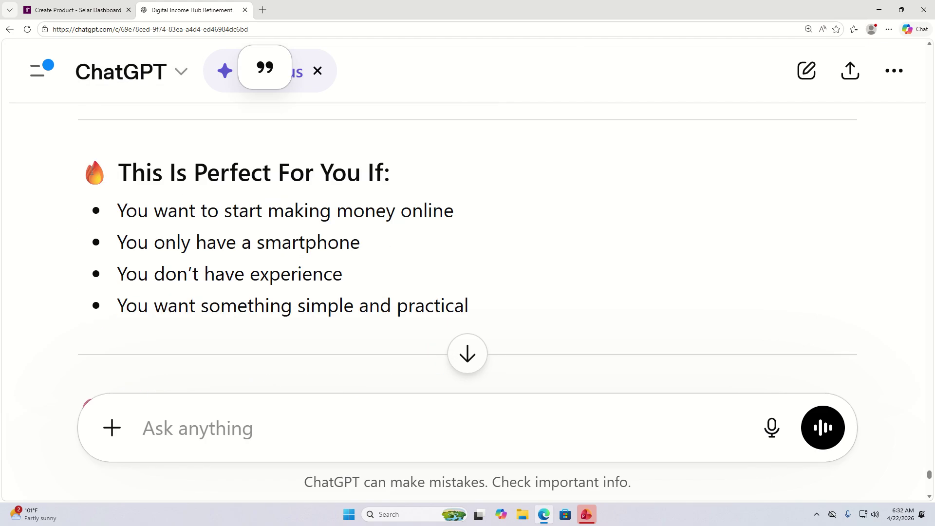
drag(80, 173, 472, 219)
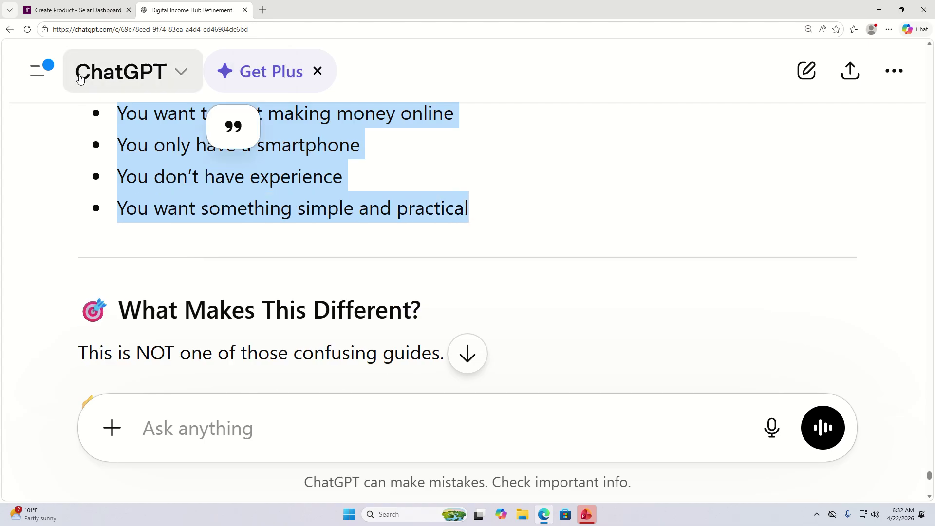
click(74, 10)
scroll(203, 305, down, 2)
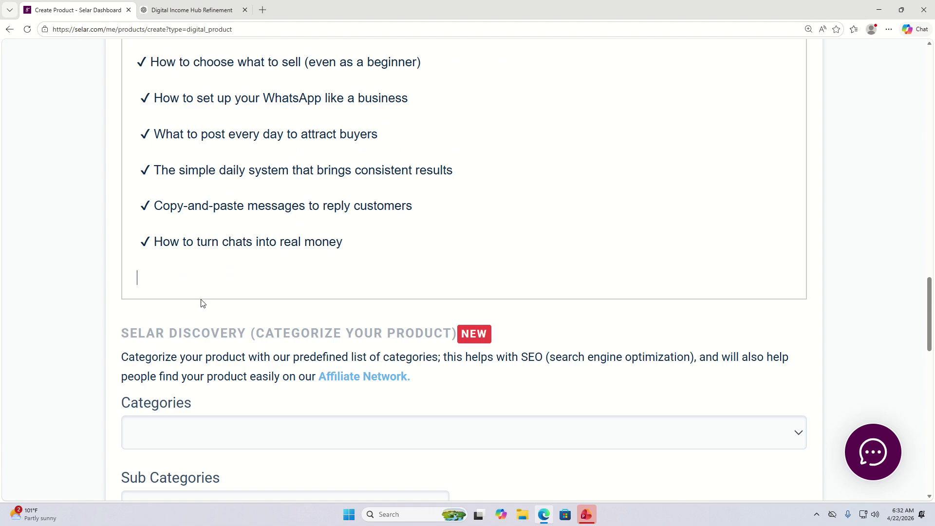
key(ctrl+v)
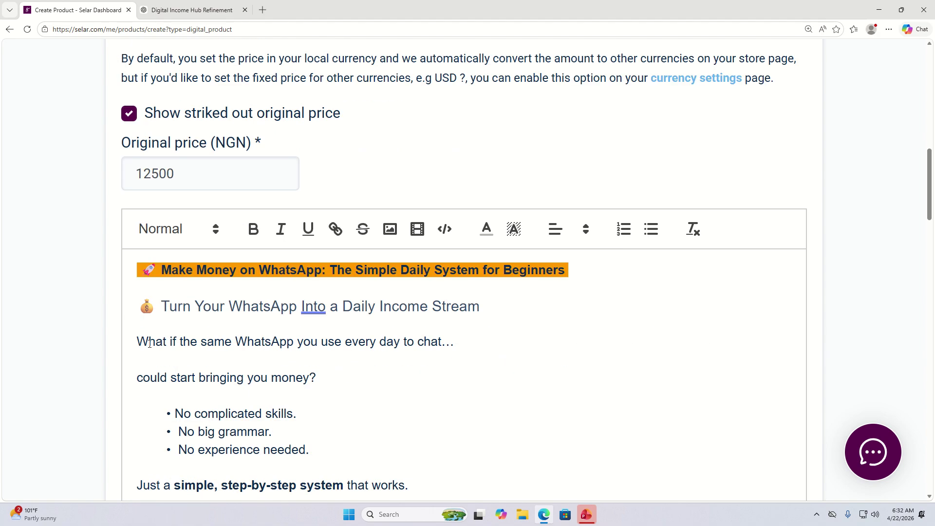
scroll(245, 344, down, 20)
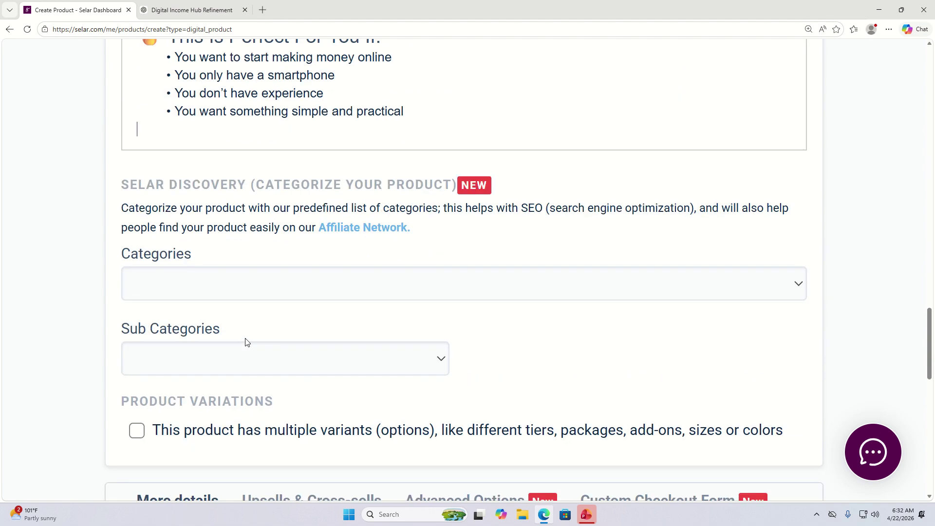
Apply an orange background highlight to the "This Is Perfect For You If:" heading in the product description
scroll(245, 343, up, 4)
drag(389, 238, 137, 234)
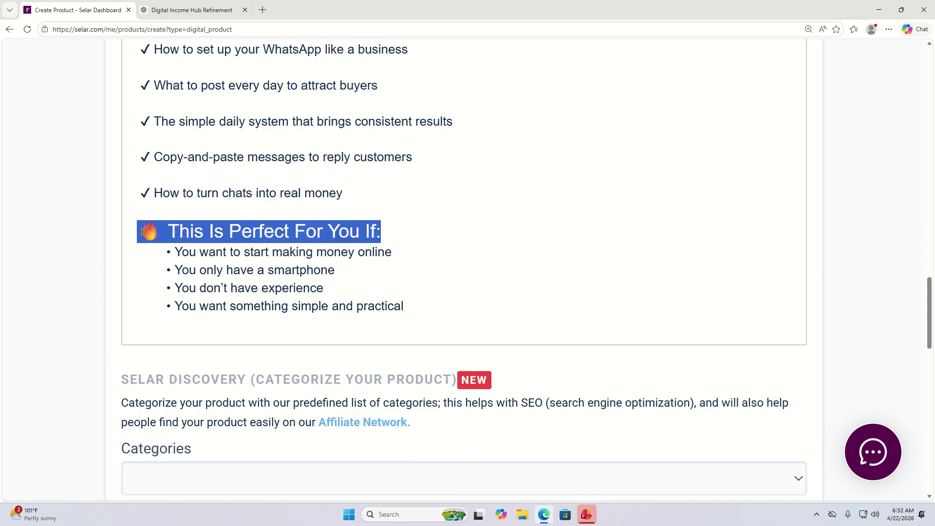
scroll(418, 257, up, 9)
scroll(418, 257, up, 8)
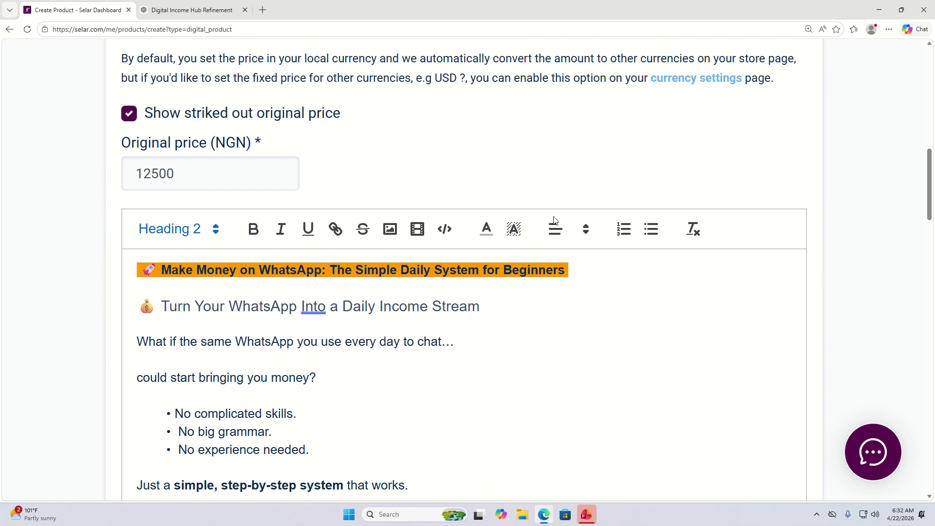
click(514, 228)
click(555, 253)
scroll(355, 341, down, 15)
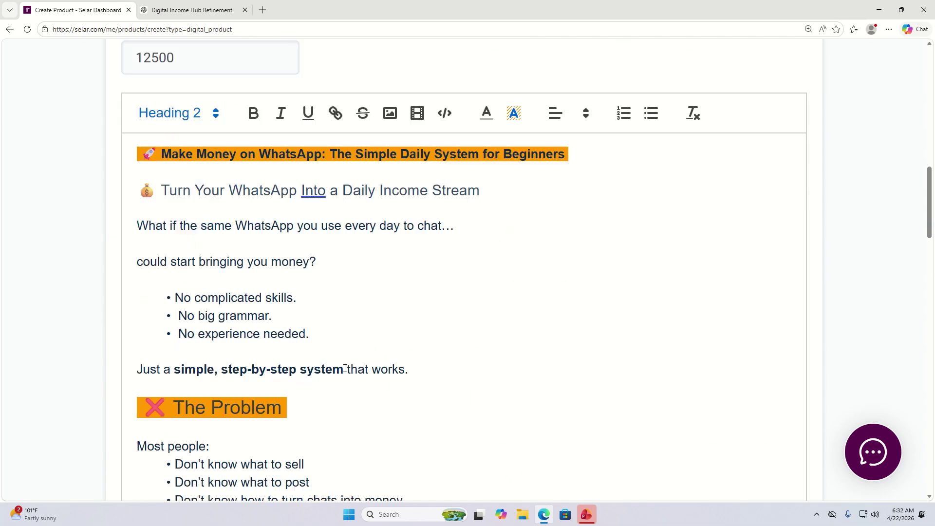
scroll(356, 341, down, 9)
scroll(355, 346, up, 8)
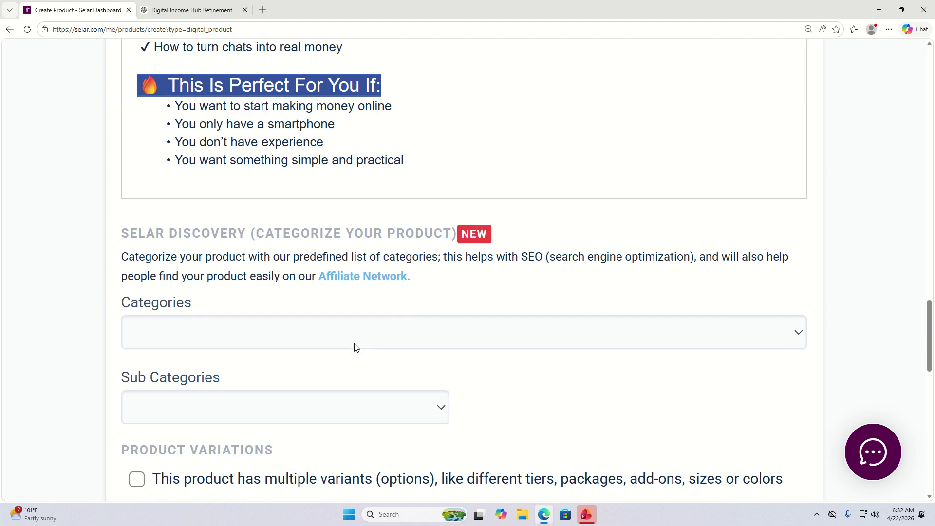
Add a trailing space to the highlighted "This Is Perfect For You If:" heading and insert a blank line below it
click(390, 280)
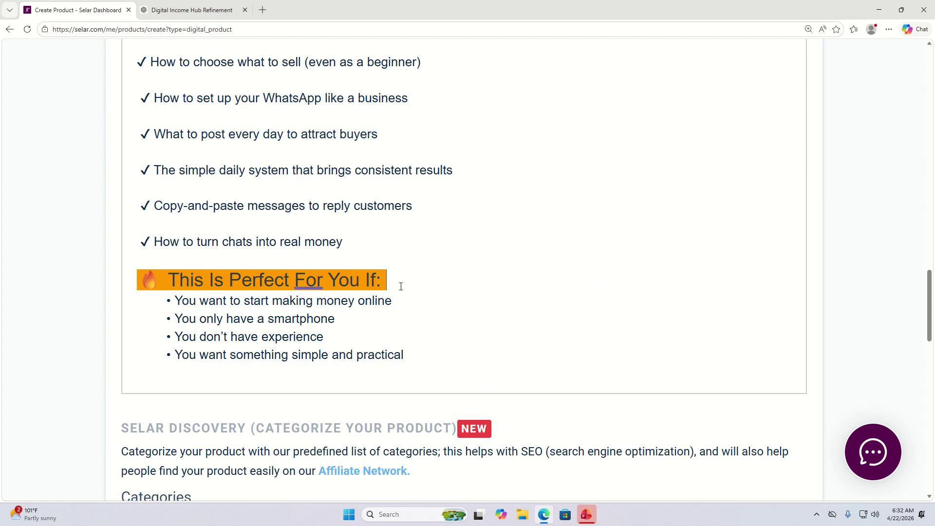
key(Return)
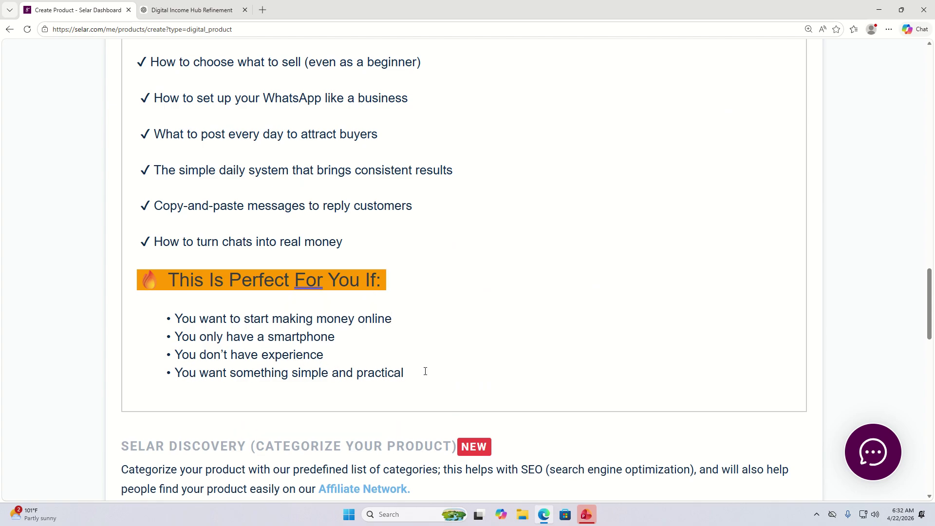
Copy ChatGPT's full "What Makes This Different?" section into the Selar description, one blank line below "You want something simple and practical"
key(Return)
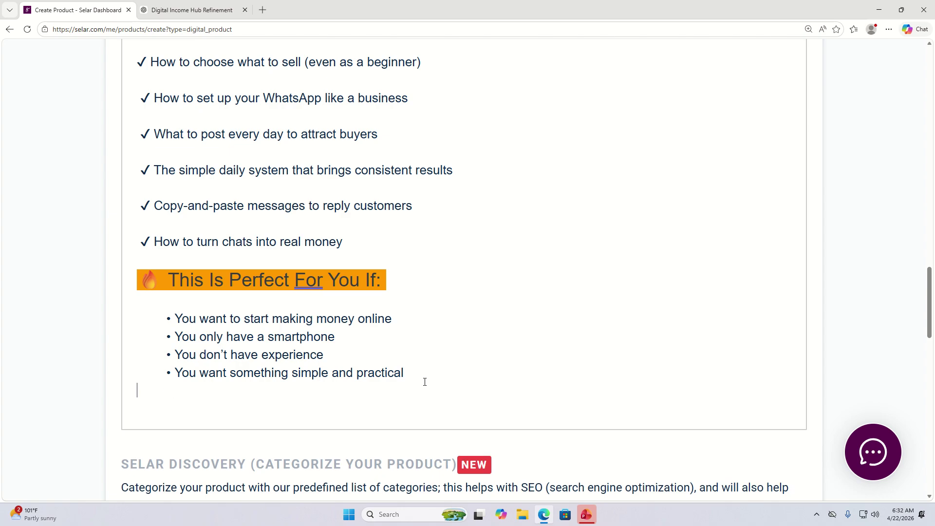
key(Return)
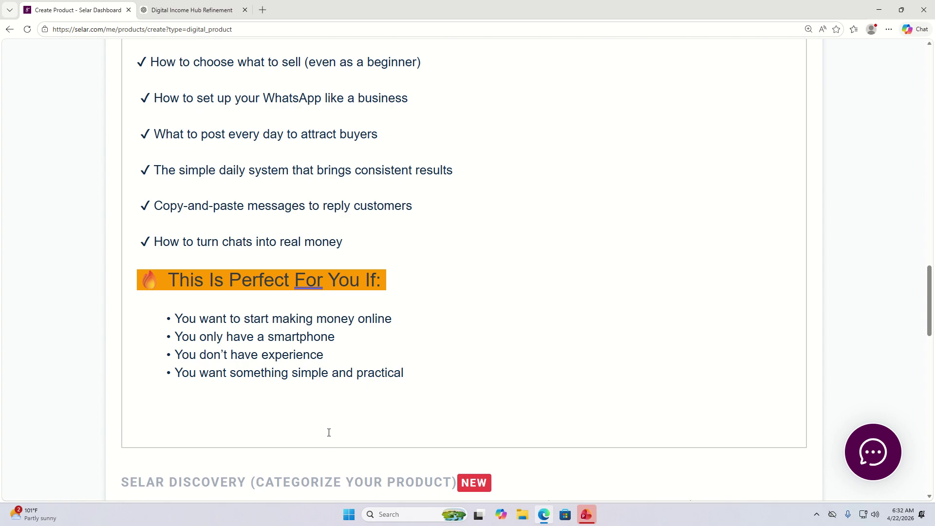
click(184, 7)
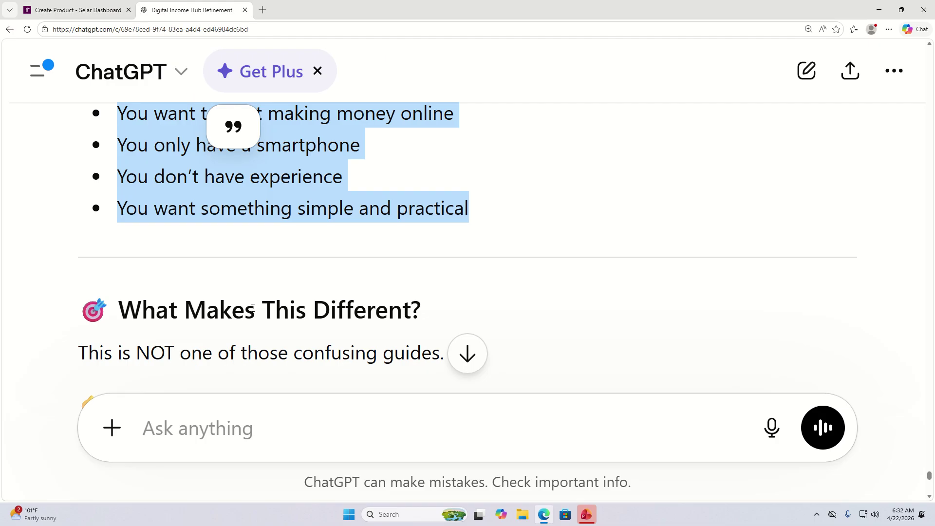
scroll(238, 294, down, 3)
scroll(239, 294, up, 1)
scroll(238, 294, up, 1)
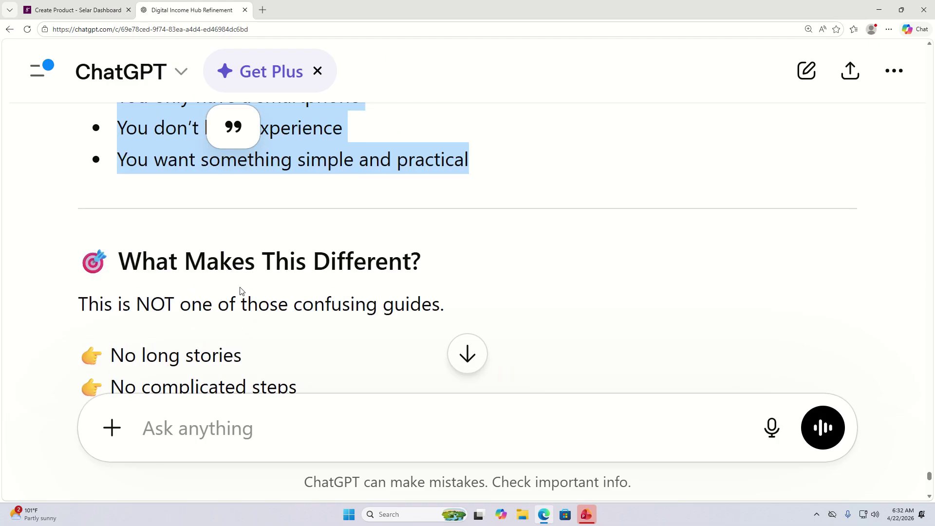
drag(79, 248, 538, 230)
scroll(129, 305, down, 5)
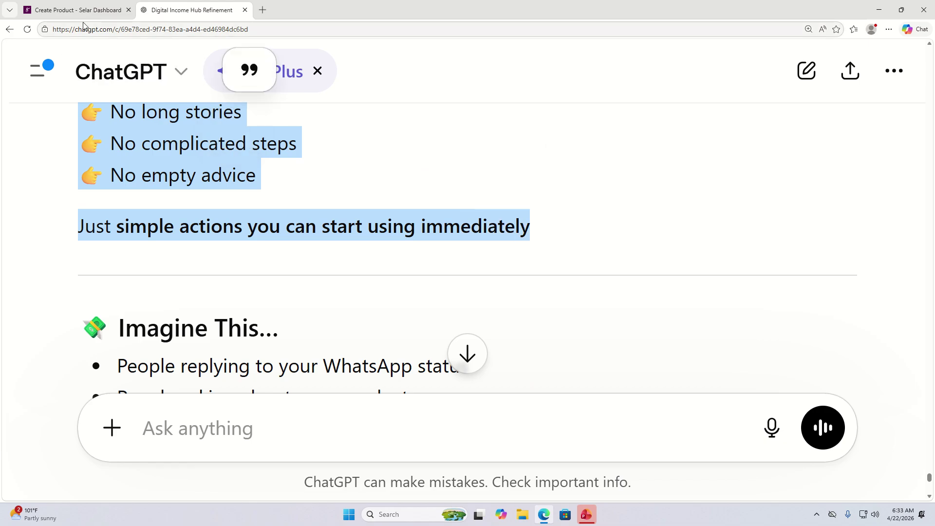
click(93, 10)
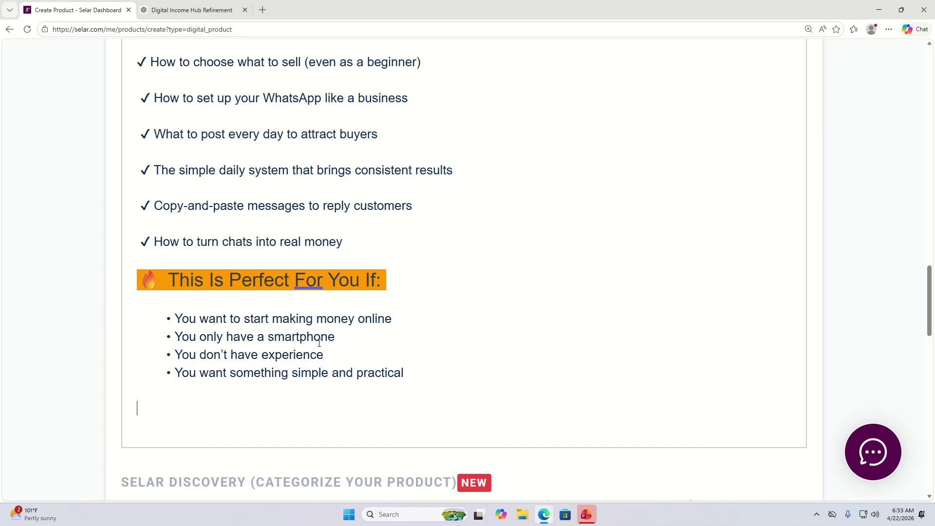
scroll(319, 342, up, 15)
scroll(279, 376, down, 2)
scroll(294, 360, down, 15)
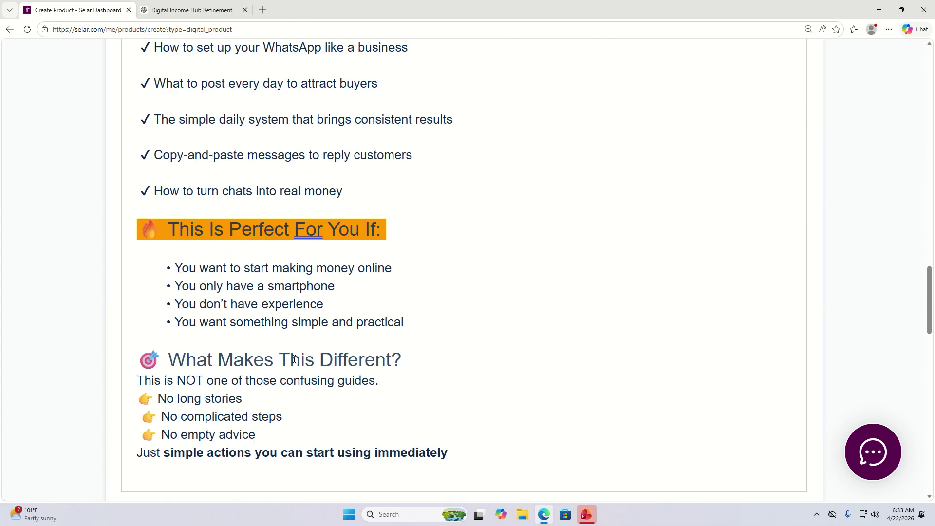
Apply an orange background highlight to the "What Makes This Different?" heading in the product description
scroll(293, 360, up, 6)
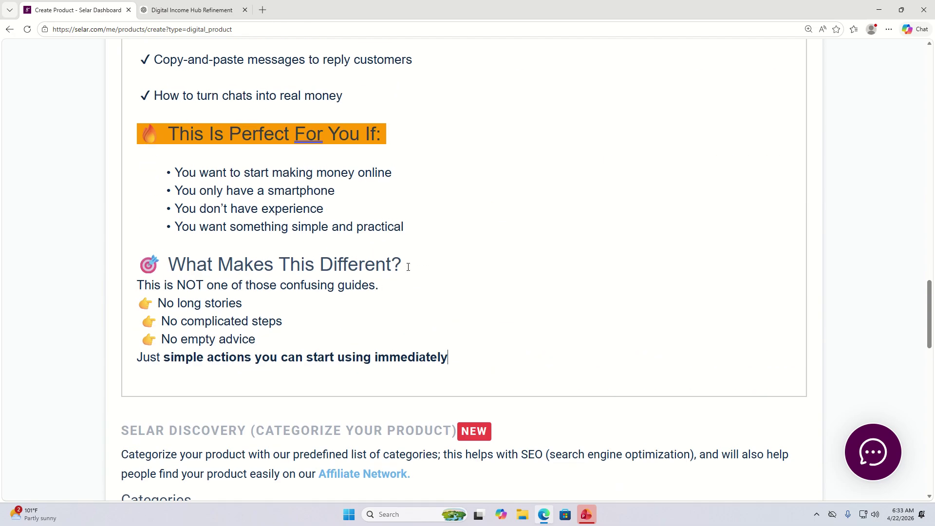
drag(404, 265, 144, 263)
scroll(252, 270, up, 20)
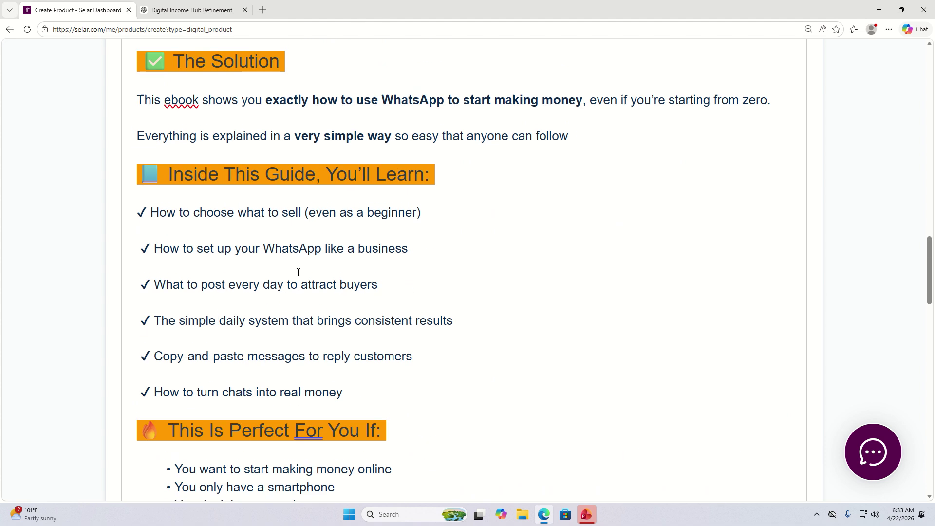
click(508, 333)
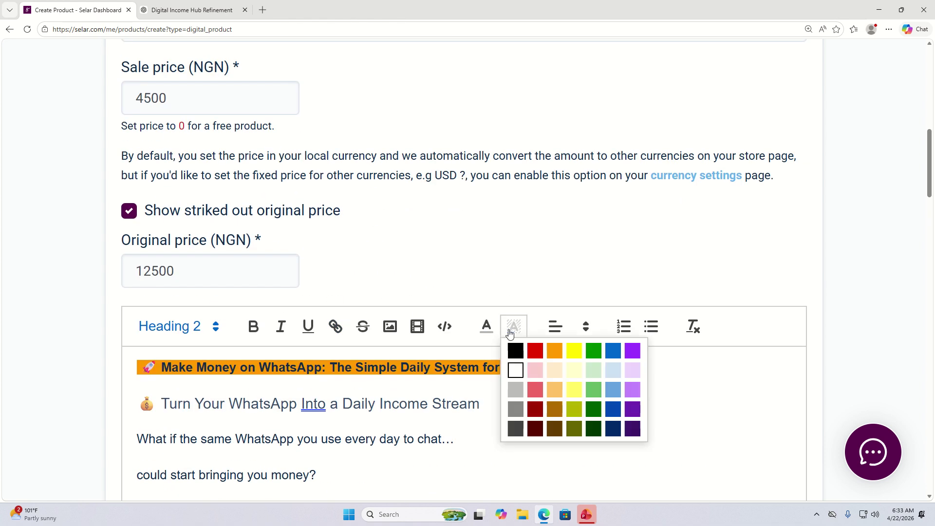
click(551, 351)
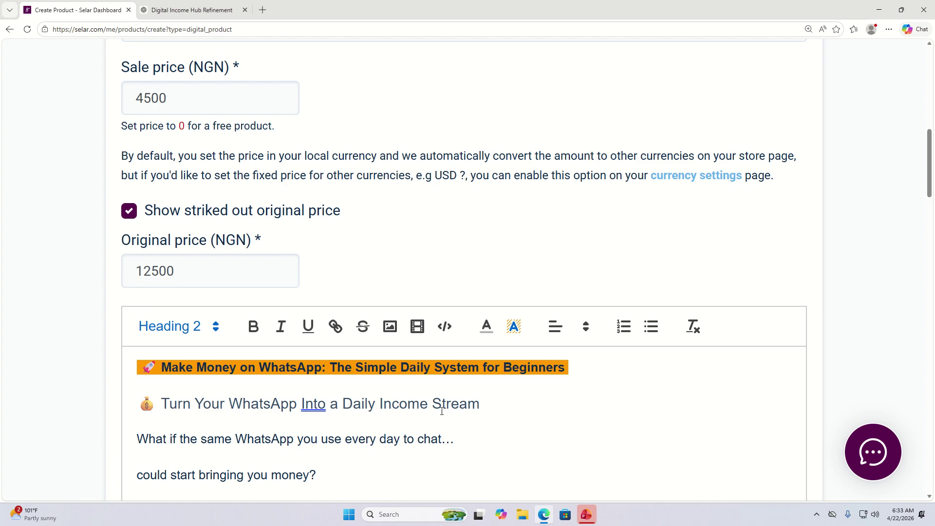
scroll(442, 411, down, 10)
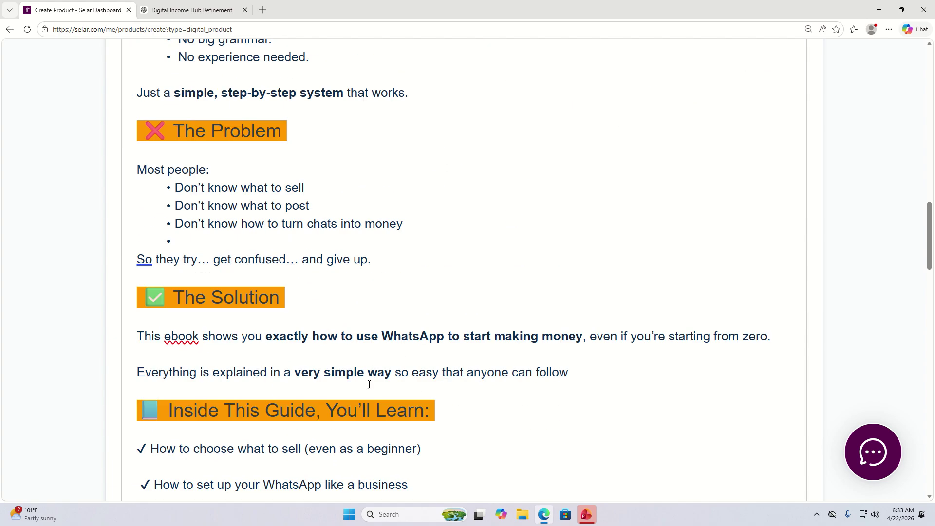
scroll(369, 385, down, 12)
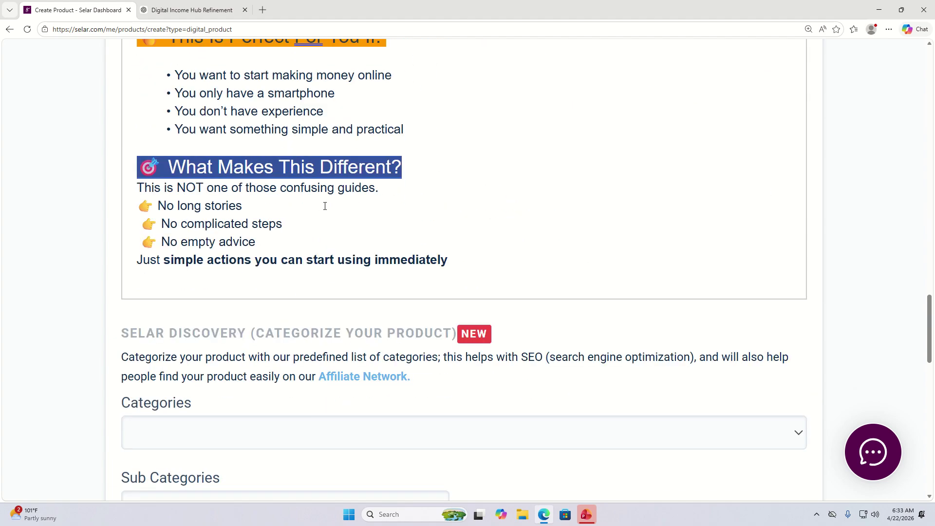
Insert a blank line below the "What Makes This Different?" heading and between each of the lines under it, down to "Just simple actions"
click(318, 187)
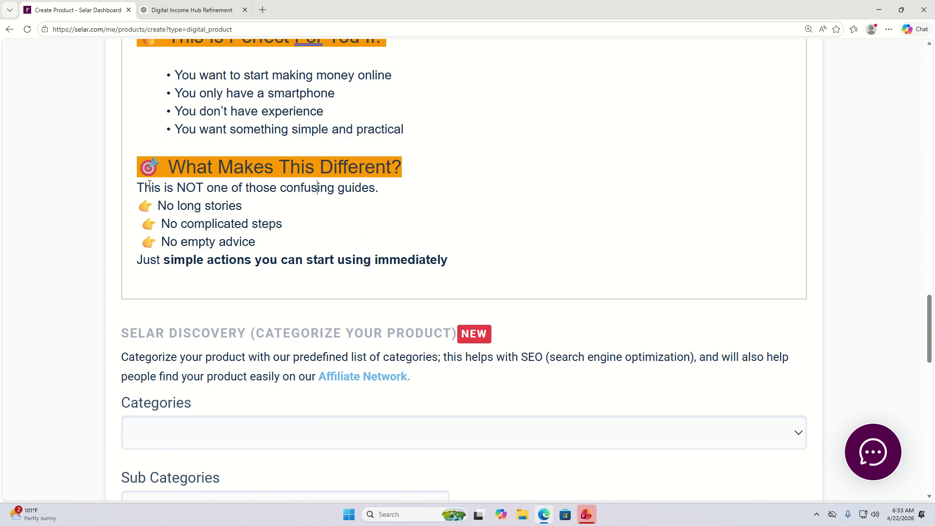
key(Home)
key(Return)
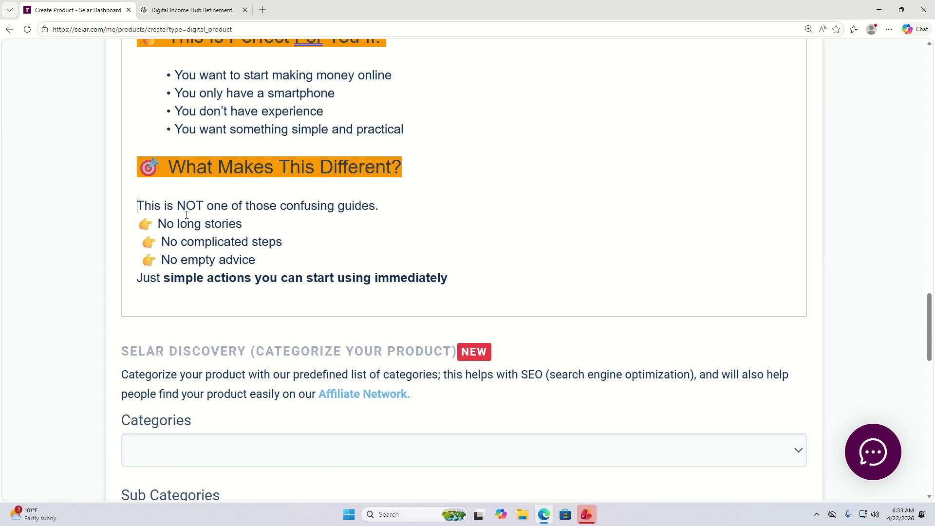
key(Return)
click(255, 240)
key(Return)
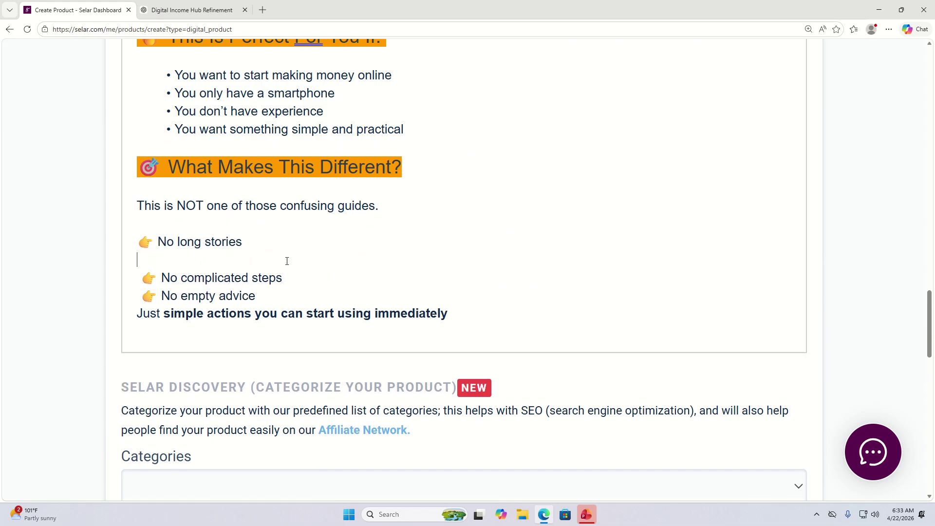
click(292, 278)
key(Return)
scroll(277, 271, down, 1)
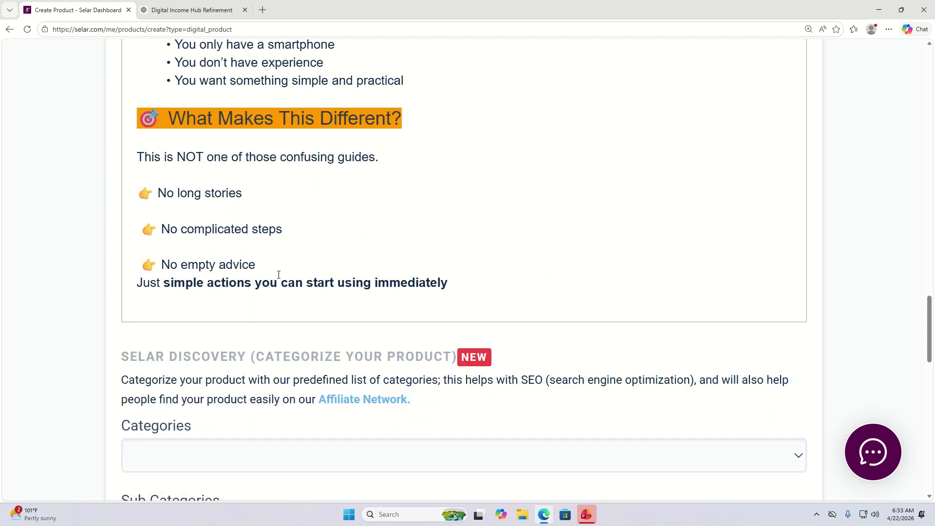
click(255, 265)
key(Return)
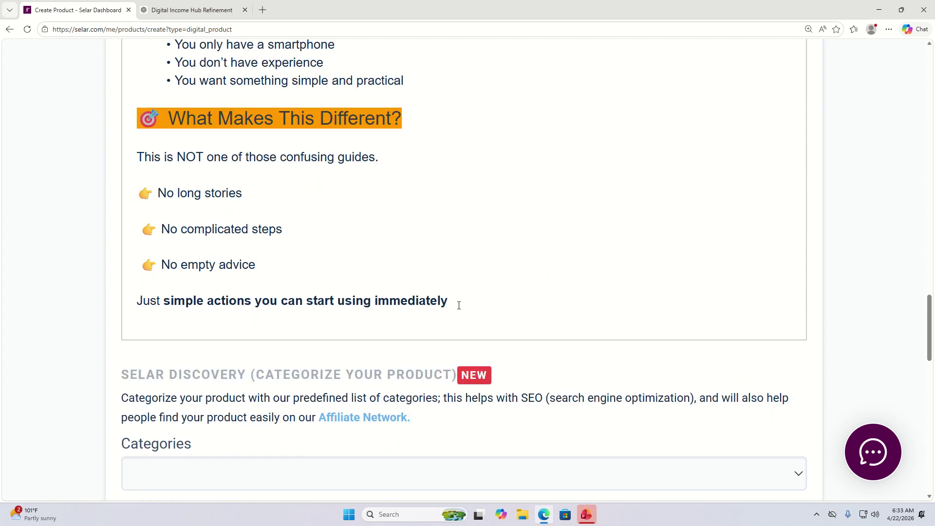
Copy ChatGPT's "Imagine This…" section with its bullets and closing line into the Selar description, one blank line below "Just simple actions you can start using immediately"
click(459, 305)
key(Return)
key(Return)
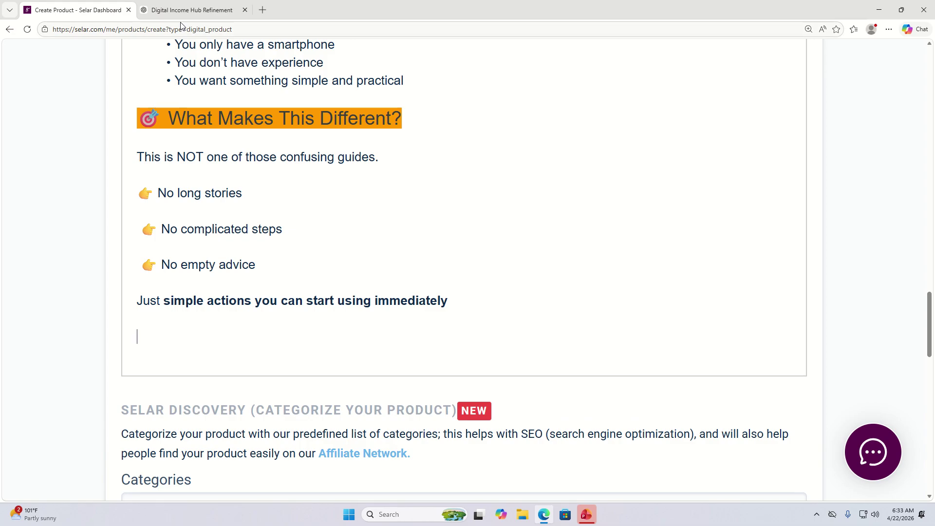
click(191, 10)
scroll(302, 268, down, 4)
scroll(288, 259, down, 1)
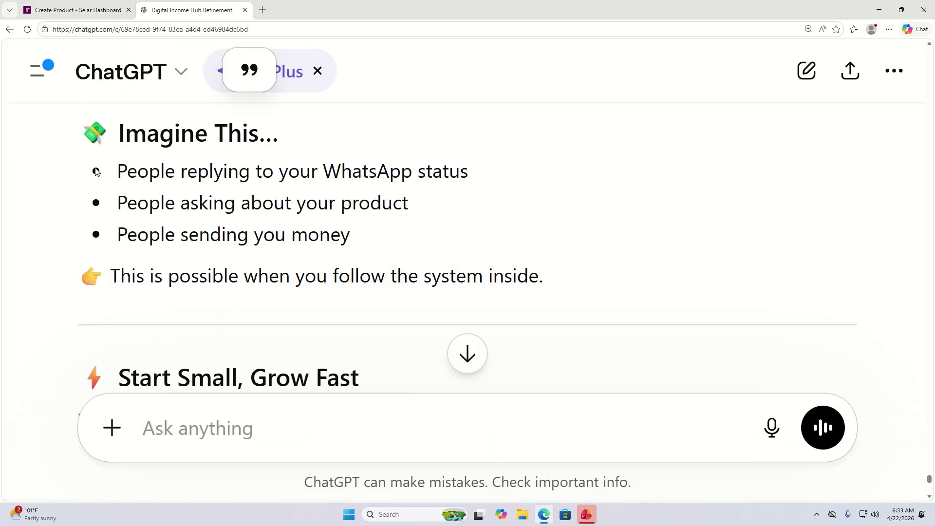
drag(81, 124, 553, 288)
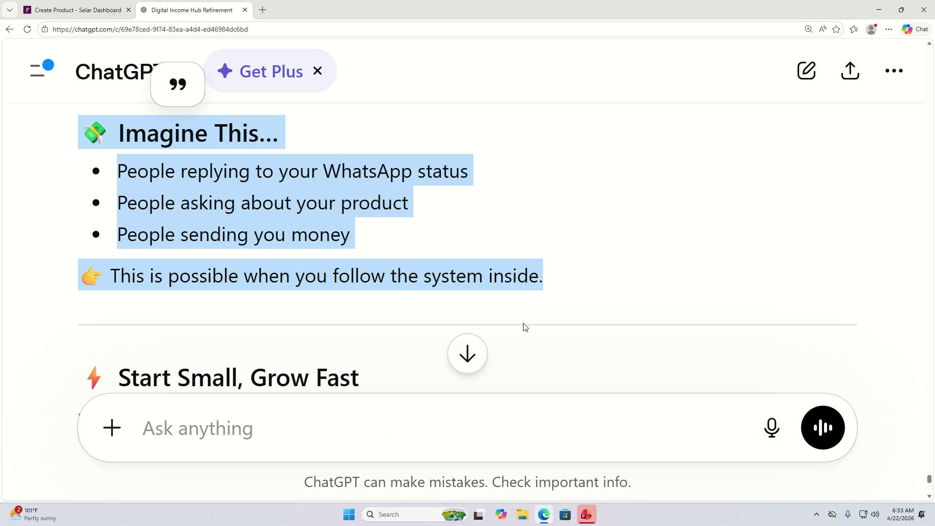
click(93, 11)
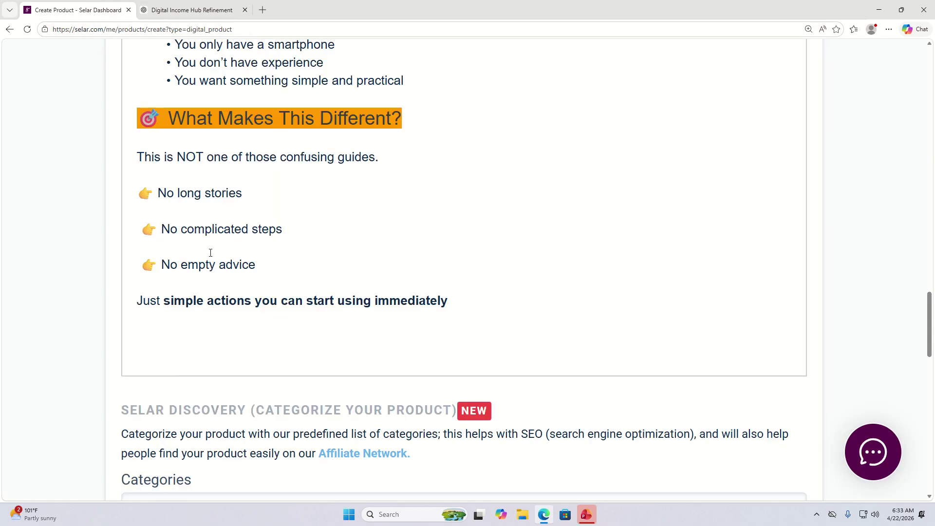
scroll(214, 285, up, 15)
scroll(220, 288, down, 10)
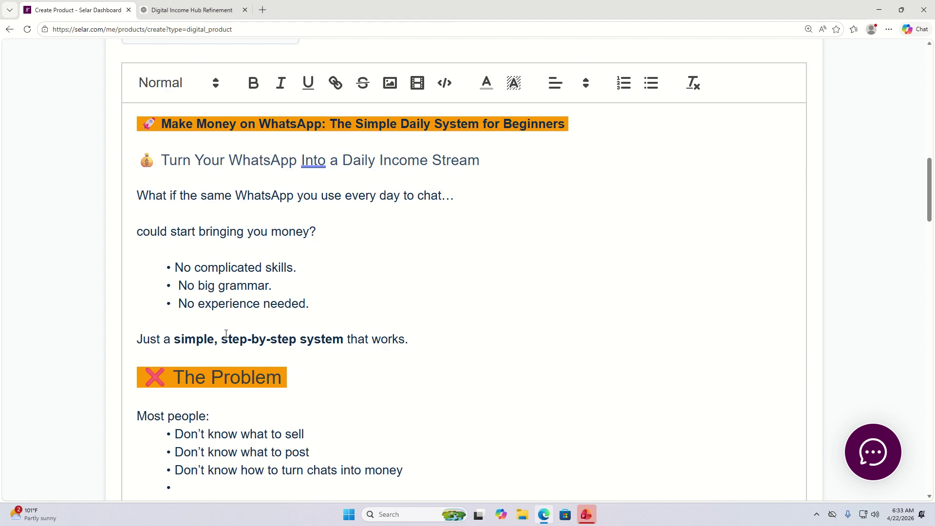
scroll(234, 327, down, 8)
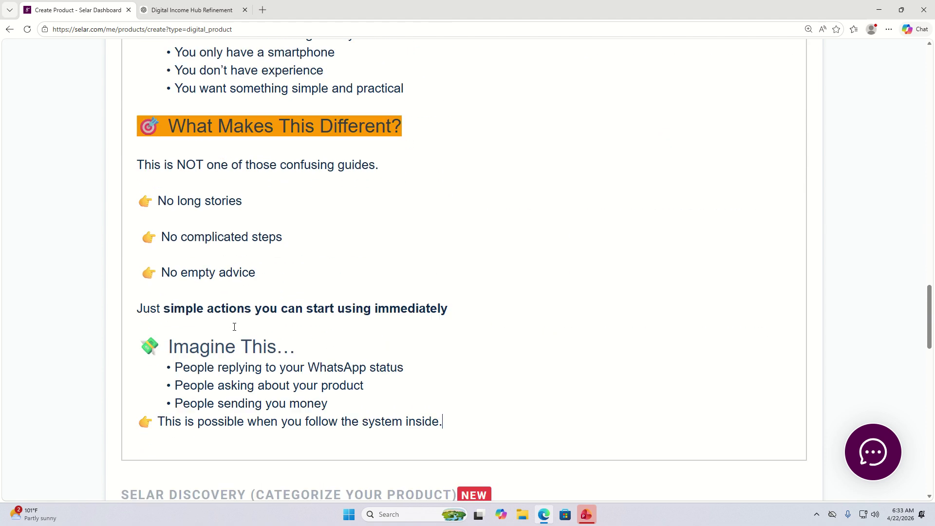
Apply an orange background highlight to the "Imagine This…" heading in the product description
drag(294, 195, 135, 196)
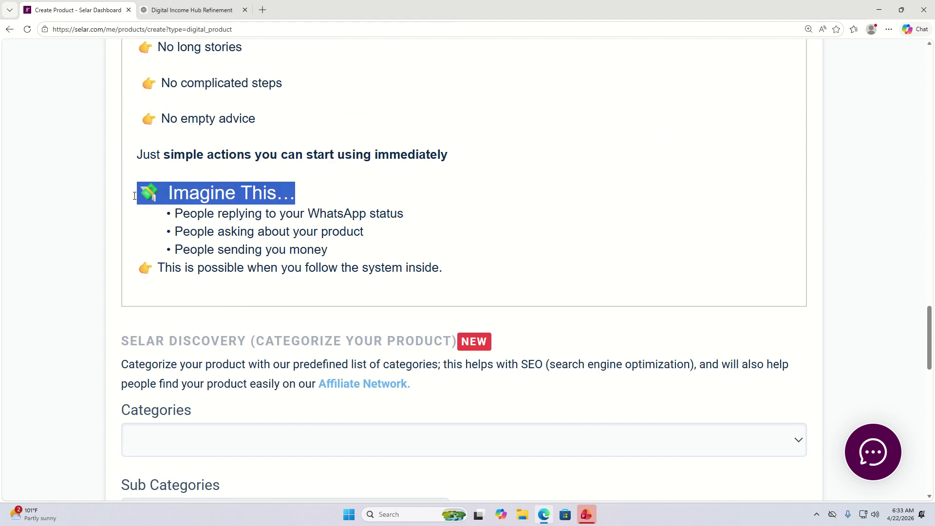
scroll(251, 214, up, 20)
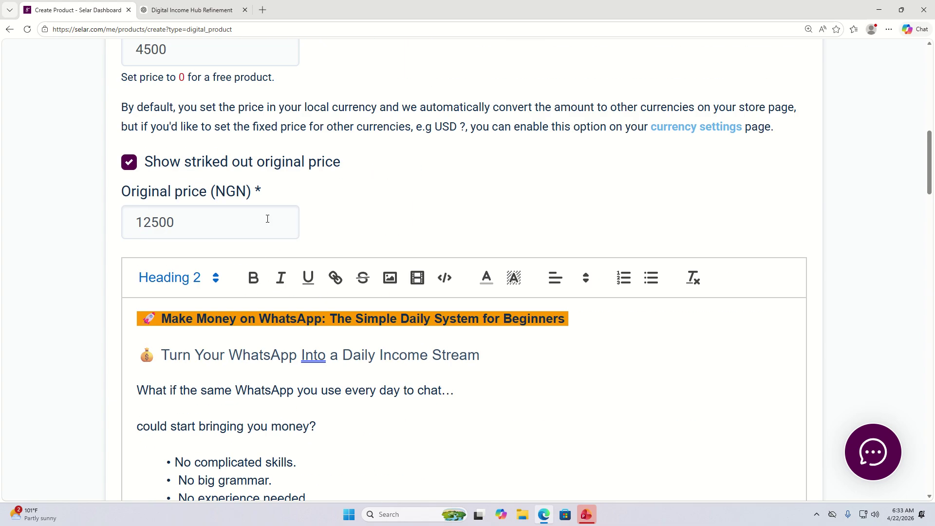
click(514, 277)
click(553, 306)
scroll(396, 372, down, 20)
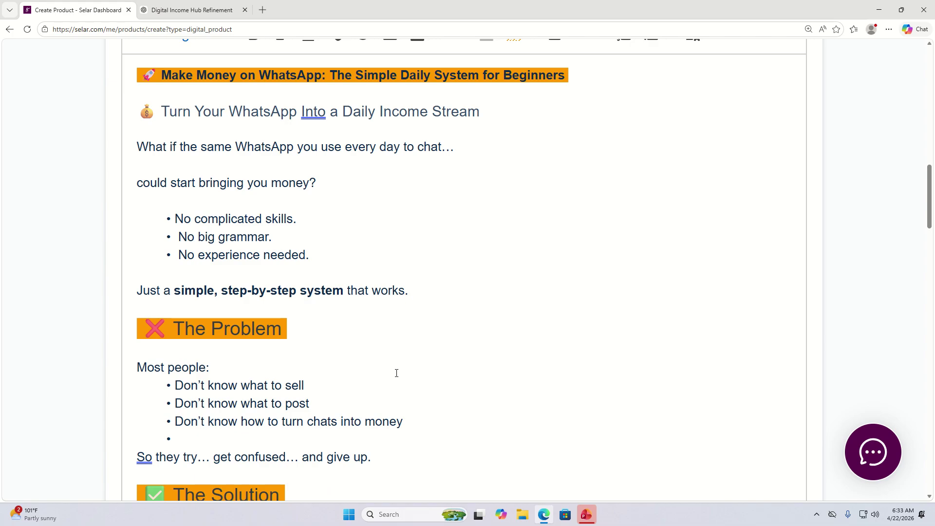
scroll(395, 368, down, 15)
scroll(393, 370, up, 8)
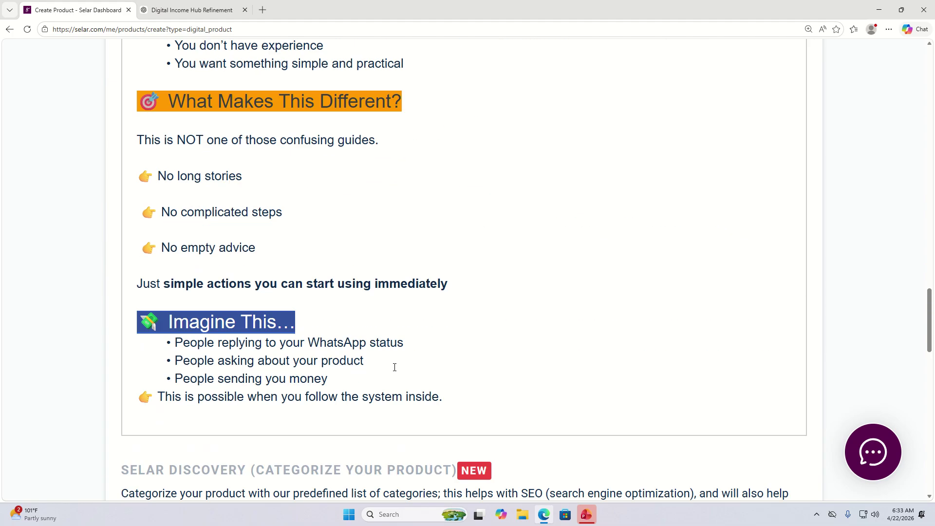
Add trailing spaces to the "Imagine This…" heading and insert unbulleted blank lines below it and after each of its three bullets
click(303, 350)
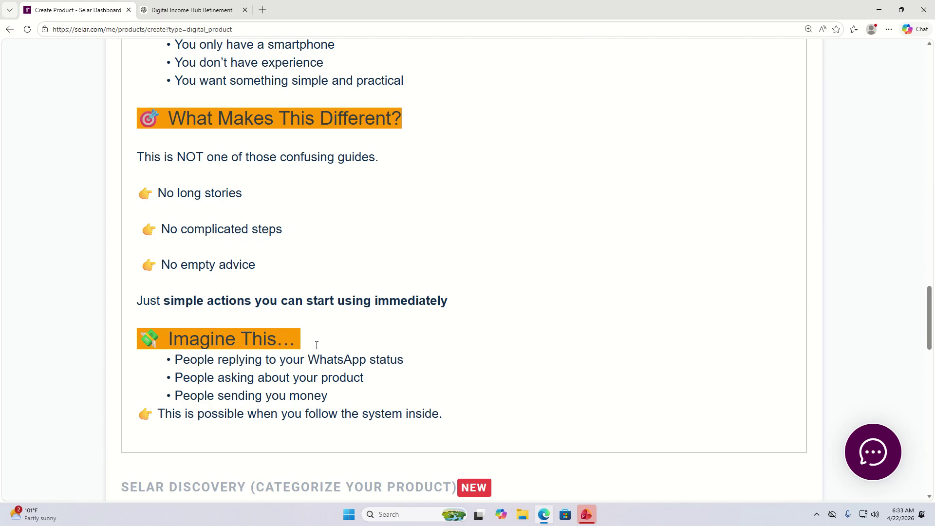
key(Return)
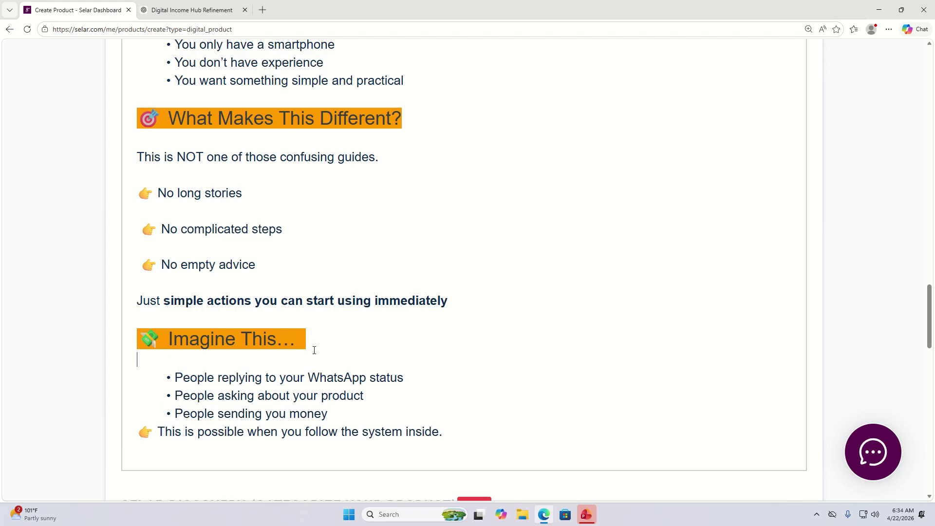
click(417, 382)
key(Return)
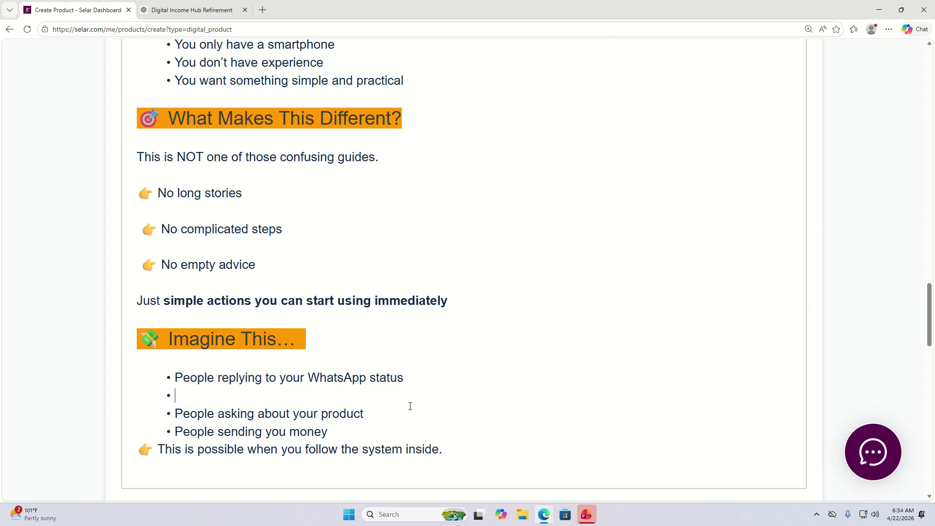
key(Return)
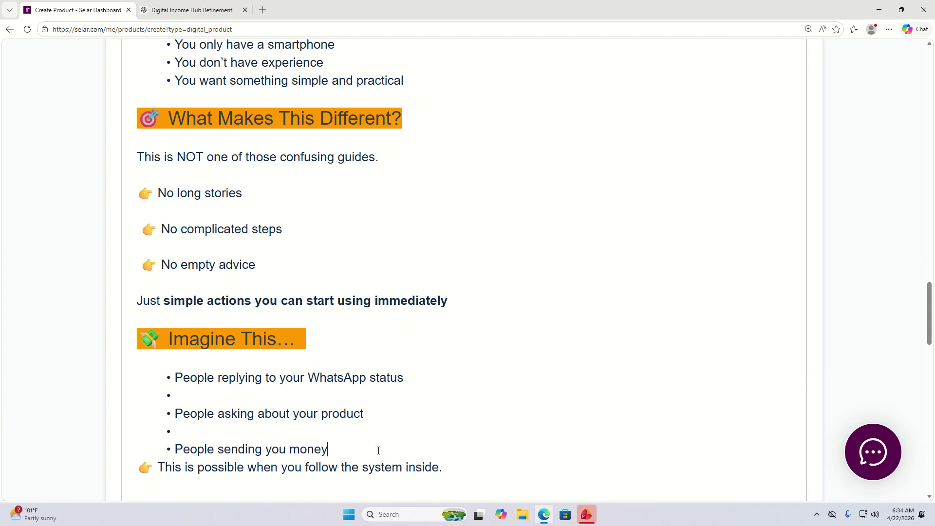
key(Return)
scroll(425, 458, down, 1)
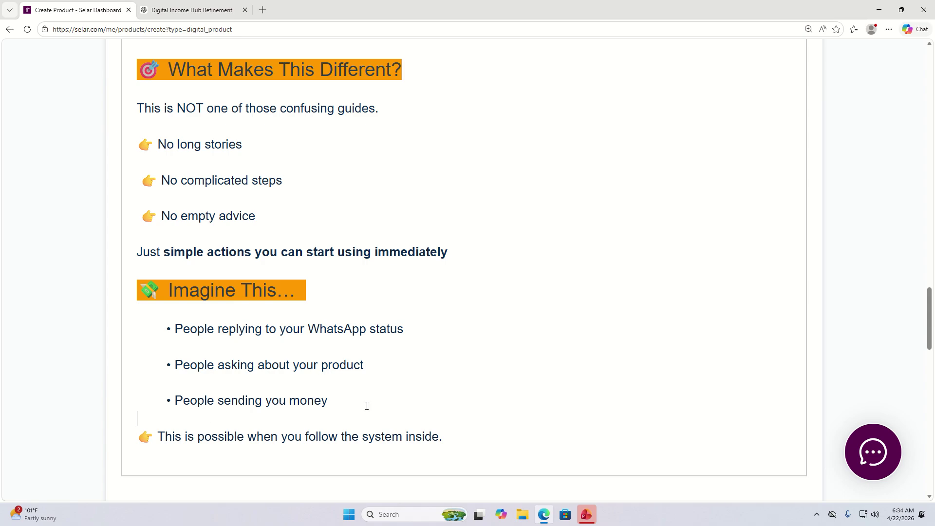
Add a new line below "This is possible when you follow the system inside." at the end of the product description
scroll(367, 405, down, 6)
scroll(418, 351, up, 3)
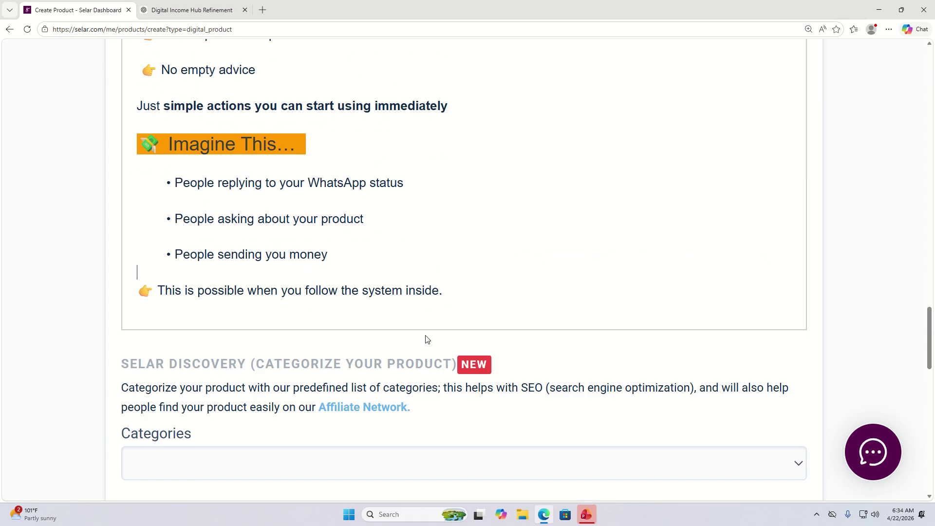
click(460, 297)
key(Return)
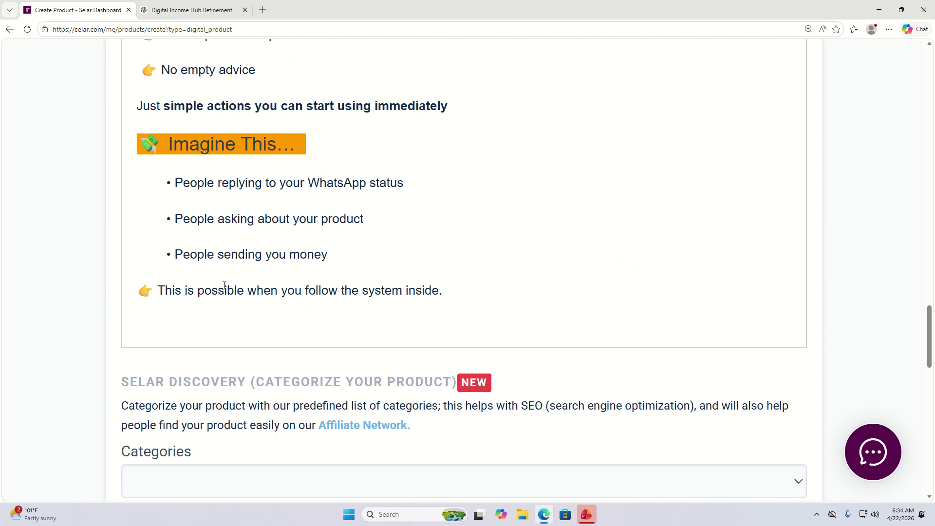
Switch to ChatGPT and copy the remaining sales copy, from the "Start Small, Grow Fast" heading through the sentence under "Note:"
click(188, 8)
scroll(287, 244, down, 3)
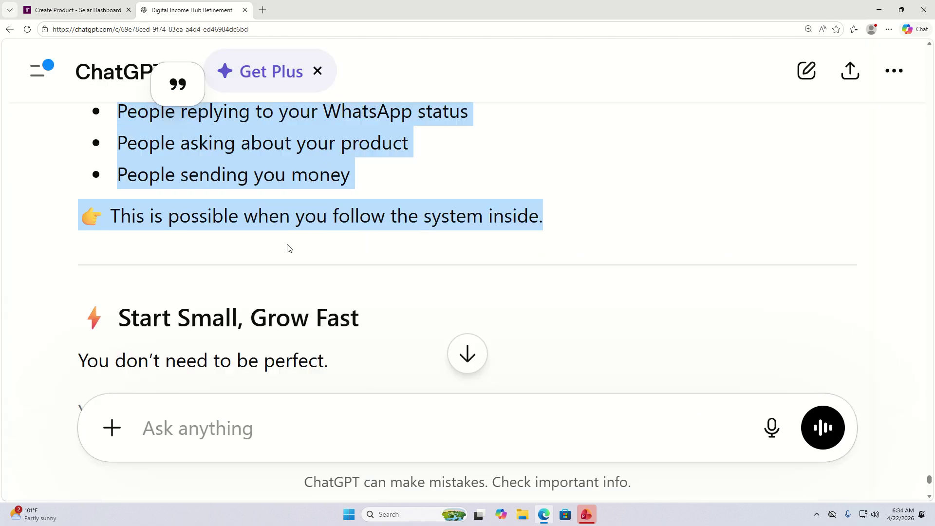
scroll(287, 244, down, 1)
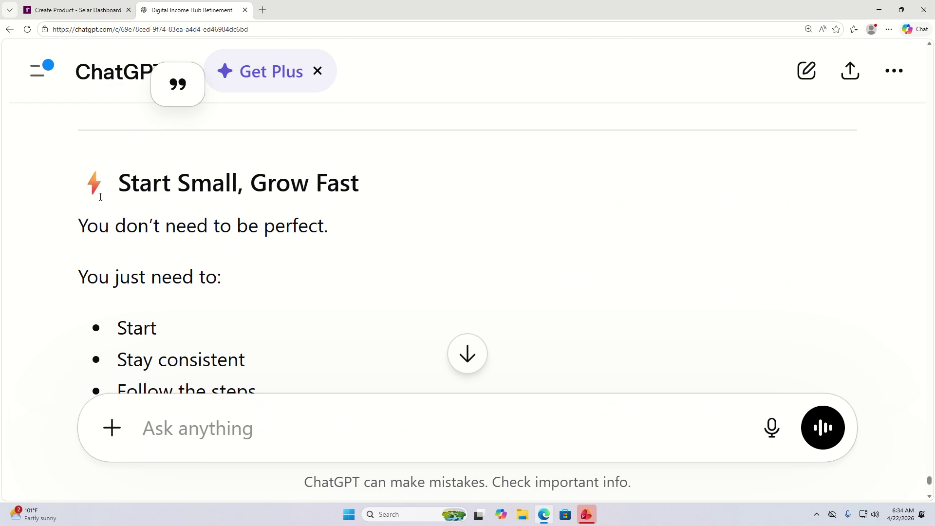
drag(89, 179, 157, 238)
scroll(116, 254, down, 1)
scroll(115, 252, down, 6)
scroll(132, 244, down, 4)
scroll(157, 243, down, 2)
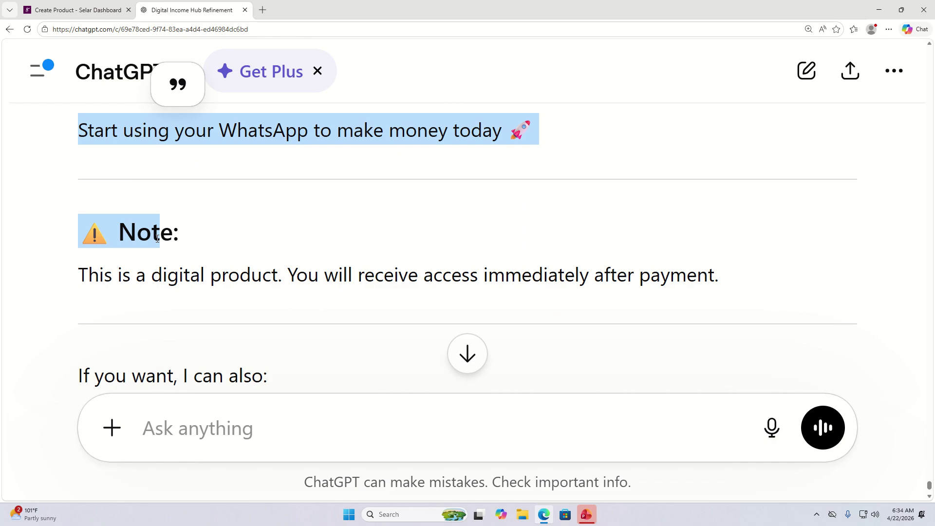
scroll(158, 232, down, 2)
drag(158, 239, 718, 197)
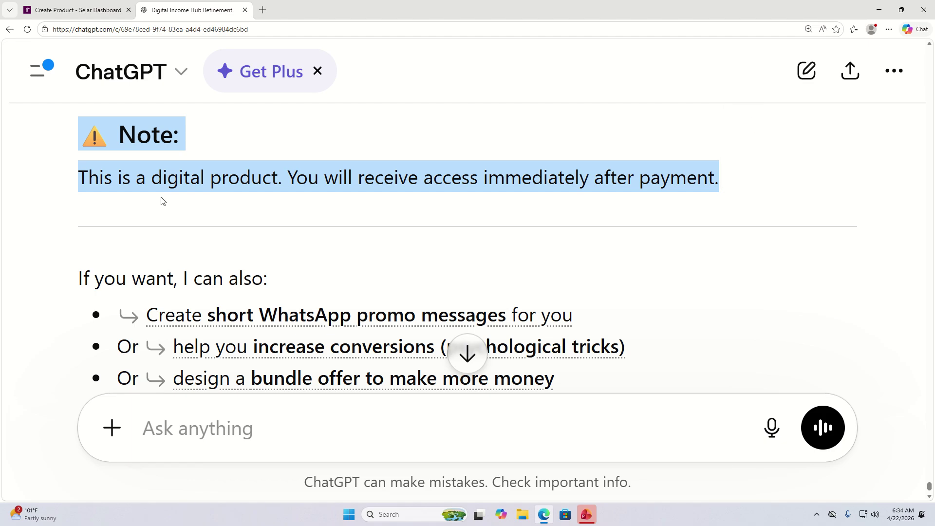
Return to the Selar product form and add another new line at the end of the description for the copied sections
click(81, 10)
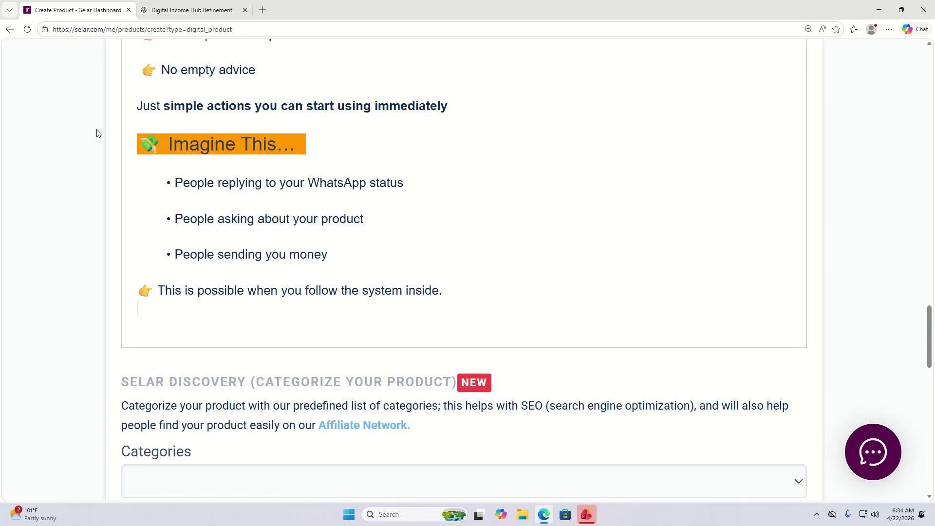
click(236, 309)
key(Return)
scroll(236, 309, up, 15)
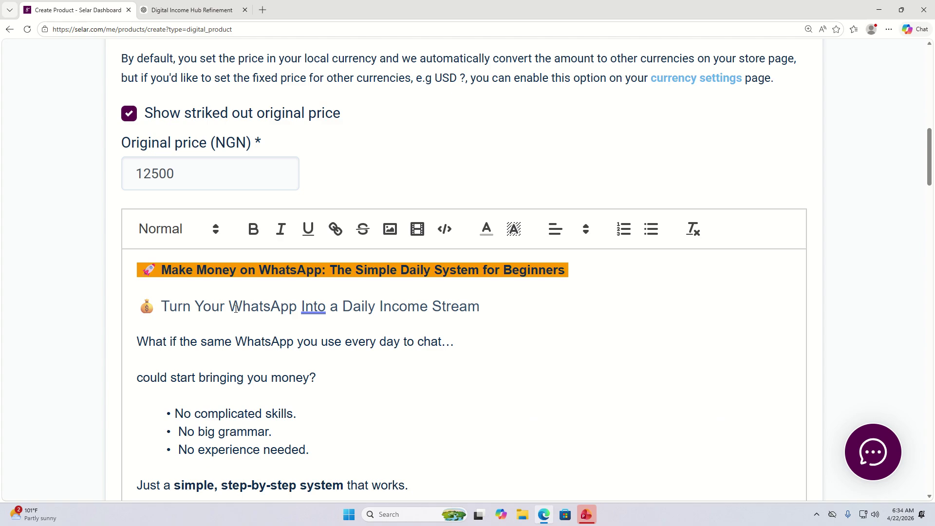
Apply an orange background highlight to the "Start Small, Grow Fast" heading in the product description
scroll(353, 351, down, 20)
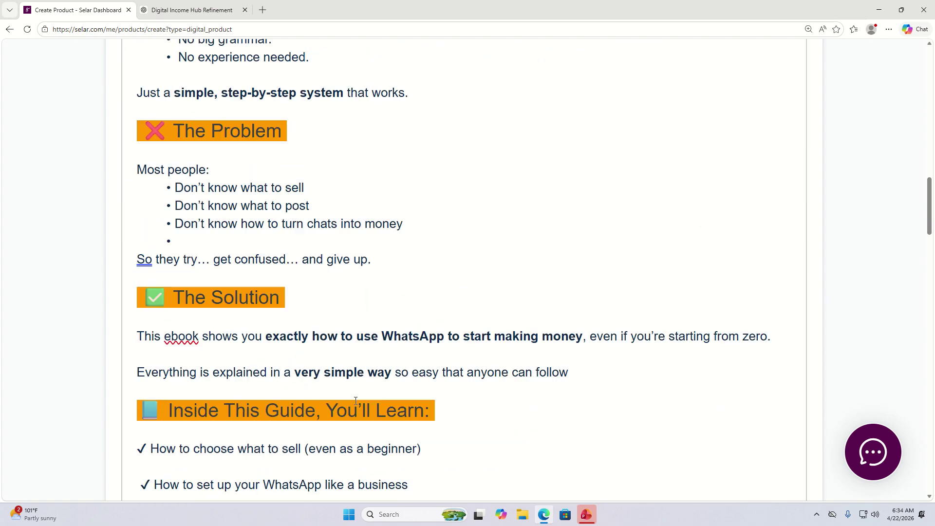
scroll(346, 347, down, 8)
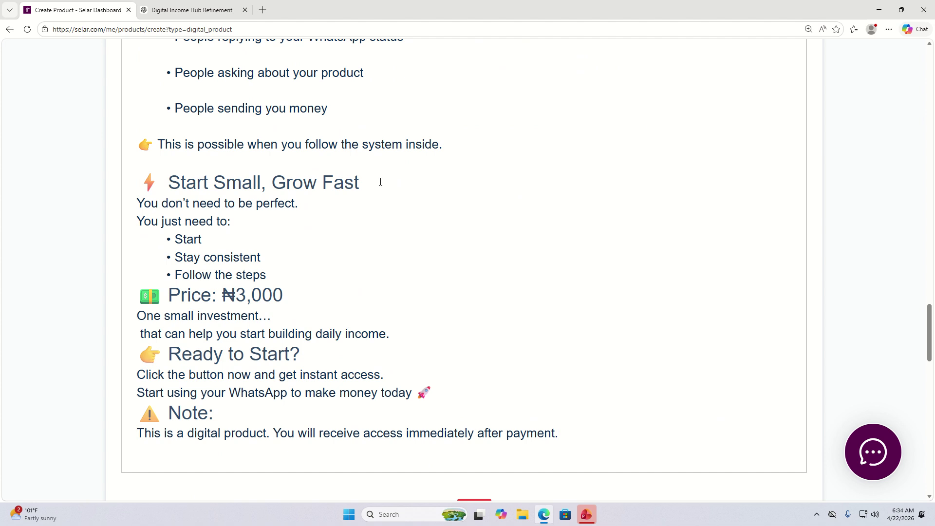
drag(380, 182, 132, 181)
scroll(253, 131, up, 20)
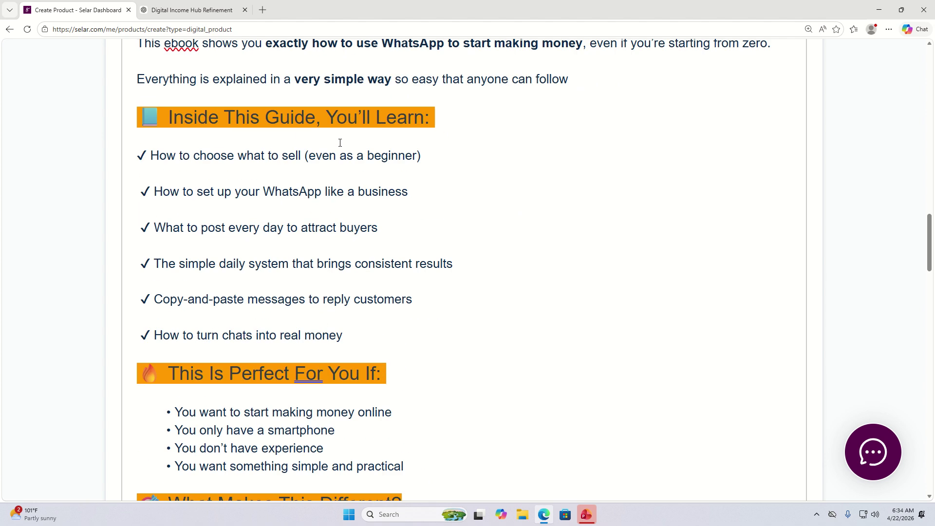
scroll(390, 135, up, 3)
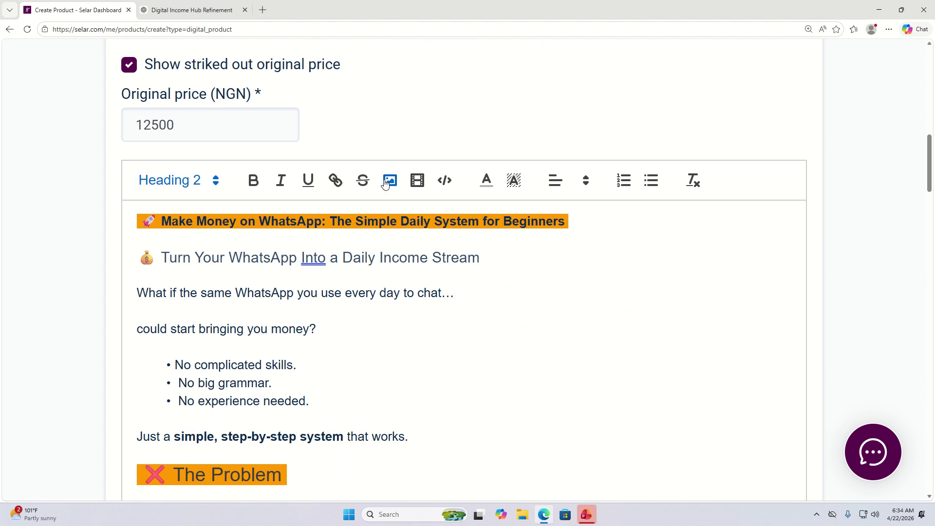
click(514, 180)
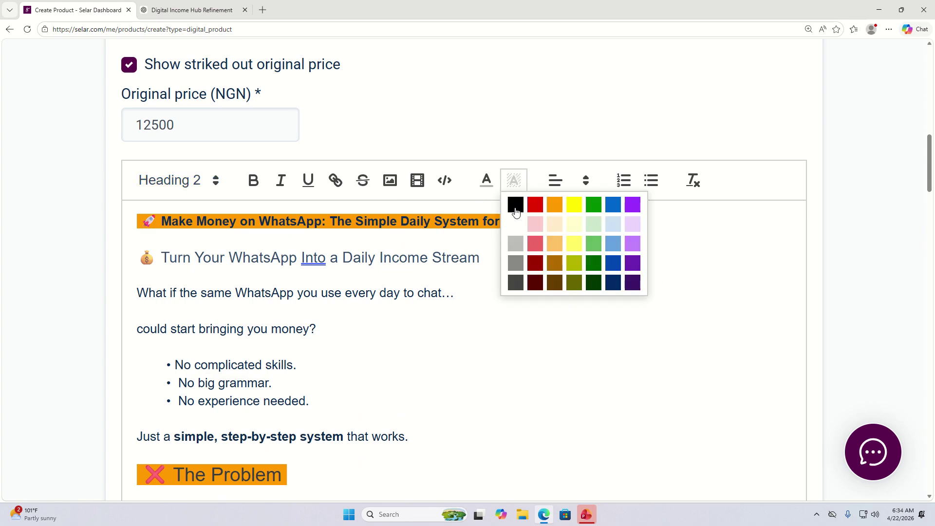
click(557, 204)
scroll(547, 349, down, 20)
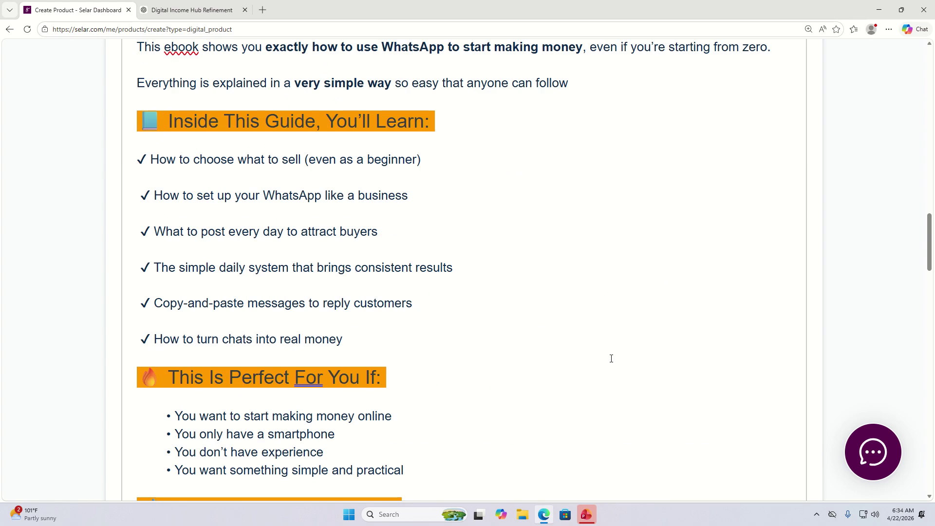
scroll(613, 356, down, 5)
scroll(614, 357, up, 13)
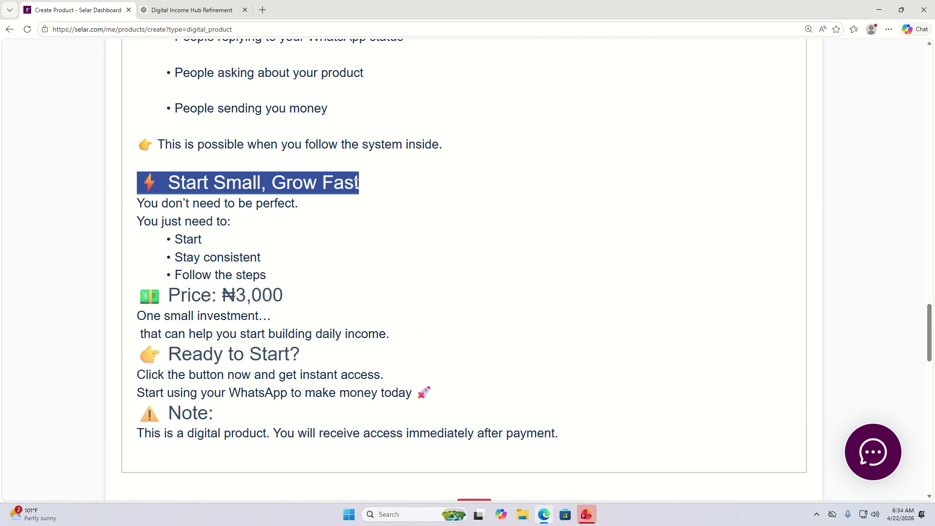
Add a blank line after the "Start Small, Grow Fast" heading and "You don't need to be perfect.", and two after "Follow the steps"
click(356, 182)
text(,)
key(BackSpace)
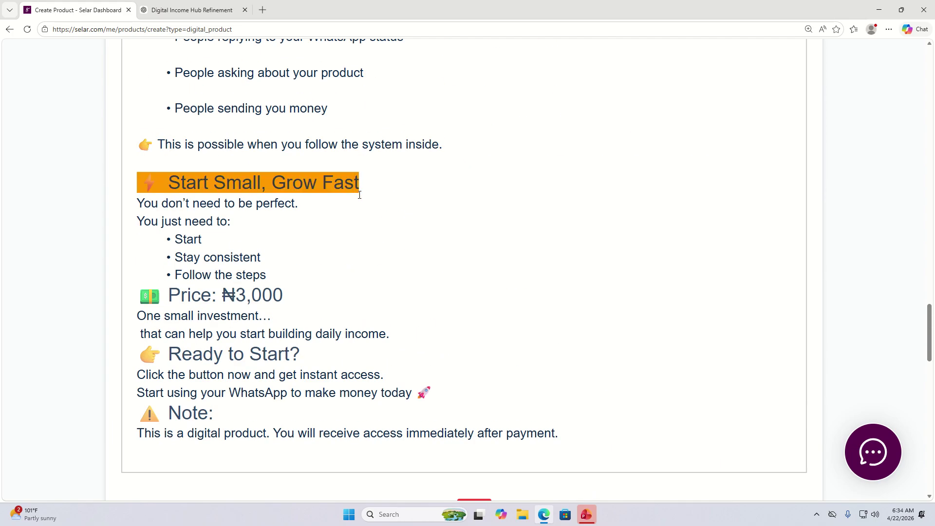
key(Return)
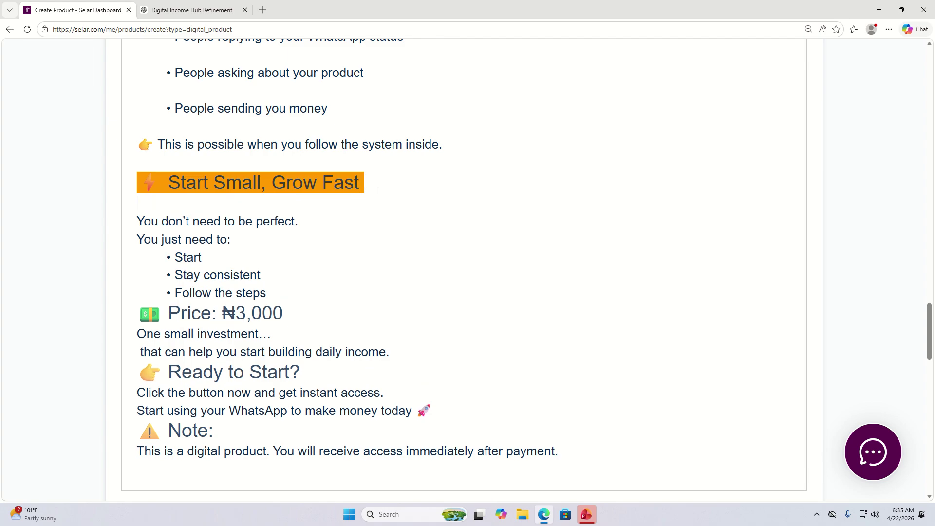
click(321, 229)
key(Return)
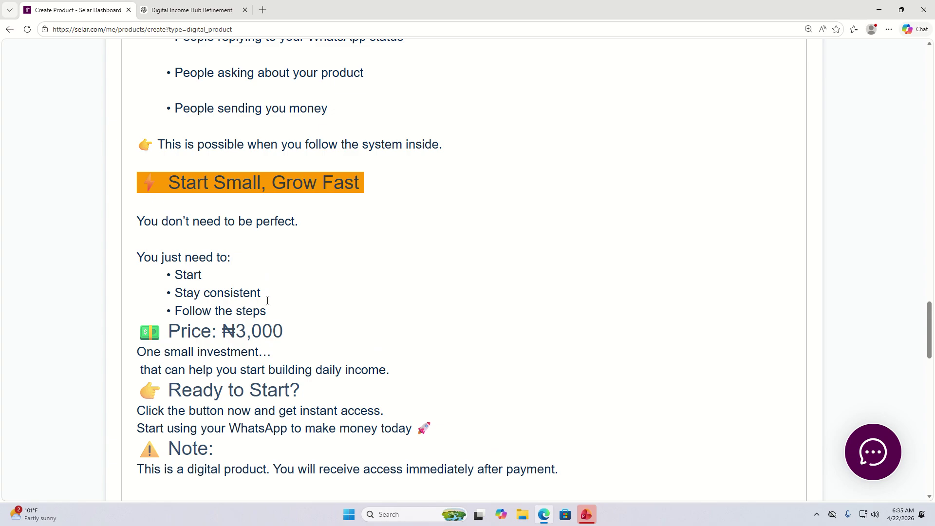
click(289, 314)
key(Return)
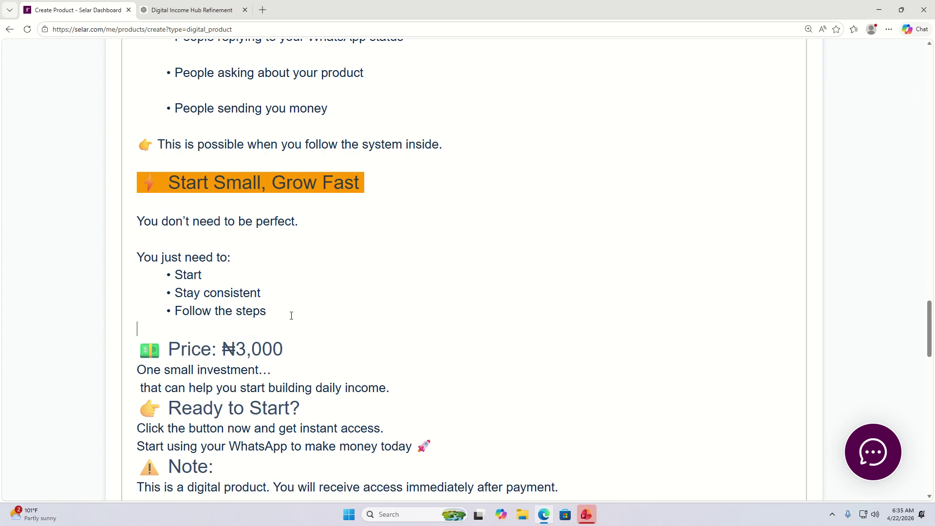
key(Return)
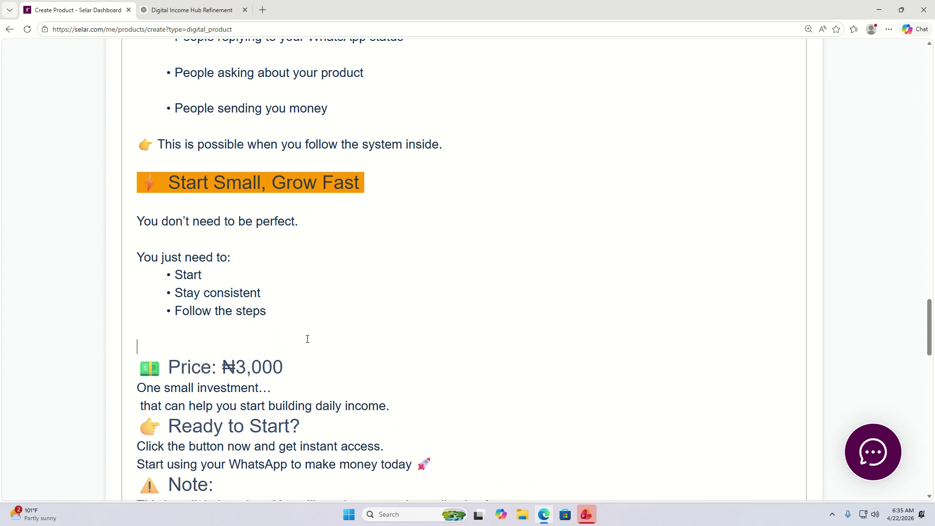
Apply an orange background highlight to the "Price: ₦3,000" heading in the product description
drag(305, 360, 129, 354)
scroll(308, 261, up, 20)
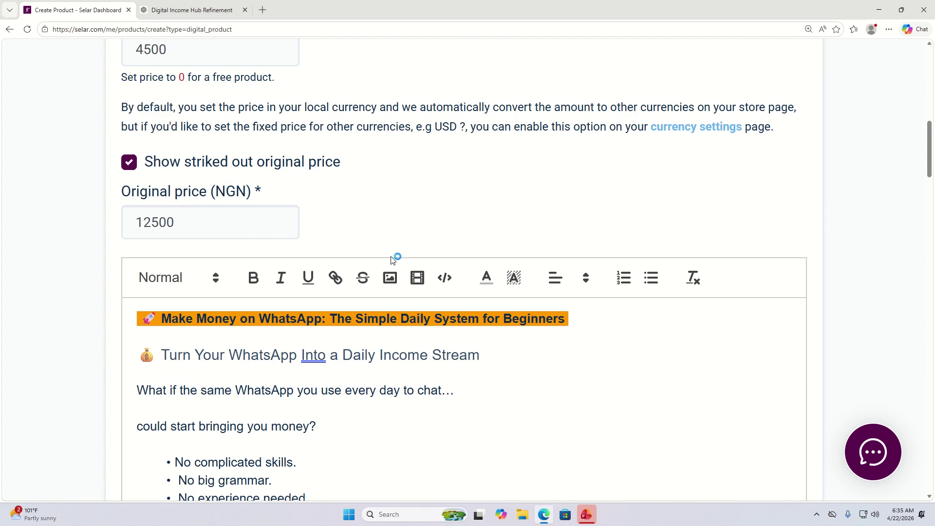
click(513, 277)
scroll(478, 363, down, 20)
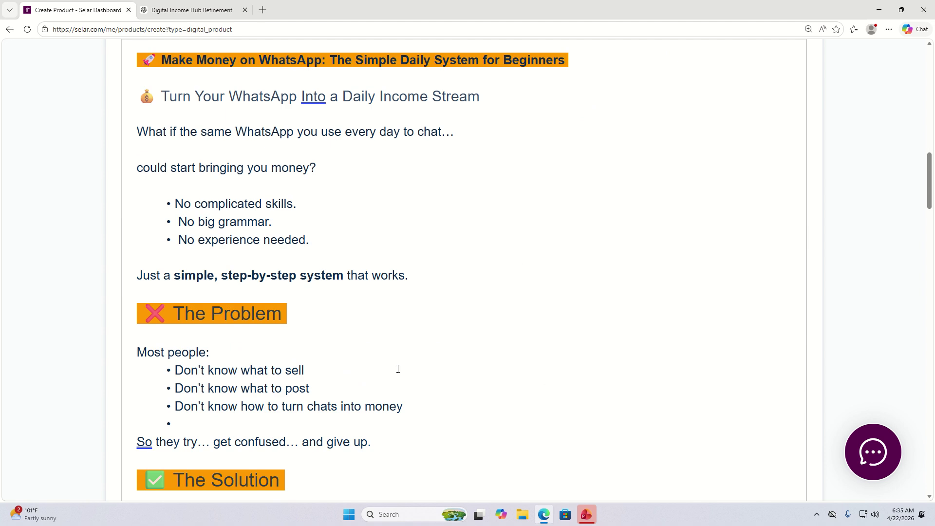
scroll(417, 354, down, 3)
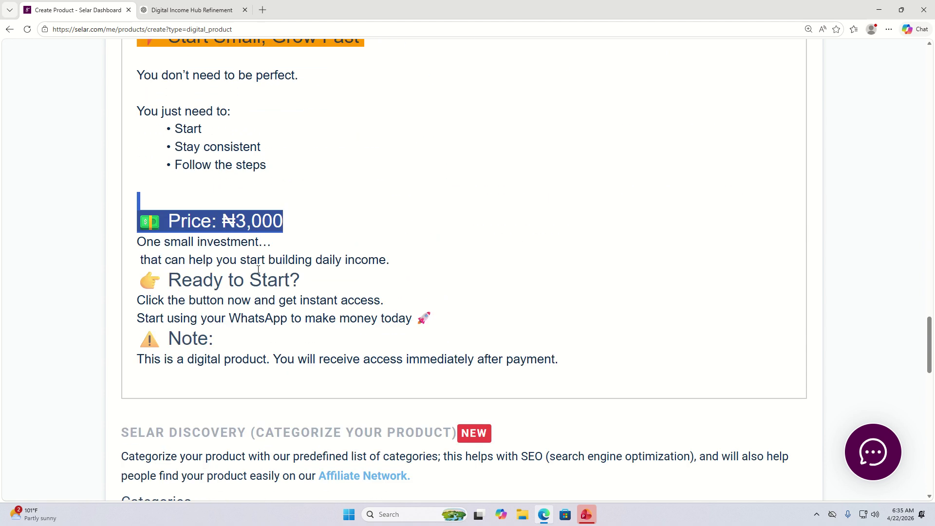
click(237, 259)
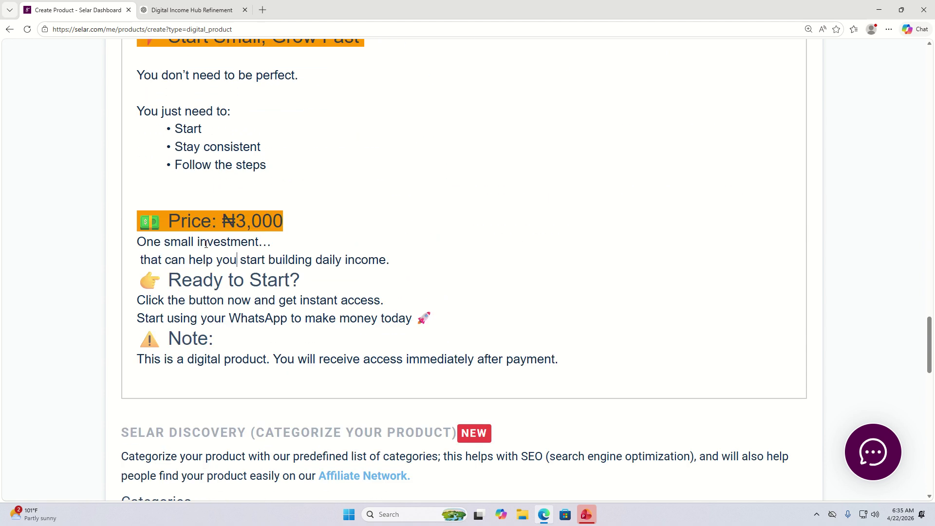
Add a blank line after the Price heading and "One small investment…", and two after the line ending "building daily income."
click(301, 225)
key(Return)
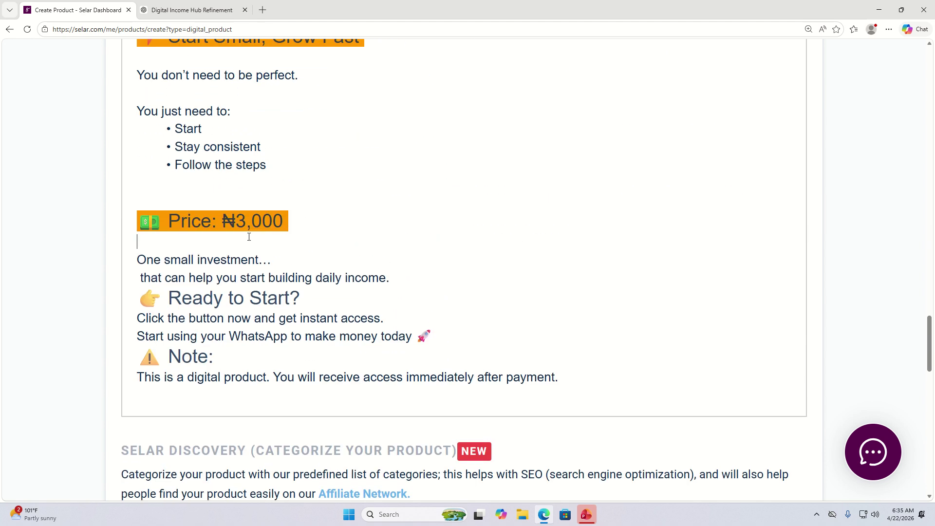
click(280, 260)
key(Return)
click(403, 296)
key(Return)
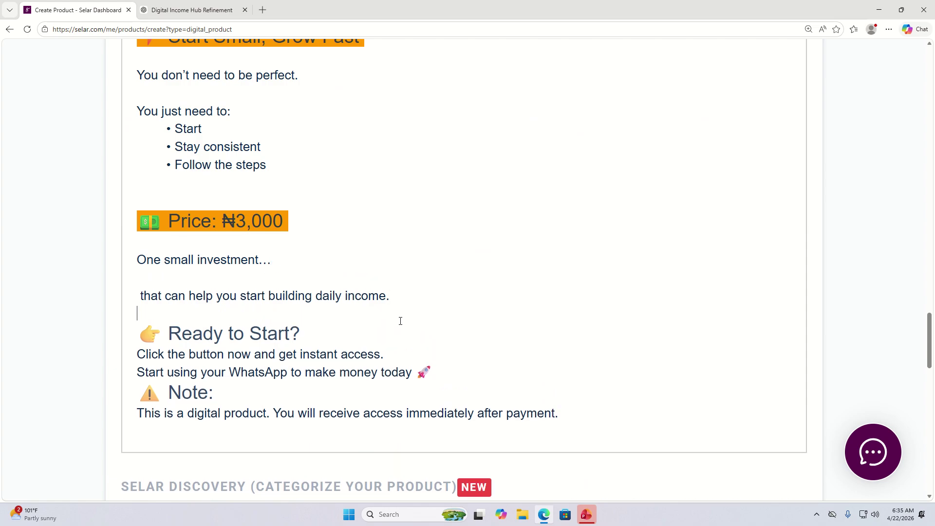
key(Return)
Apply an orange background highlight to the "Ready to Start?" heading in the product description
drag(317, 349, 128, 347)
scroll(301, 208, up, 20)
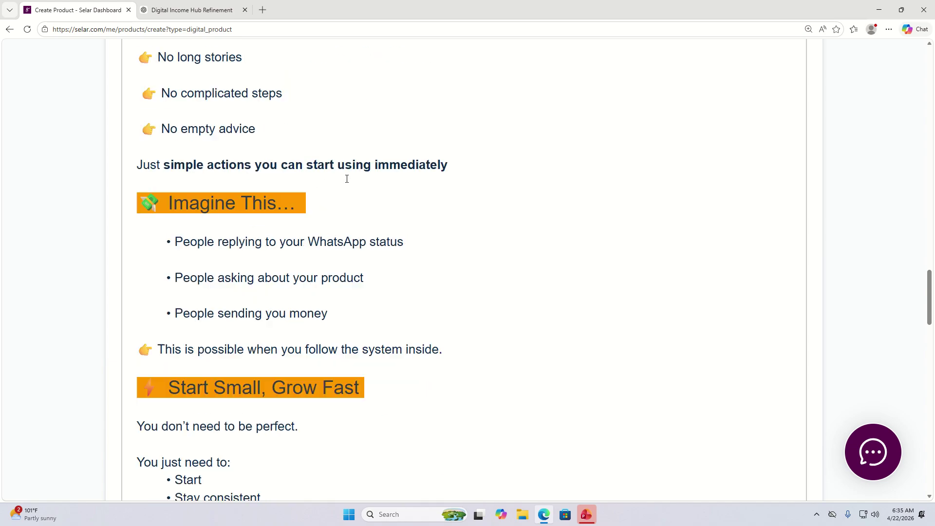
scroll(371, 187, up, 2)
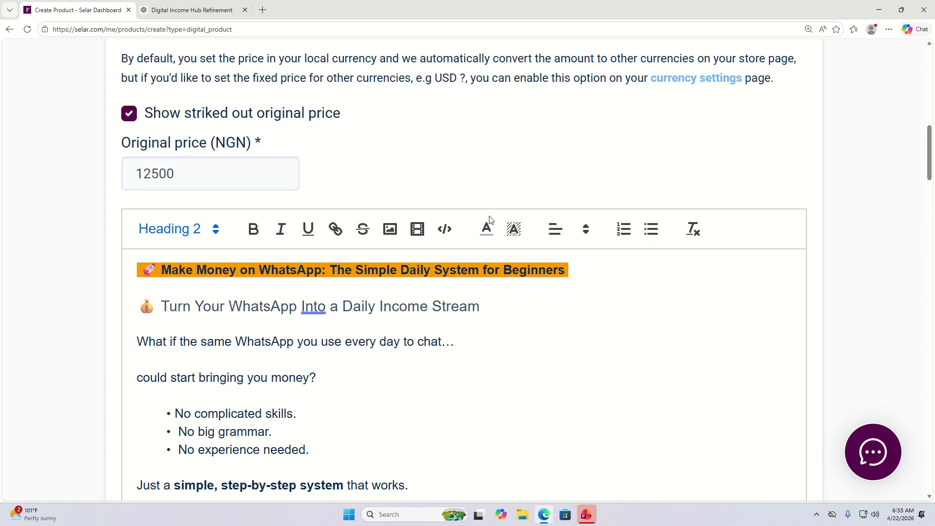
click(514, 229)
click(554, 253)
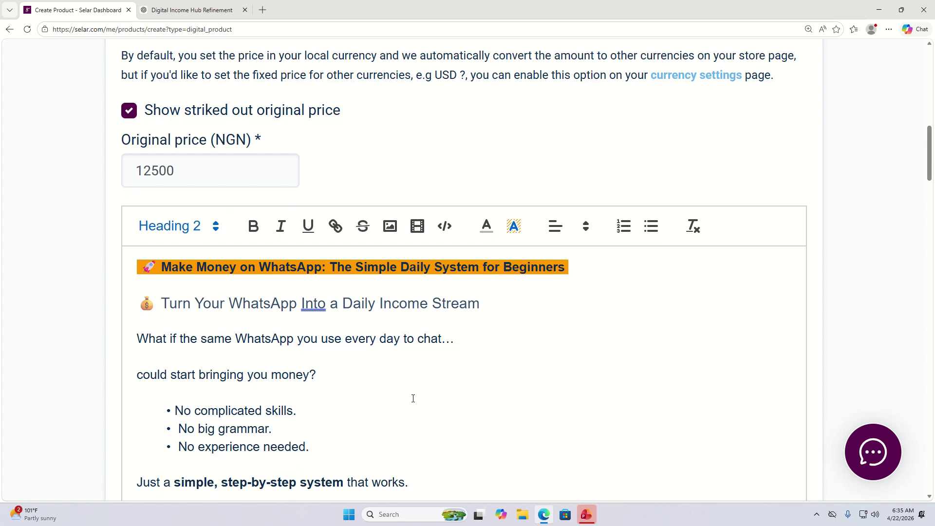
scroll(412, 397, down, 20)
scroll(406, 366, down, 5)
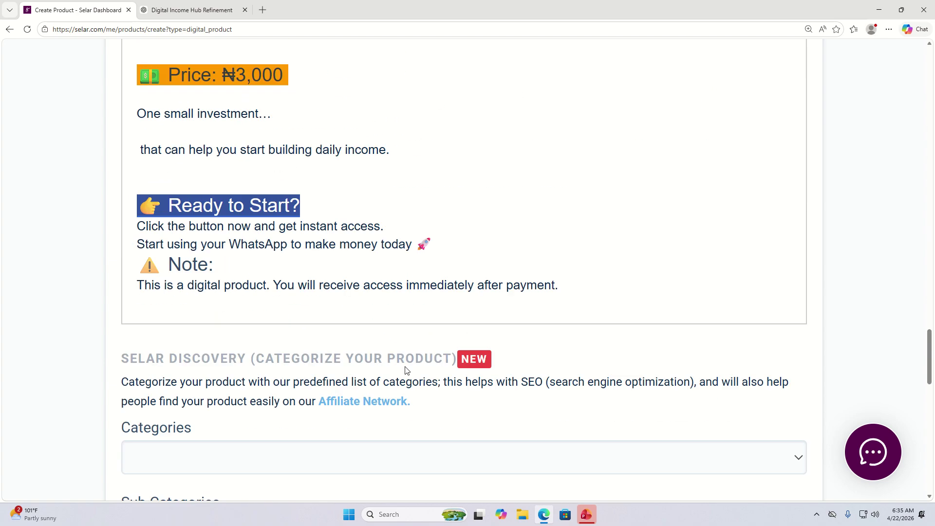
Add a blank line after the "Ready to Start?" heading, each of the two lines beneath it, and the "Note:" heading
click(331, 208)
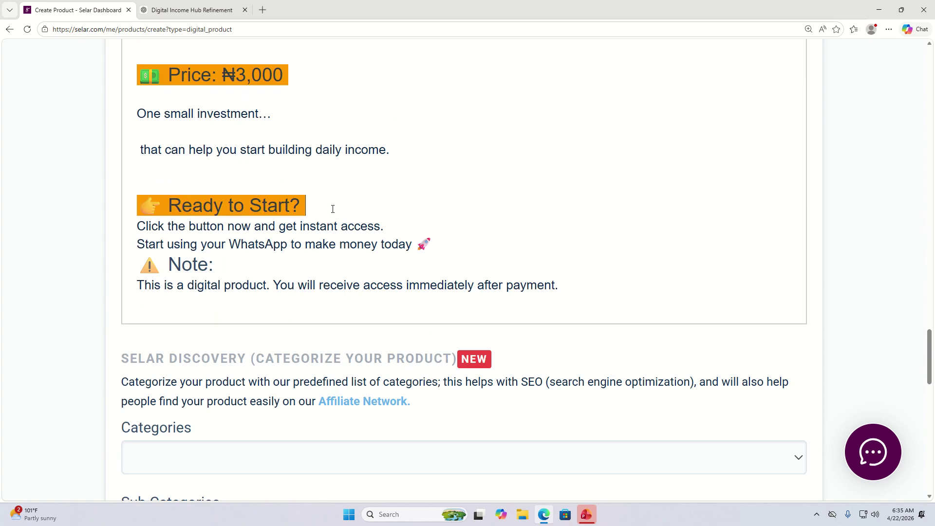
key(Return)
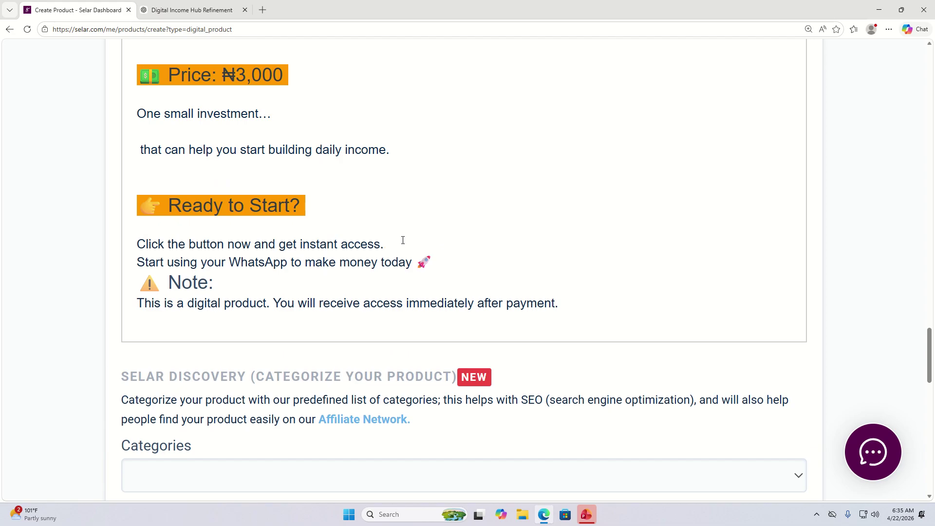
click(403, 240)
key(Return)
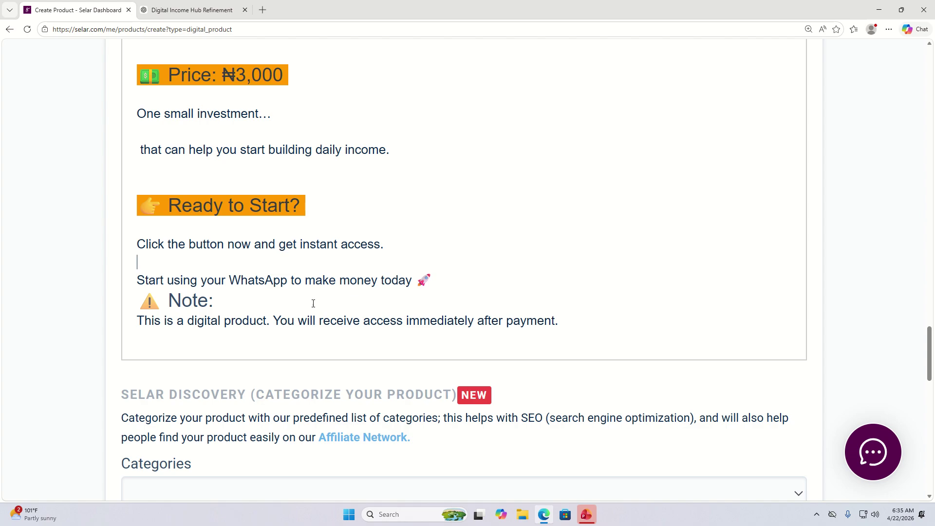
click(444, 282)
key(Return)
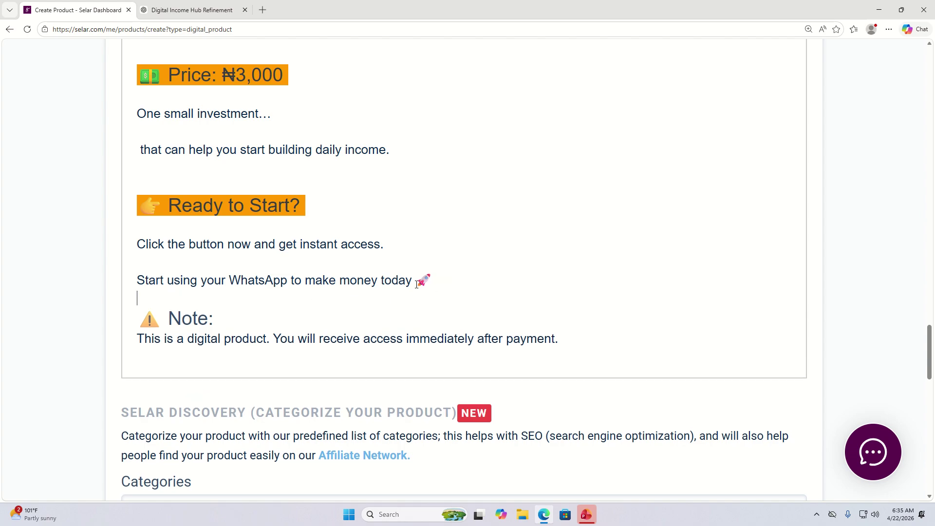
click(252, 315)
key(Return)
Apply an orange background highlight to the "Note:" heading near the end of the product description
key(shift+Up)
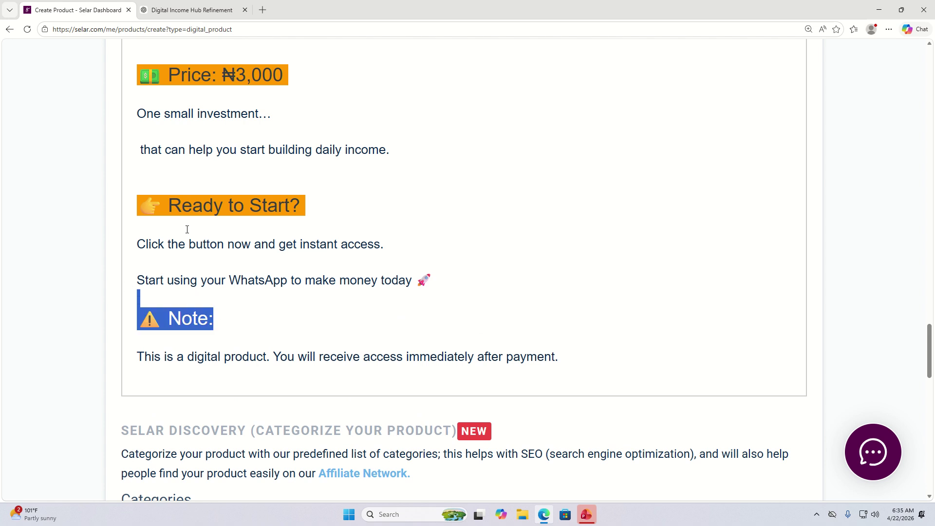
scroll(294, 151, up, 20)
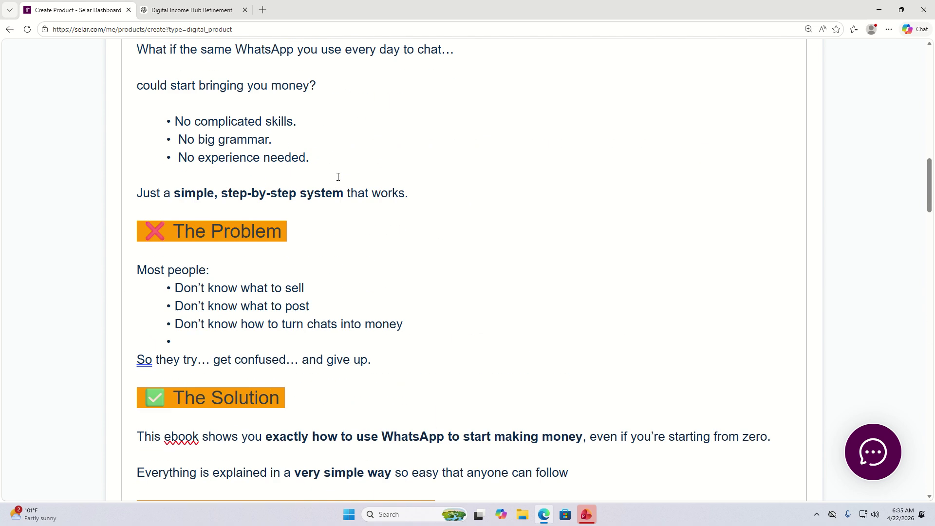
click(516, 233)
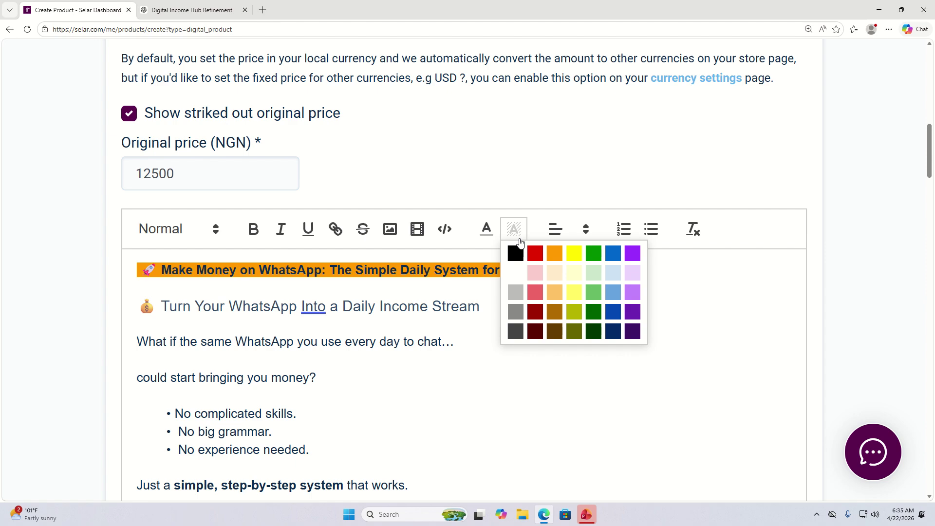
click(551, 254)
scroll(571, 357, down, 20)
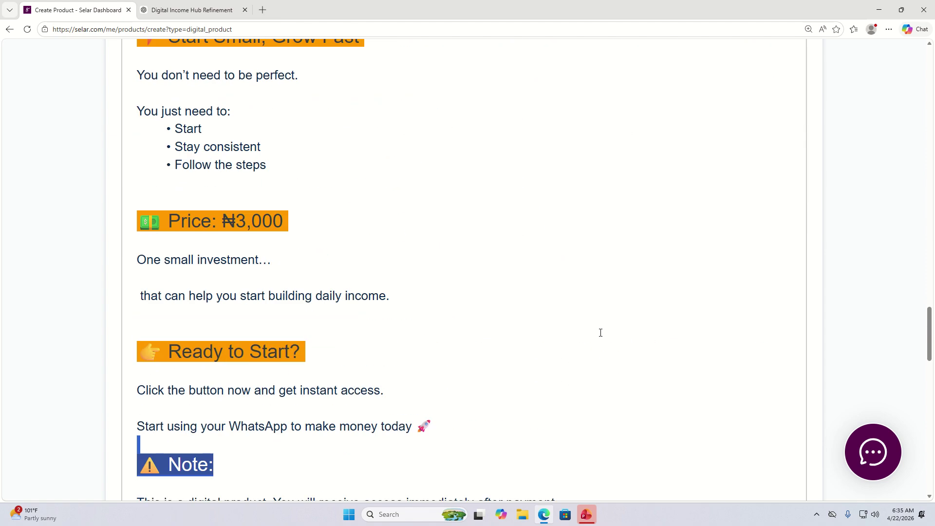
click(157, 254)
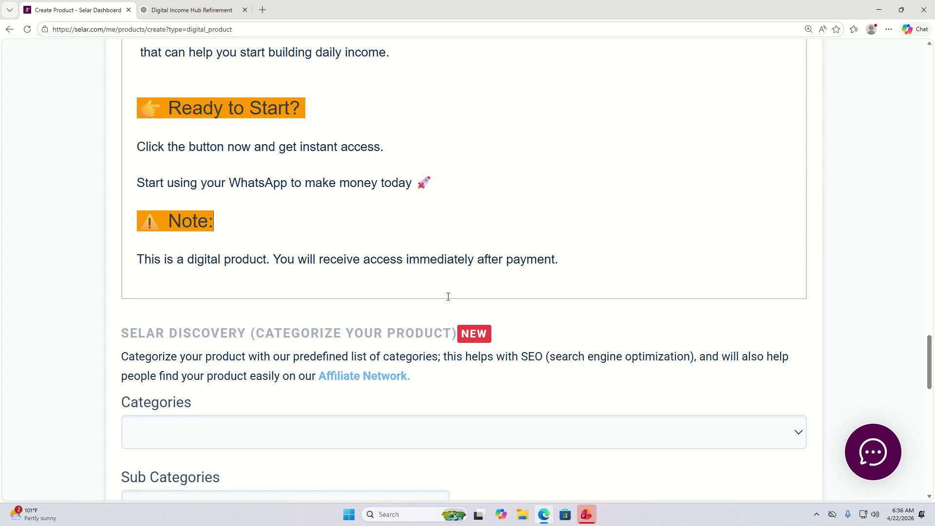
scroll(448, 296, up, 3)
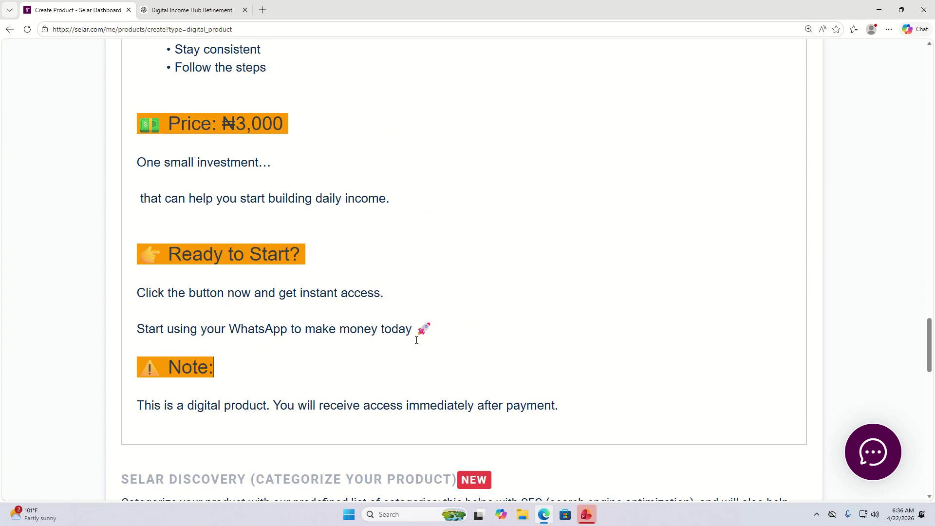
scroll(424, 375, up, 15)
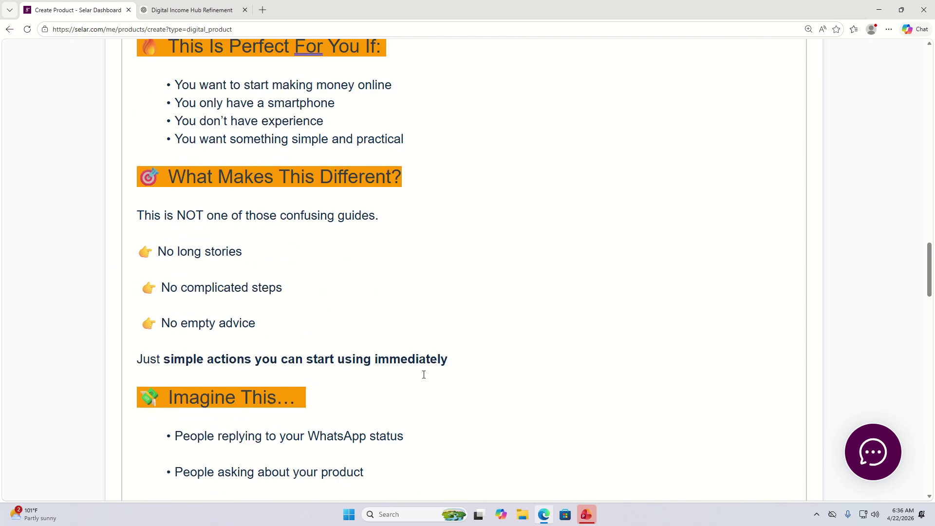
scroll(423, 375, up, 15)
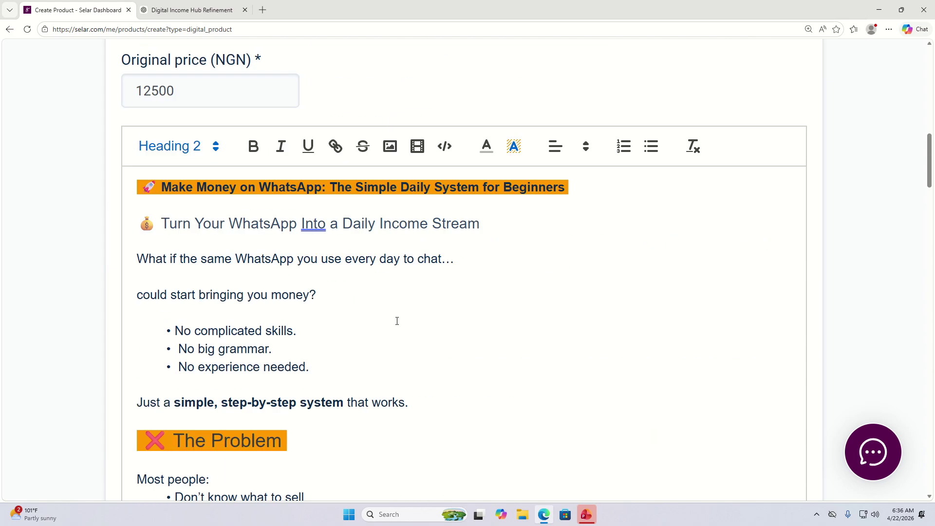
scroll(397, 325, down, 5)
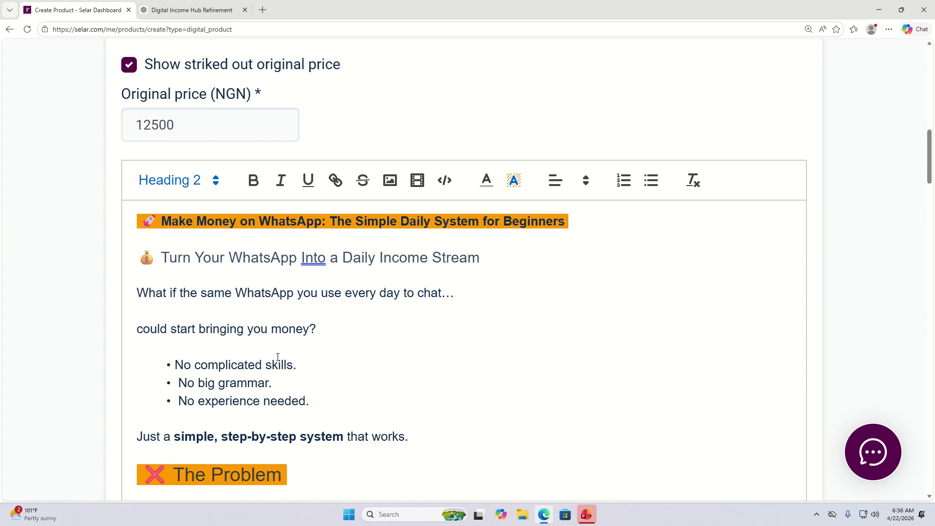
Review the product description from the title through the Price and "Ready to Start?" sections, checking the highlighted headings, spacing and wording
scroll(165, 310, down, 5)
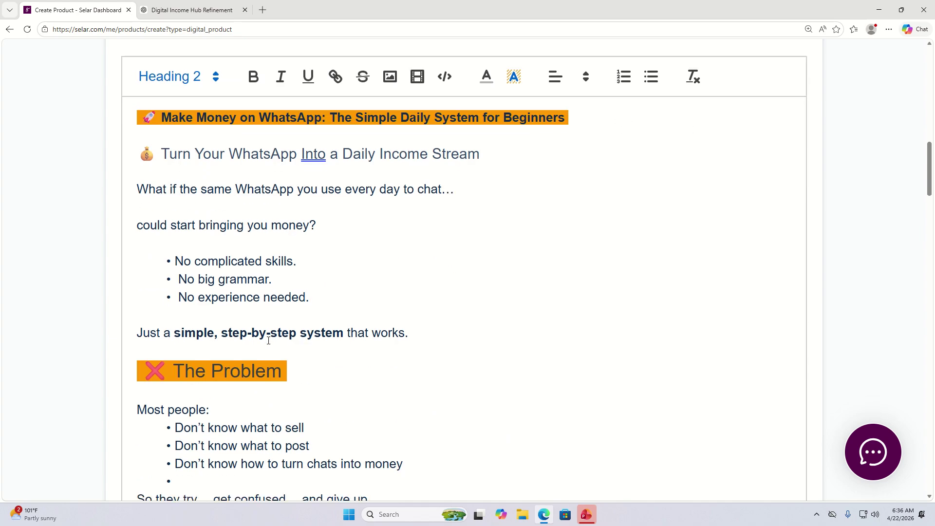
scroll(268, 339, up, 5)
scroll(351, 356, down, 10)
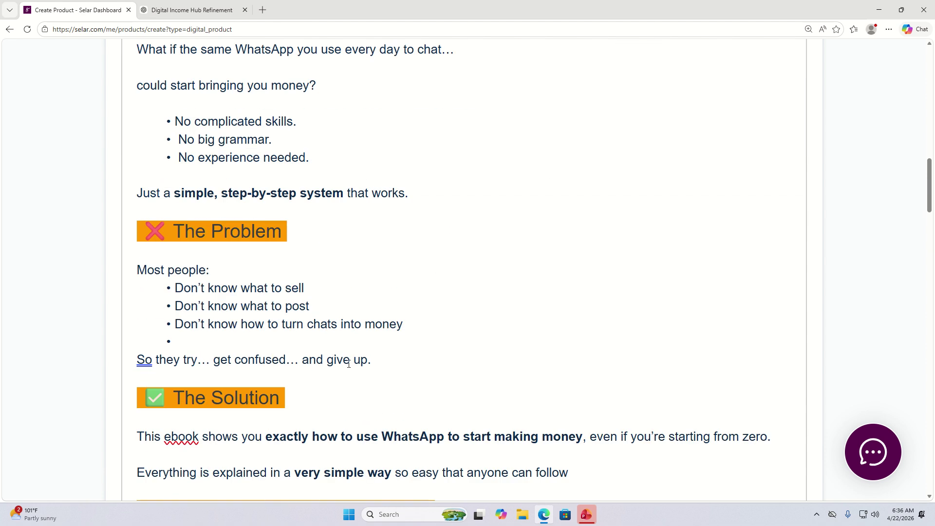
scroll(361, 361, down, 9)
scroll(405, 327, up, 1)
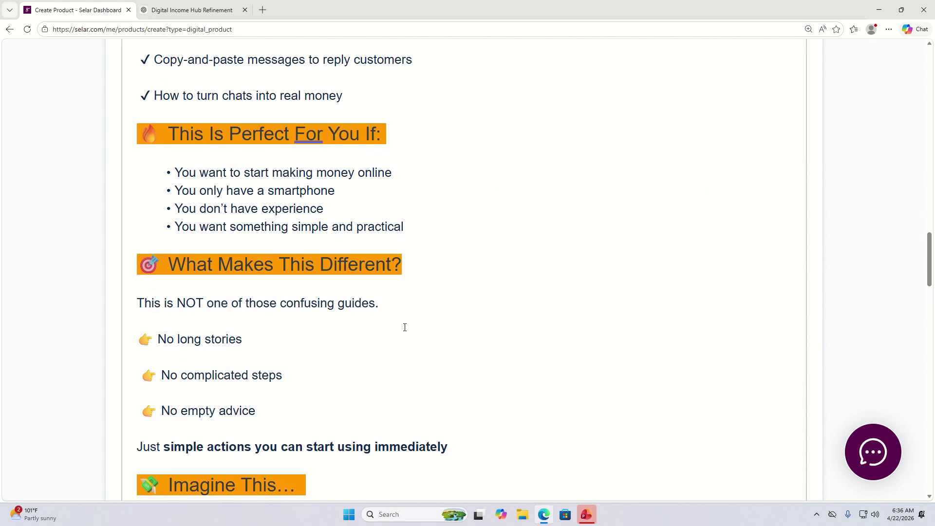
scroll(324, 295, down, 3)
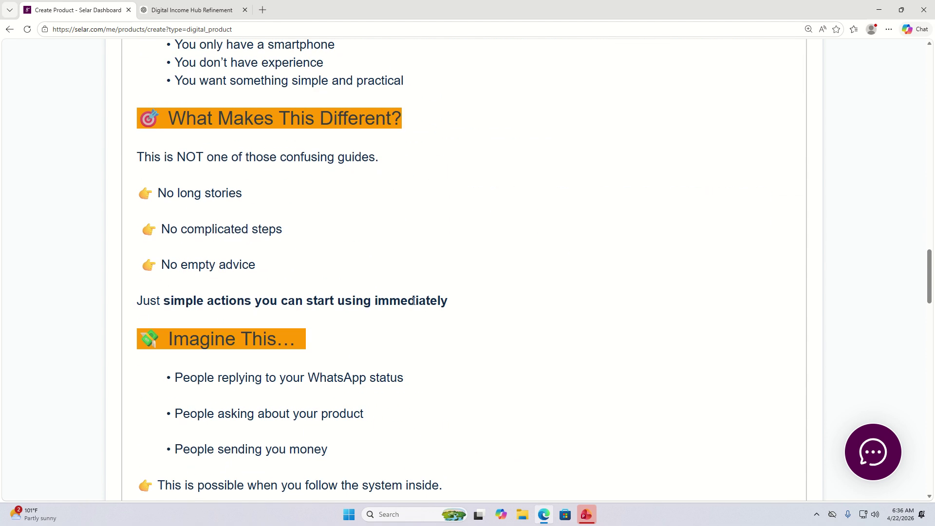
scroll(413, 300, down, 1)
scroll(417, 300, up, 16)
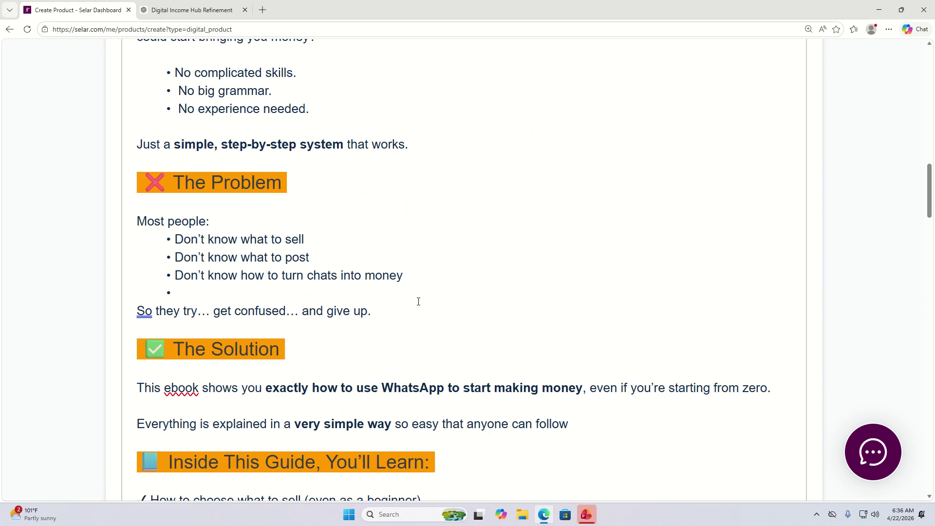
scroll(418, 301, up, 6)
scroll(415, 305, down, 10)
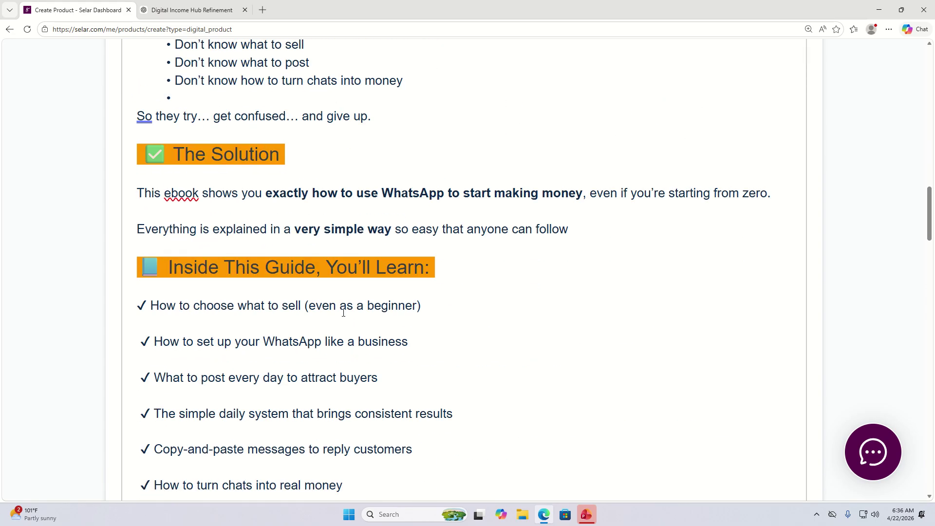
scroll(297, 263, down, 2)
scroll(352, 193, up, 4)
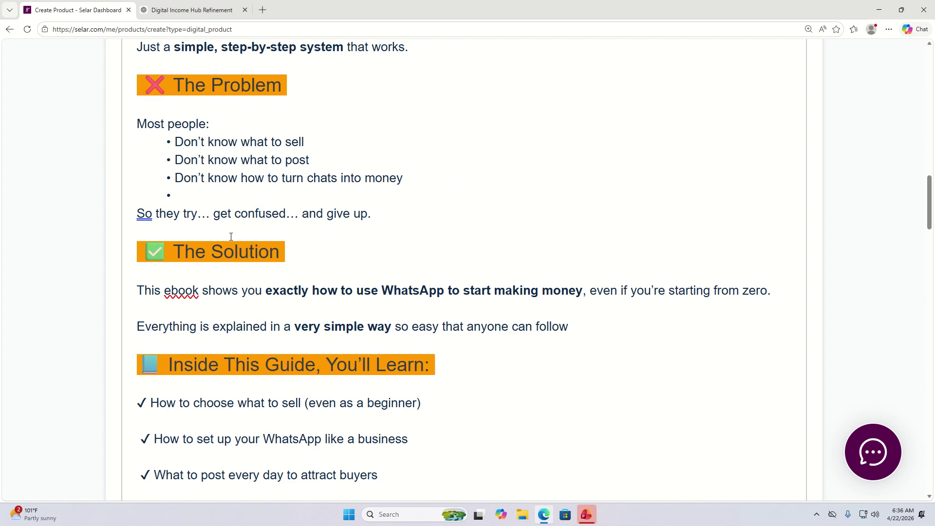
scroll(297, 249, up, 3)
scroll(319, 241, up, 5)
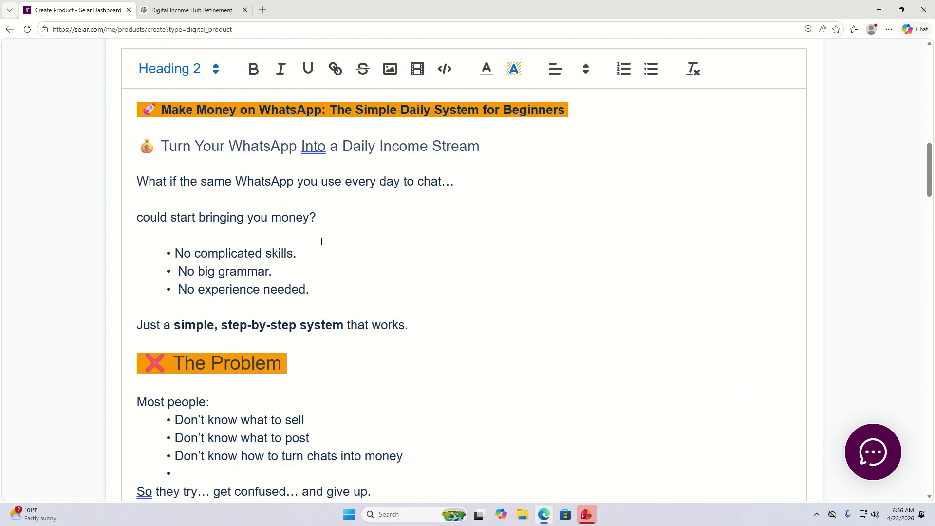
scroll(276, 297, down, 10)
scroll(277, 293, down, 5)
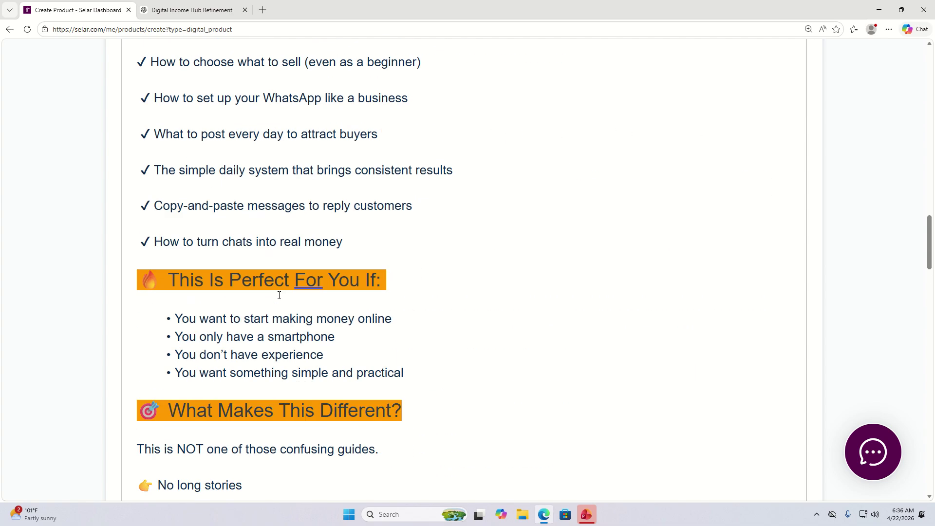
scroll(341, 295, down, 4)
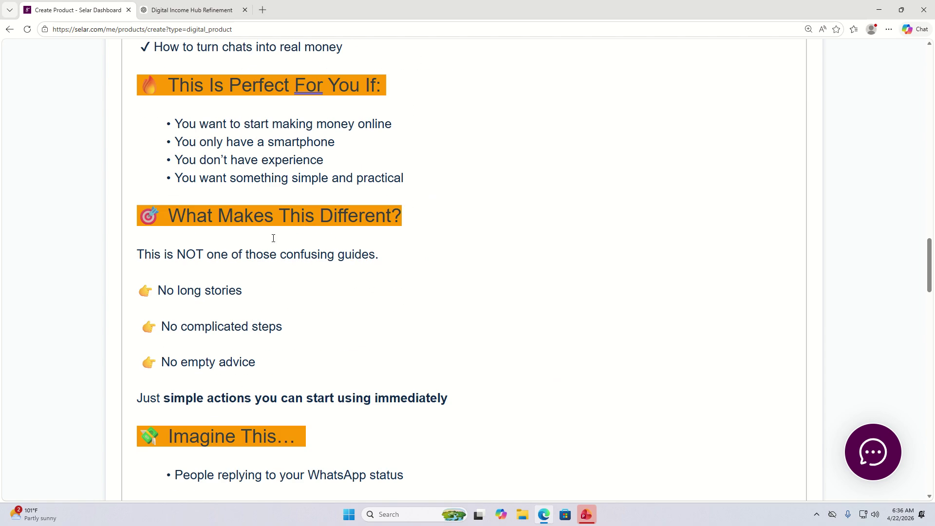
scroll(398, 255, down, 10)
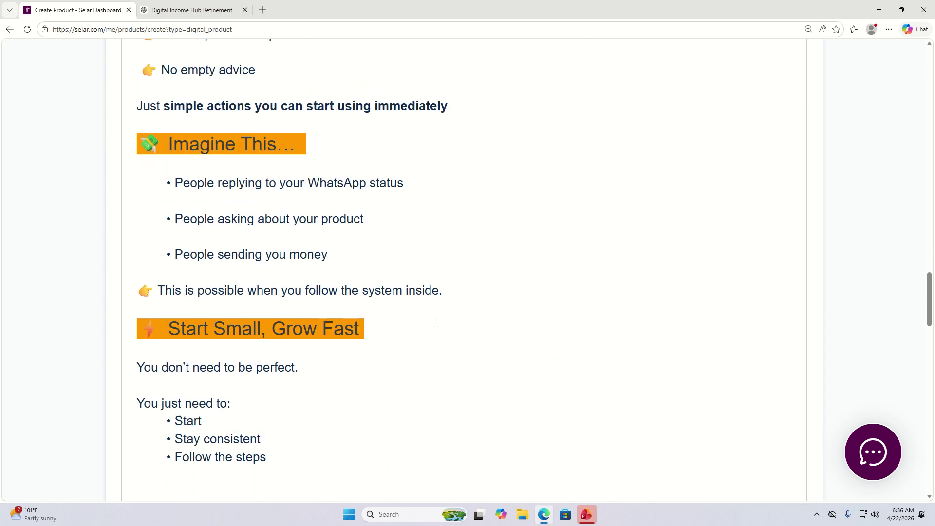
scroll(351, 343, down, 1)
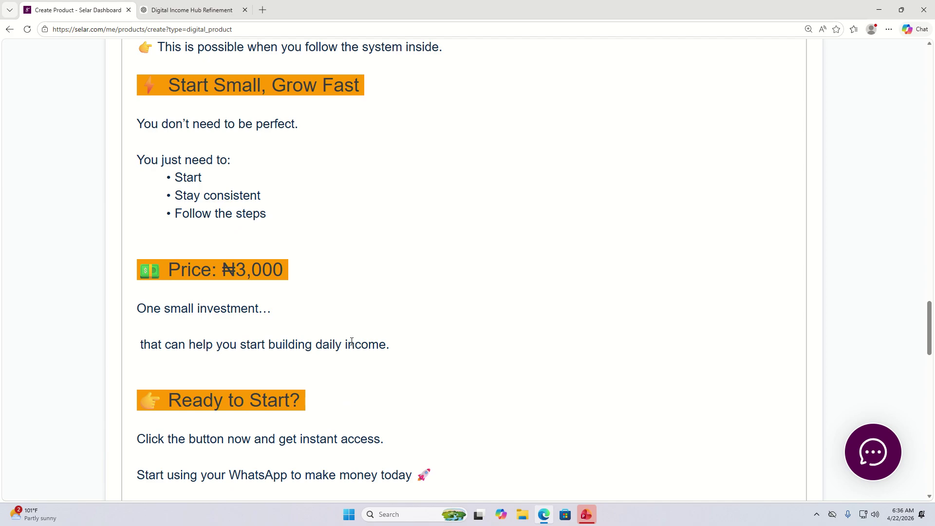
Set the amount in the description's Price heading to ₦4,500
click(245, 270)
scroll(334, 184, up, 1)
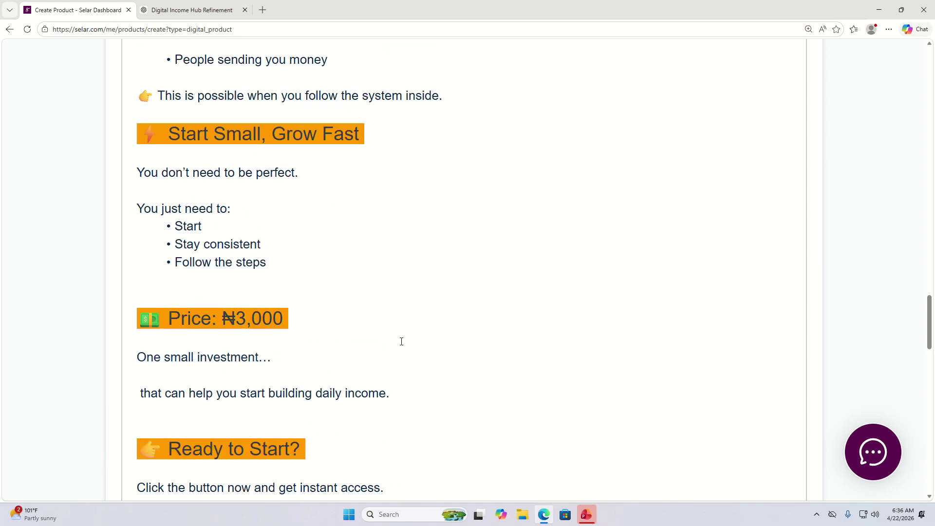
key(BackSpace)
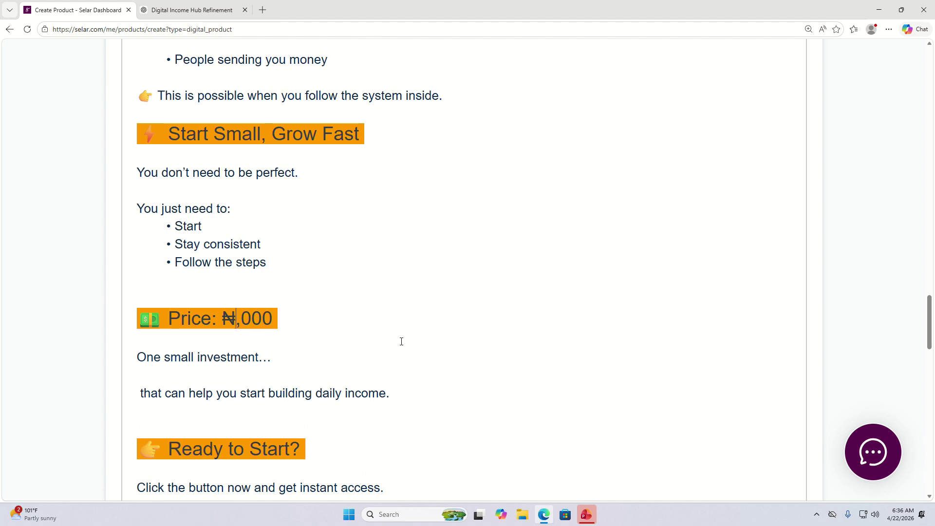
text(45)
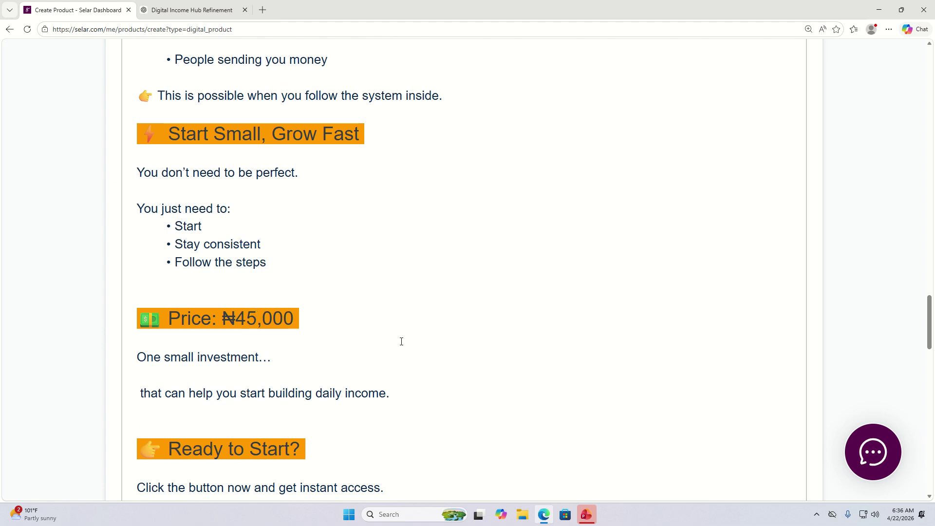
key(Left)
key(Delete)
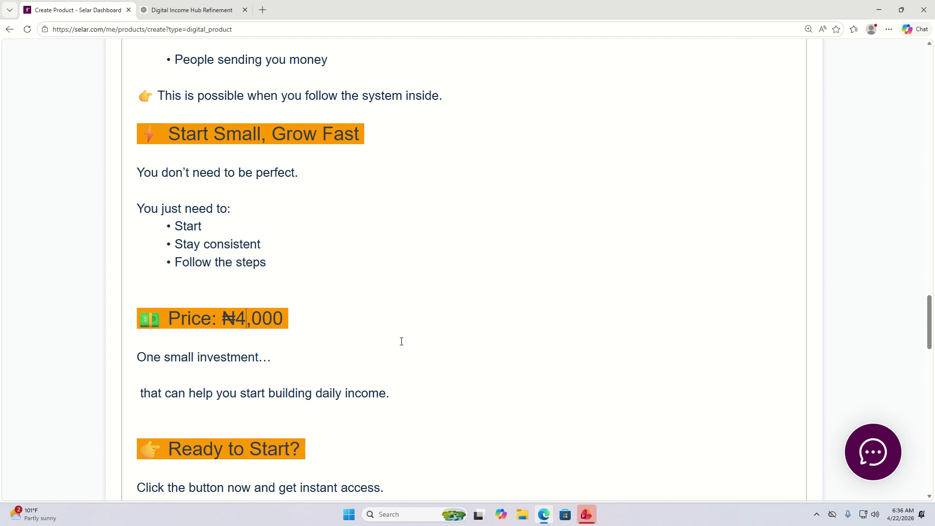
key(BackSpace)
text(5)
click(290, 357)
scroll(311, 435, down, 3)
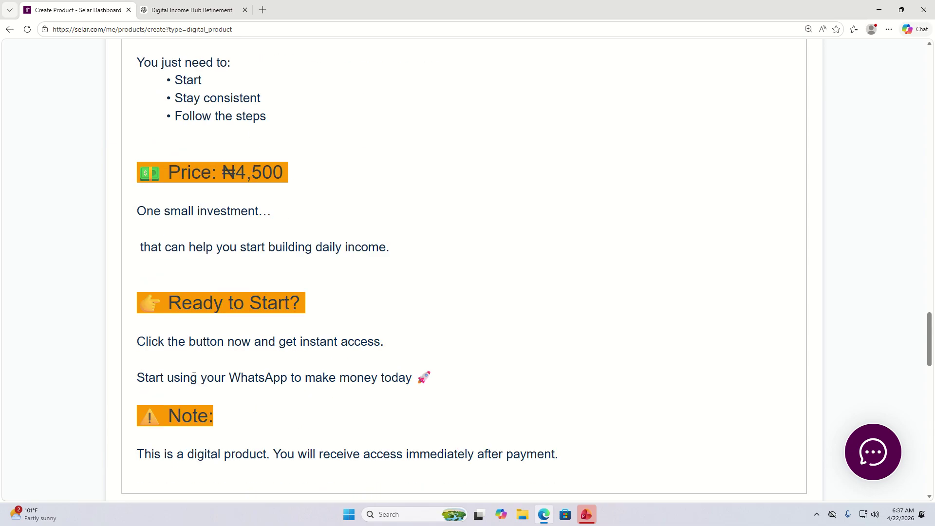
Delete the highlighted title "Make Money on WhatsApp: The Simple Daily System for Beginners" from the description, along with one blank line beneath it
scroll(293, 375, up, 18)
scroll(291, 373, up, 20)
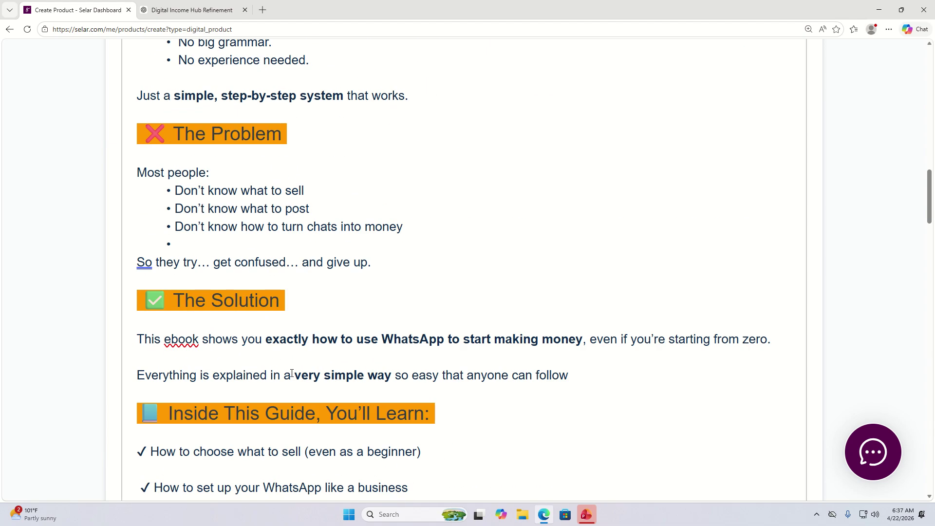
click(308, 383)
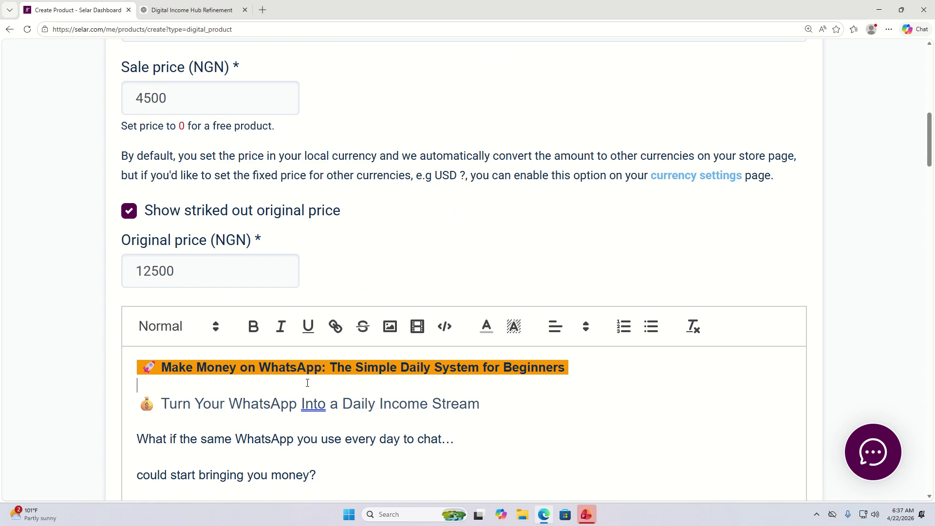
scroll(234, 430, down, 4)
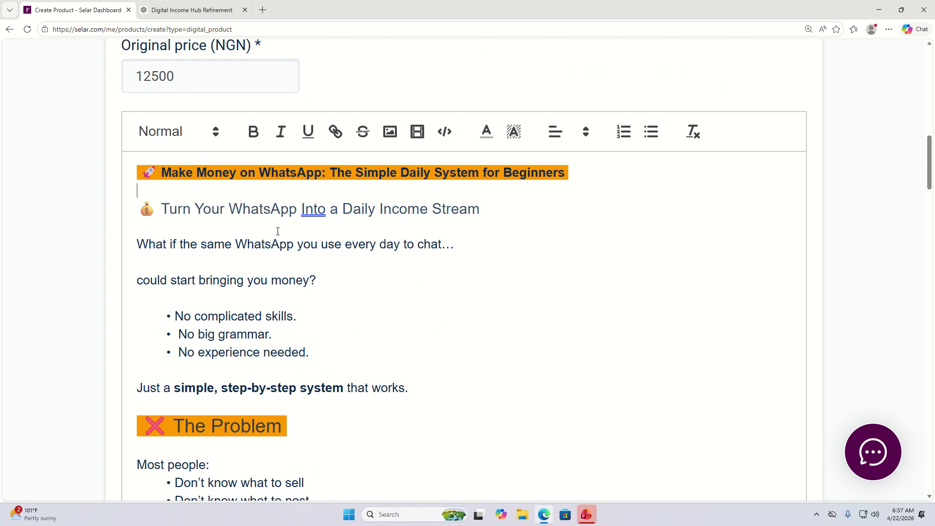
scroll(438, 252, up, 4)
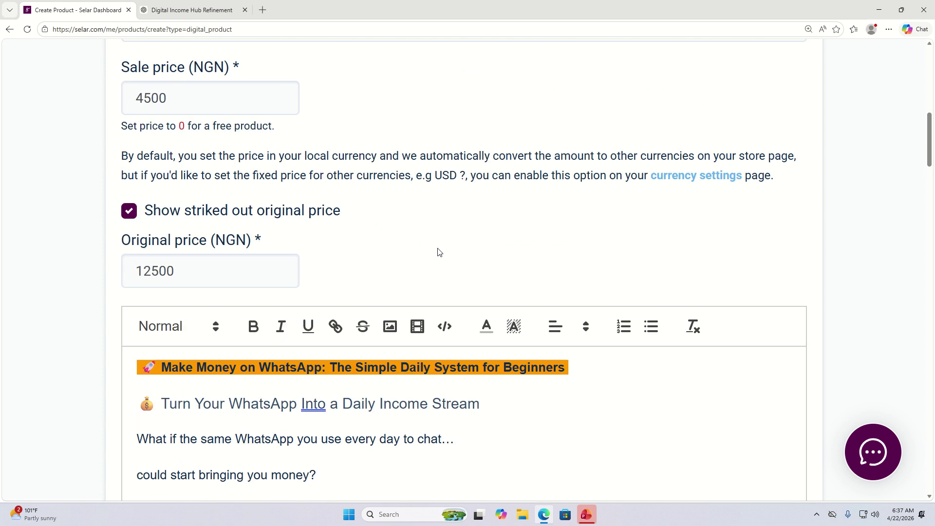
scroll(414, 259, up, 3)
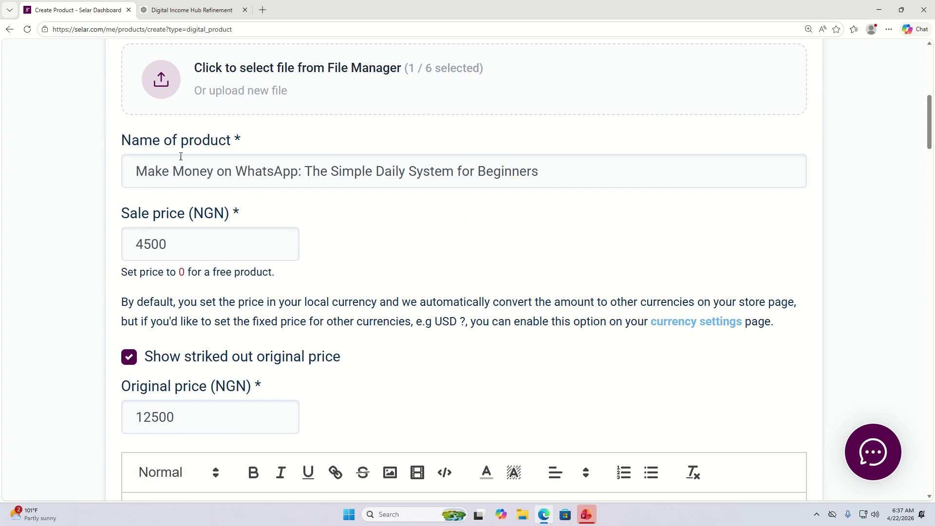
scroll(370, 278, down, 3)
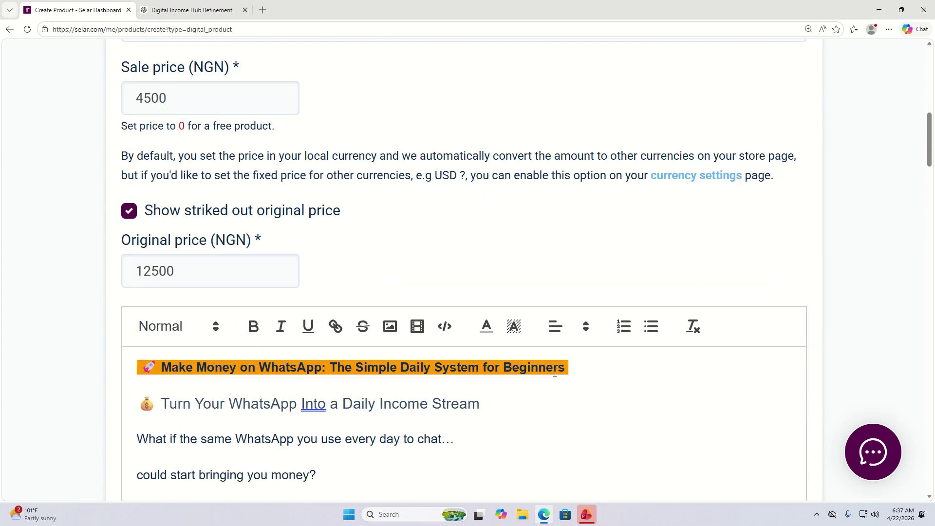
drag(570, 369, 133, 351)
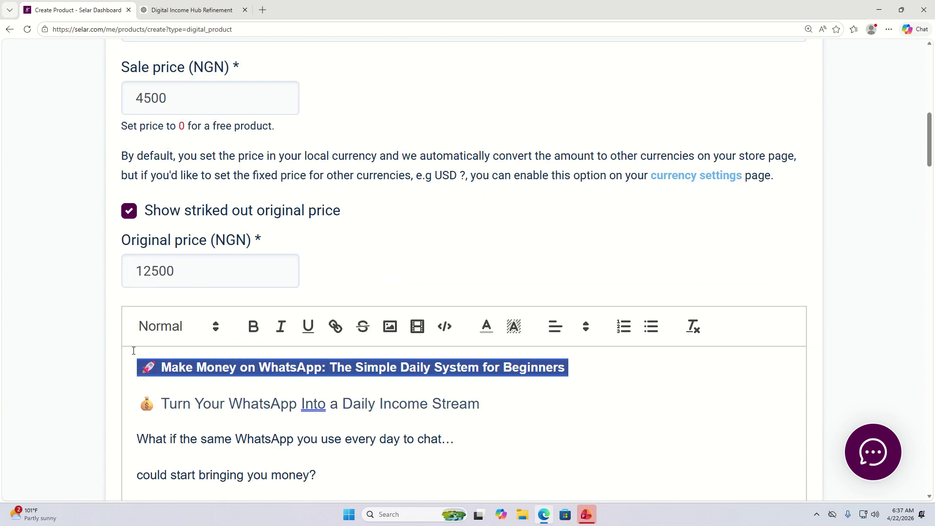
key(BackSpace)
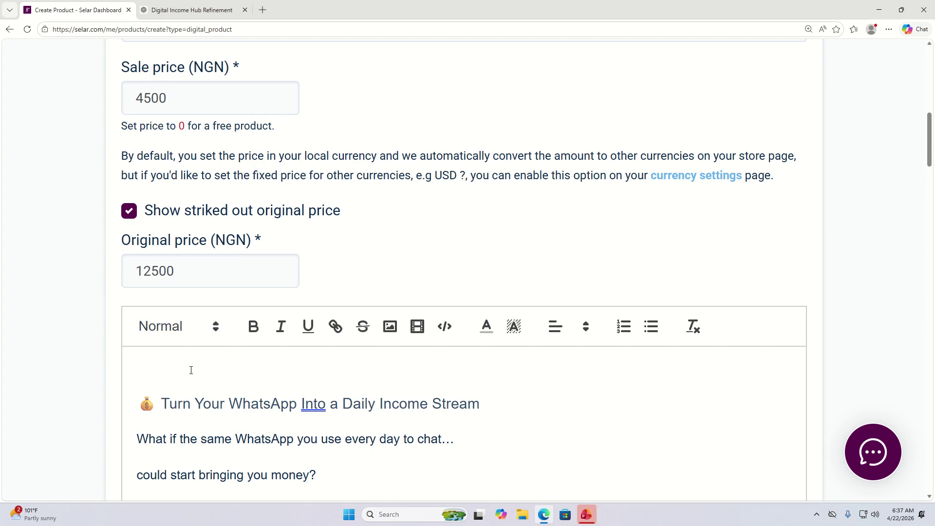
click(142, 394)
key(BackSpace)
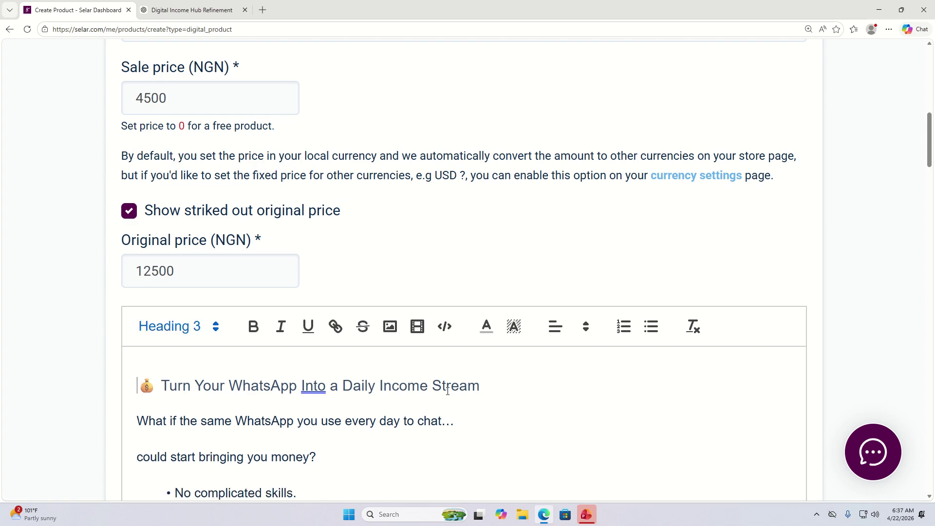
Apply an orange background highlight to the "Turn Your WhatsApp Into a Daily Income Stream" heading in the description
drag(499, 390, 179, 351)
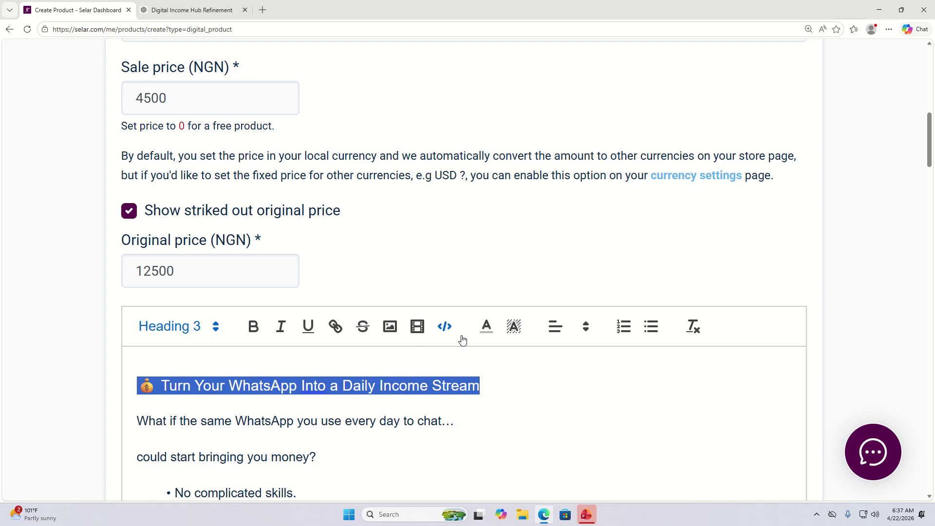
click(508, 339)
click(552, 352)
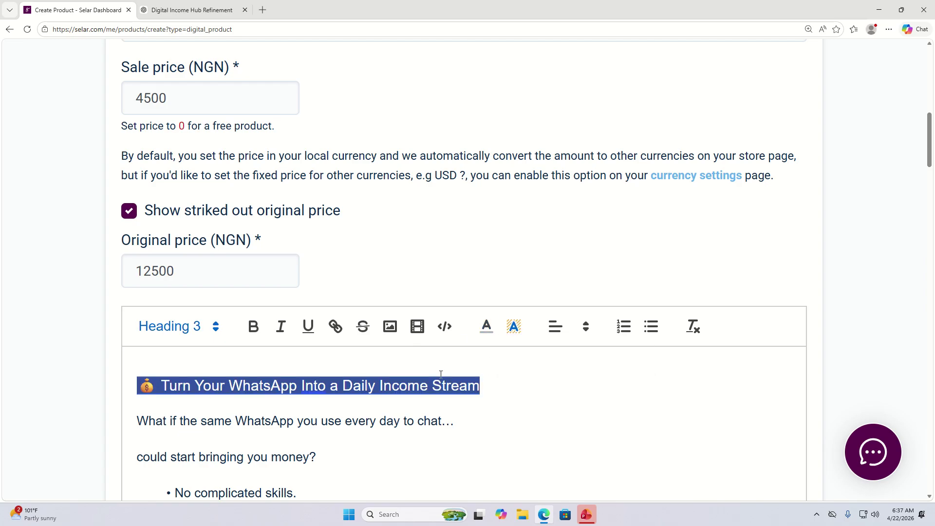
click(480, 387)
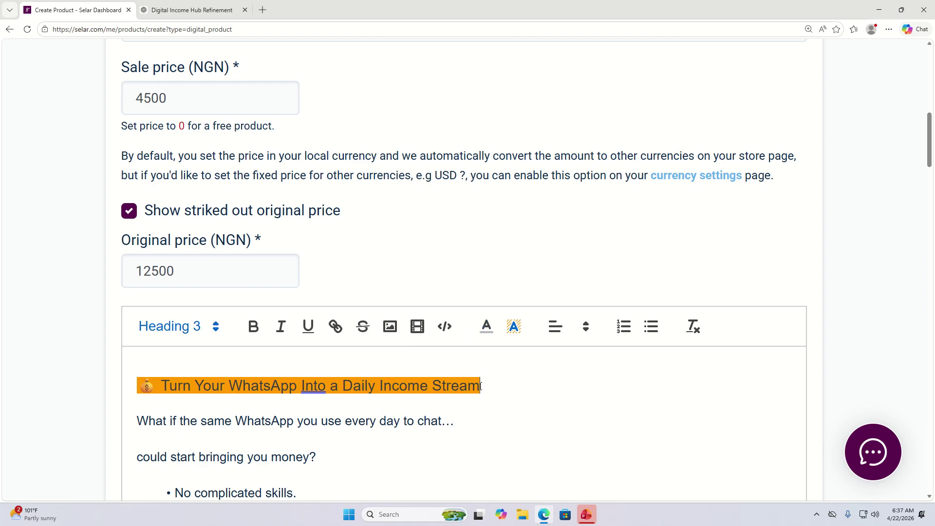
click(396, 397)
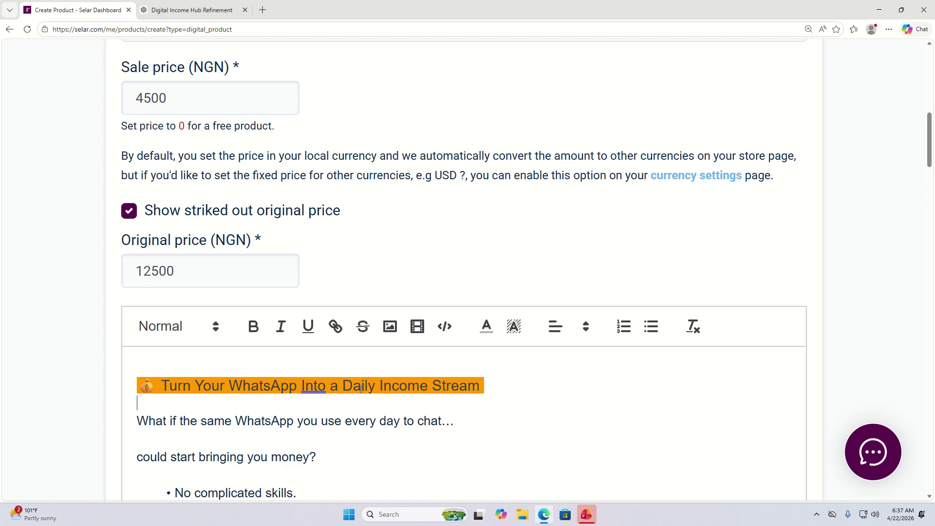
Format the highlighted "Turn Your WhatsApp Into a Daily Income Stream" line as Heading 2, like "The Problem" heading
scroll(396, 393, up, 5)
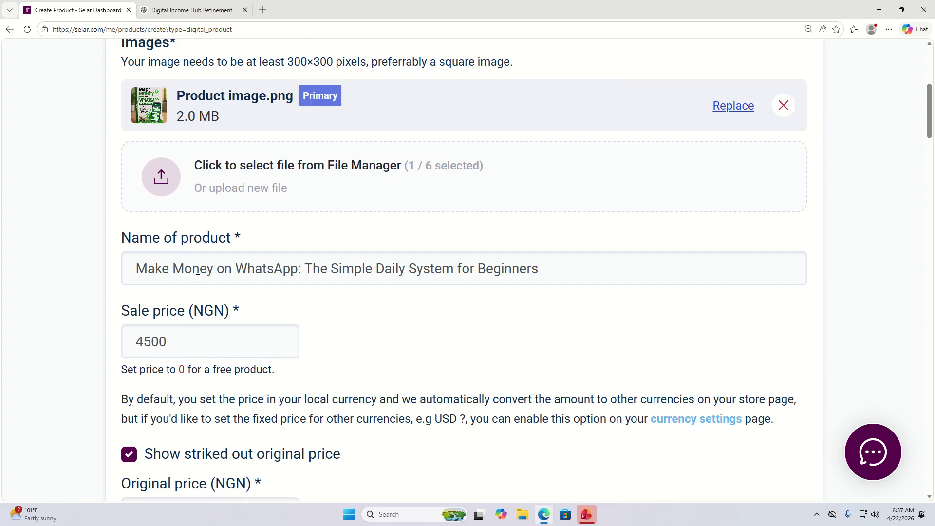
scroll(336, 402, down, 5)
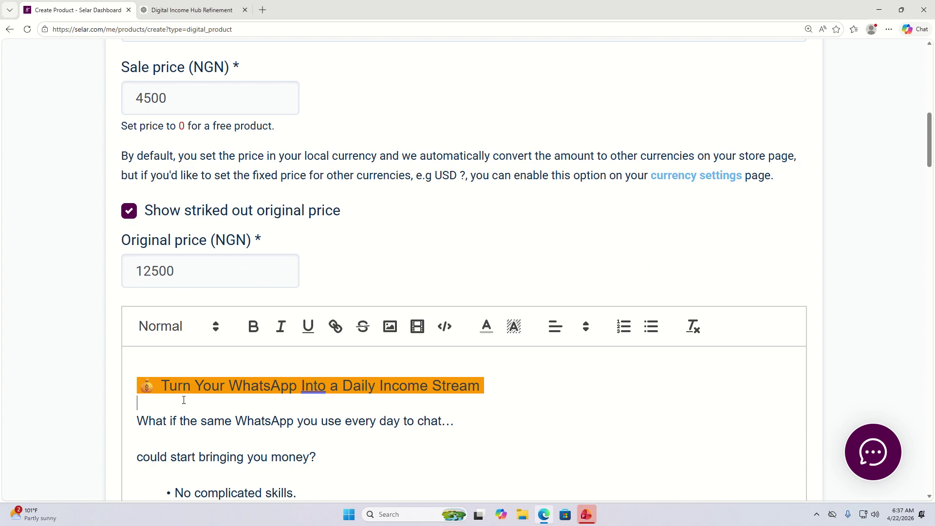
scroll(332, 409, down, 3)
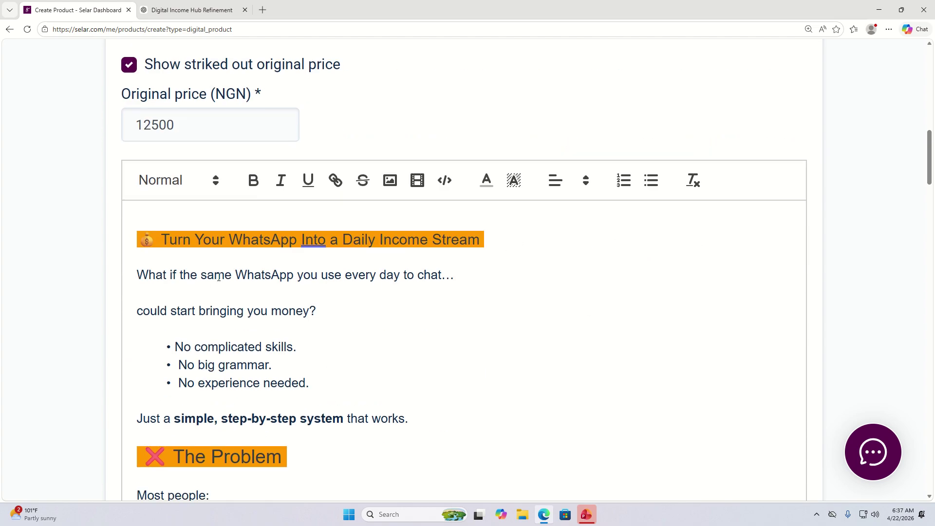
scroll(223, 387, down, 1)
click(223, 408)
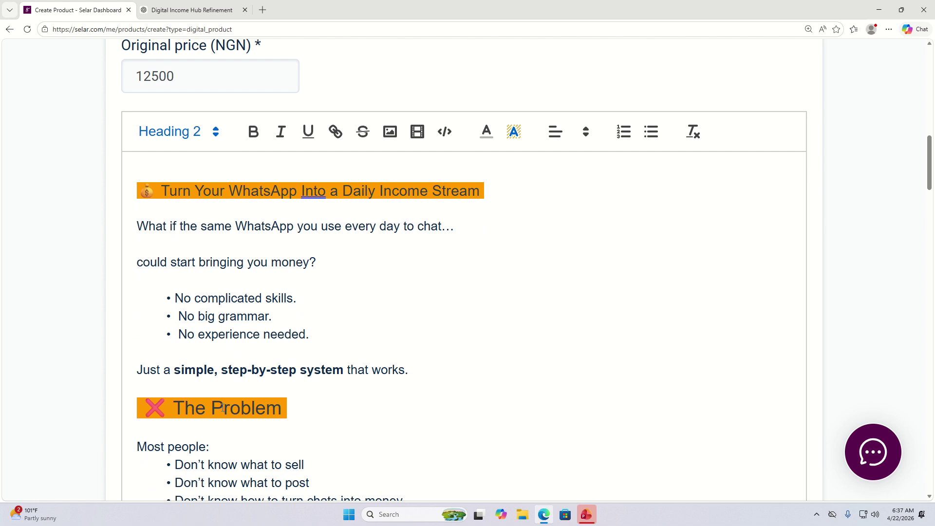
click(260, 190)
drag(487, 191, 188, 150)
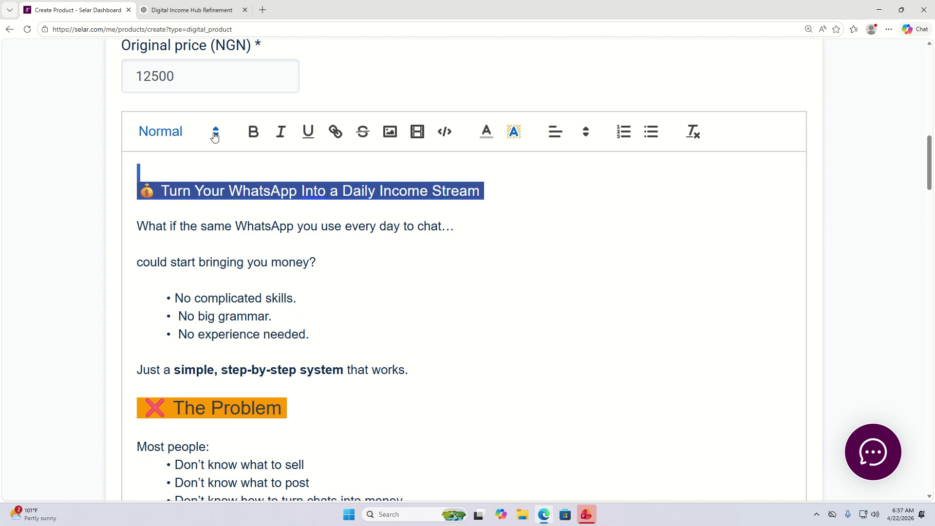
click(214, 138)
click(190, 193)
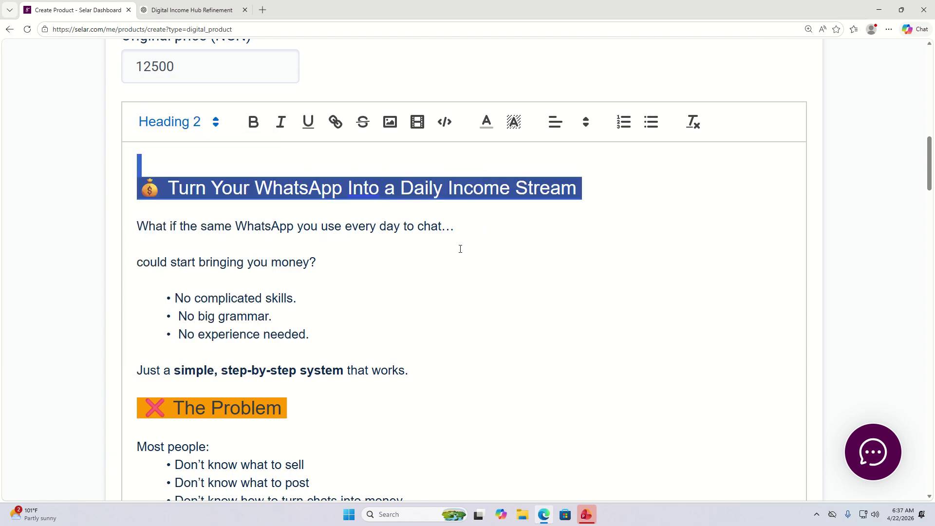
click(318, 263)
right_click(356, 201)
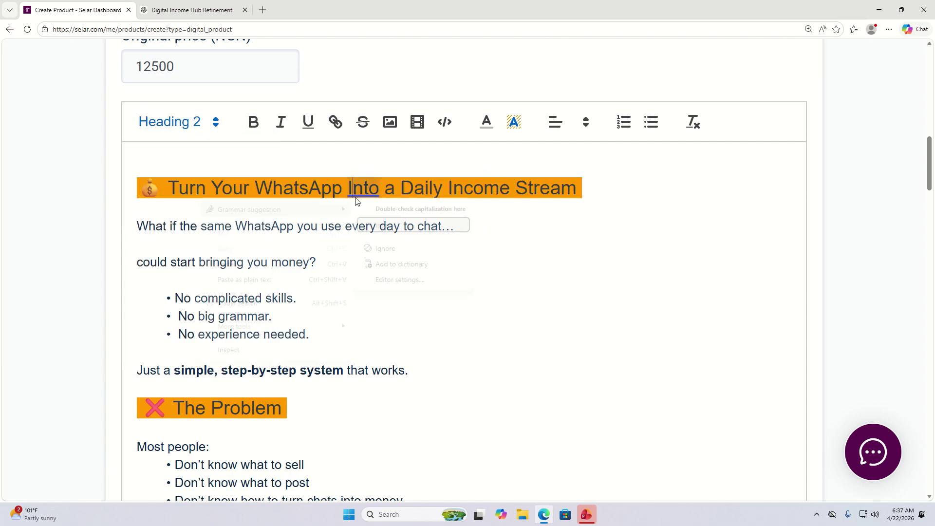
click(548, 301)
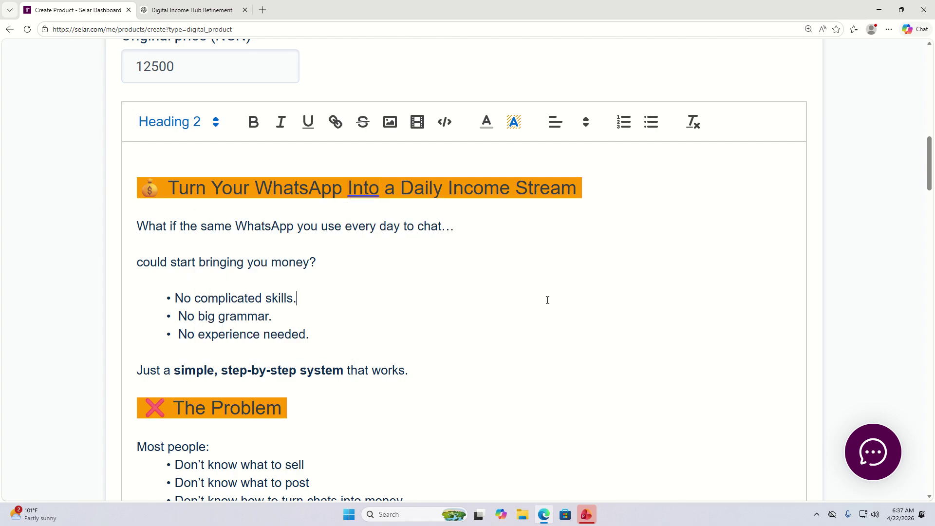
Add a blank line above and a blank line below "The Solution" heading in the description
scroll(311, 326, down, 5)
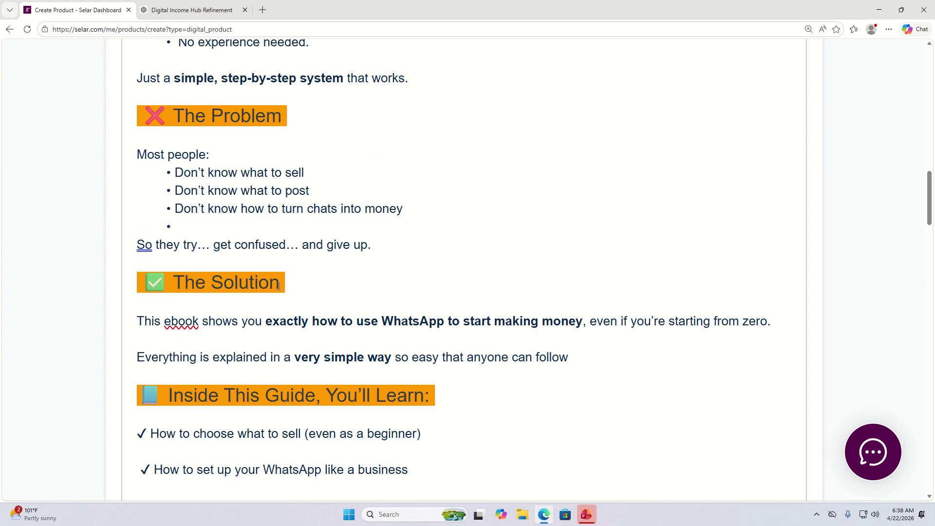
scroll(195, 335, down, 1)
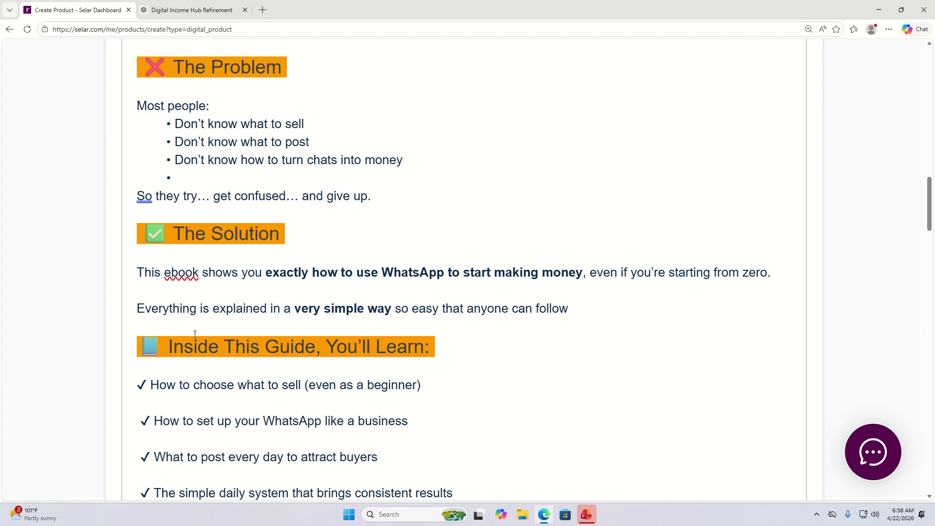
scroll(248, 331, down, 3)
scroll(254, 330, up, 2)
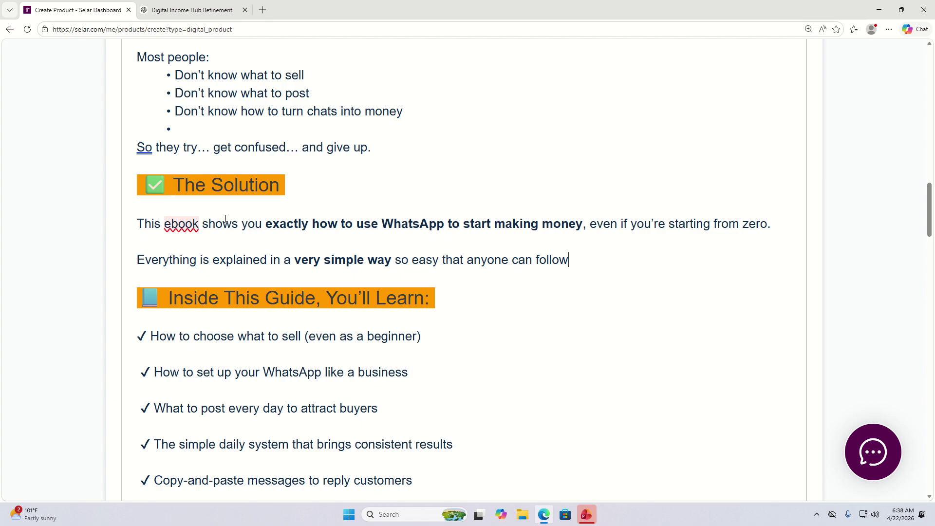
click(294, 190)
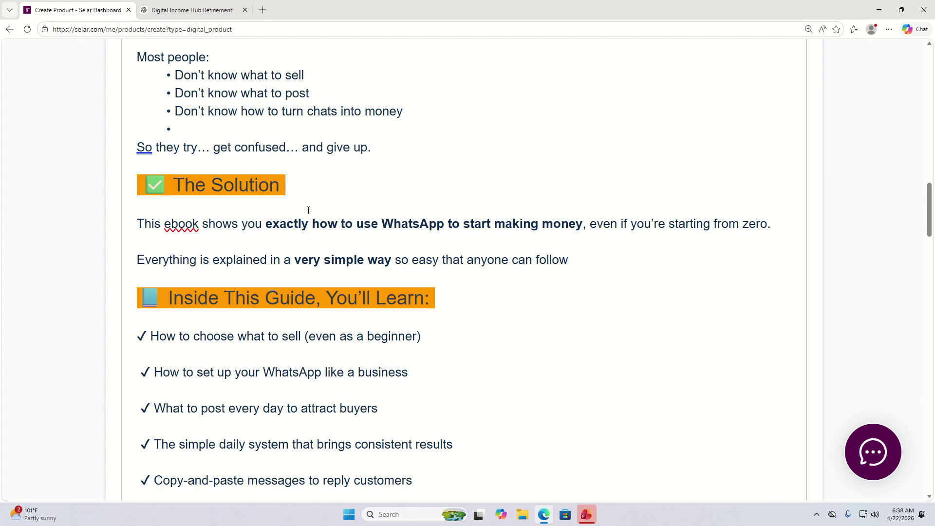
click(282, 236)
scroll(287, 250, up, 8)
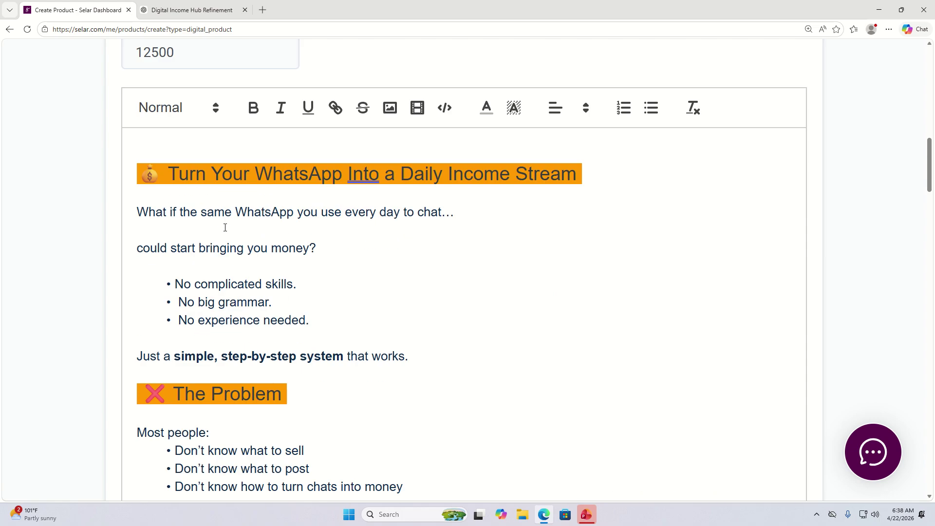
scroll(225, 227, down, 8)
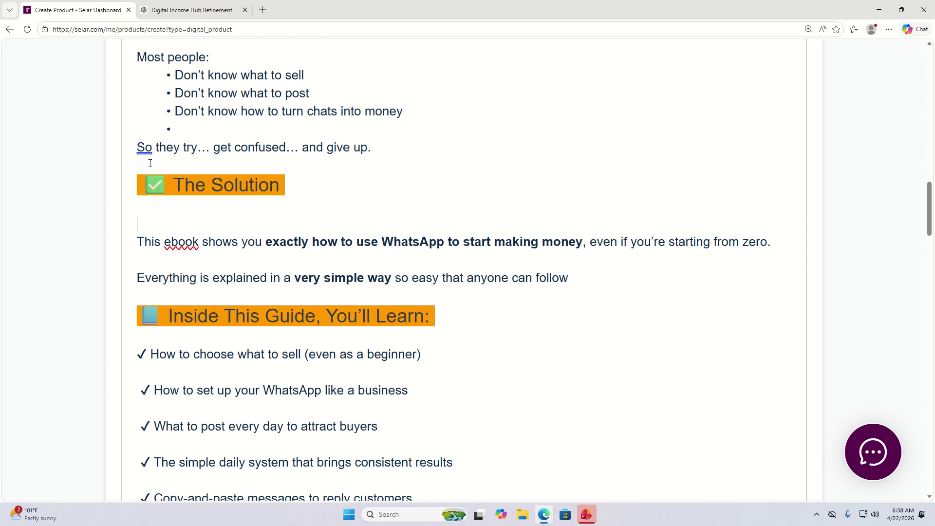
click(153, 165)
key(Return)
Insert the "Product Image" picture from the digital product folder on the blank line beneath "The Solution" heading
click(151, 240)
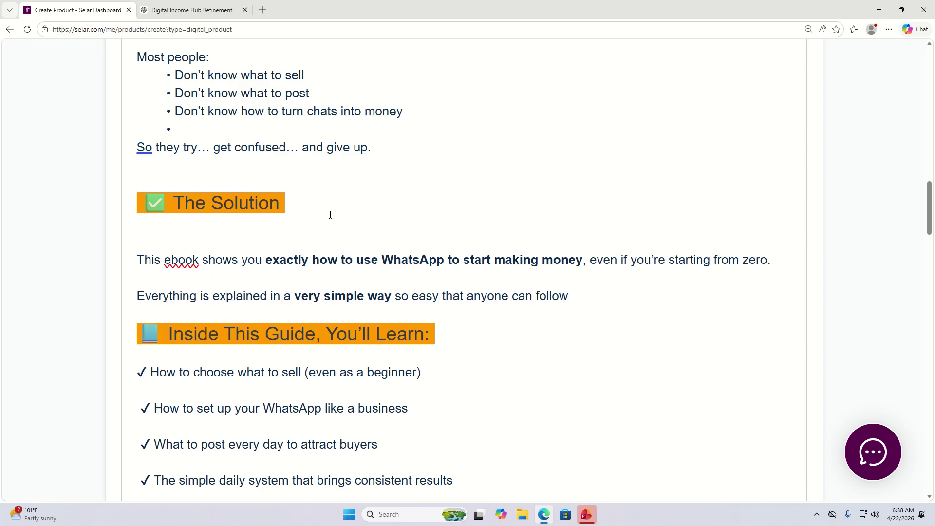
scroll(219, 281, up, 8)
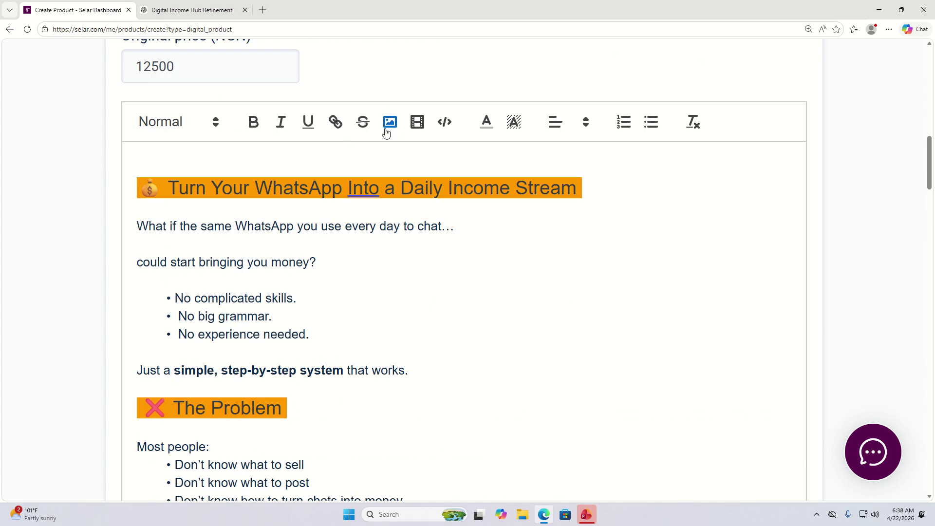
click(390, 129)
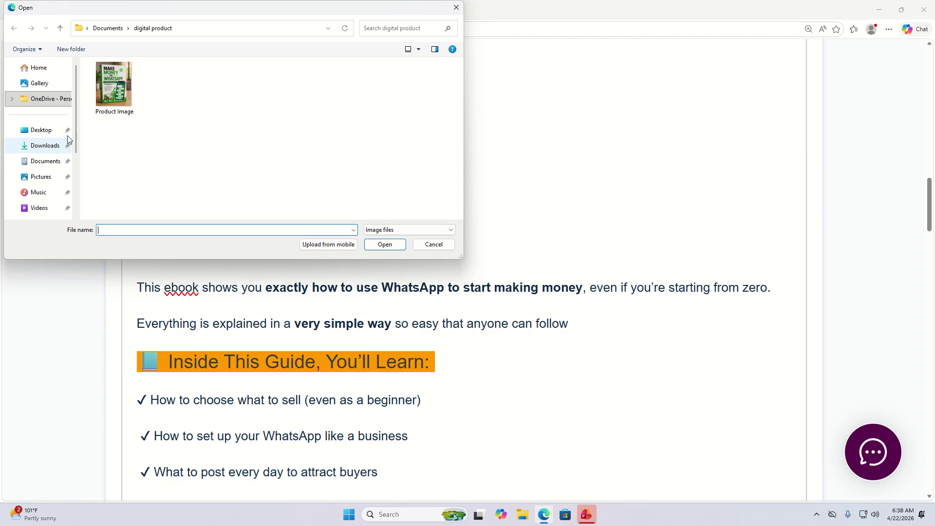
click(115, 97)
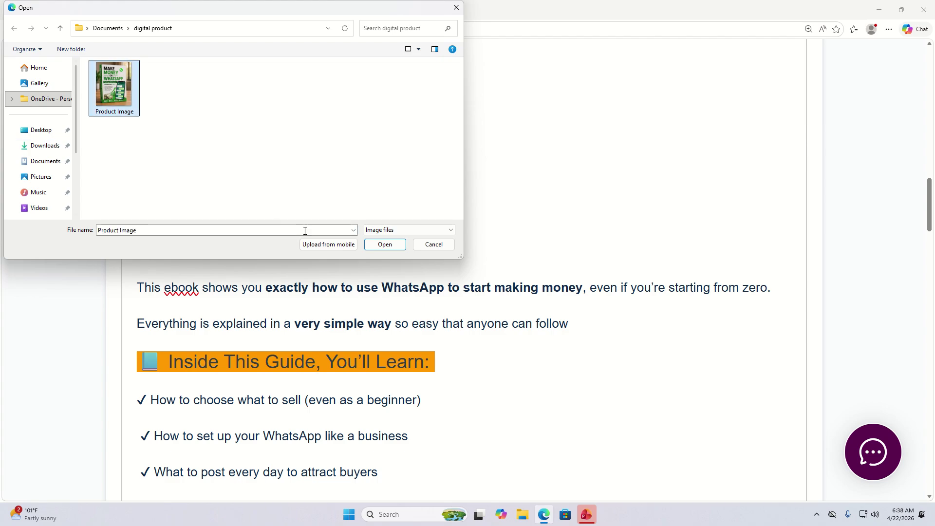
click(387, 247)
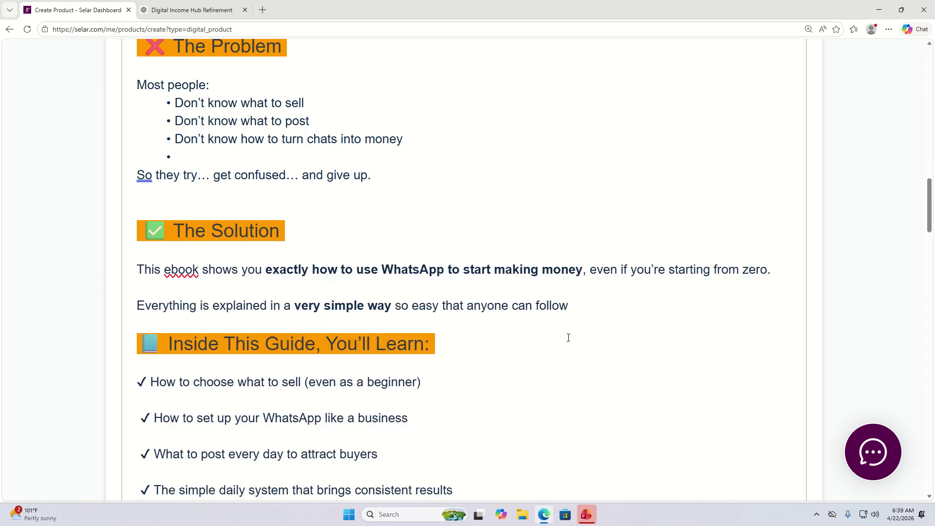
Shrink the inserted book cover image proportionally to a little under half the width of the description text
scroll(538, 307, down, 3)
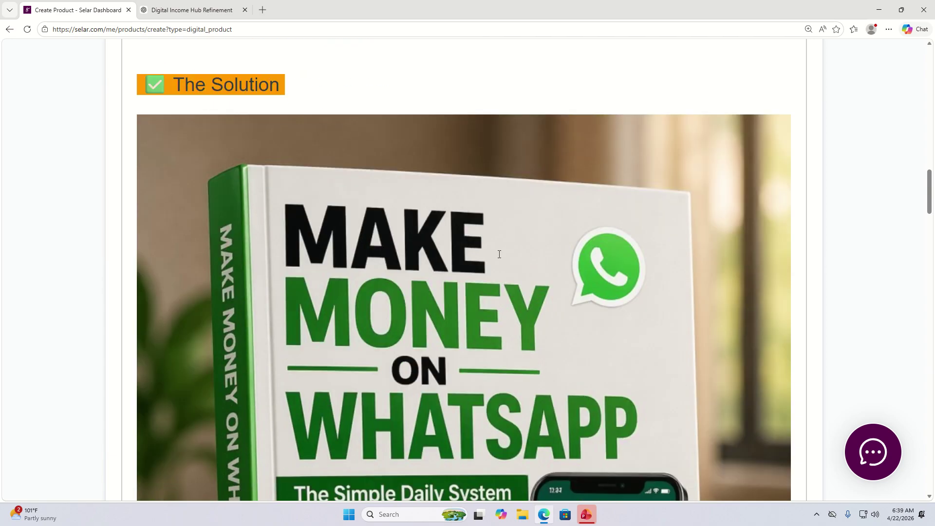
click(347, 238)
scroll(538, 298, down, 10)
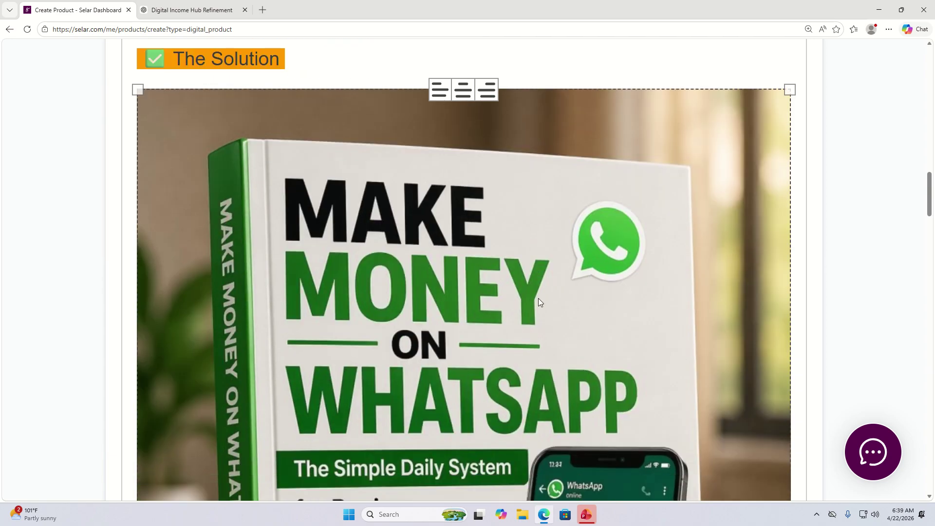
scroll(664, 367, down, 2)
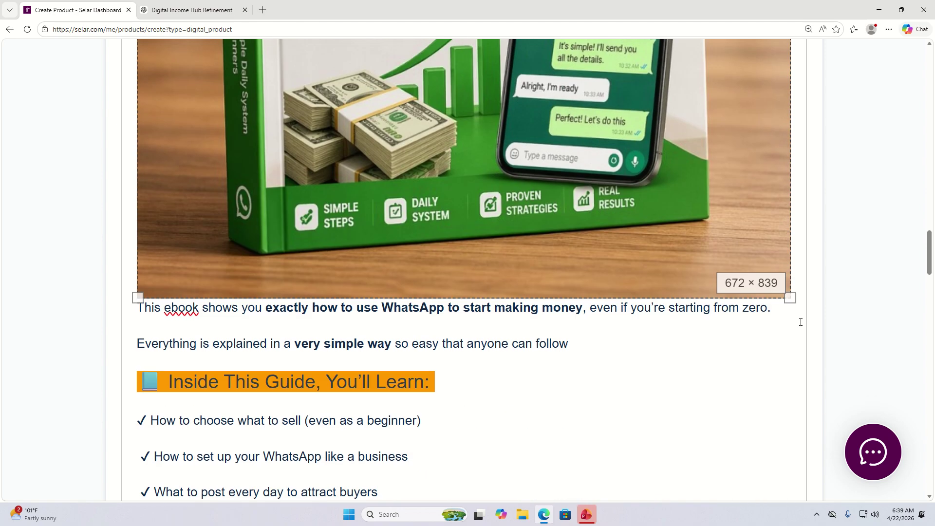
drag(789, 297, 597, 190)
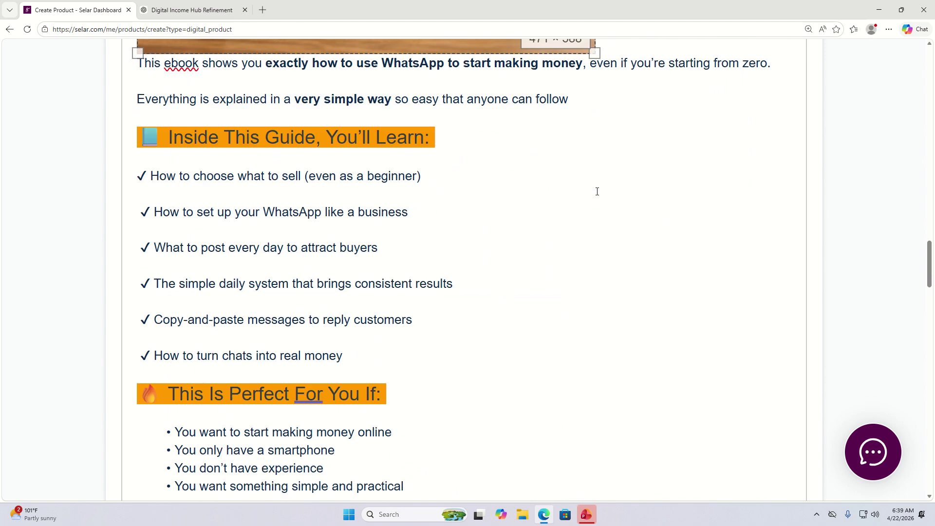
scroll(571, 178, down, 3)
scroll(548, 231, up, 8)
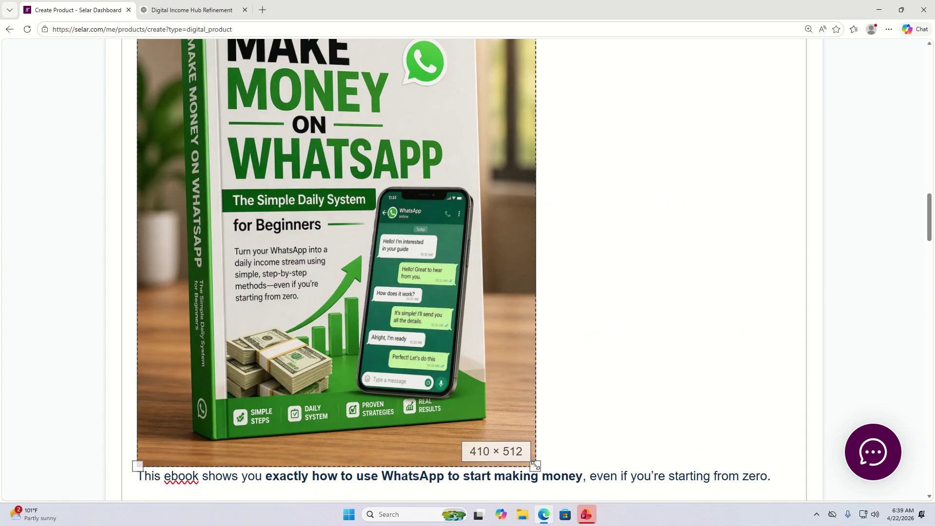
drag(535, 466, 439, 209)
scroll(515, 247, up, 4)
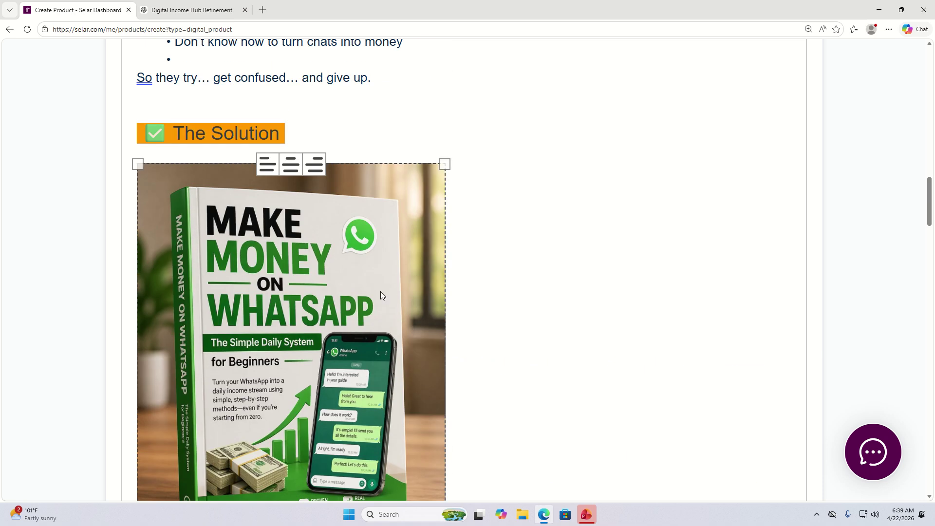
scroll(381, 292, down, 2)
drag(443, 450, 468, 394)
Add two blank lines between the book cover image and the "This ebook shows you" paragraph
click(457, 414)
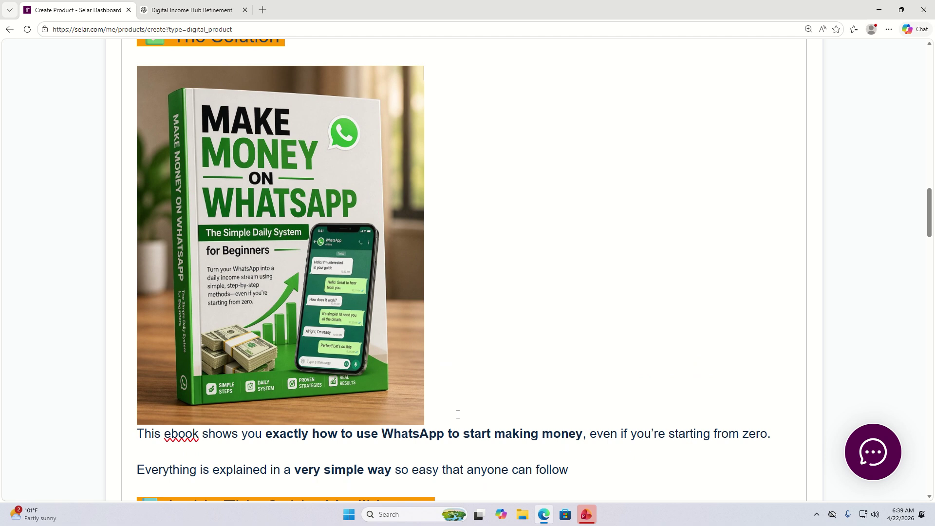
key(Return)
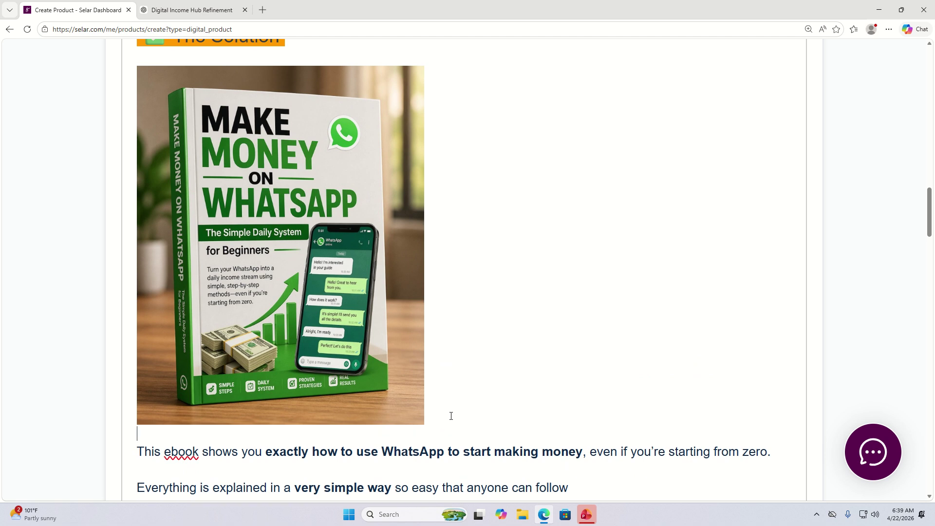
scroll(441, 409, up, 4)
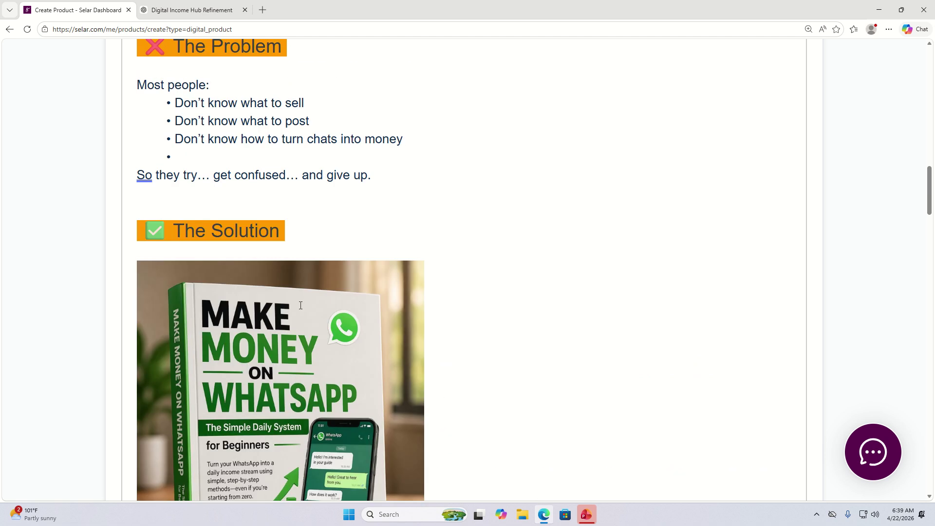
scroll(487, 316, down, 4)
scroll(269, 172, up, 3)
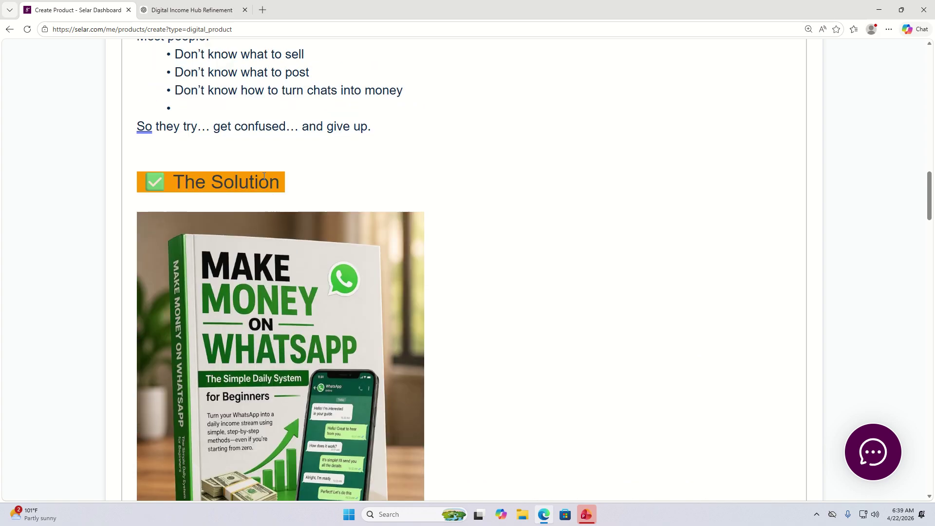
Add a blank line above the "Imagine This…" heading in the description
scroll(349, 347, down, 16)
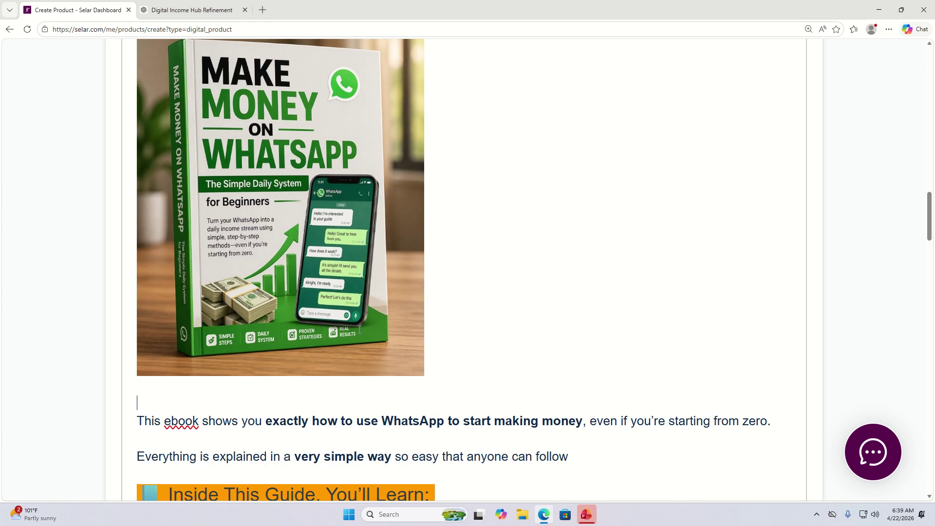
scroll(352, 305, down, 7)
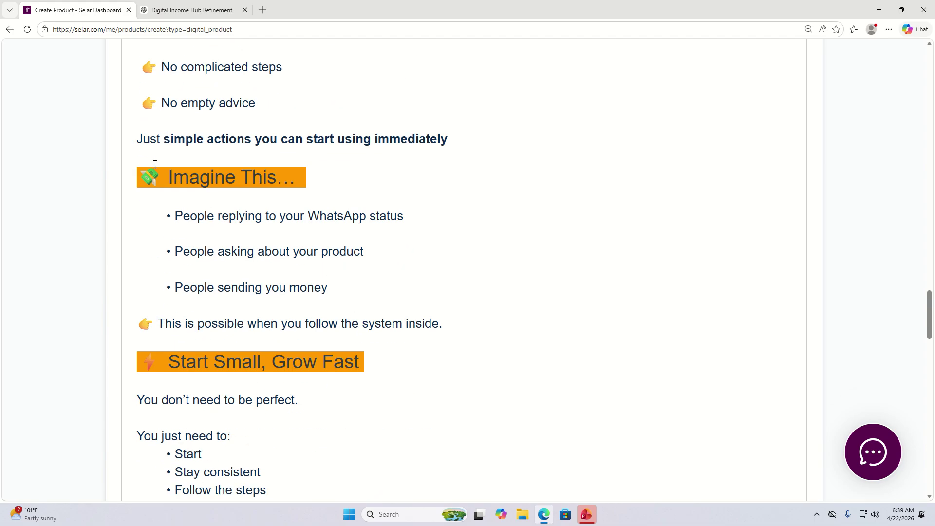
click(155, 153)
key(Return)
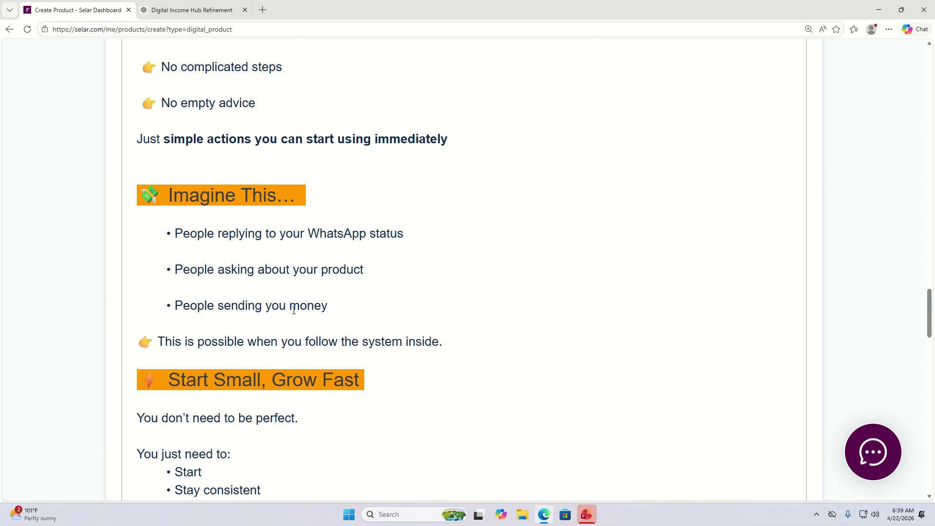
Add a trailing space to the "Note:" heading and check the spacing of the "Price" and "Ready to Start?" sections
scroll(294, 310, down, 15)
scroll(290, 319, up, 4)
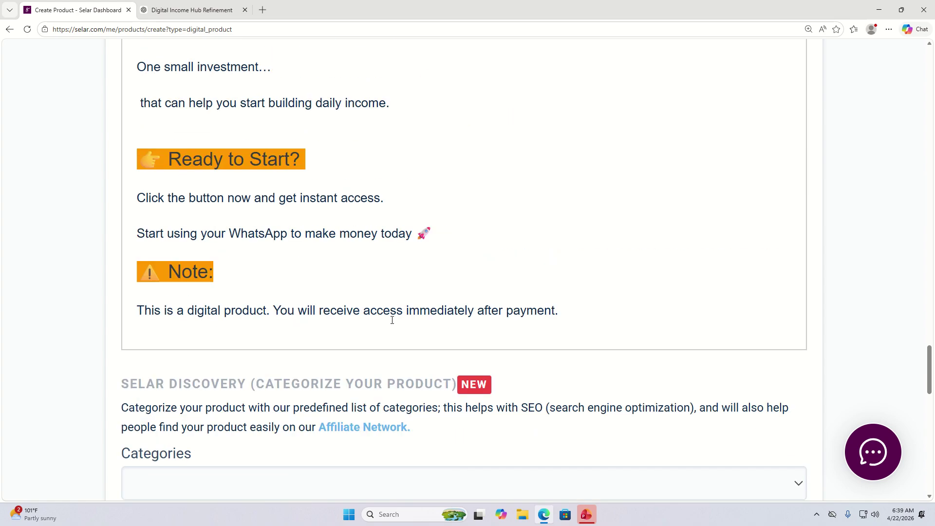
click(214, 269)
scroll(391, 273, up, 7)
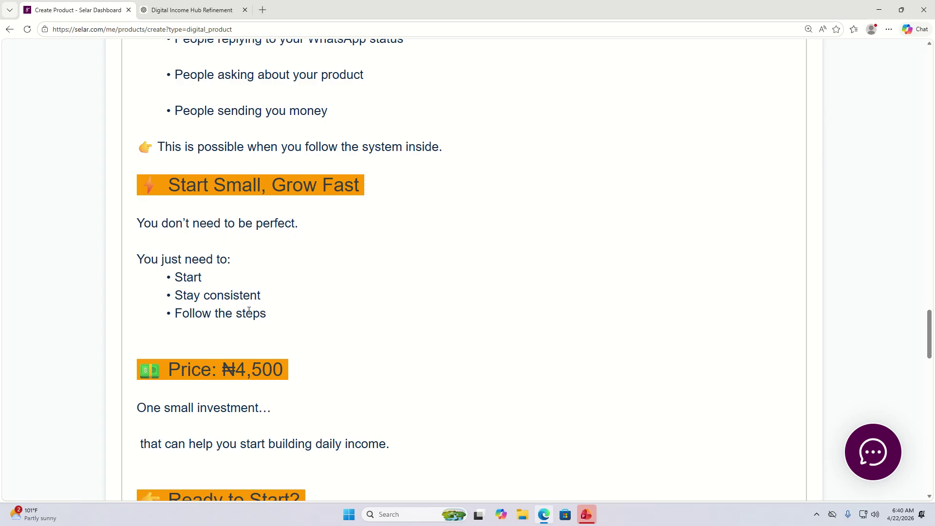
scroll(273, 317, down, 3)
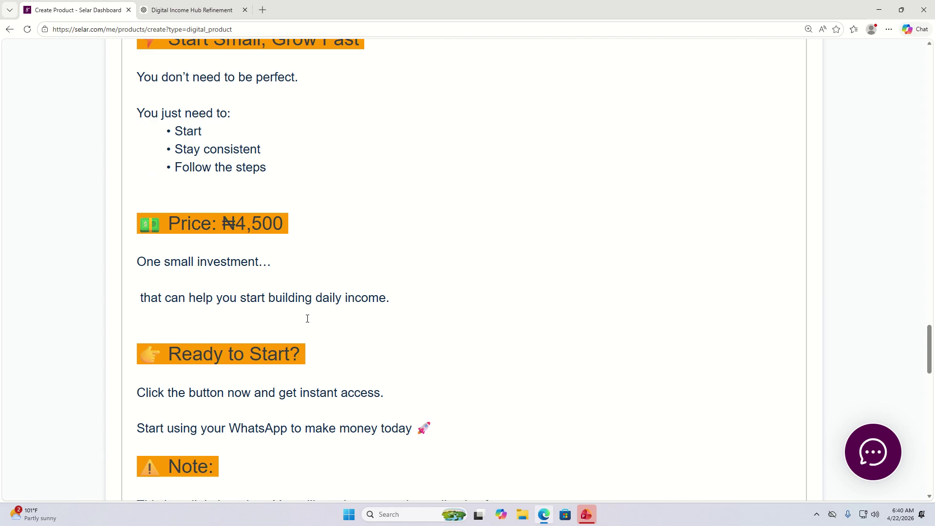
Add a blank line at the end of the description, below the "This is a digital product" sentence
scroll(268, 270, down, 4)
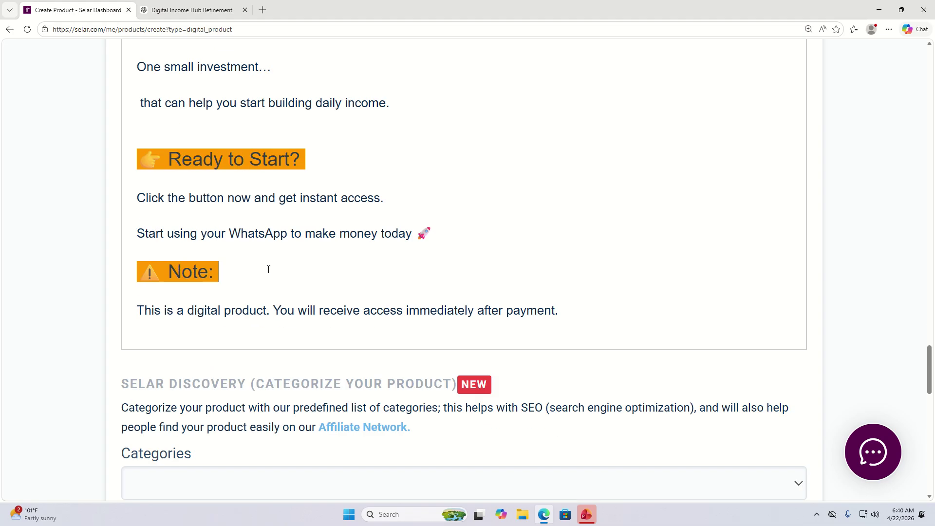
click(245, 330)
key(Return)
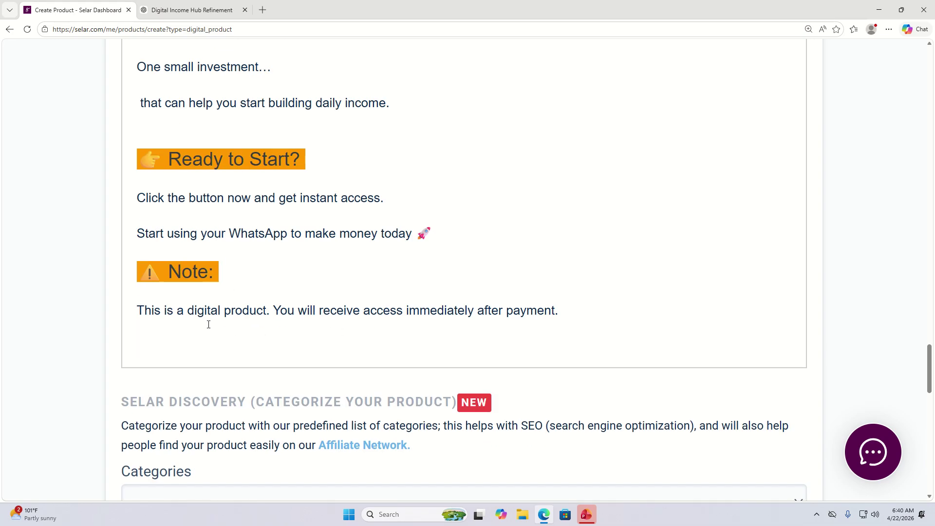
Shrink the book cover image in the description proportionally to 279 × 348
scroll(267, 304, up, 15)
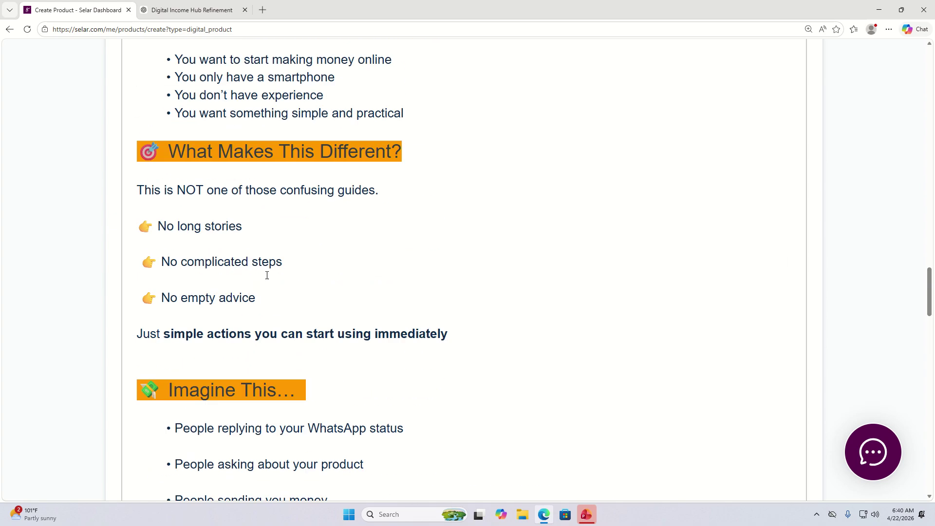
scroll(375, 404, up, 5)
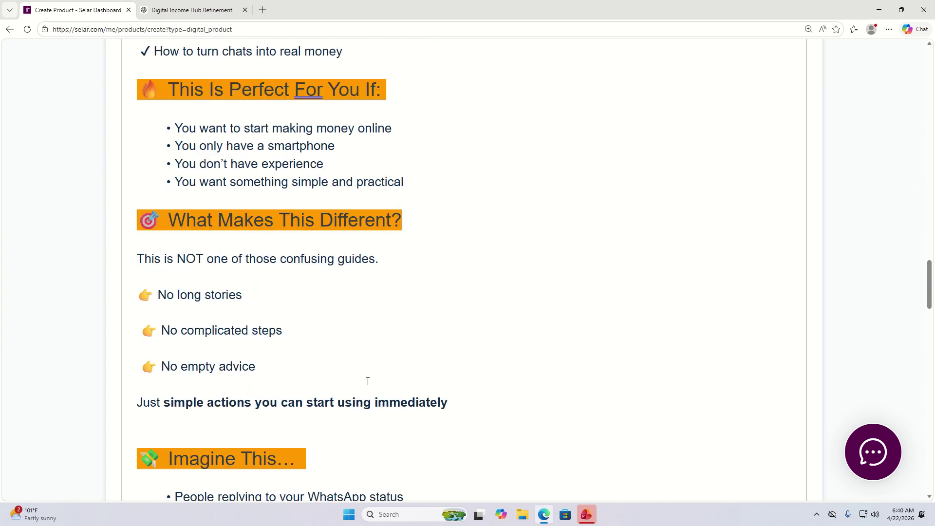
scroll(390, 325, up, 7)
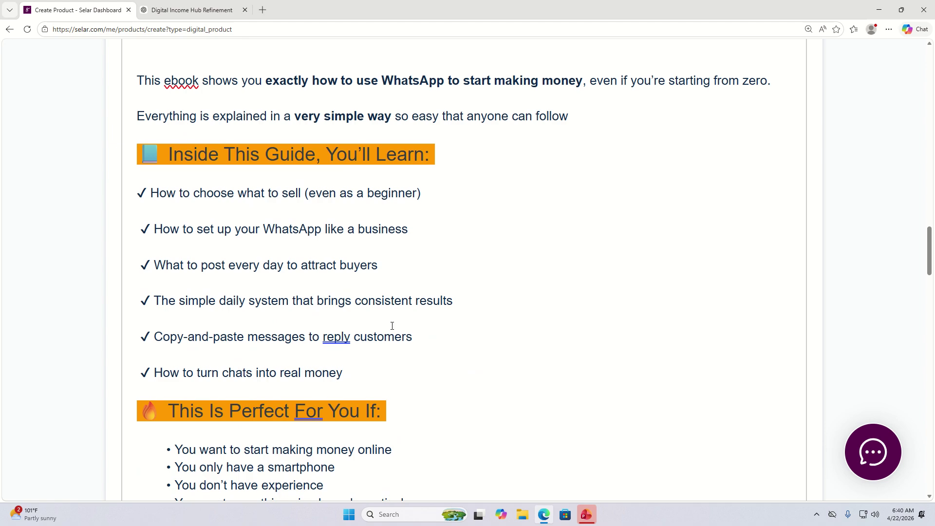
scroll(385, 275, up, 2)
click(384, 275)
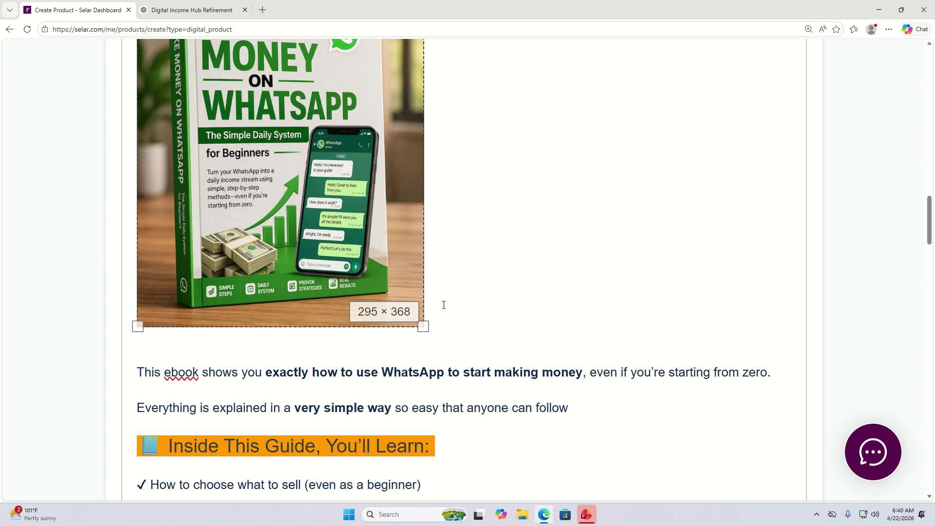
drag(420, 320, 419, 306)
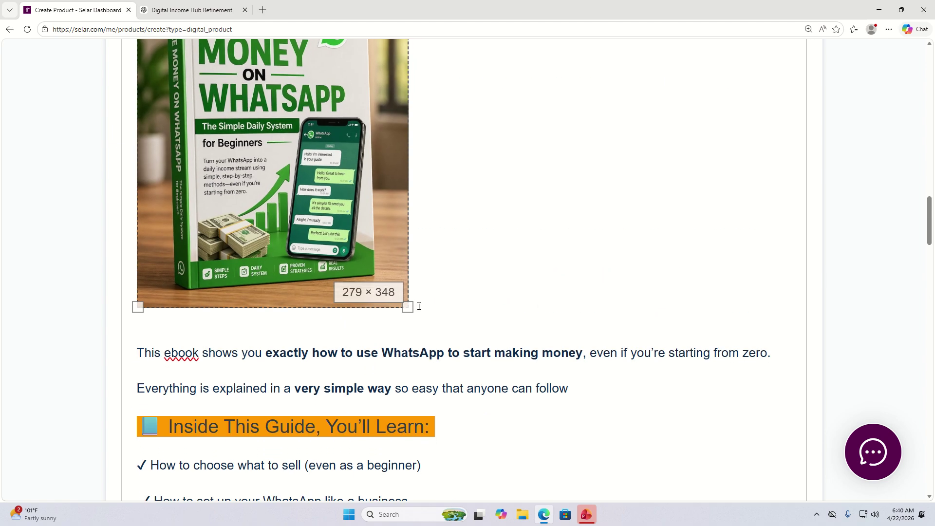
Categorize the product under Wealth and Finance with the sub-category Personal Finance
scroll(468, 312, up, 15)
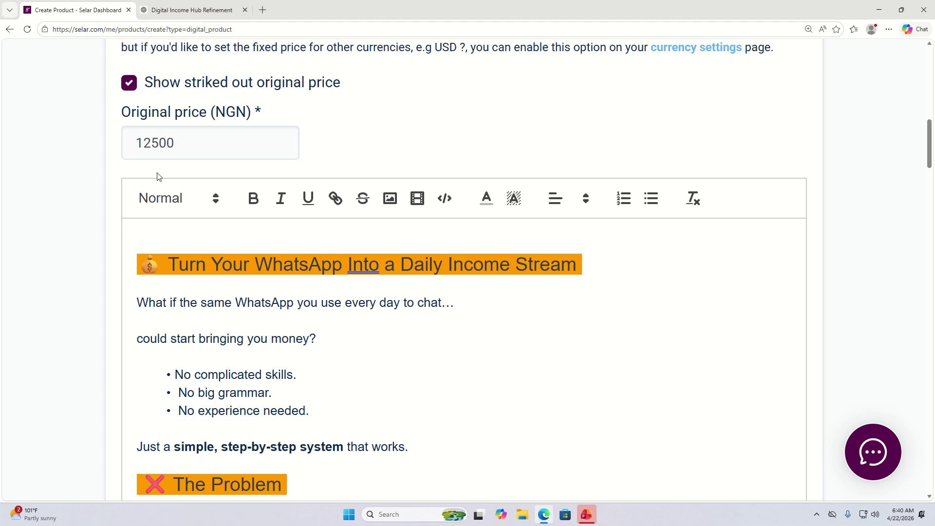
scroll(258, 192, up, 4)
scroll(203, 184, down, 12)
scroll(345, 329, down, 20)
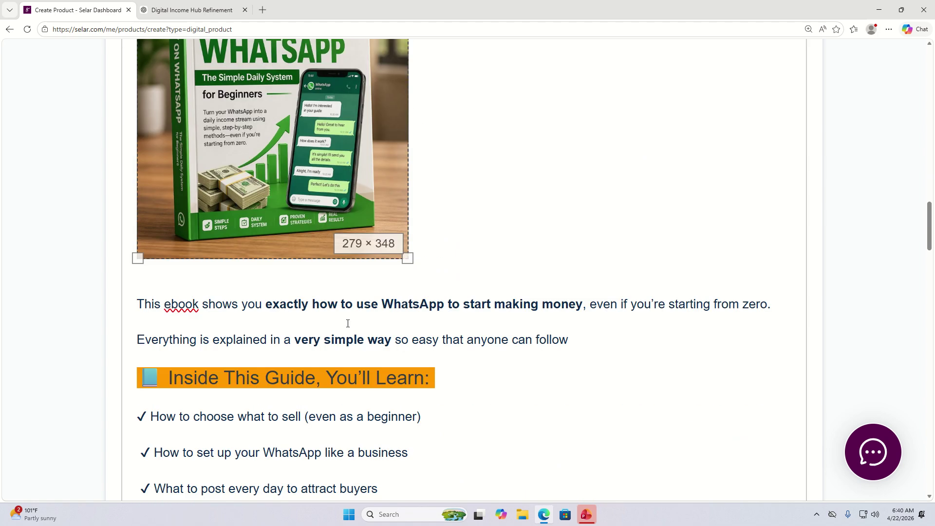
scroll(486, 358, down, 12)
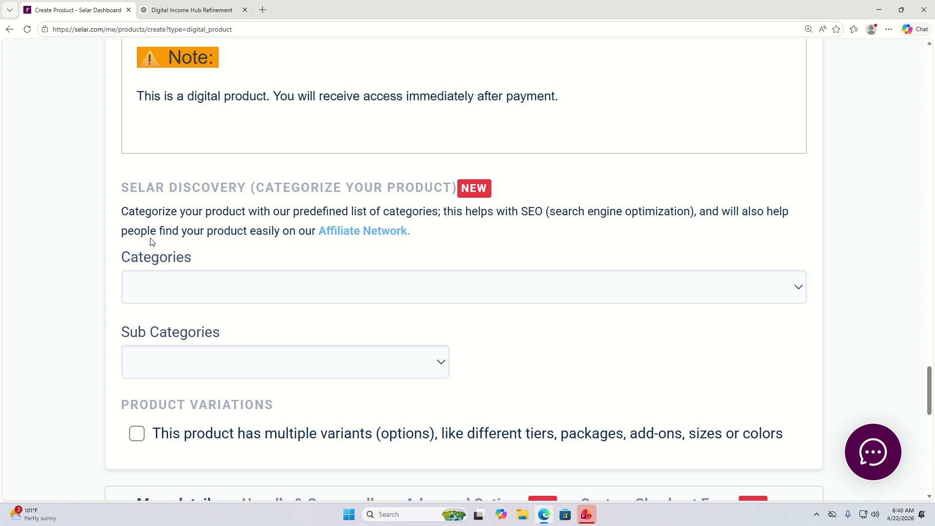
click(192, 294)
scroll(361, 265, down, 1)
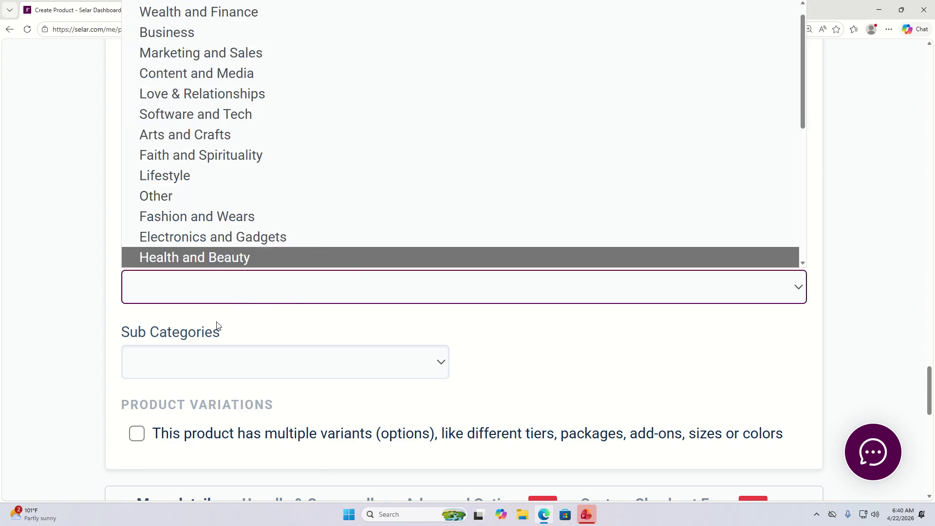
scroll(376, 188, up, 1)
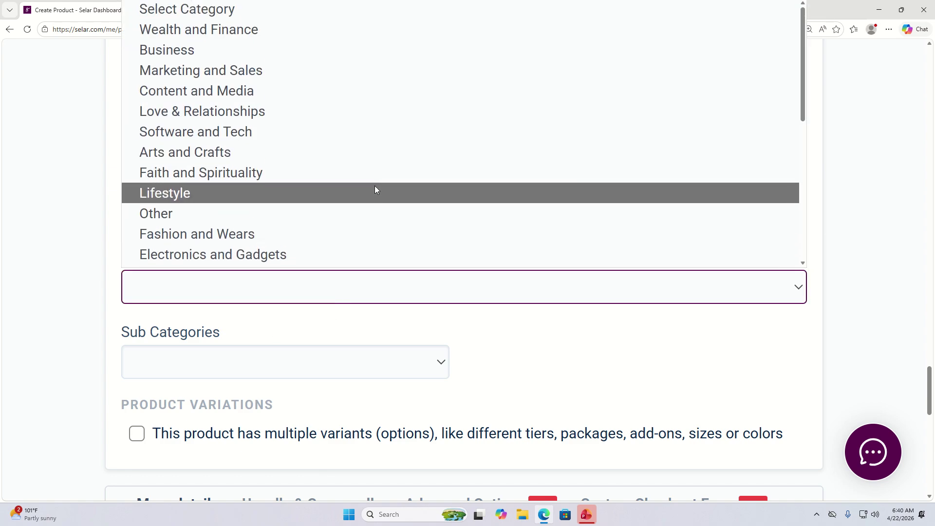
click(247, 31)
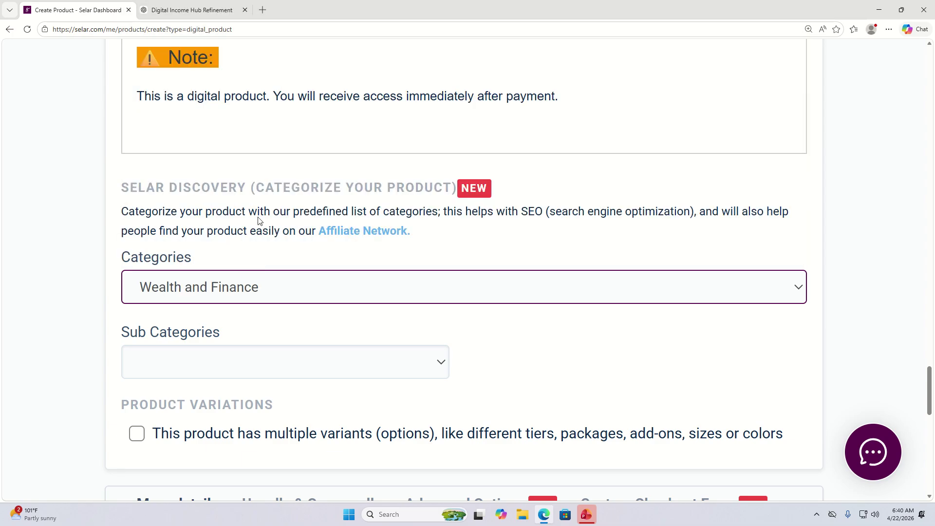
scroll(282, 341, down, 1)
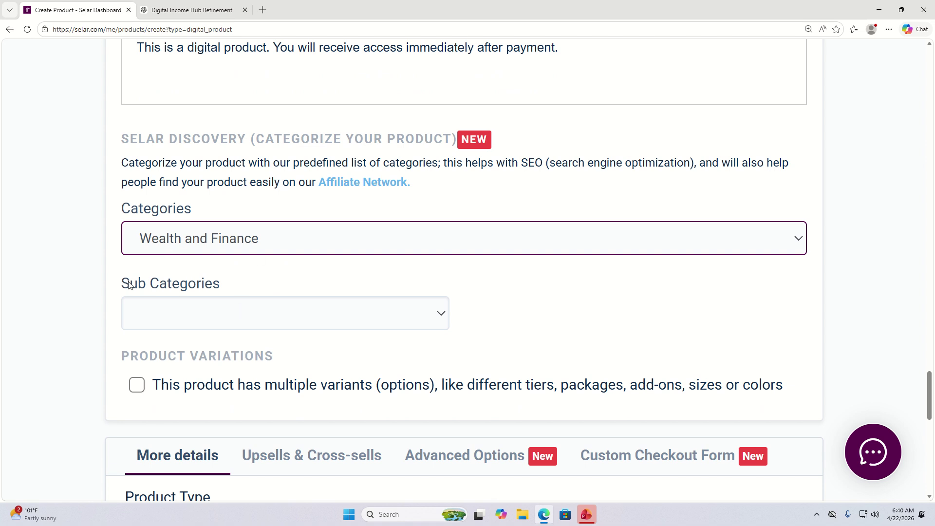
click(248, 327)
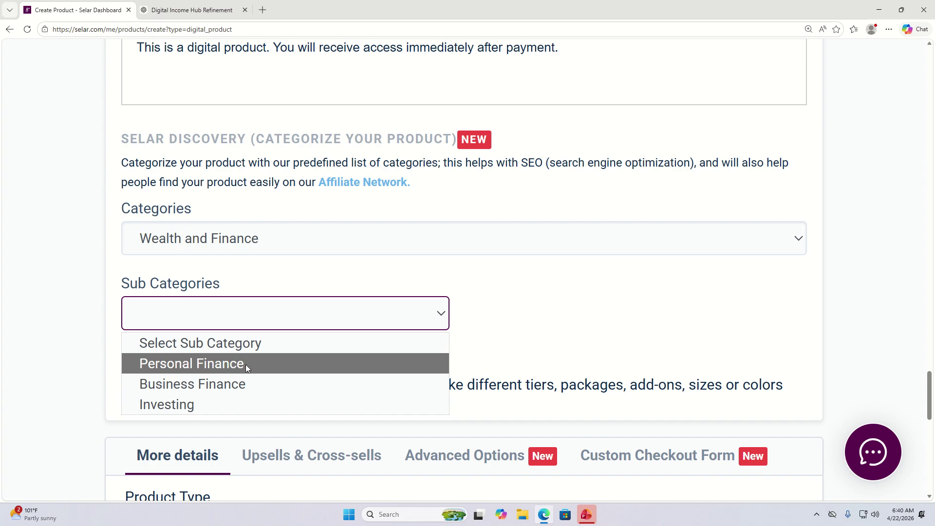
click(211, 373)
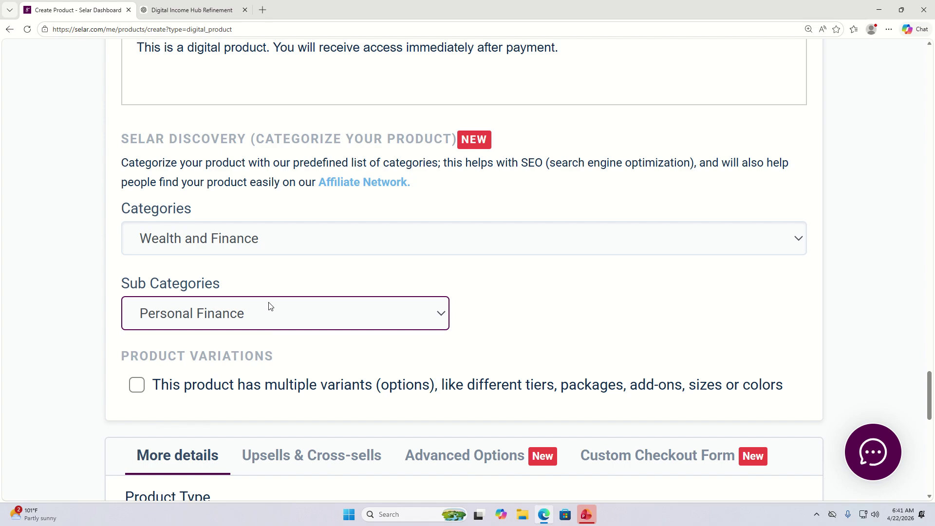
Review the product's additional details, preview the Read online only (PDF) access type, and return the file access to Downloadable file
scroll(271, 373, down, 2)
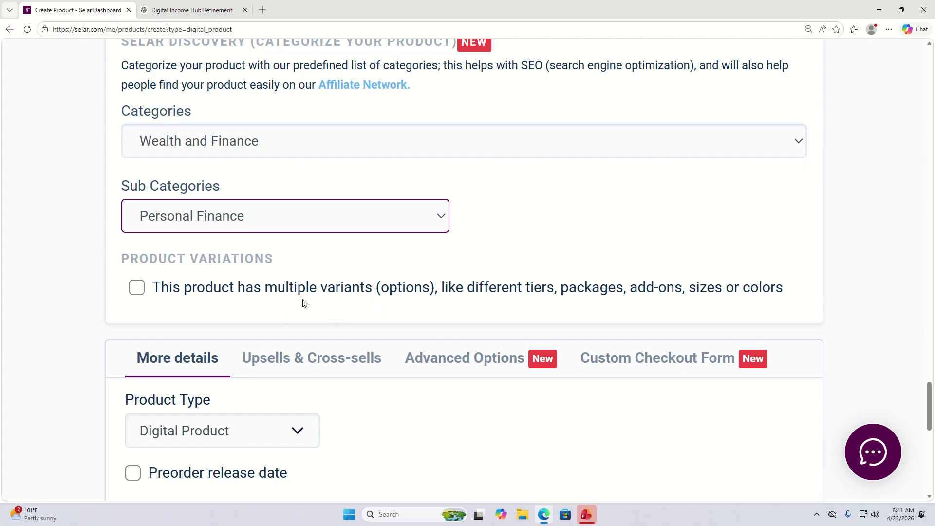
scroll(351, 307, down, 2)
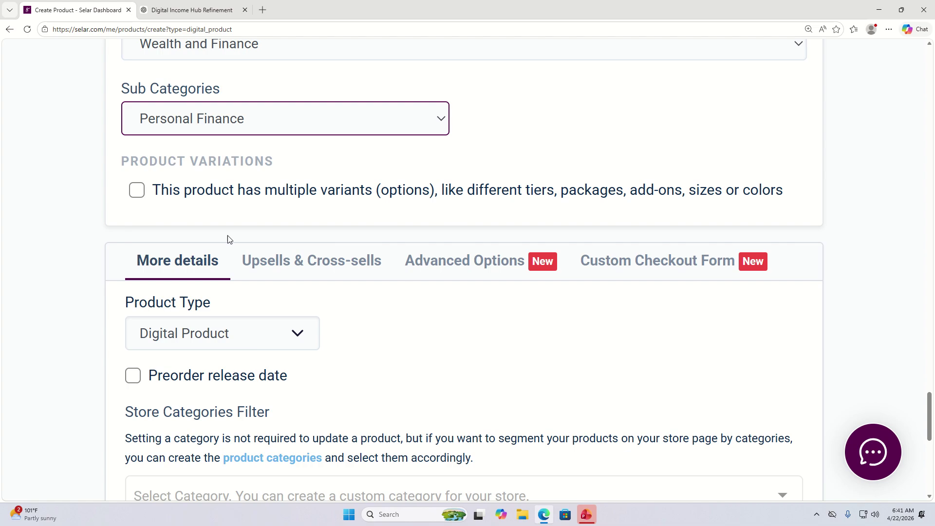
scroll(220, 321, down, 1)
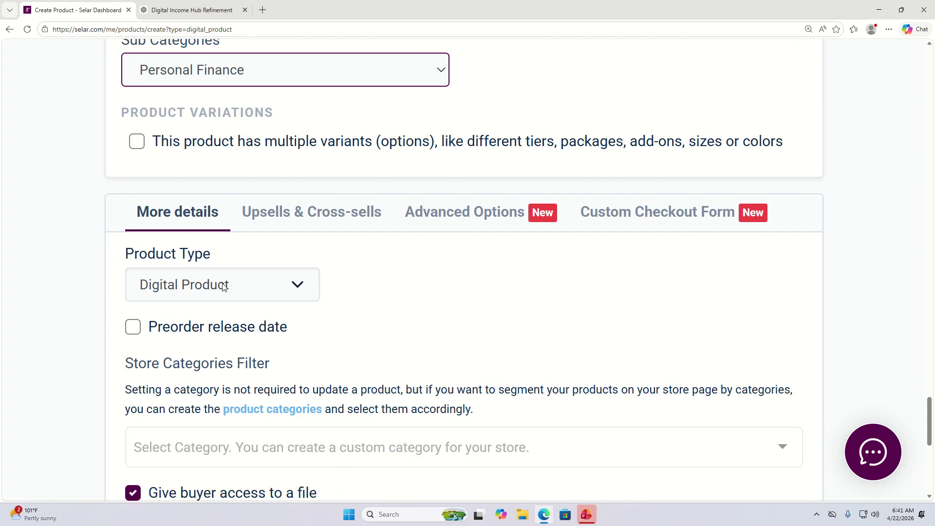
scroll(383, 307, down, 2)
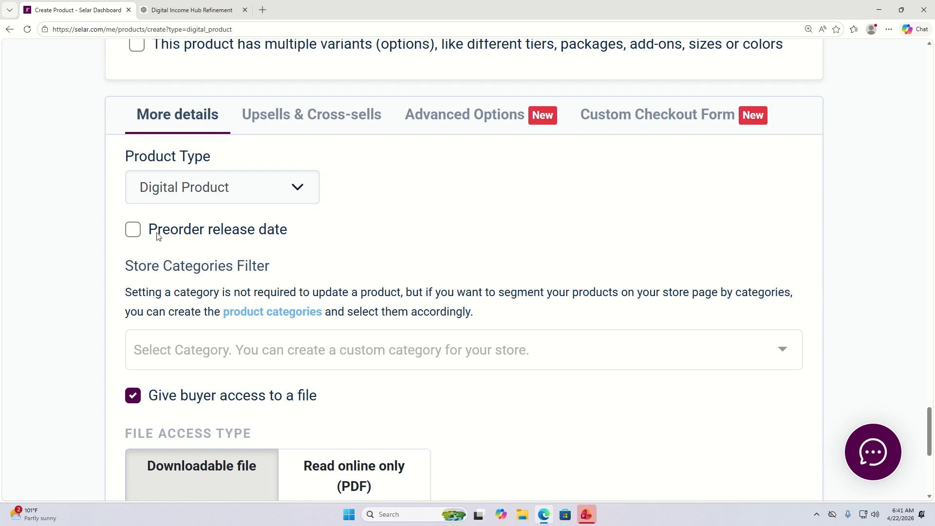
scroll(251, 245, down, 1)
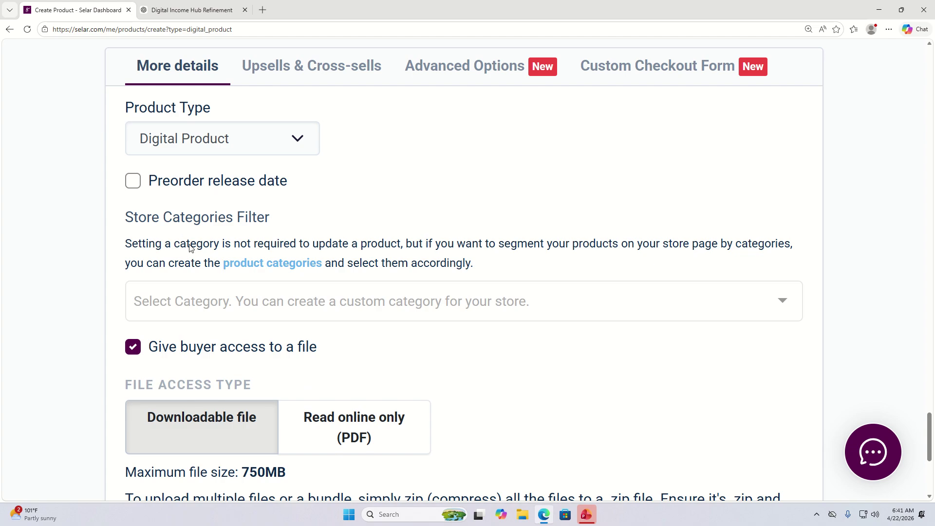
scroll(253, 322, down, 1)
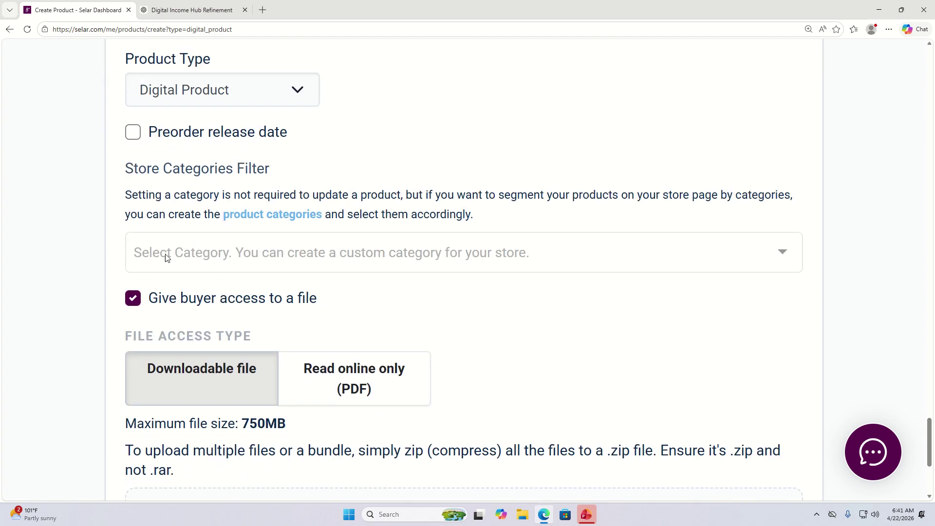
scroll(247, 286, down, 2)
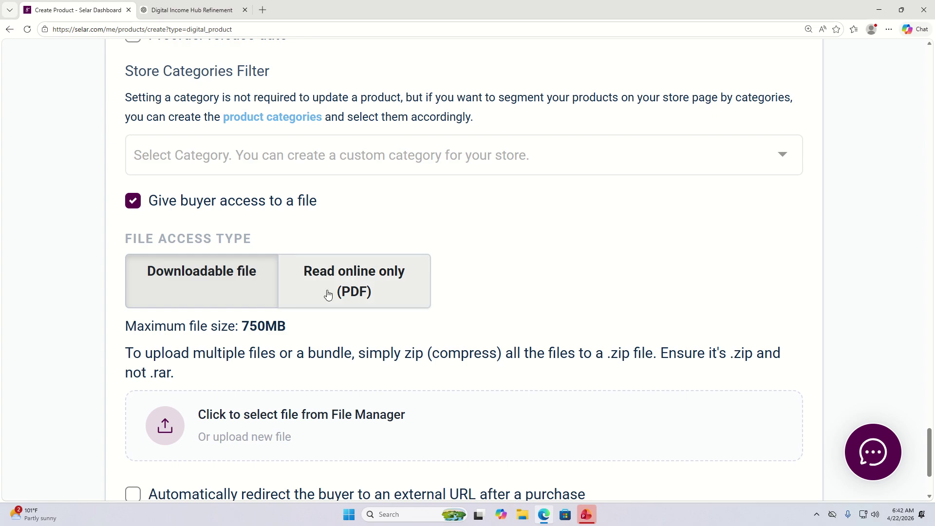
click(363, 287)
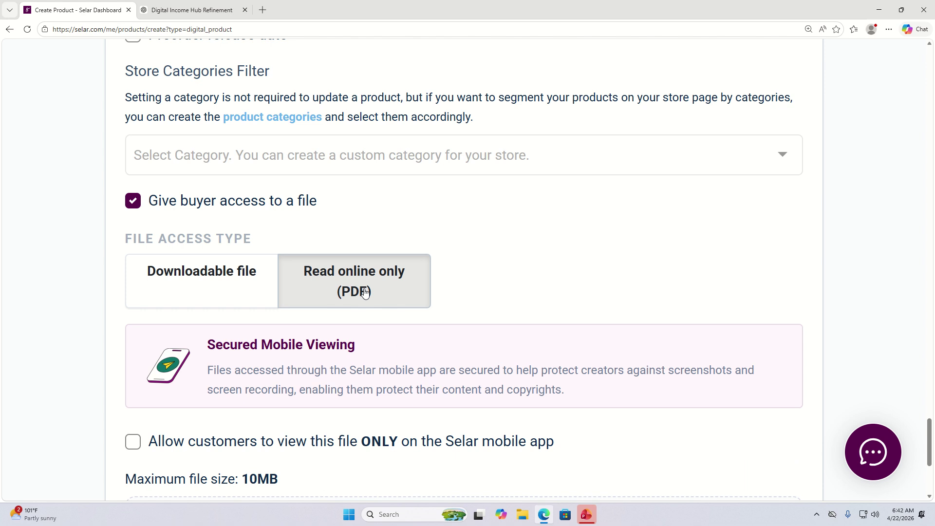
click(191, 289)
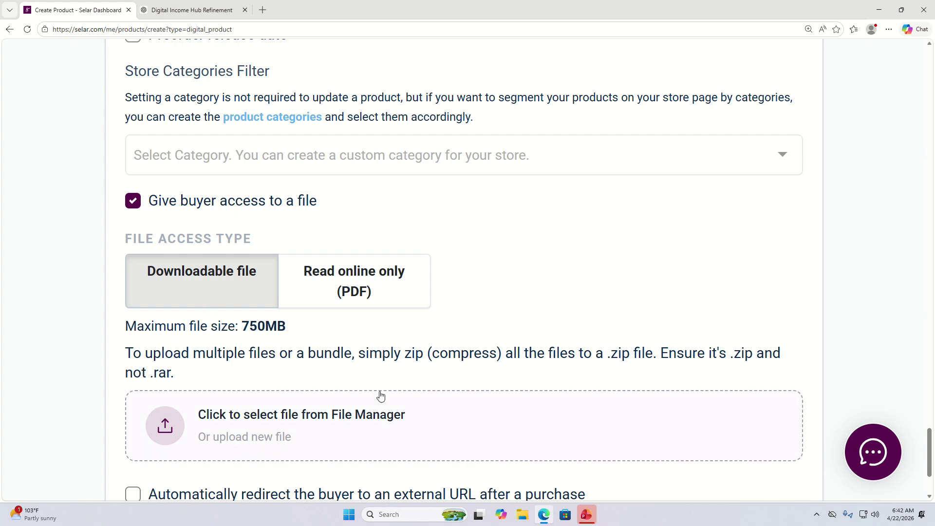
Upload the MAKE MONEY ON WHATSAPP PDF from the digital product folder as the buyer's downloadable file
scroll(292, 373, down, 3)
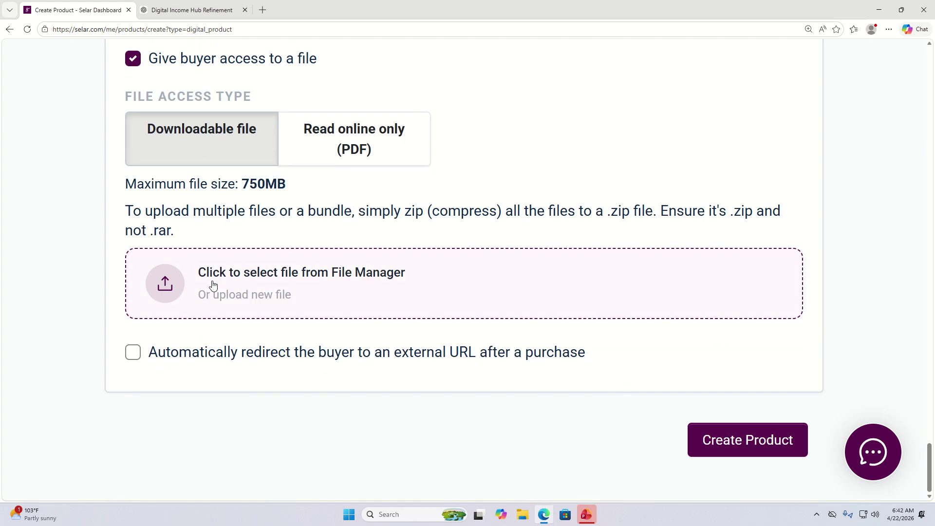
click(271, 285)
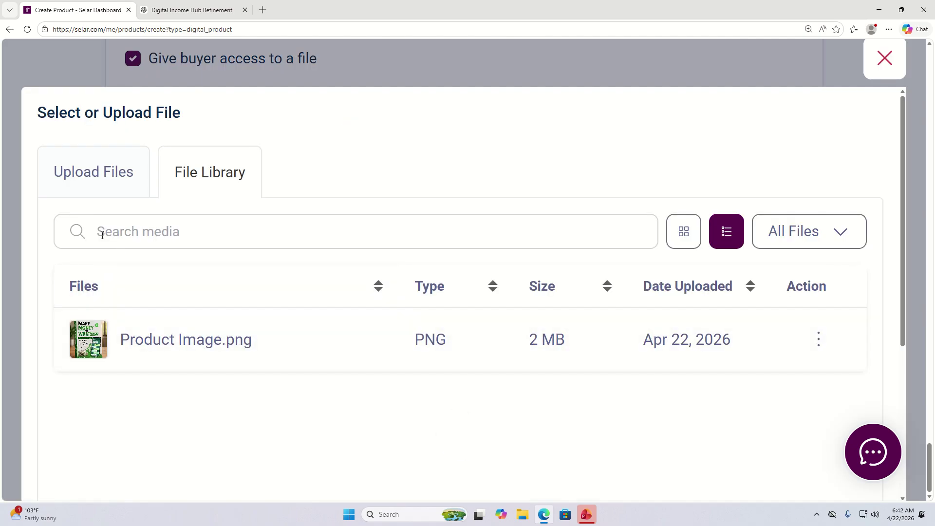
click(101, 178)
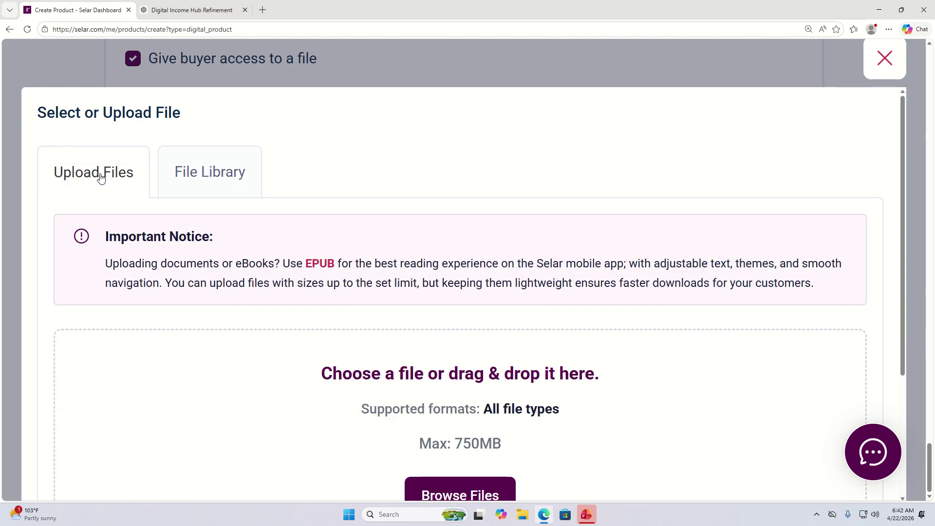
scroll(316, 399, down, 3)
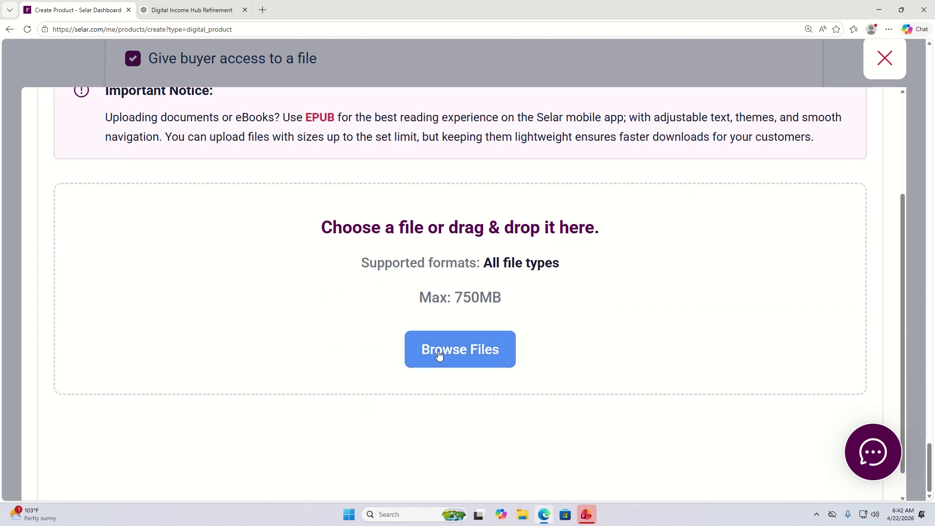
click(457, 348)
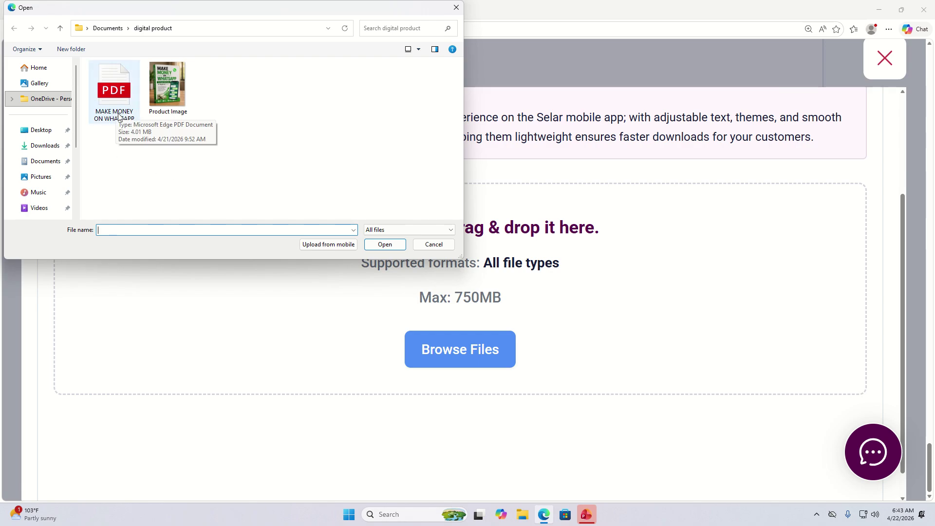
click(113, 103)
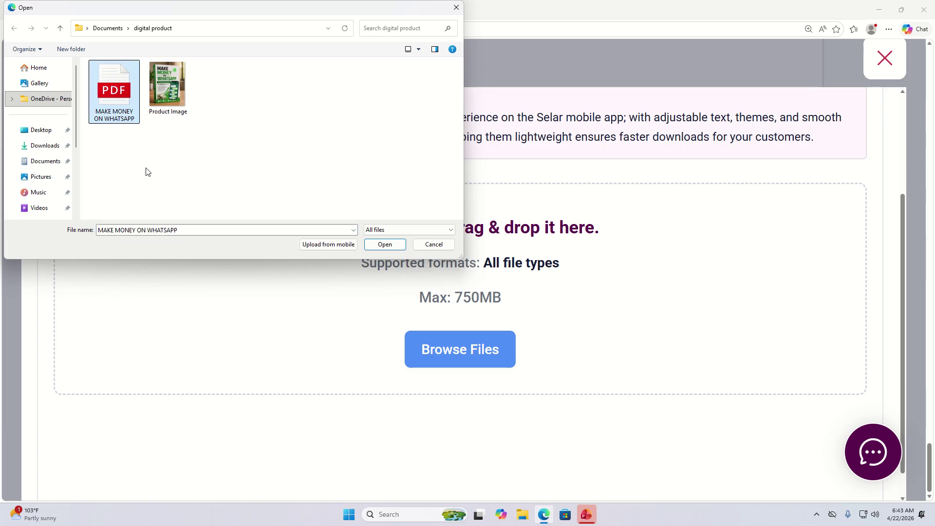
click(384, 245)
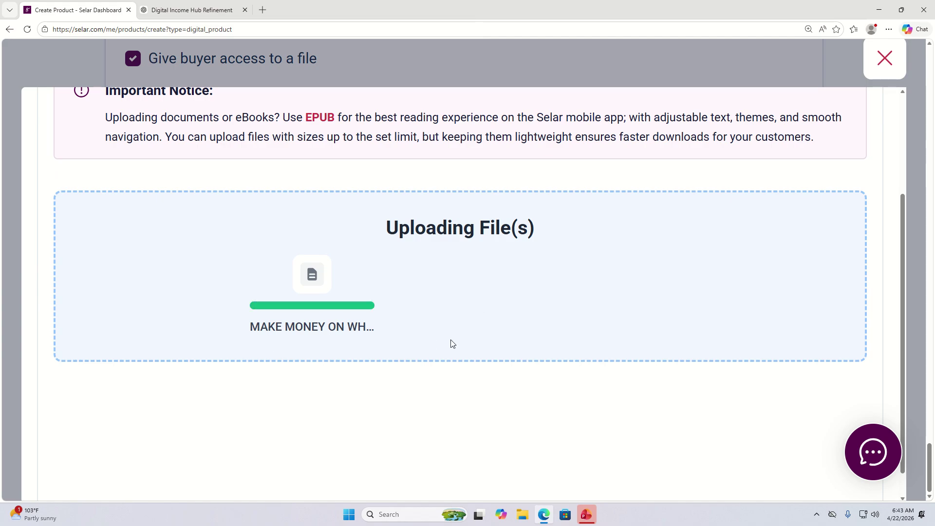
scroll(609, 340, down, 1)
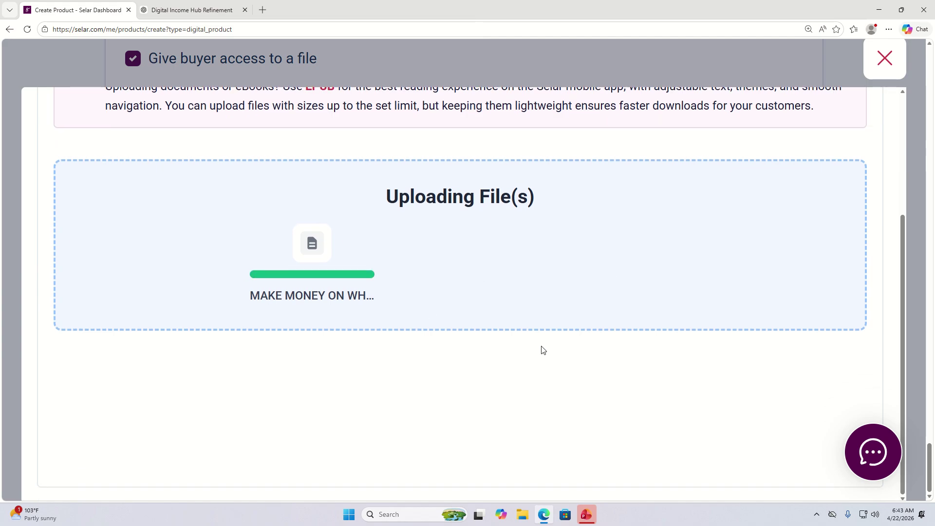
scroll(565, 350, up, 3)
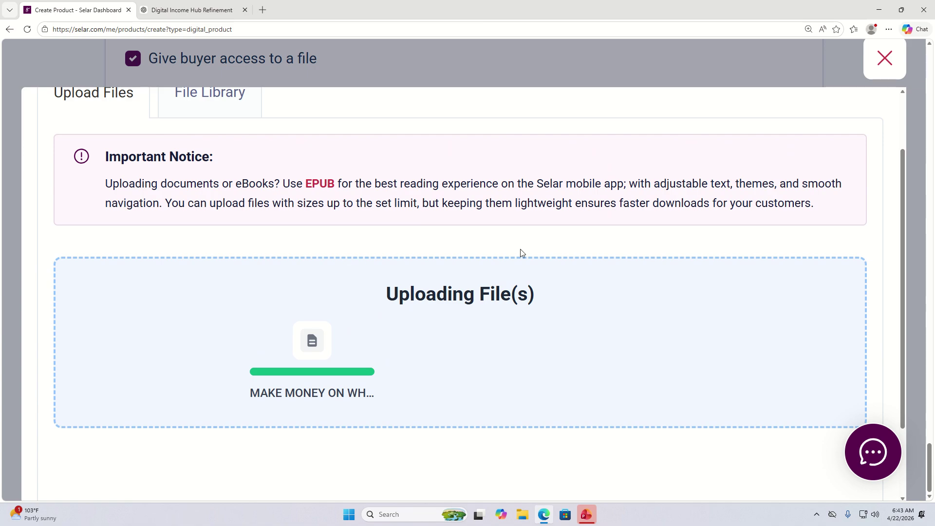
scroll(464, 272, down, 2)
scroll(507, 328, up, 4)
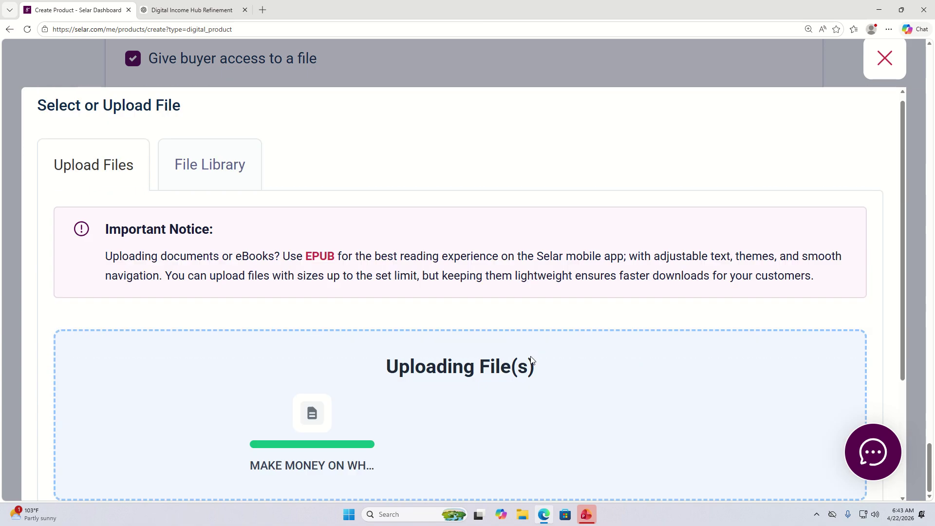
Attach MAKE MONEY ON WHATSAPP.pdf from the file library as the file the buyer gets access to
click(199, 194)
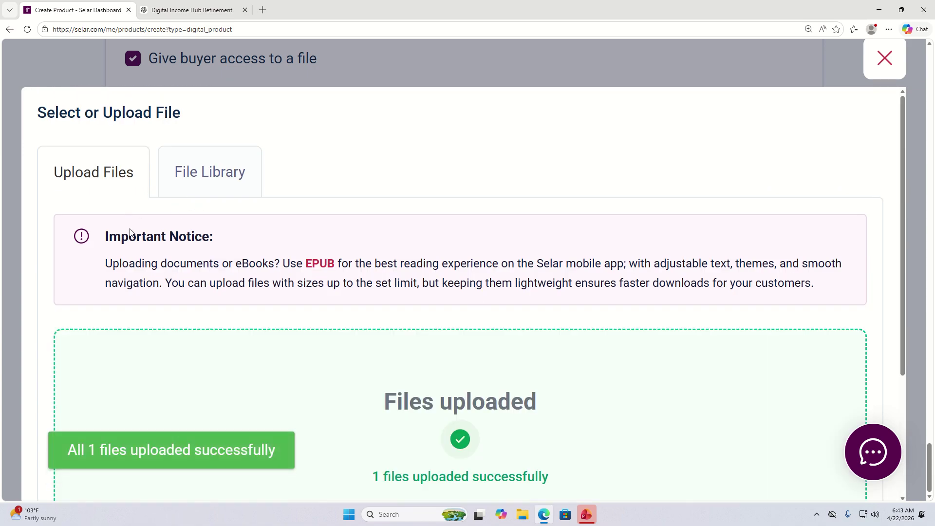
scroll(485, 393, down, 3)
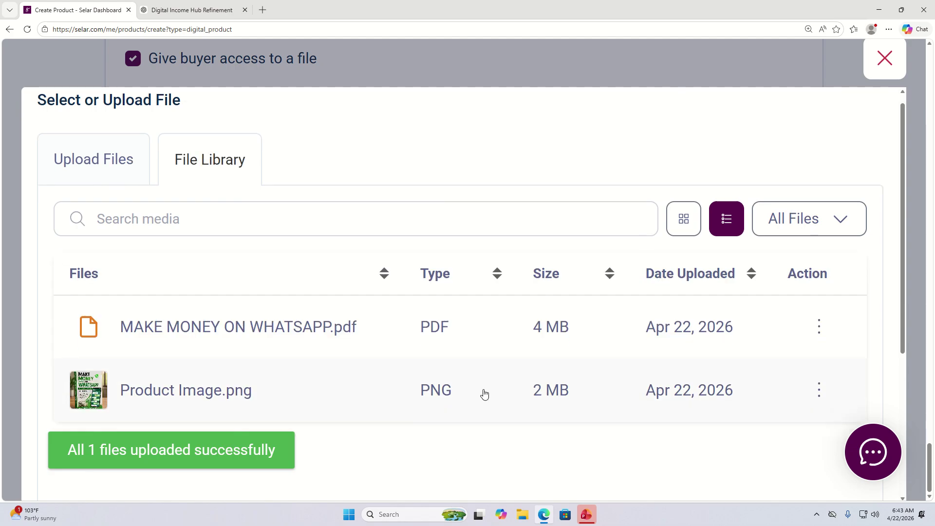
scroll(453, 314, up, 3)
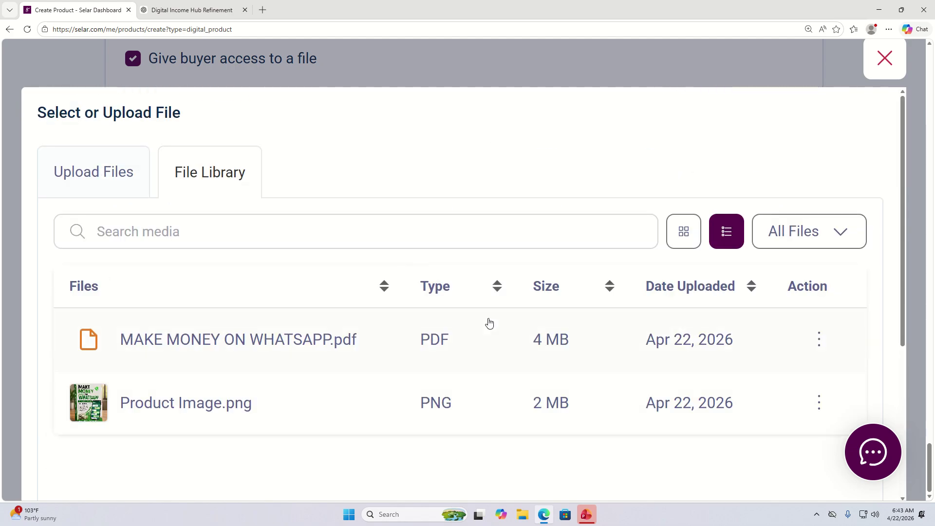
scroll(424, 305, down, 4)
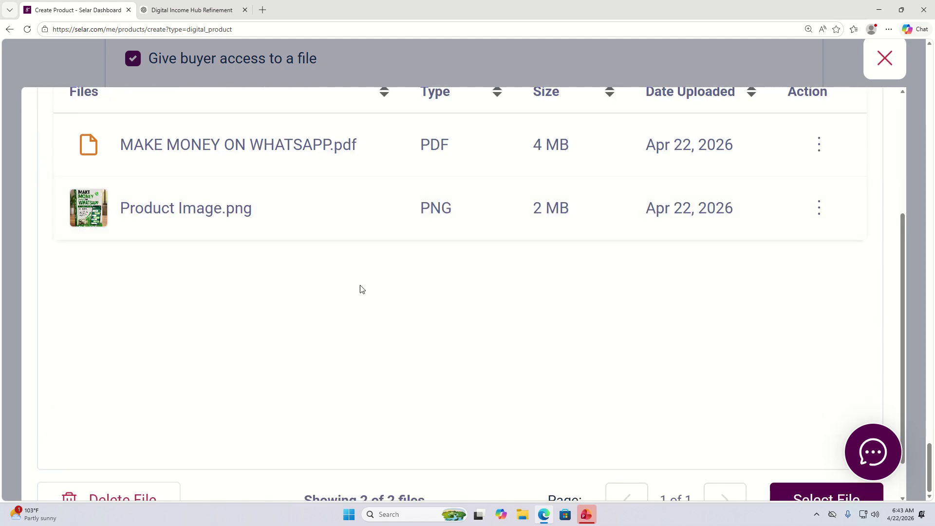
click(206, 149)
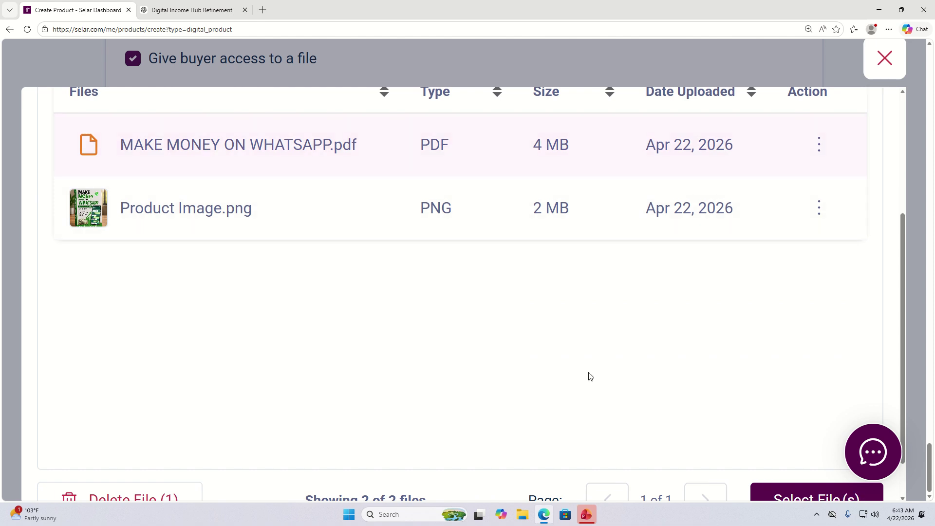
click(223, 155)
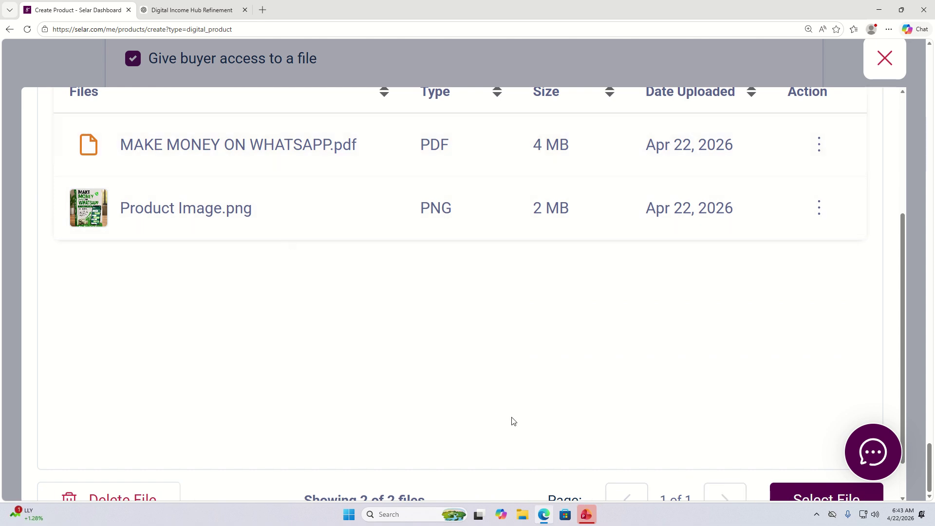
scroll(511, 422, down, 1)
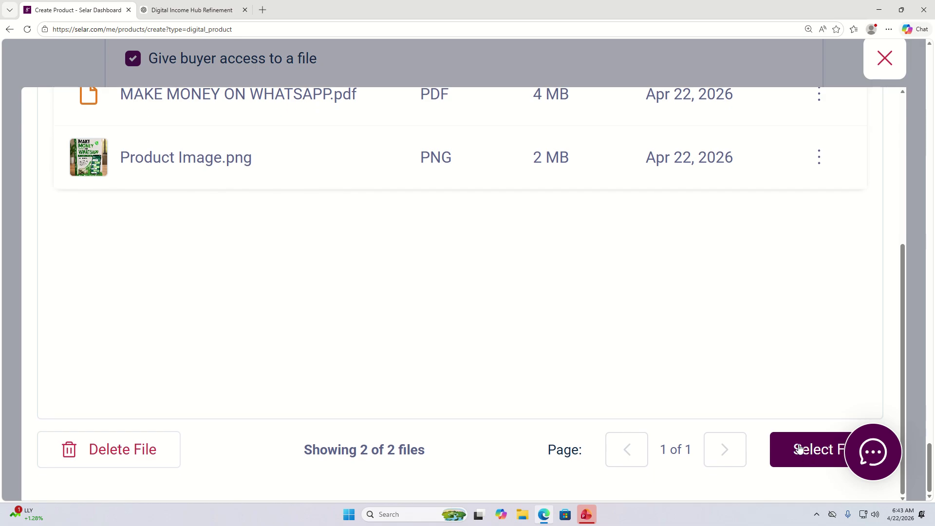
scroll(742, 389, up, 3)
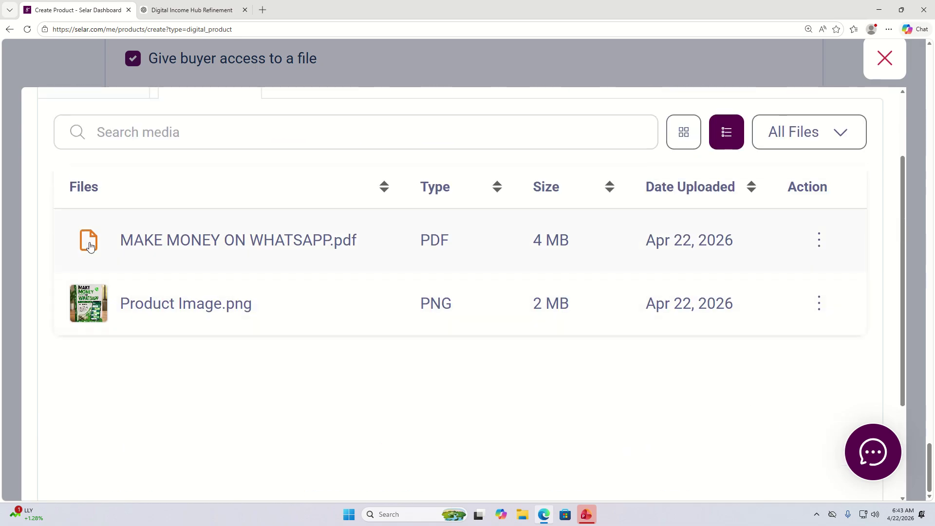
click(83, 240)
scroll(779, 472, down, 2)
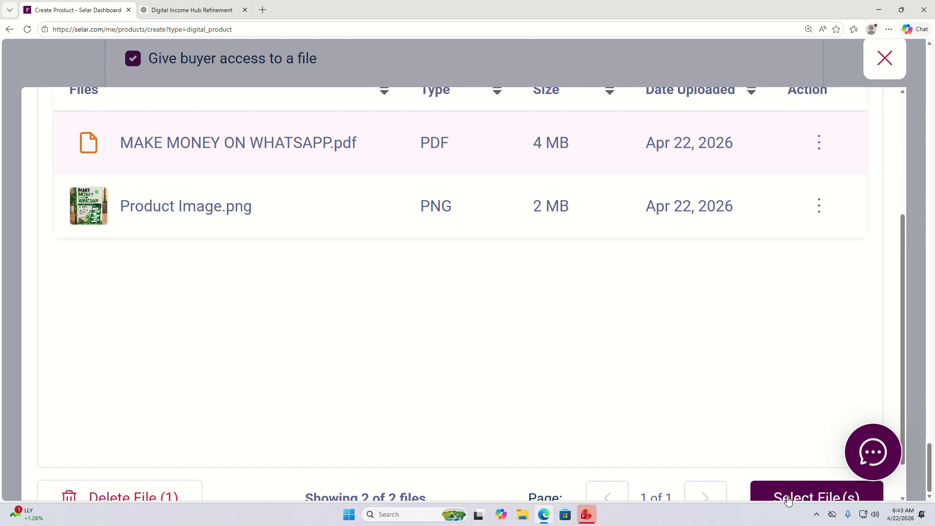
click(789, 497)
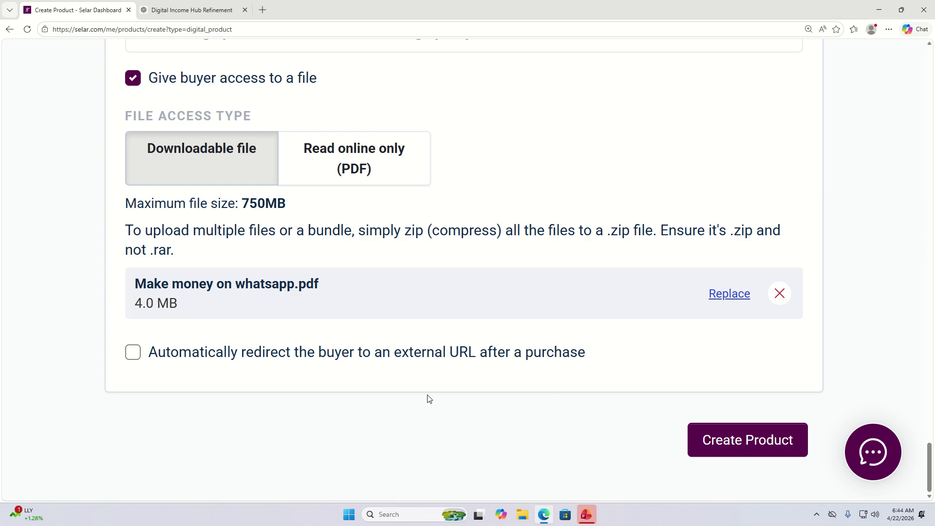
Preview the automatic redirect to an external URL after a purchase, including its Redirect URL field, and turn the option off again
click(134, 353)
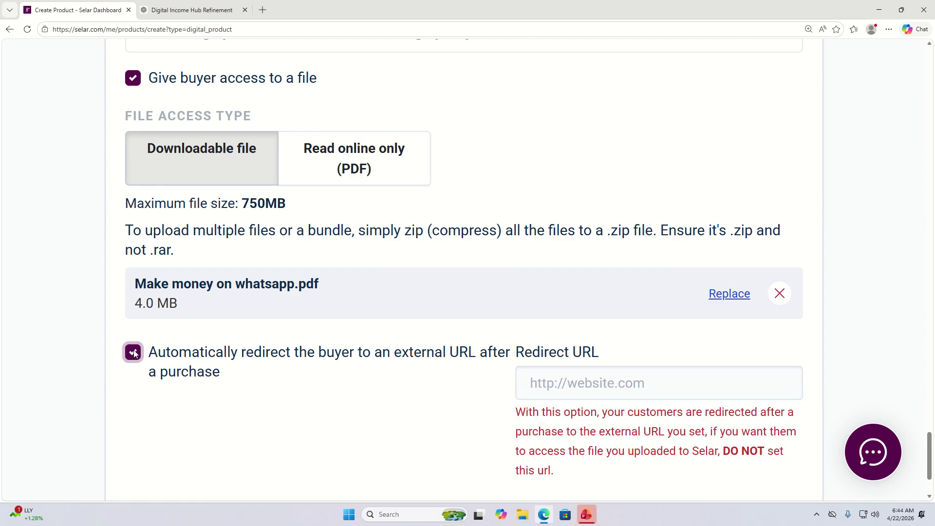
click(573, 388)
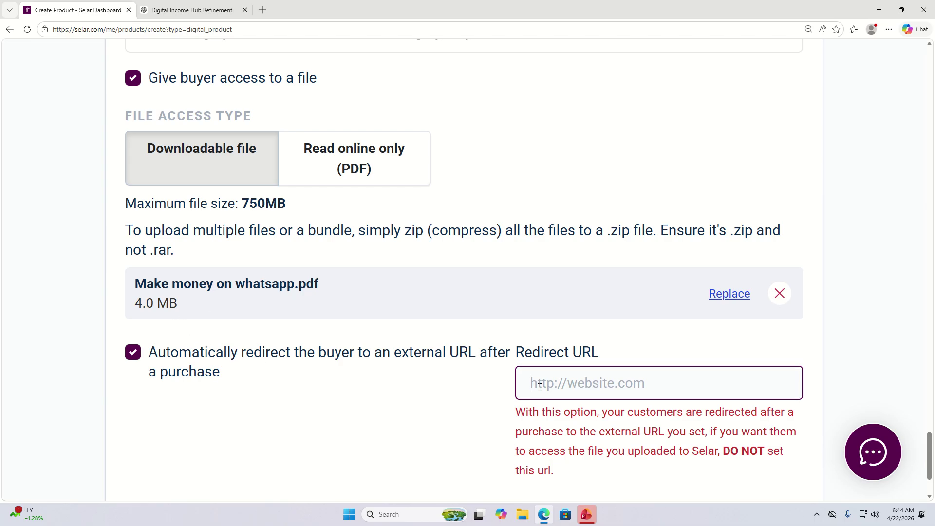
scroll(679, 389, down, 2)
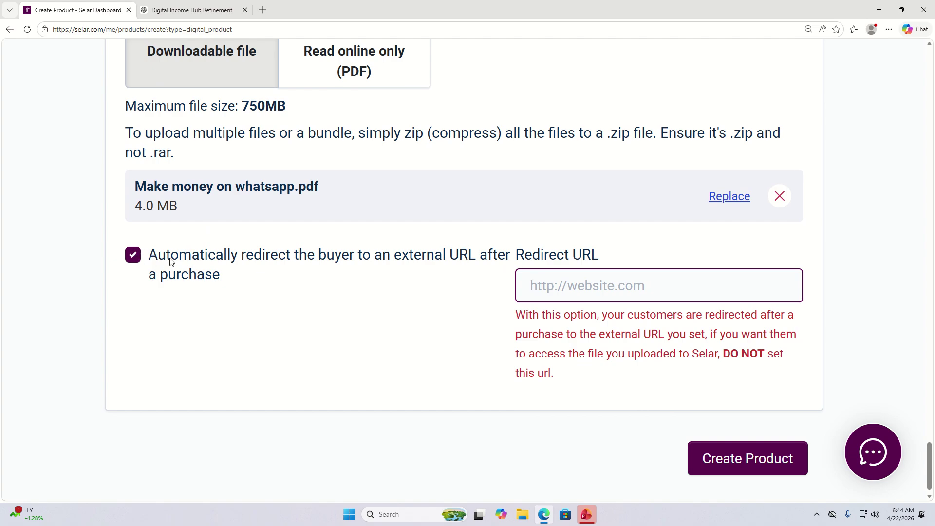
click(133, 255)
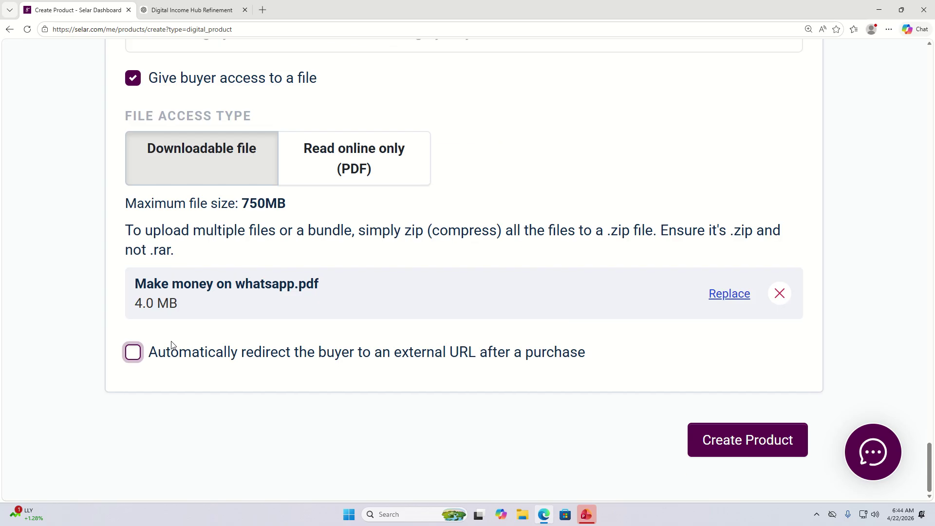
Review the whole product form, from image, name, prices and description to categories, Store Categories Filter options and attached file
scroll(438, 367, up, 3)
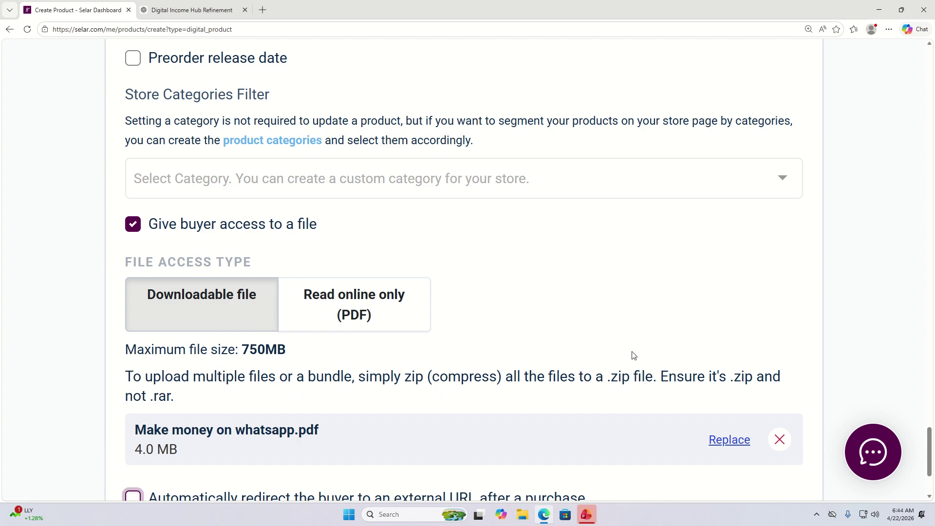
scroll(653, 353, down, 3)
scroll(455, 280, up, 9)
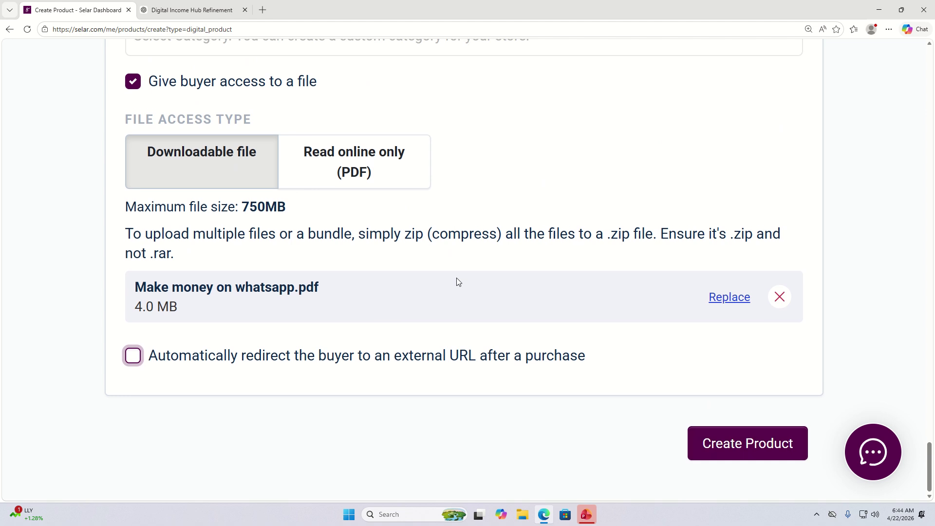
scroll(466, 281, up, 15)
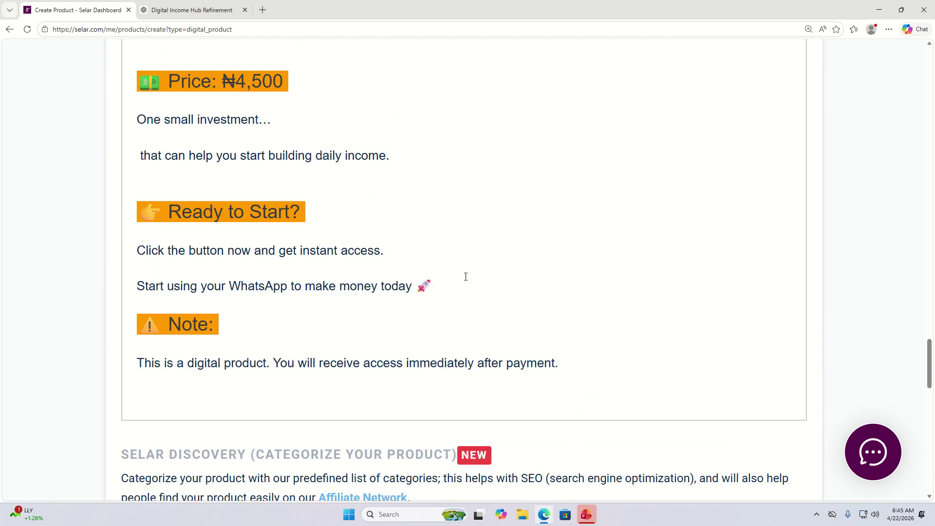
scroll(467, 277, up, 15)
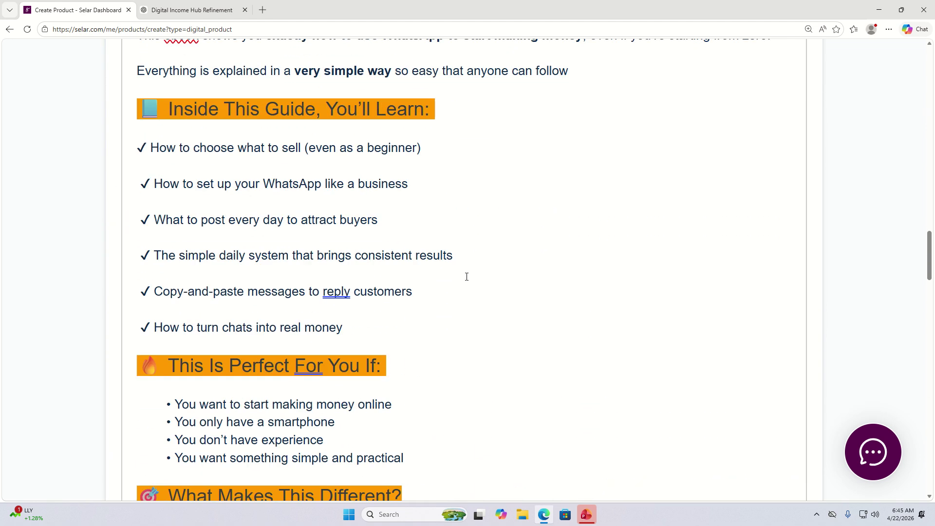
scroll(466, 277, up, 15)
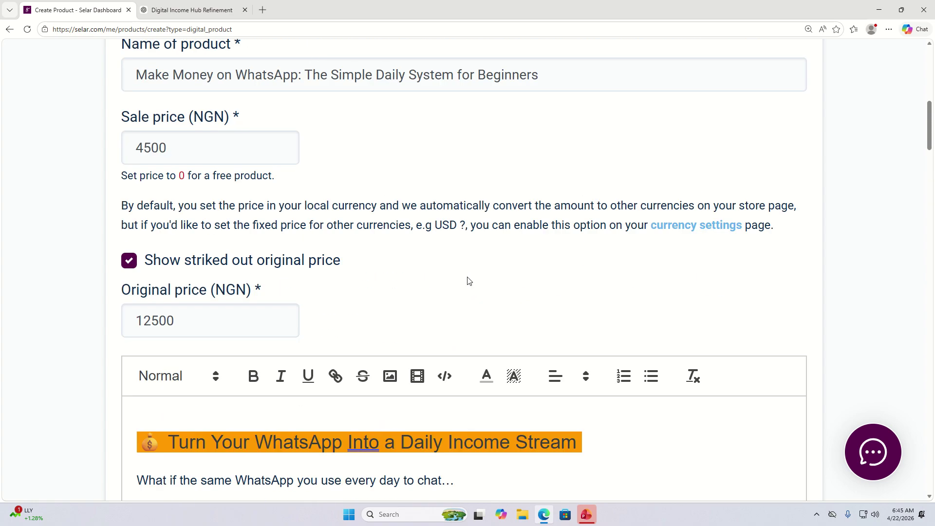
scroll(564, 275, up, 5)
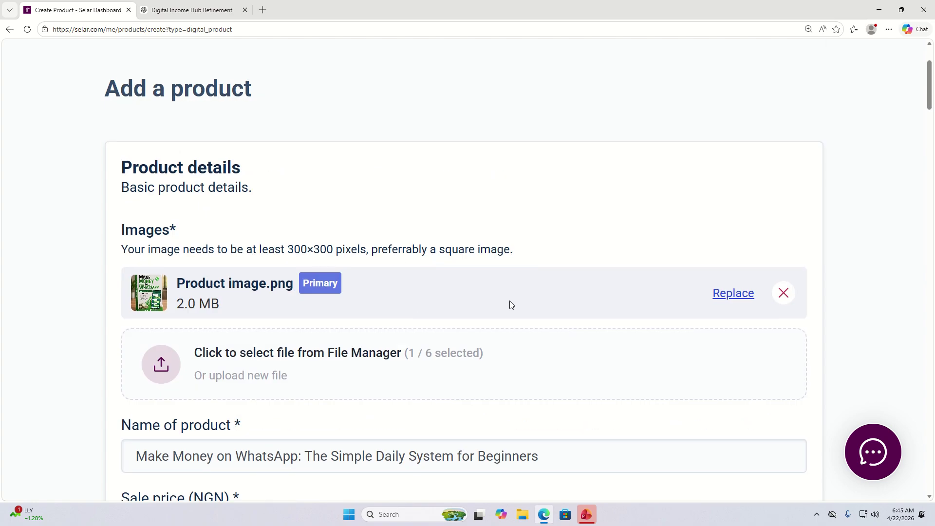
scroll(223, 278, down, 5)
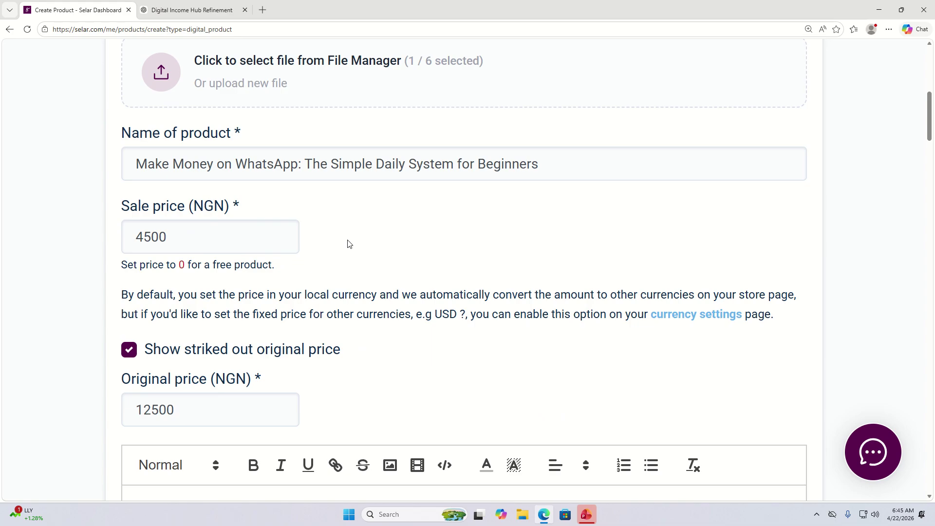
scroll(349, 243, down, 15)
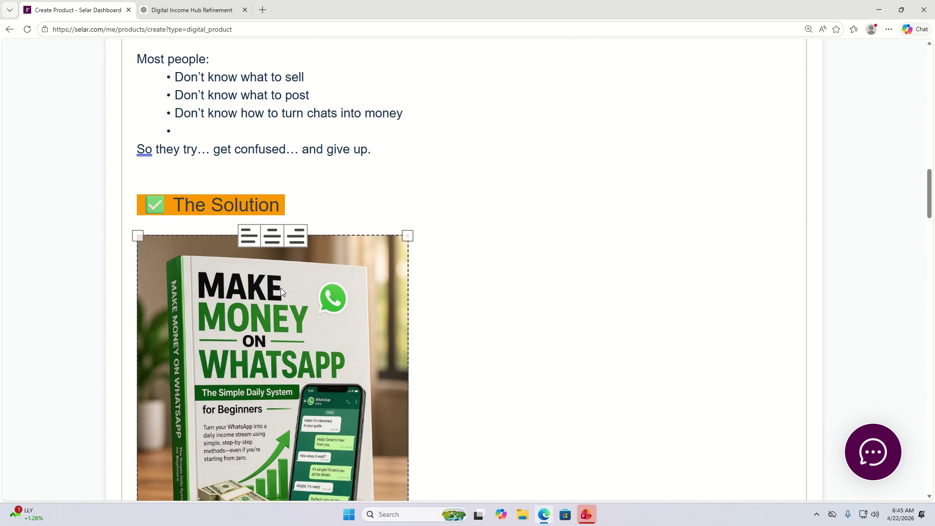
scroll(280, 291, down, 20)
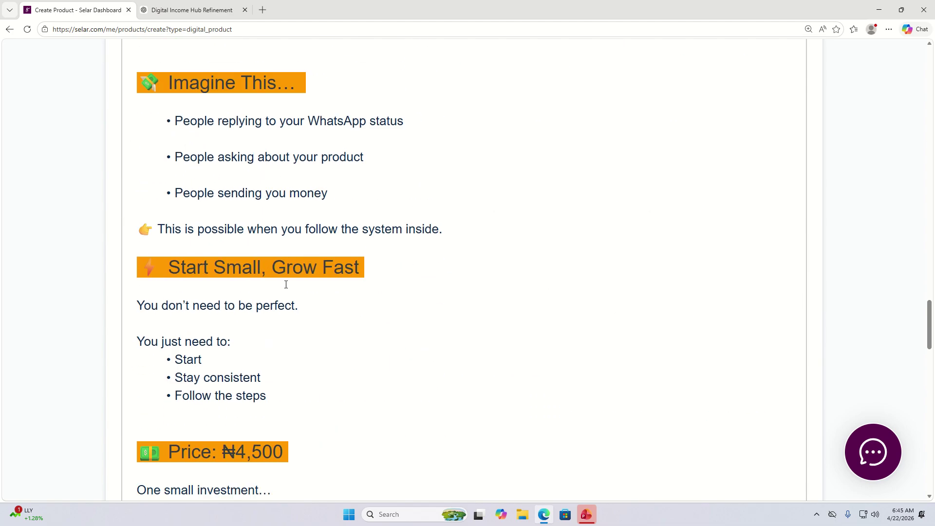
scroll(334, 297, down, 17)
scroll(345, 299, up, 5)
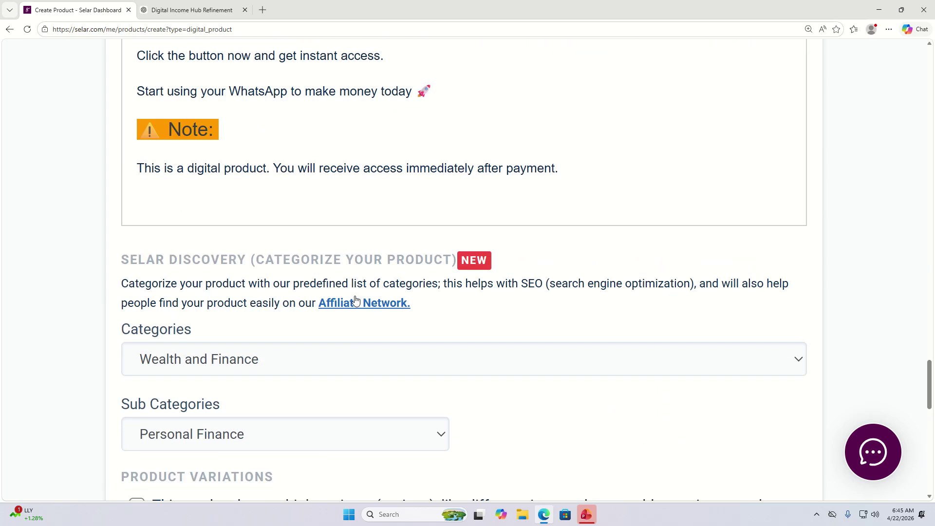
scroll(355, 301, down, 8)
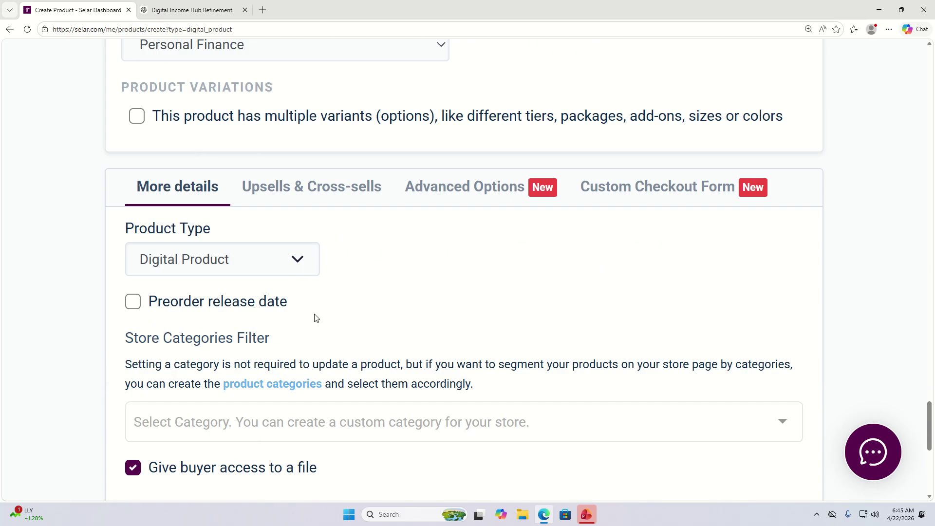
scroll(315, 318, down, 4)
scroll(380, 282, up, 5)
scroll(382, 340, down, 4)
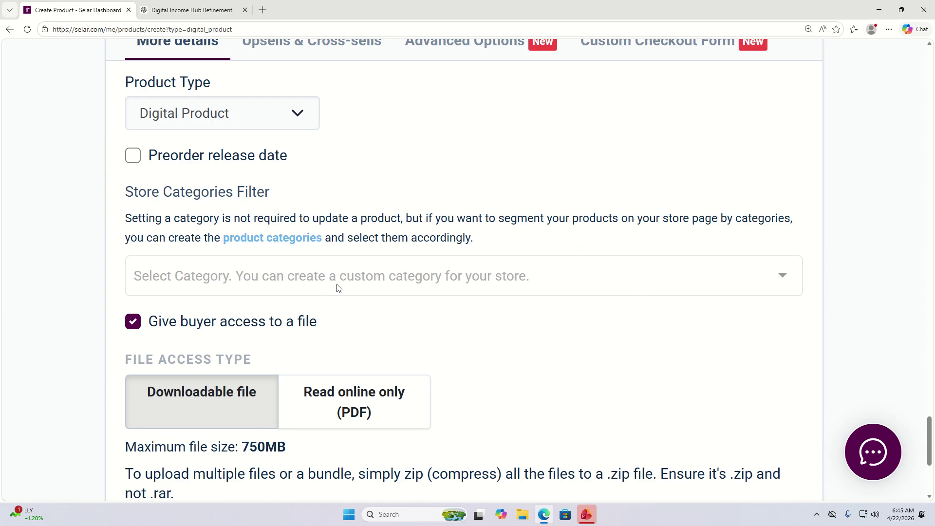
click(353, 289)
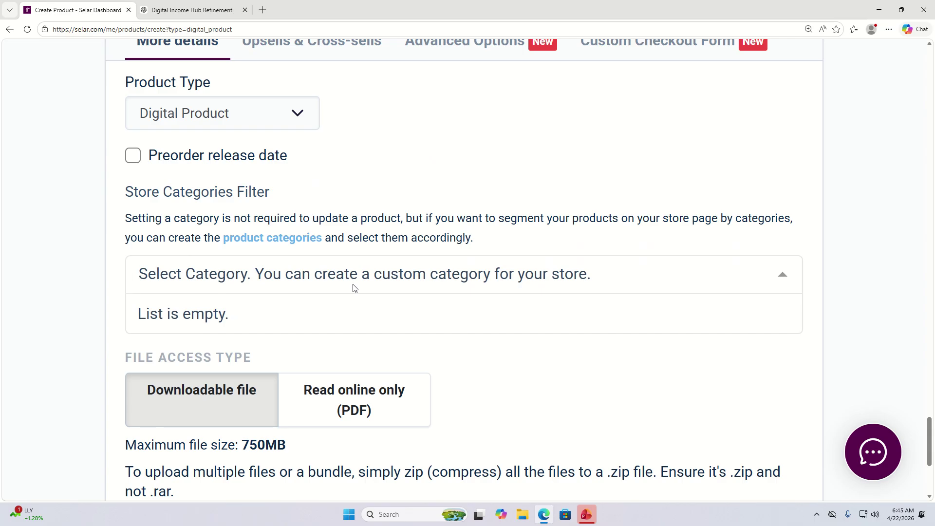
click(611, 375)
Create the WhatsApp ebook product from the completed form
scroll(560, 393, down, 4)
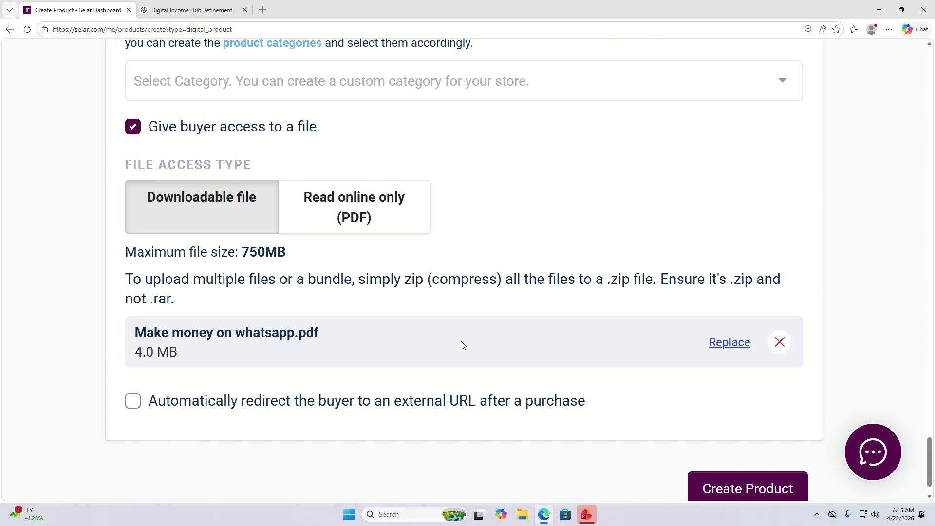
scroll(463, 345, down, 1)
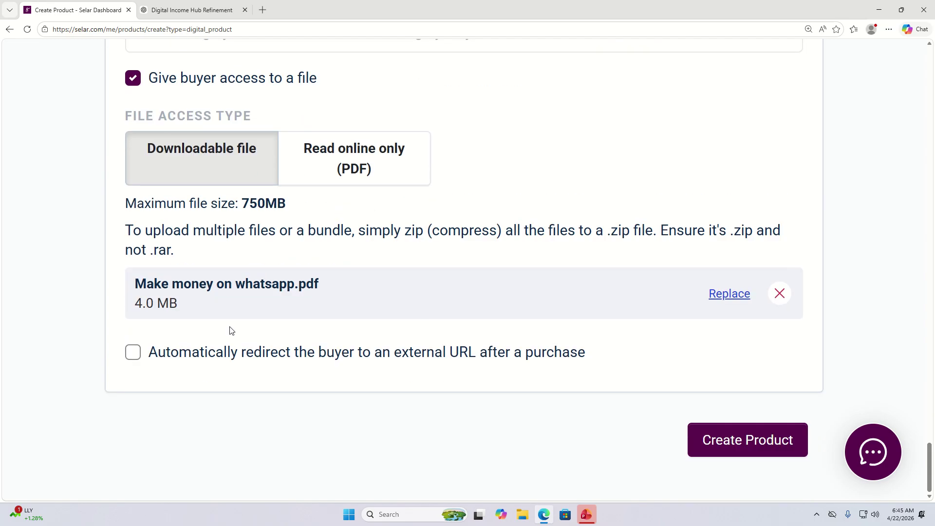
click(731, 446)
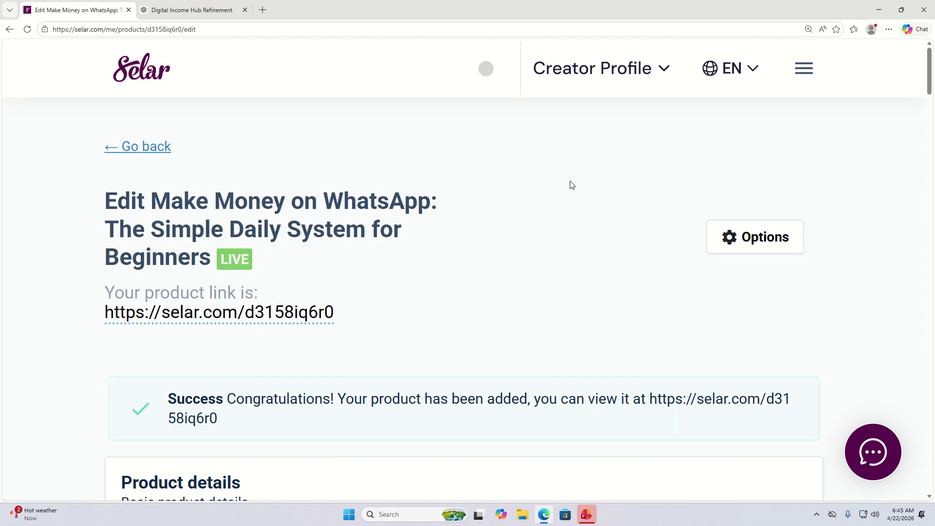
Examine the new product's link, image, name and prices on its edit page
scroll(395, 268, down, 2)
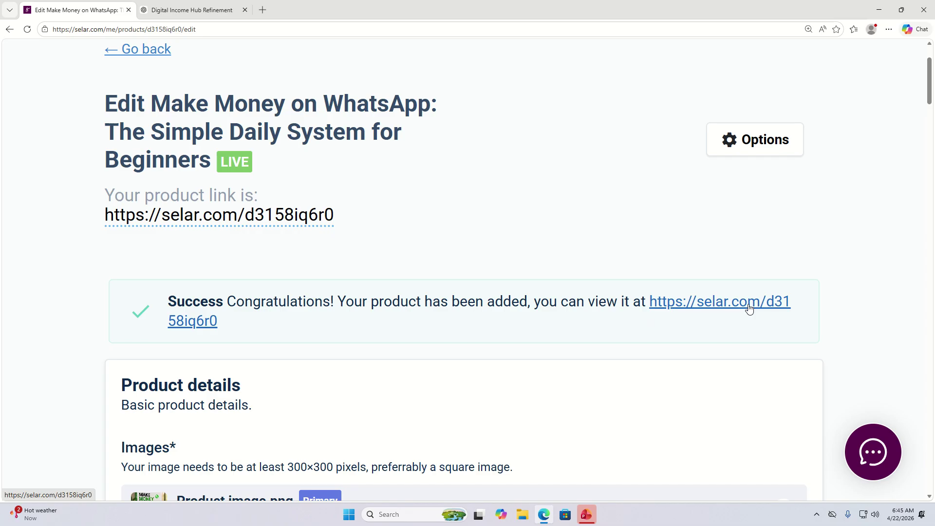
scroll(359, 358, down, 3)
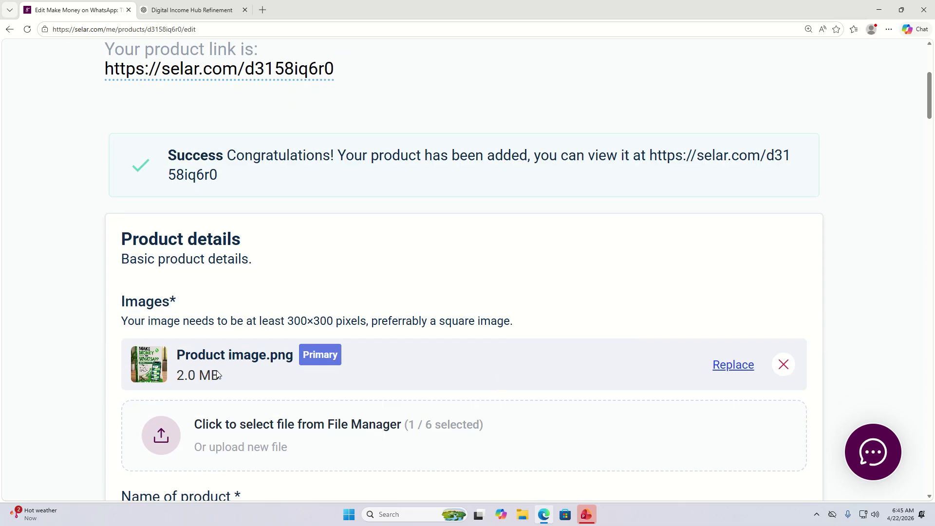
scroll(499, 384, down, 3)
scroll(496, 404, down, 5)
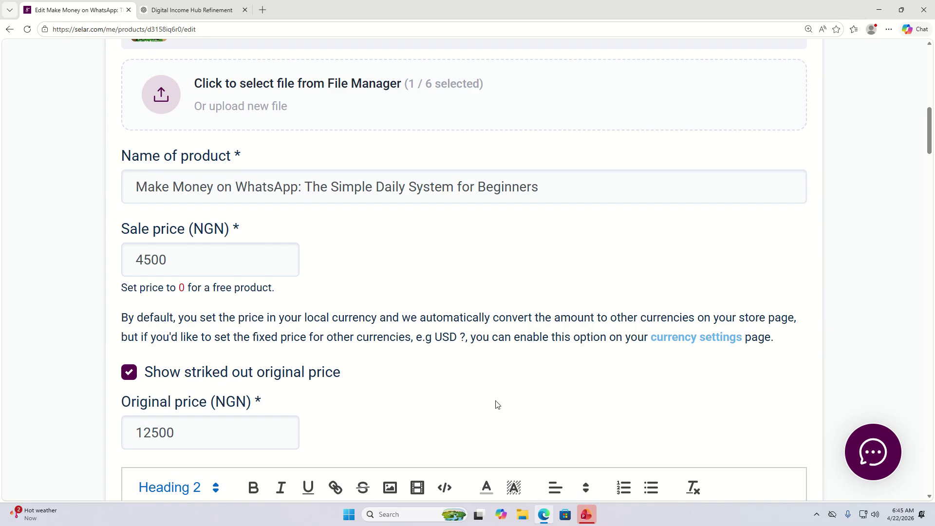
scroll(497, 405, down, 3)
scroll(496, 397, up, 15)
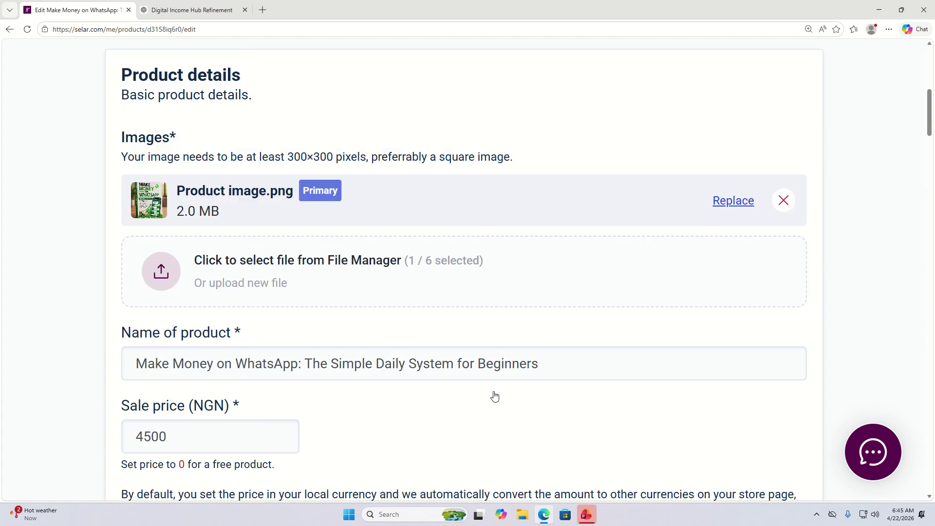
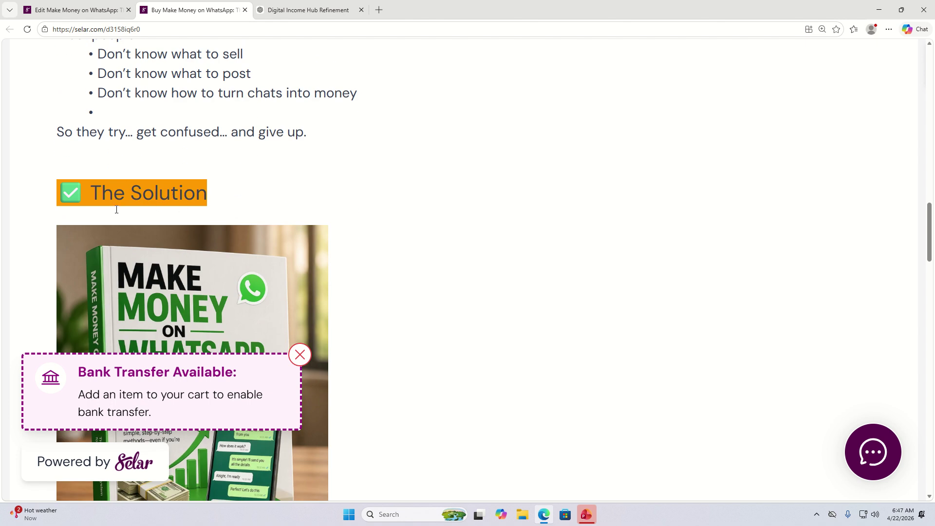
Dismiss the bank transfer notice and review the live product page's description from The Solution section down to the closing Note
scroll(116, 209, down, 3)
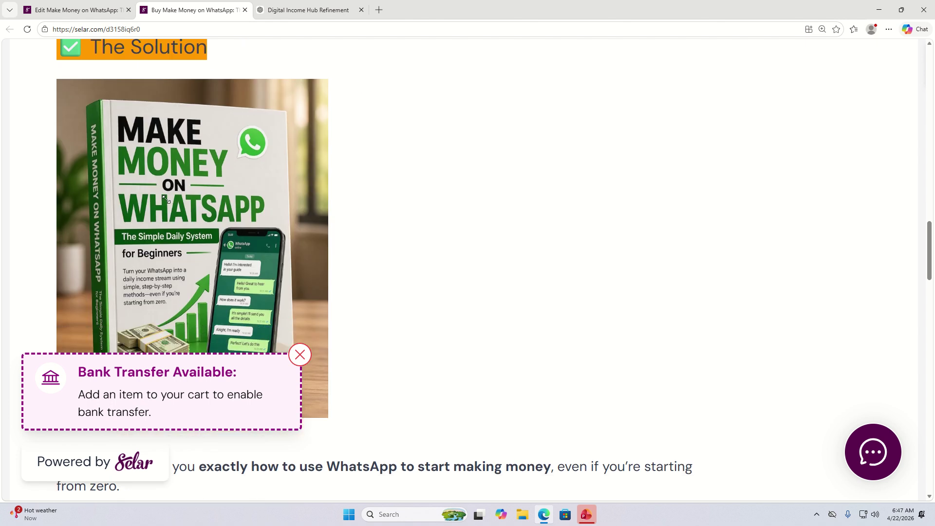
click(299, 355)
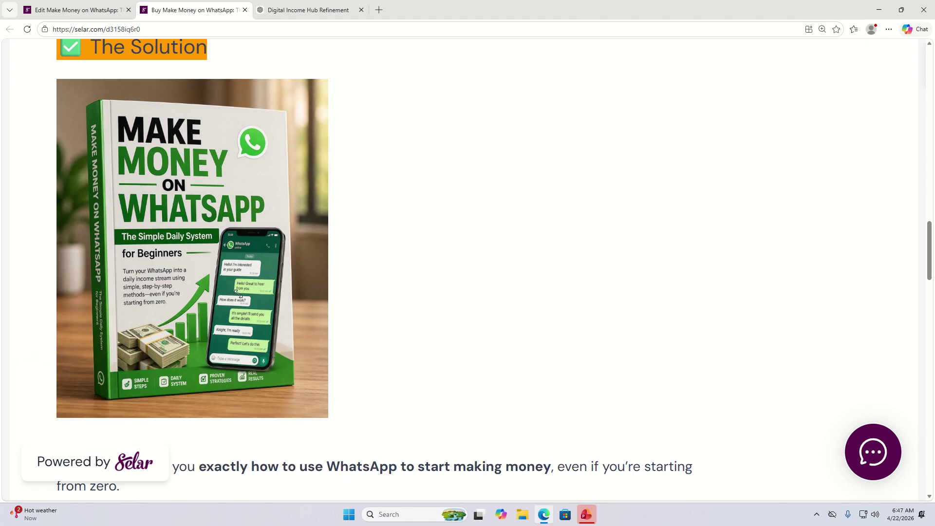
scroll(117, 303, down, 4)
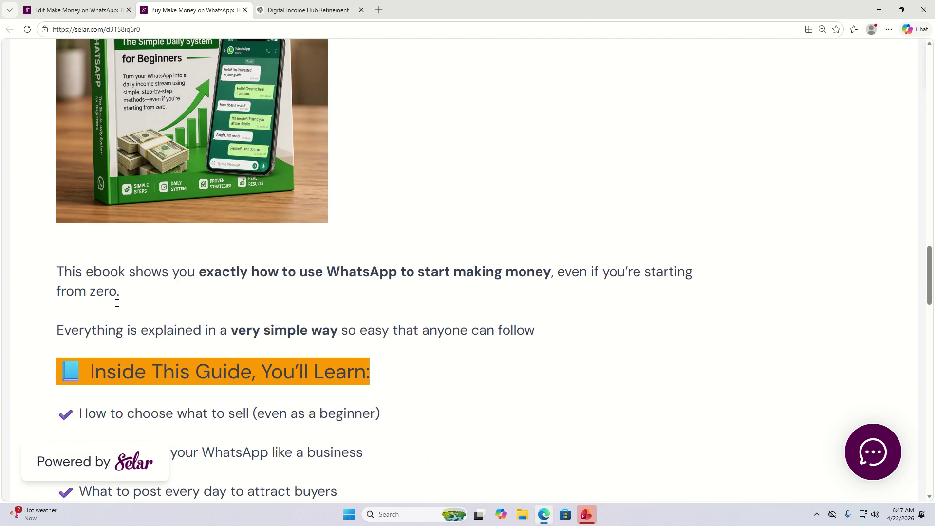
scroll(105, 287, down, 2)
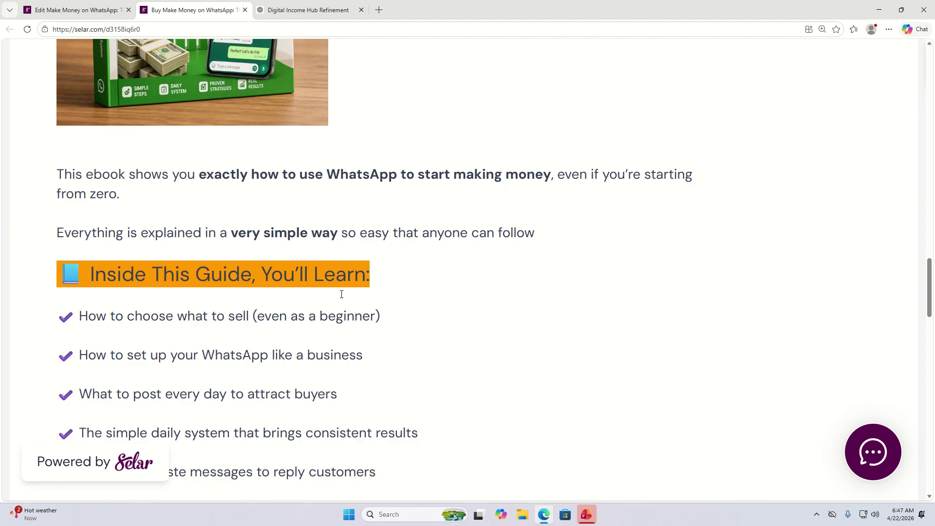
scroll(265, 332, down, 2)
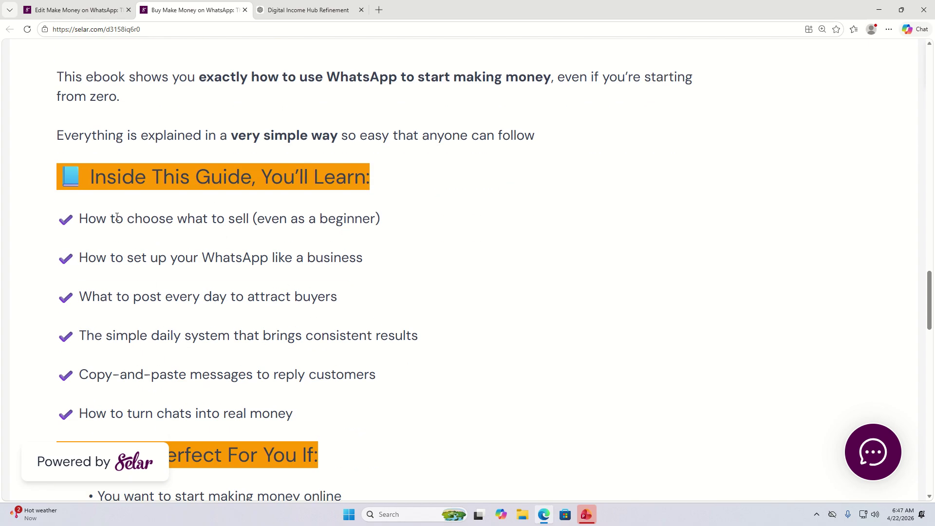
scroll(200, 295, down, 2)
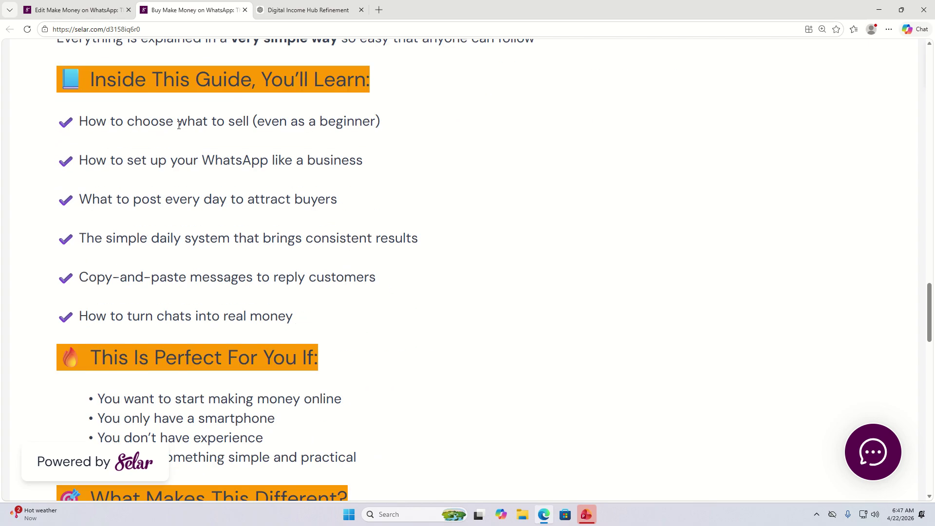
scroll(171, 310, down, 2)
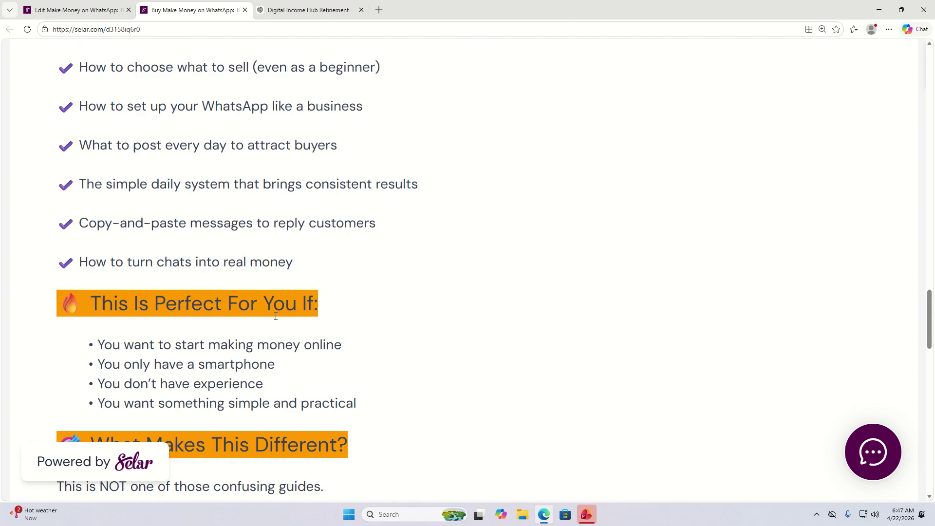
scroll(185, 161, up, 1)
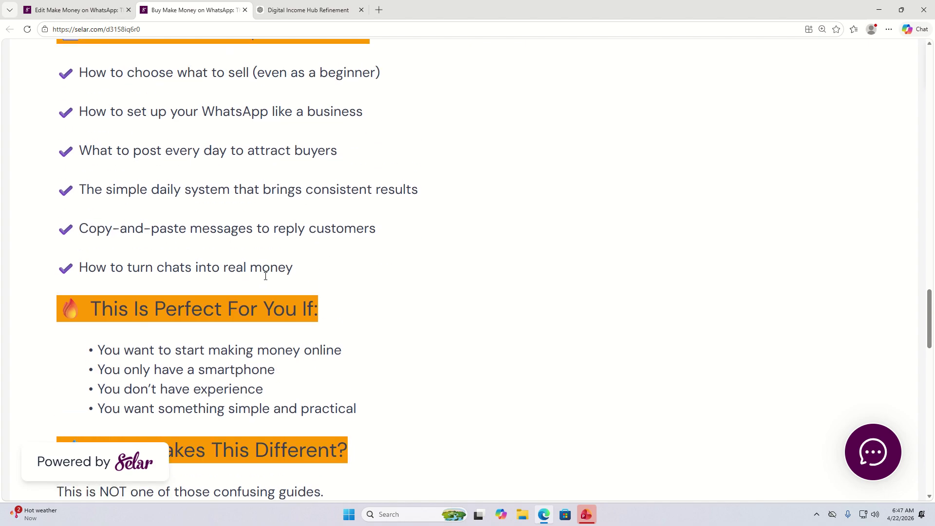
scroll(226, 322, down, 6)
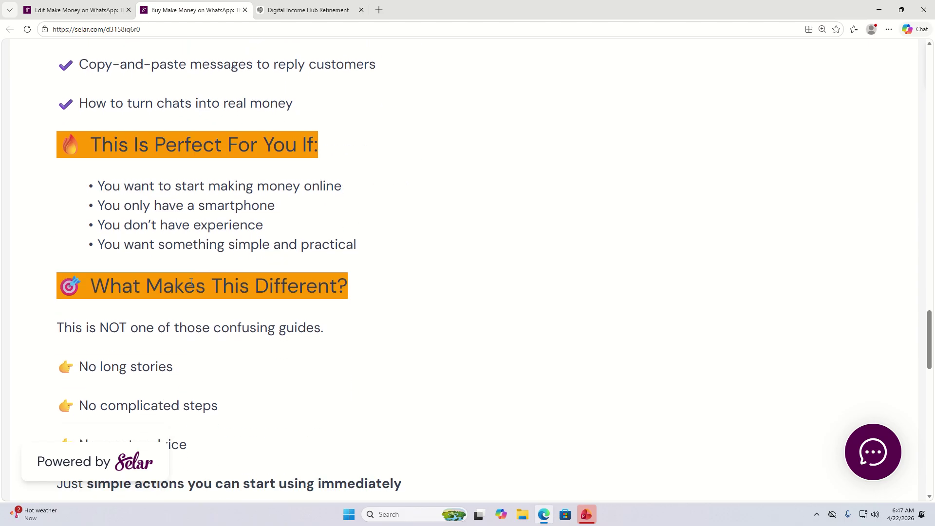
scroll(161, 221, down, 8)
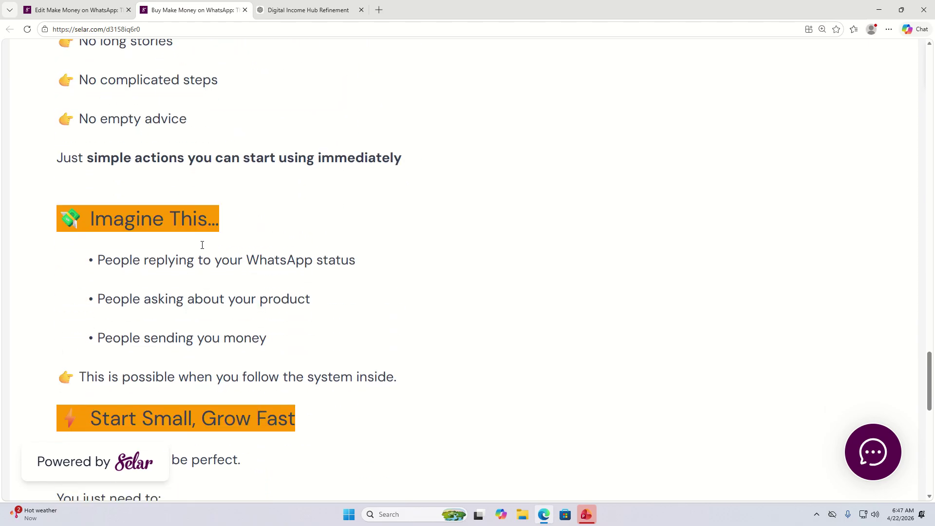
scroll(139, 301, down, 5)
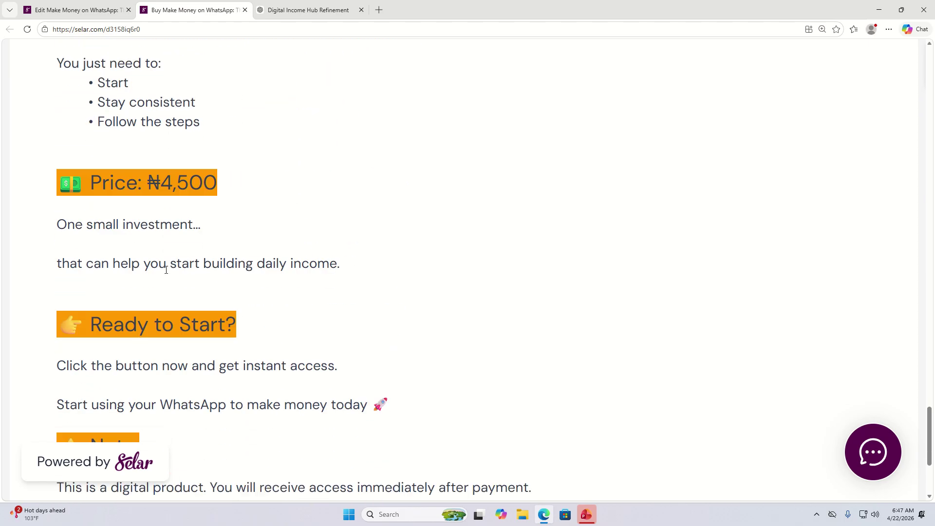
scroll(185, 273, down, 4)
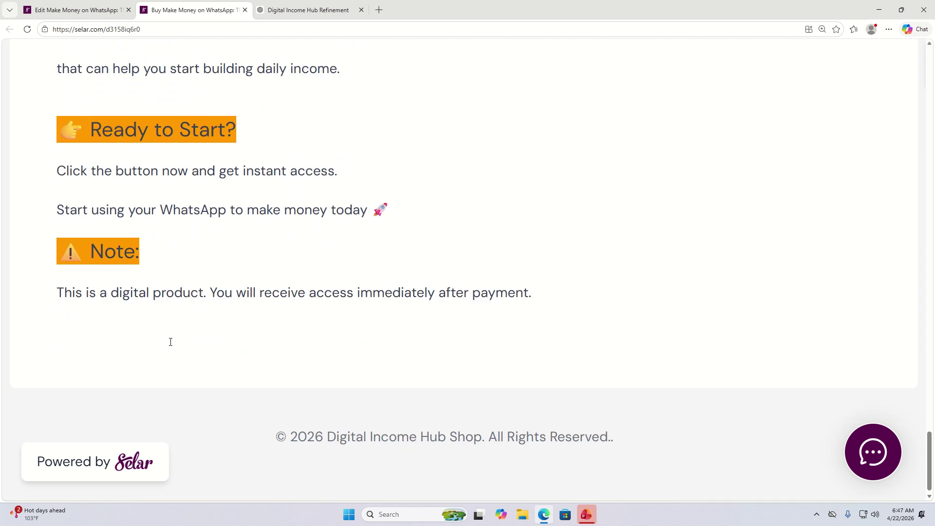
Start buying the WhatsApp ebook from its live product page and proceed from the cart to checkout
scroll(618, 356, up, 20)
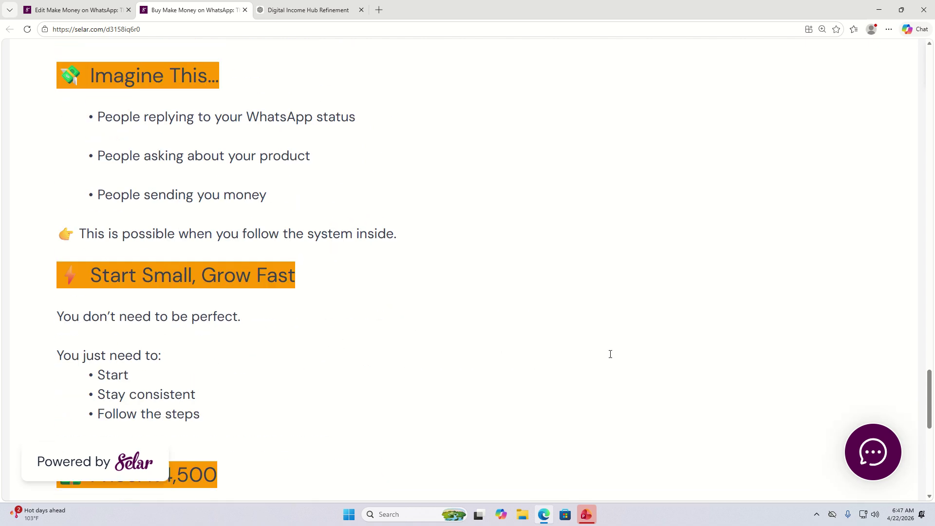
scroll(603, 379, up, 18)
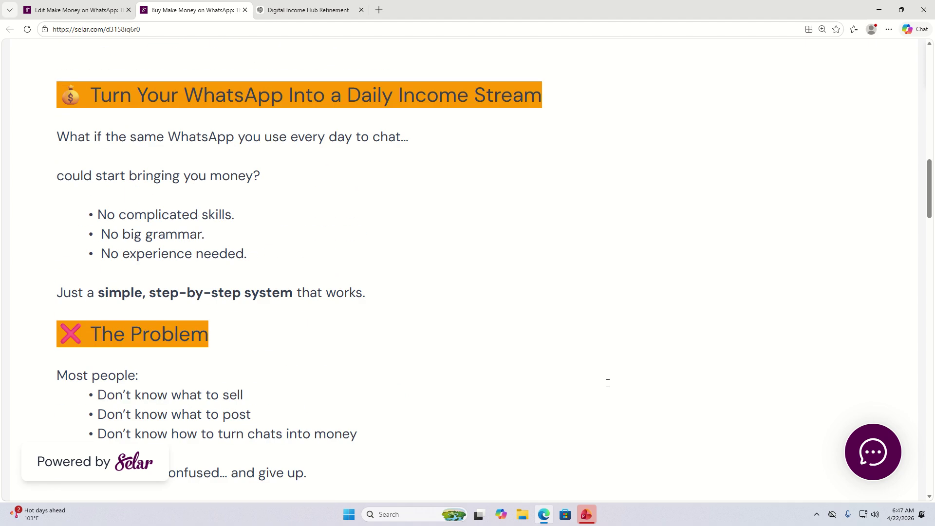
scroll(576, 355, up, 4)
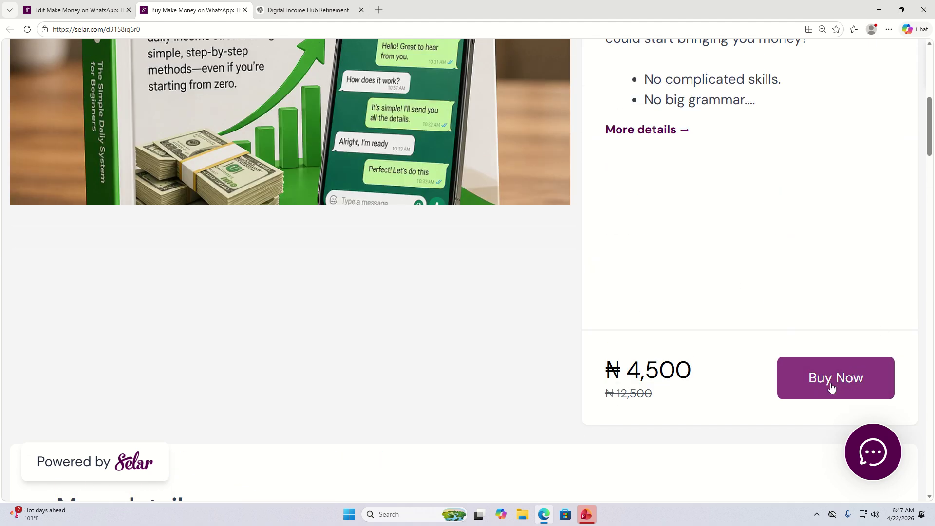
click(831, 386)
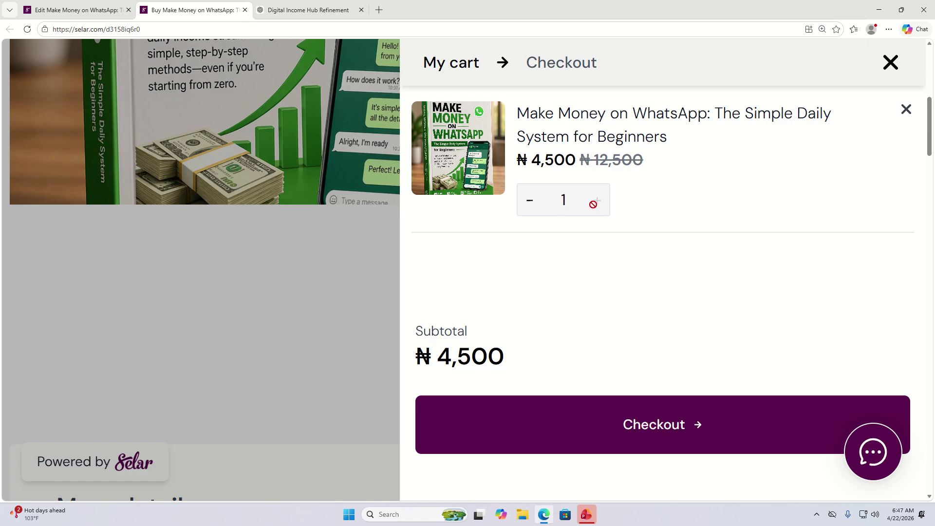
scroll(631, 351, down, 5)
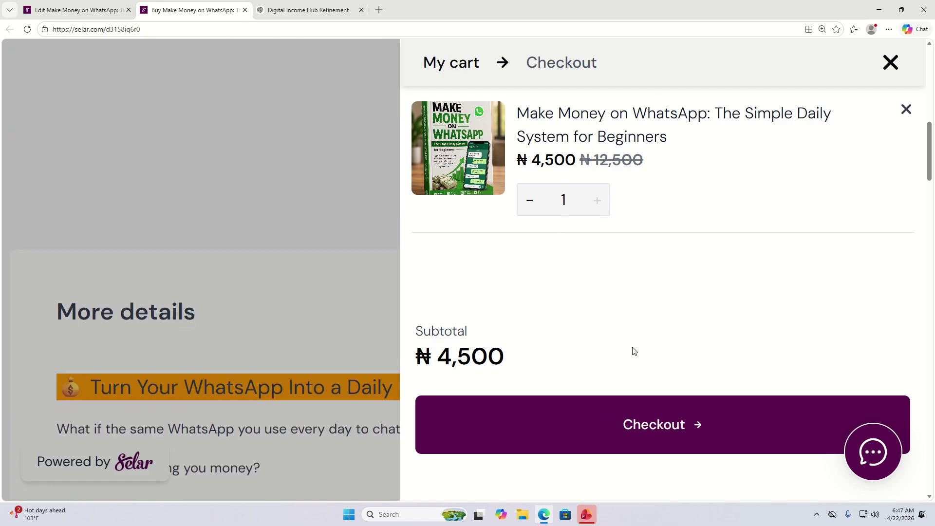
click(666, 445)
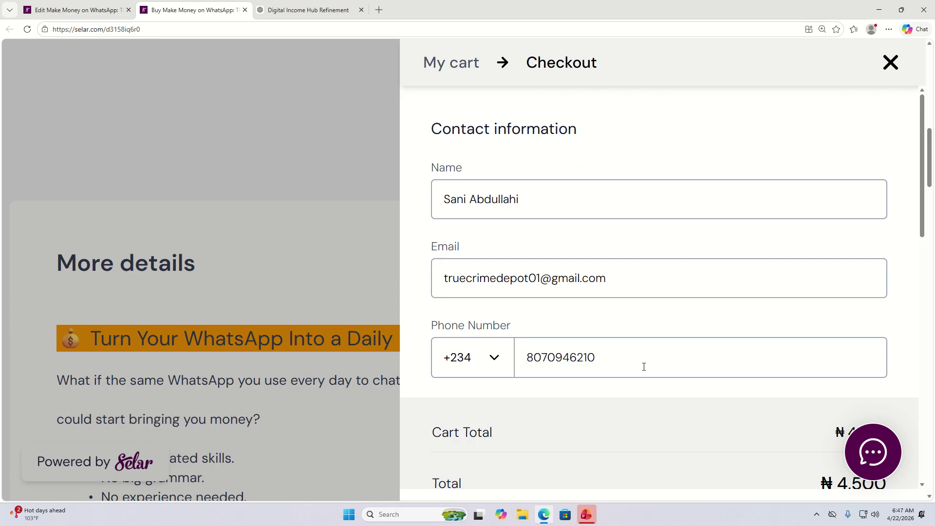
Examine the checkout's contact information fields, cart total, and the Pay via Transfer and Pay with Cards and more options
scroll(641, 368, down, 4)
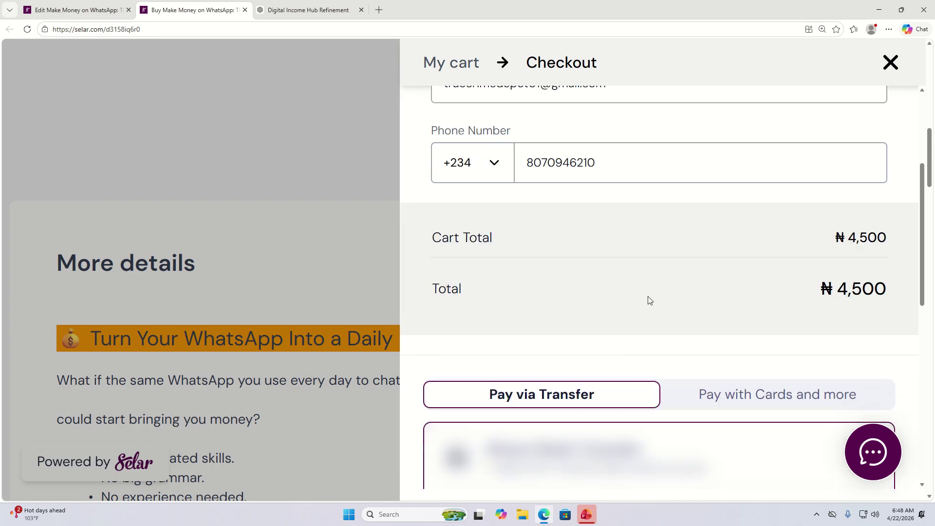
scroll(650, 300, down, 2)
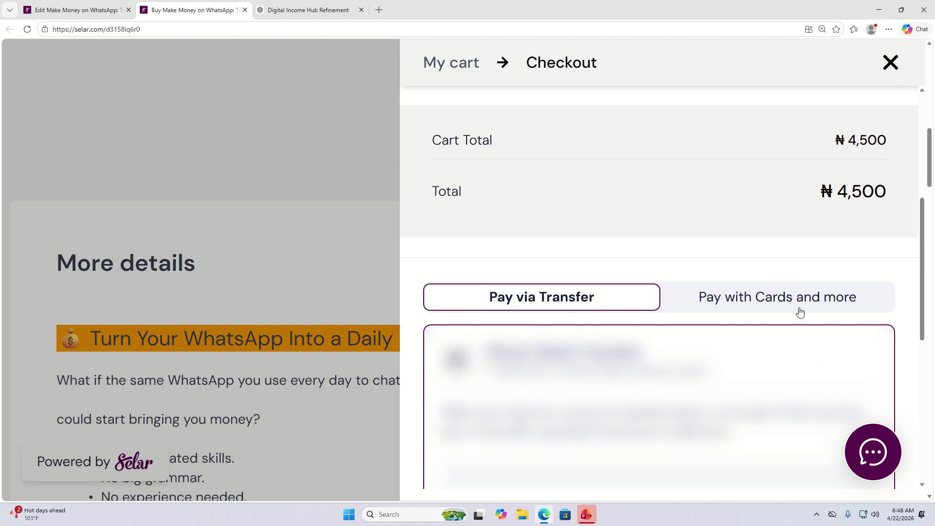
scroll(816, 312, down, 2)
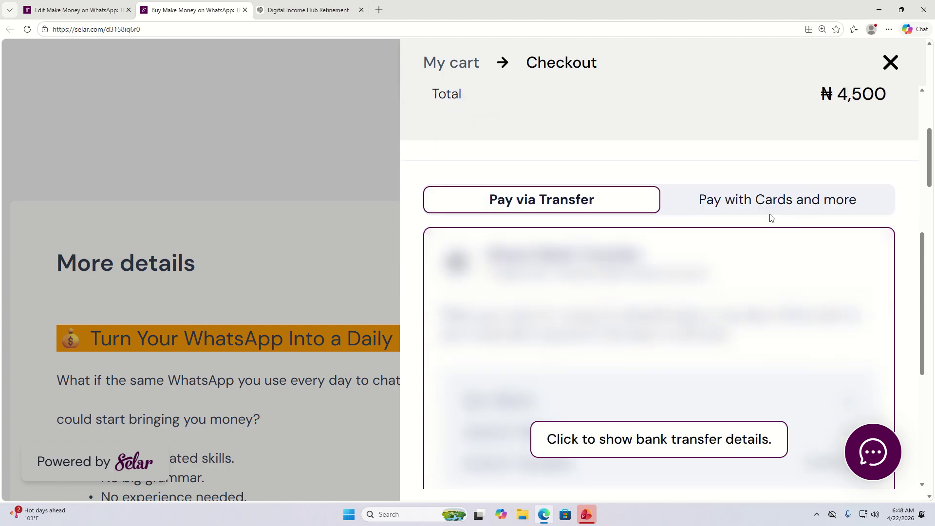
scroll(706, 254, down, 4)
scroll(728, 275, down, 2)
scroll(711, 258, up, 6)
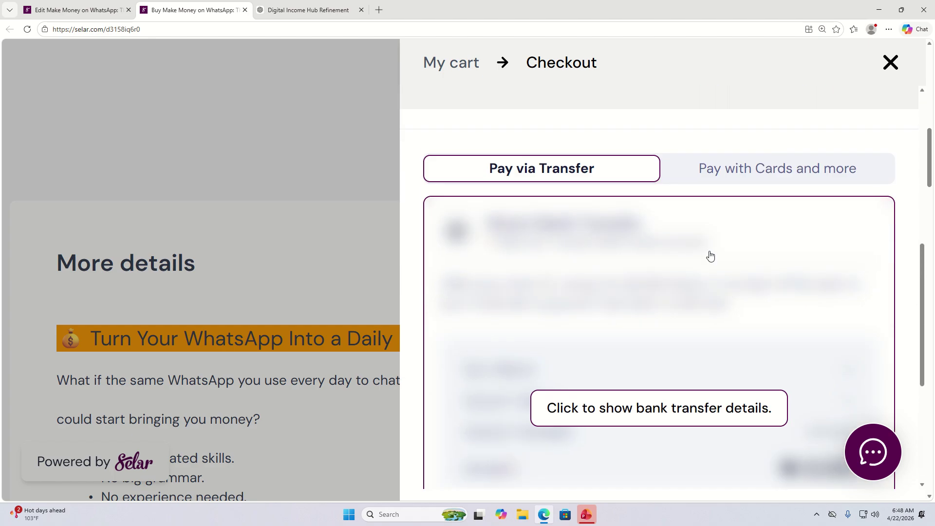
scroll(774, 299, down, 3)
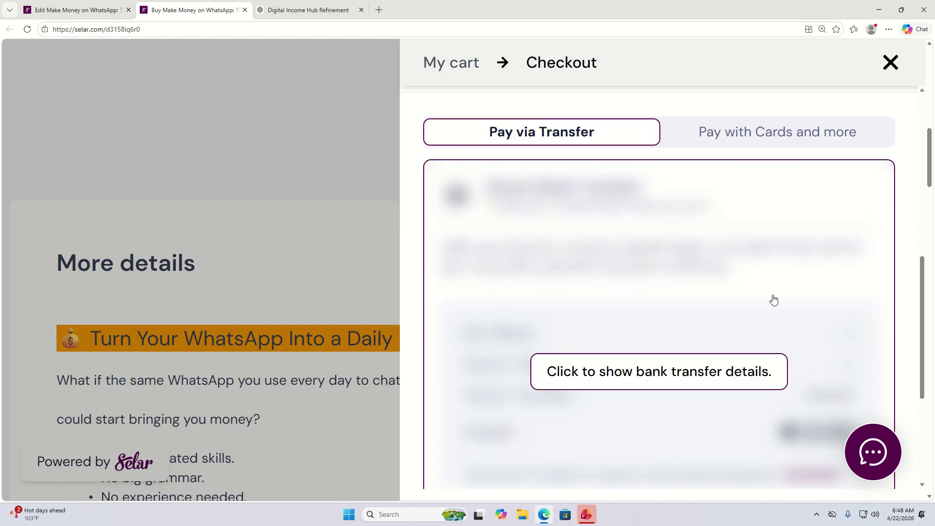
Show the direct bank transfer details for the order and copy the account number
click(645, 379)
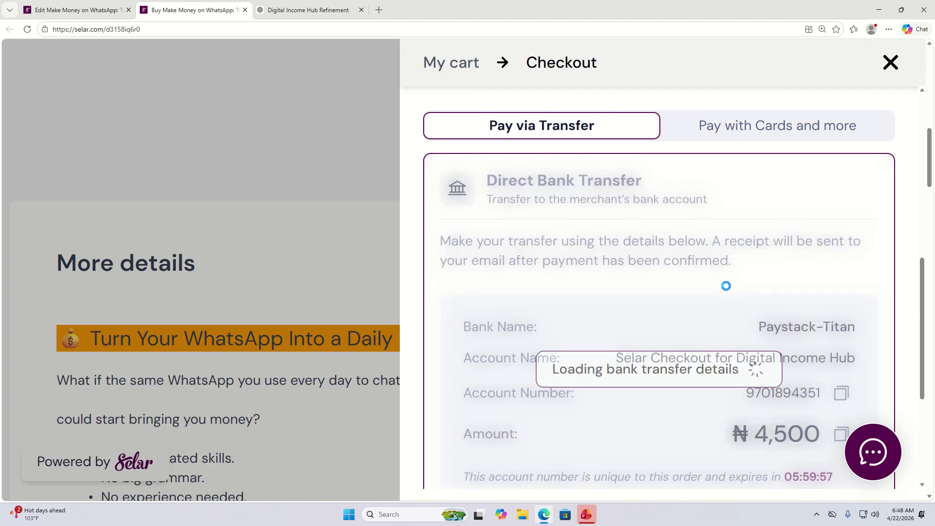
scroll(698, 323, down, 3)
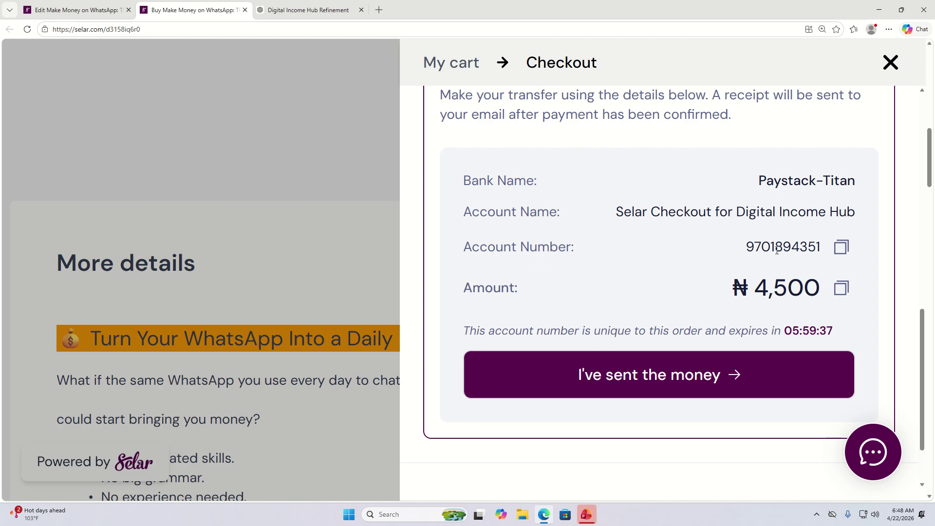
click(833, 251)
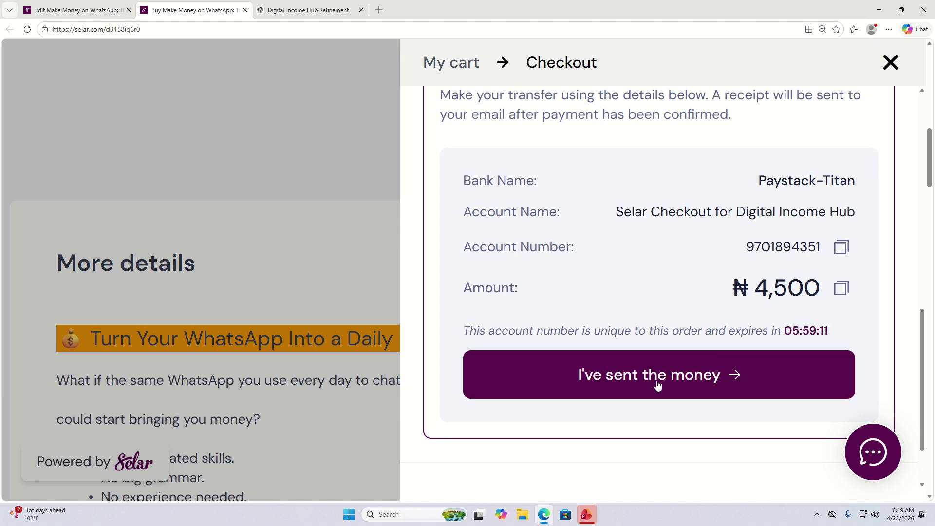
Review the bank transfer details, payment confirmation option and contact information, and close the checkout without paying
scroll(707, 407, down, 1)
scroll(682, 400, up, 2)
scroll(672, 397, down, 2)
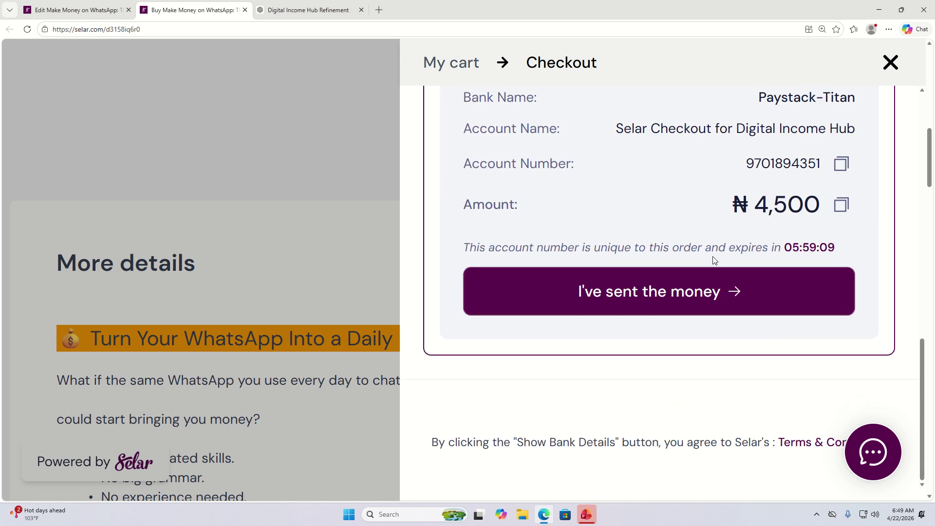
scroll(714, 263, up, 2)
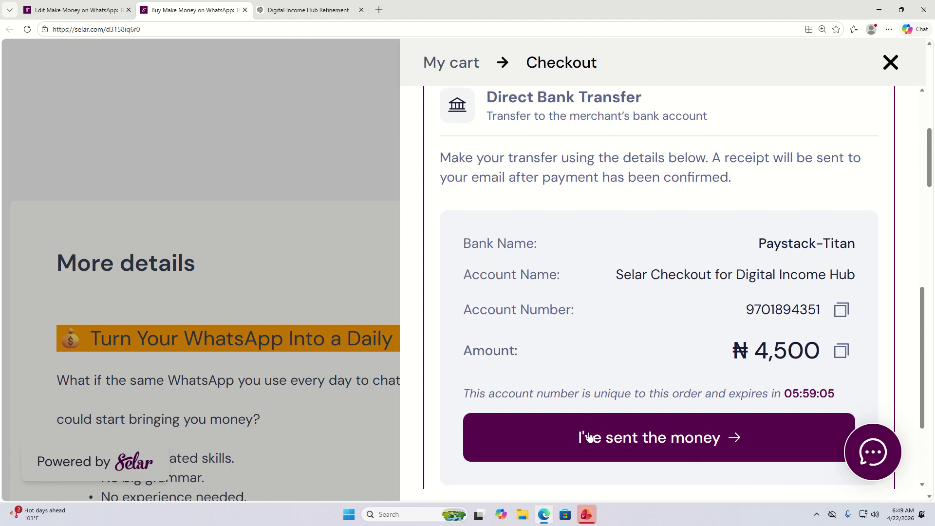
scroll(604, 380, down, 2)
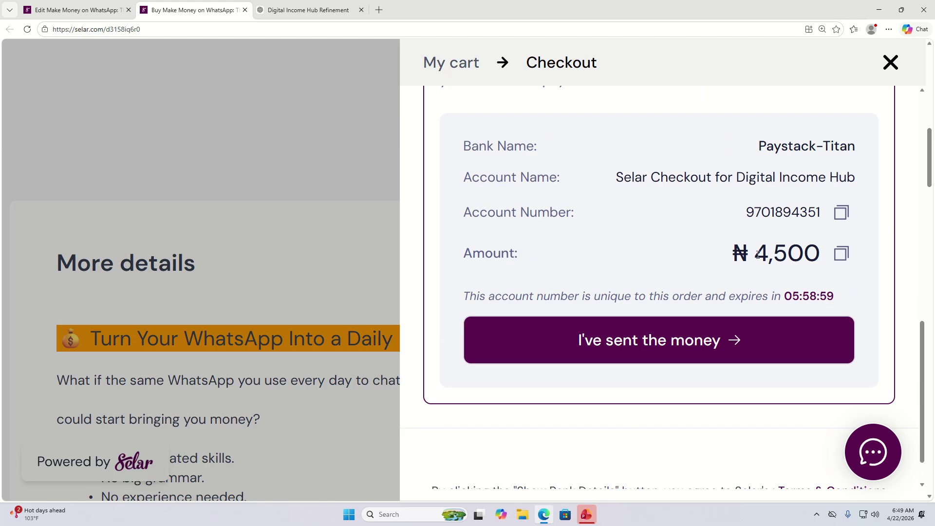
scroll(766, 257, up, 8)
scroll(767, 257, up, 5)
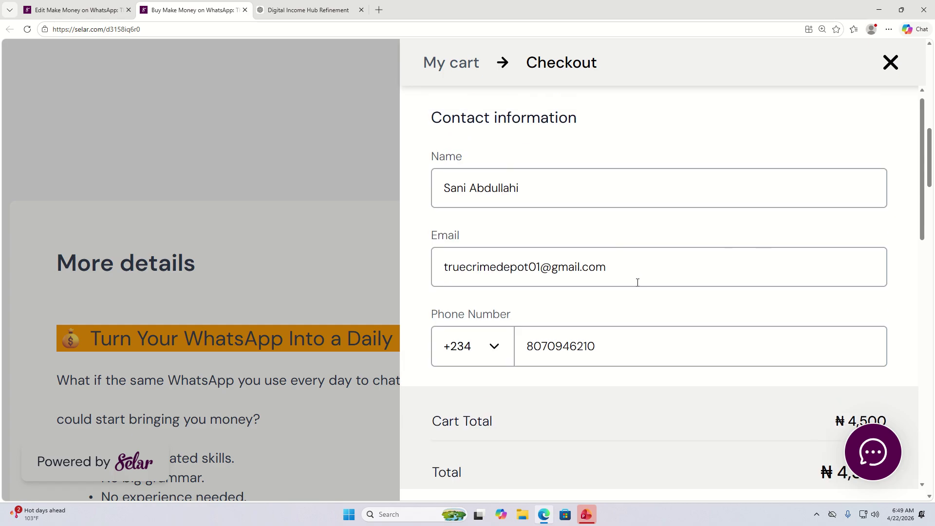
scroll(810, 162, up, 5)
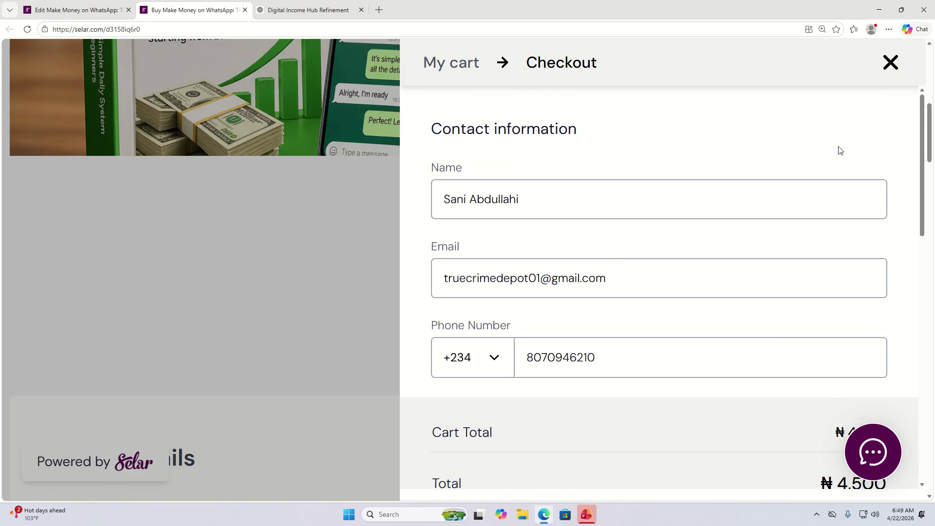
scroll(292, 241, up, 6)
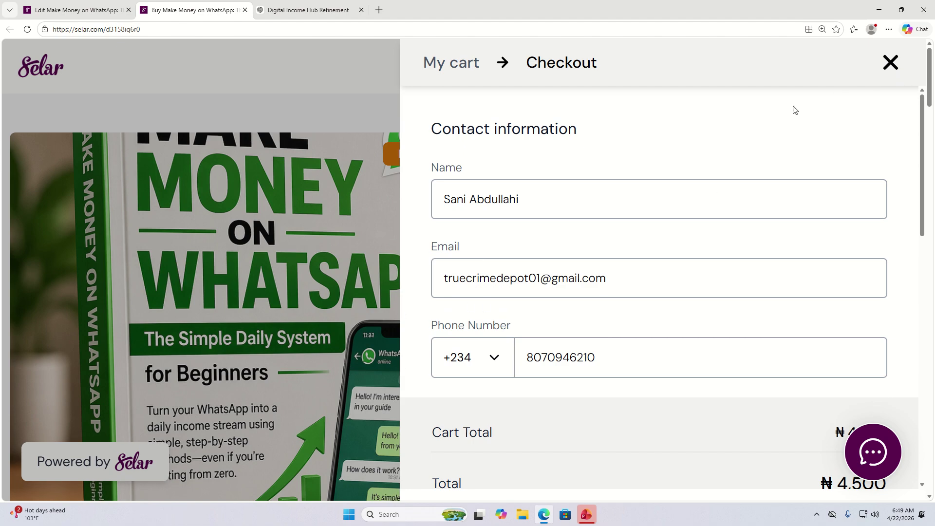
click(891, 62)
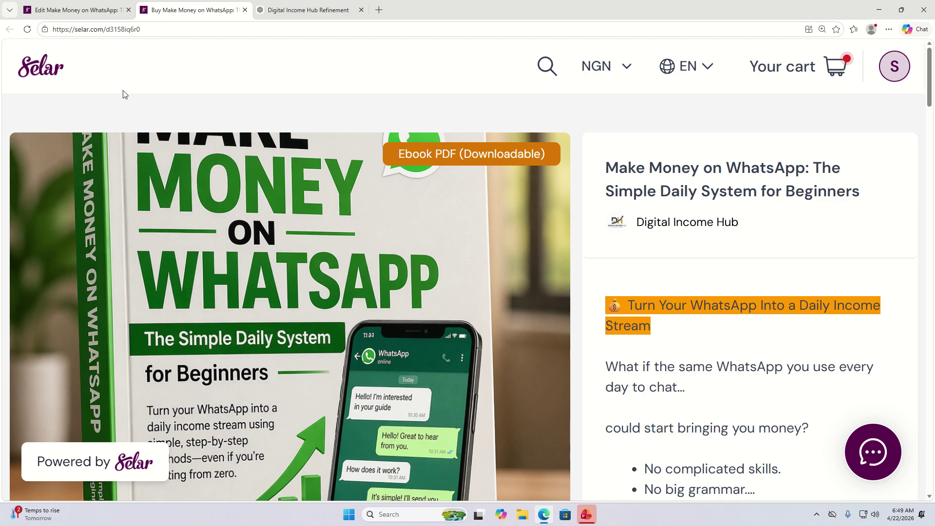
Return to the ebook's edit page and open the creator dashboard home
click(117, 11)
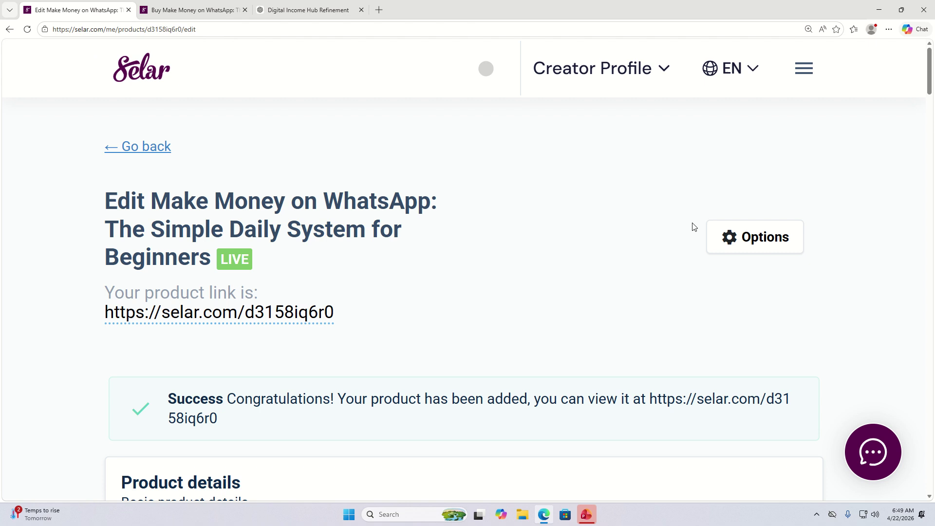
click(807, 73)
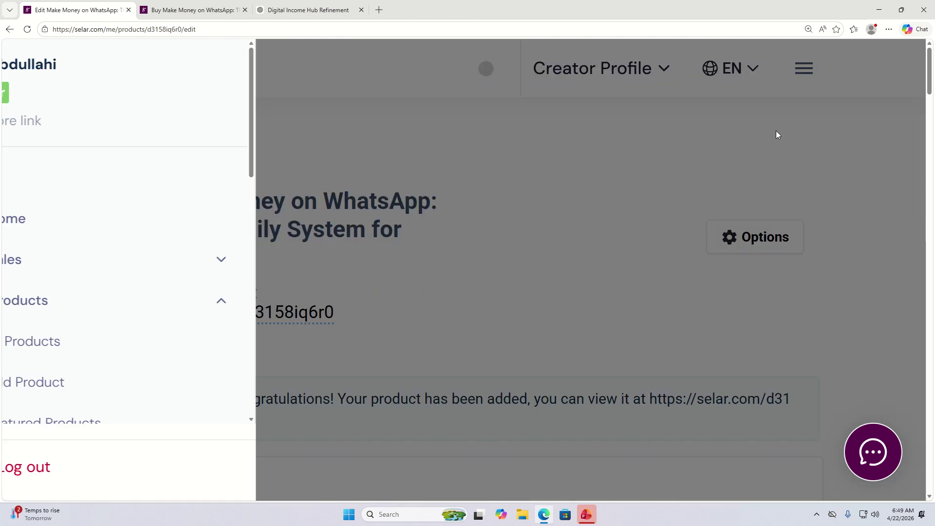
click(83, 227)
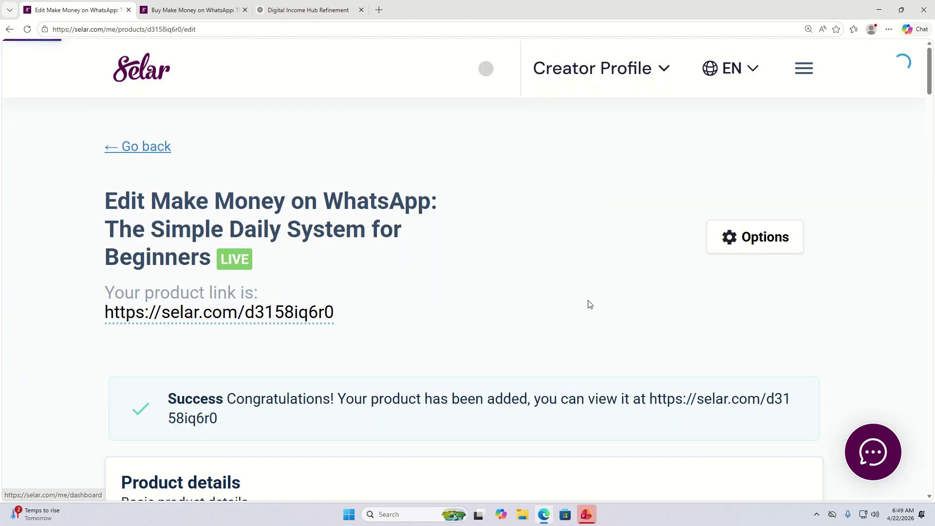
Examine the dashboard's product, sales and customer totals, sales chart, product earnings and affiliate marketer sections
scroll(580, 200, down, 2)
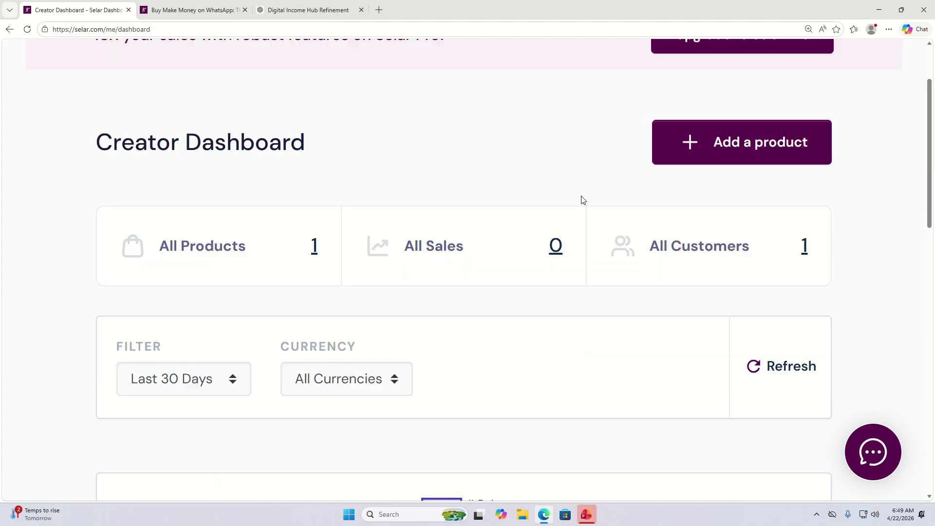
scroll(554, 273, up, 2)
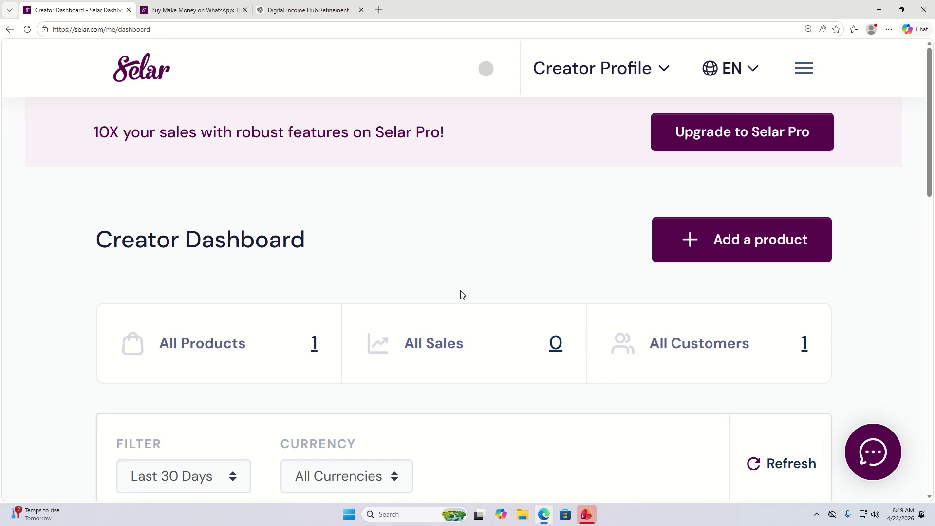
scroll(457, 260, down, 2)
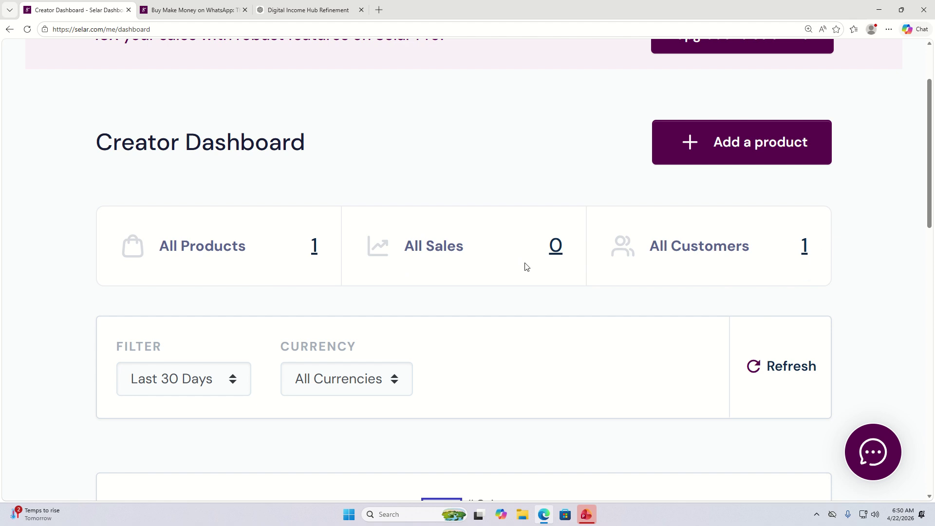
scroll(193, 378, down, 5)
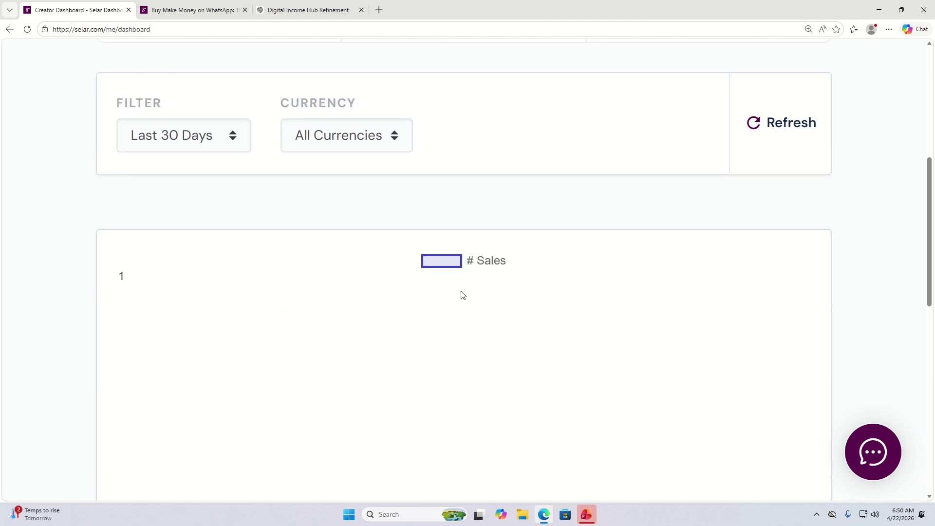
scroll(462, 294, down, 3)
scroll(453, 254, down, 3)
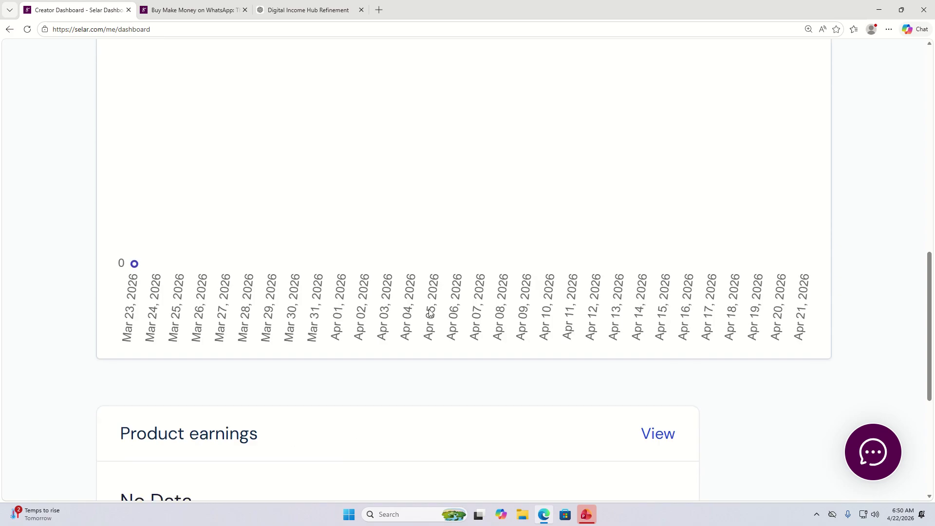
scroll(448, 359, down, 4)
scroll(488, 370, down, 2)
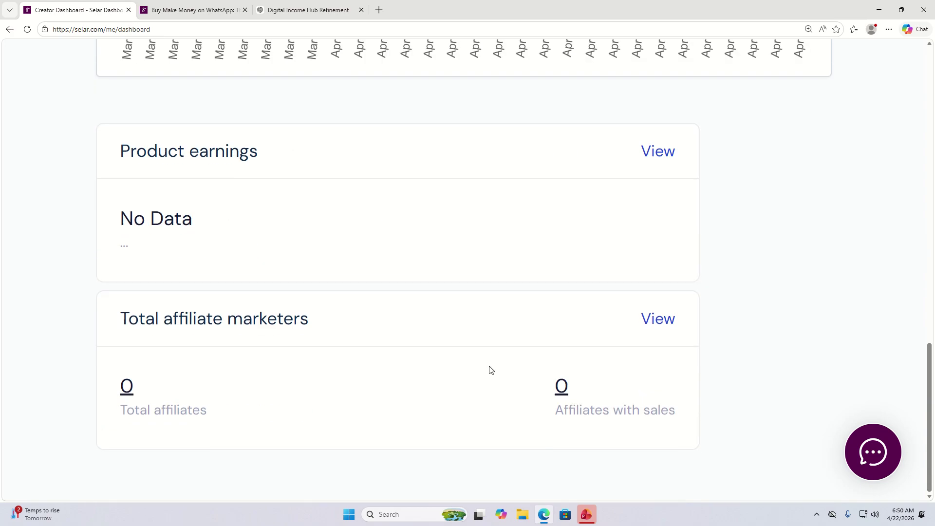
scroll(489, 368, up, 15)
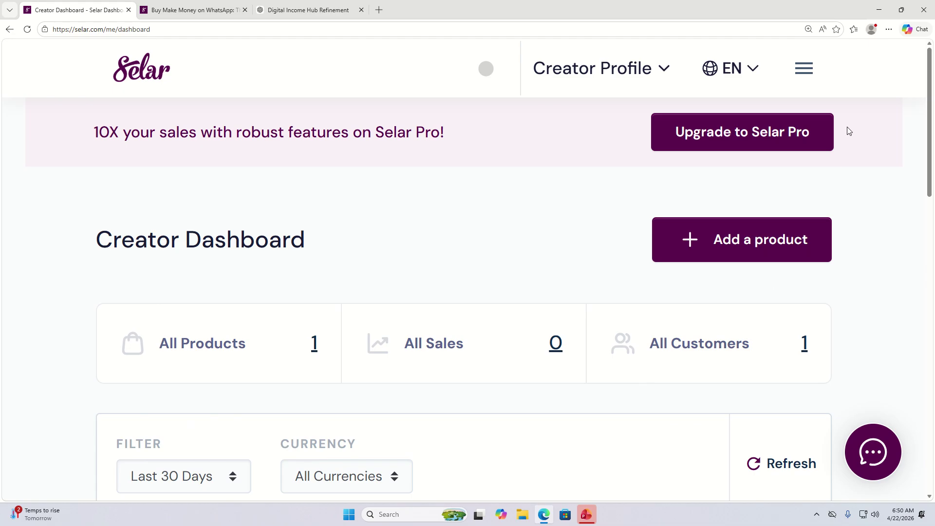
Open the Sales records page and review its filters, number of sales and transaction table
click(804, 68)
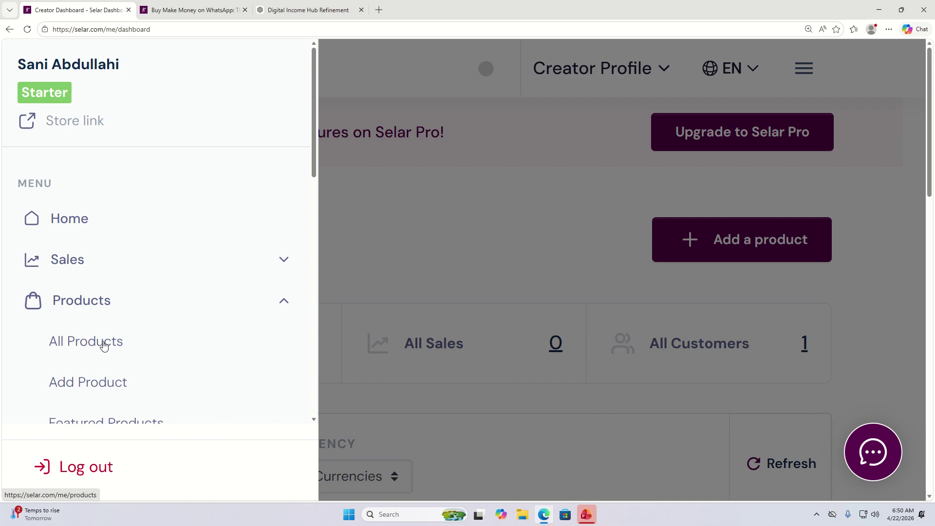
scroll(100, 340, down, 2)
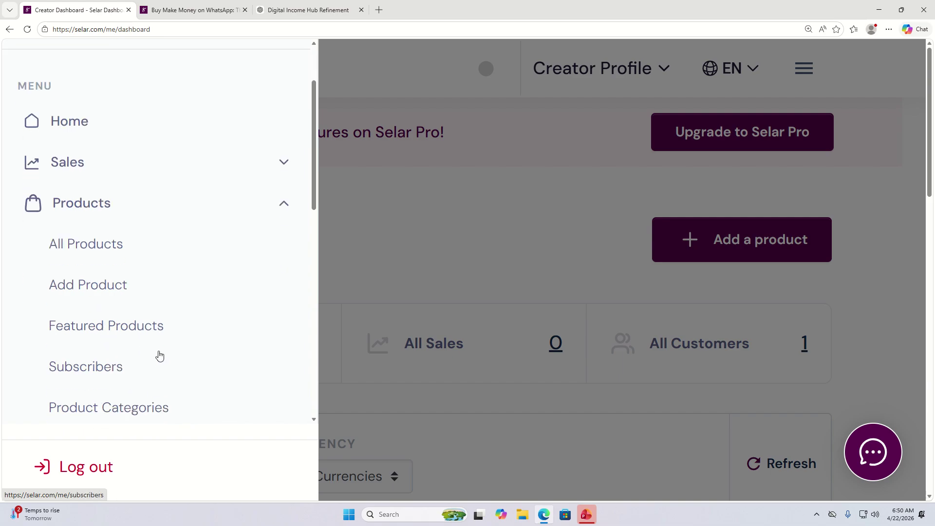
scroll(158, 355, up, 2)
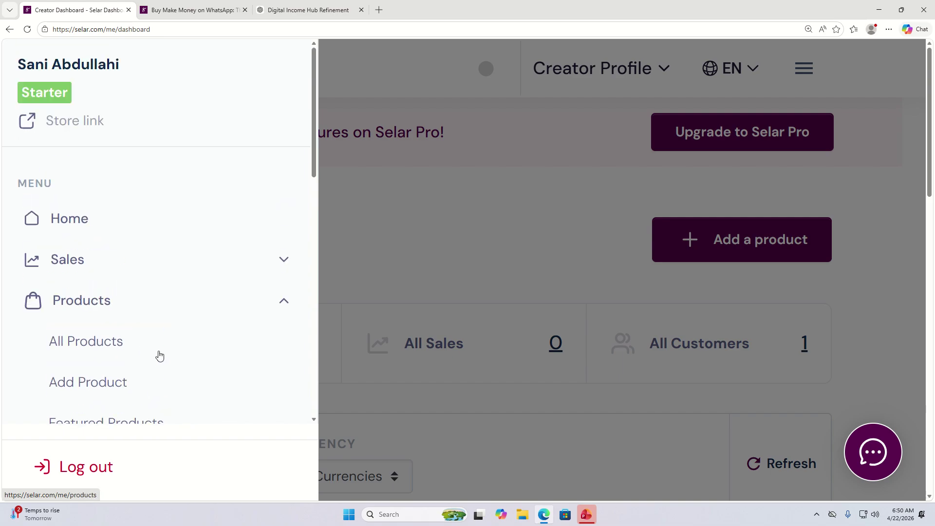
click(283, 262)
click(78, 305)
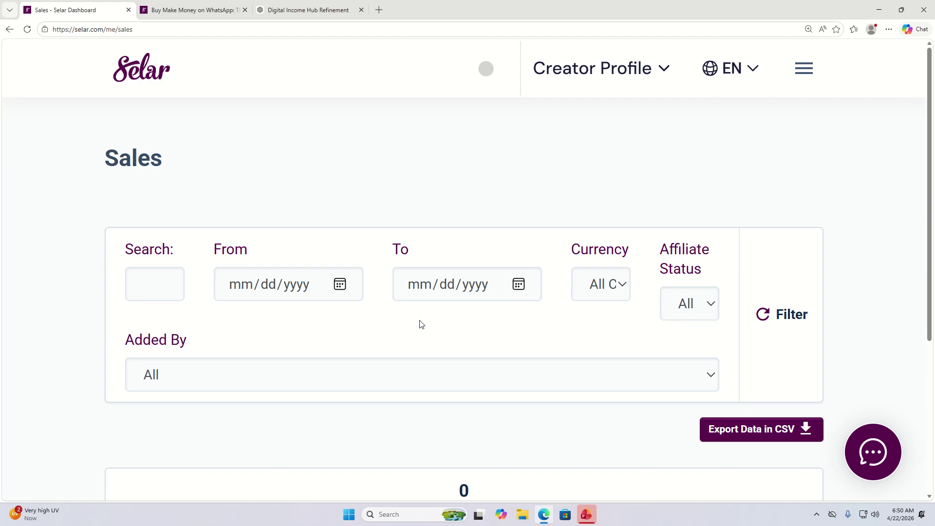
scroll(439, 376, down, 3)
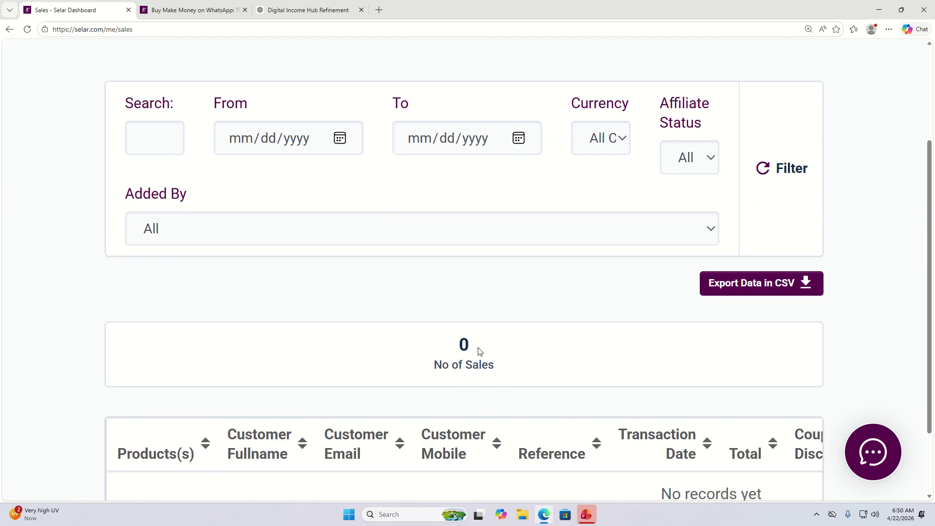
ctrl+scroll(476, 365, up, 5)
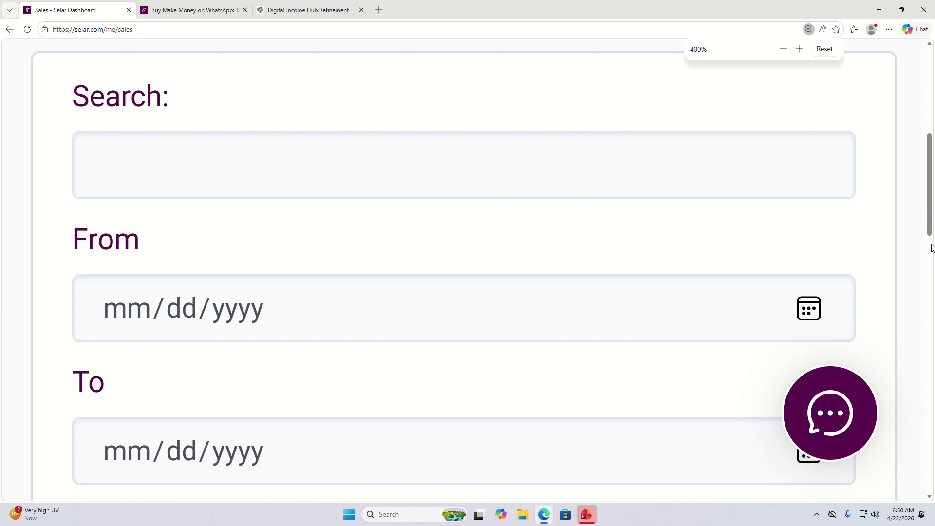
Go back to the creator dashboard and review its totals and sales chart again at 150% page zoom
key(ctrl+0)
key(alt+Left)
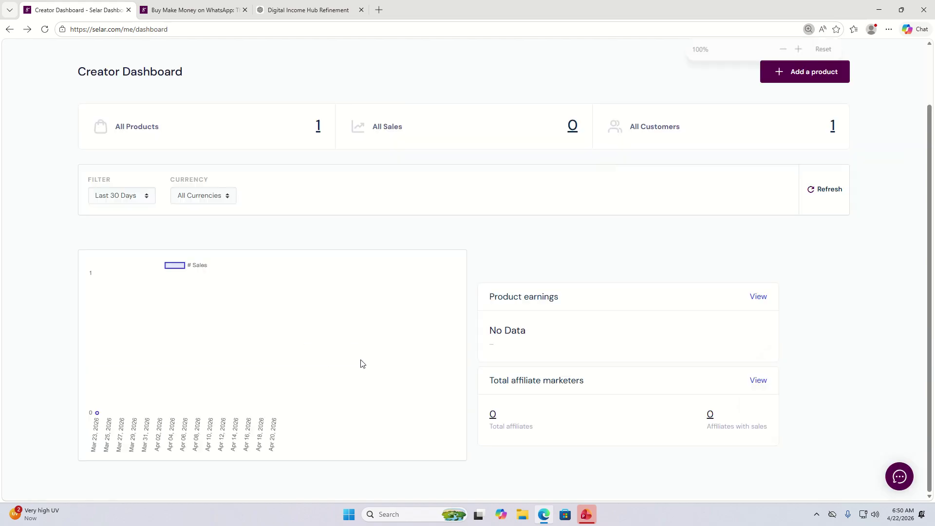
ctrl+scroll(325, 359, up, 6)
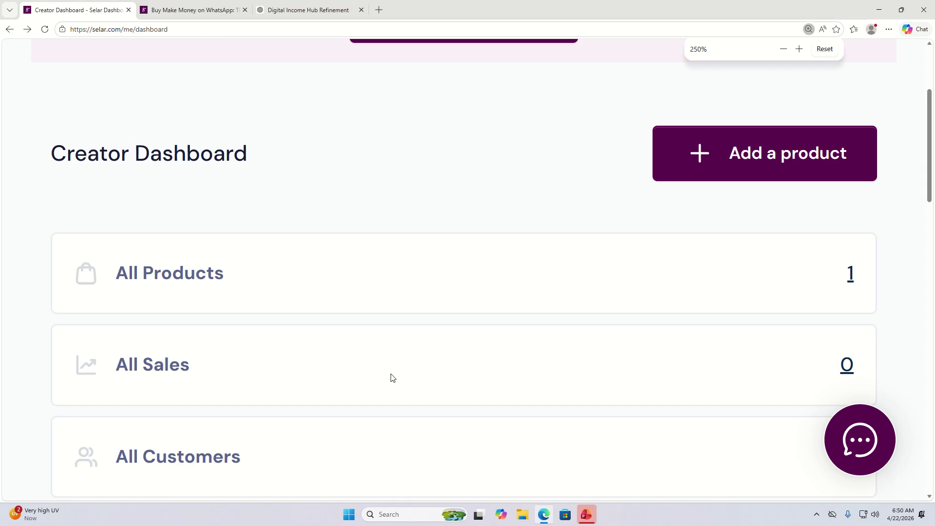
scroll(345, 366, down, 5)
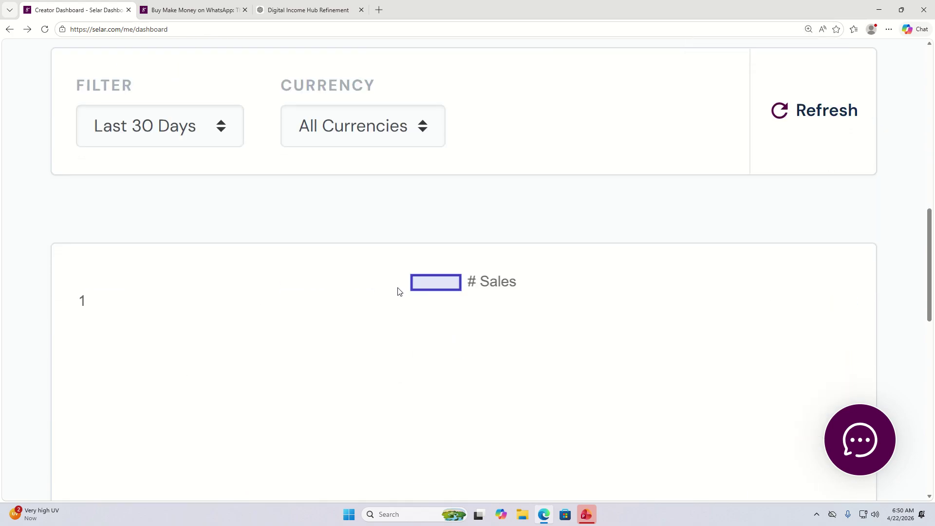
scroll(399, 290, up, 3)
scroll(429, 294, up, 3)
ctrl+scroll(432, 297, down, 3)
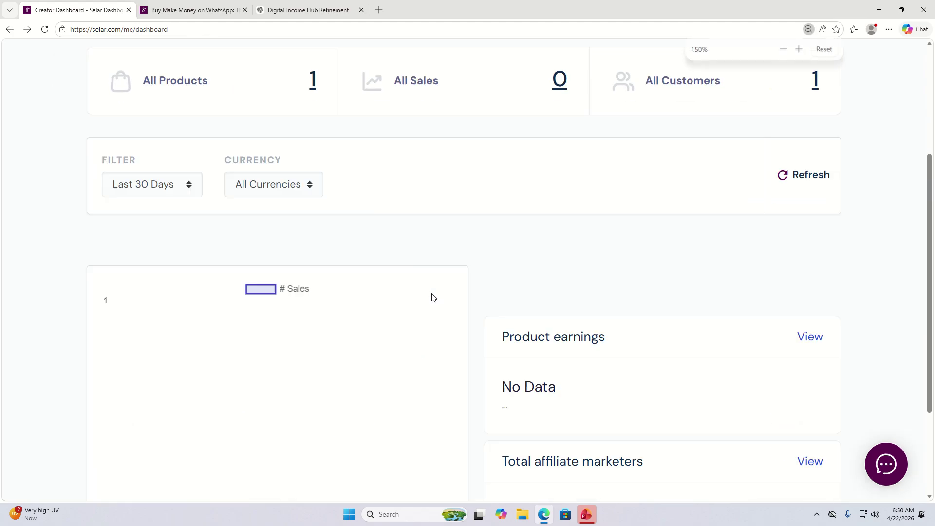
scroll(432, 297, up, 3)
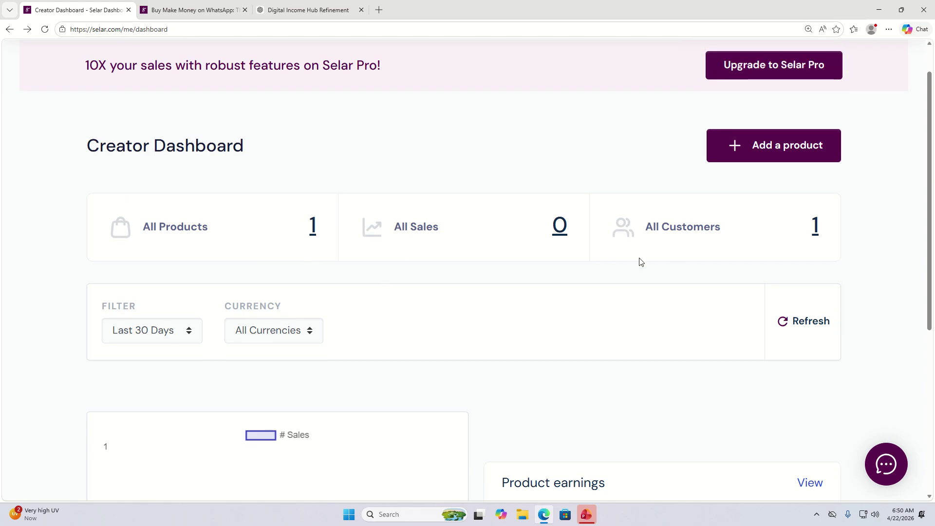
scroll(658, 248, up, 1)
Open the Abandoned Transactions page and examine the abandoned sales summary and the customer details in the table
click(814, 64)
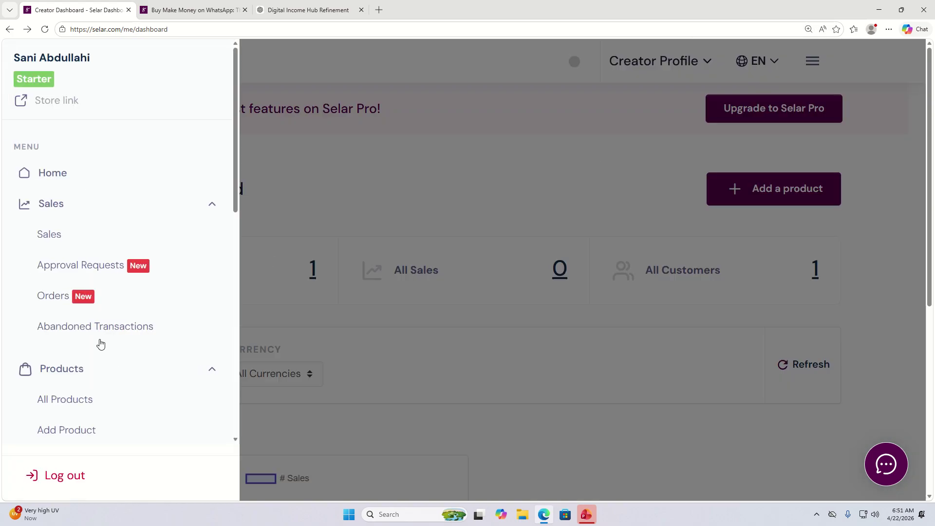
click(75, 336)
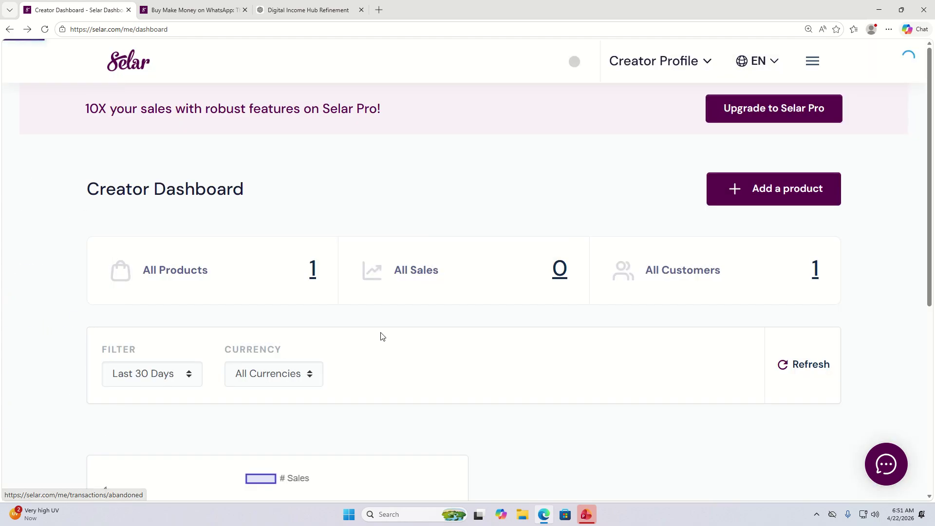
scroll(535, 355, down, 1)
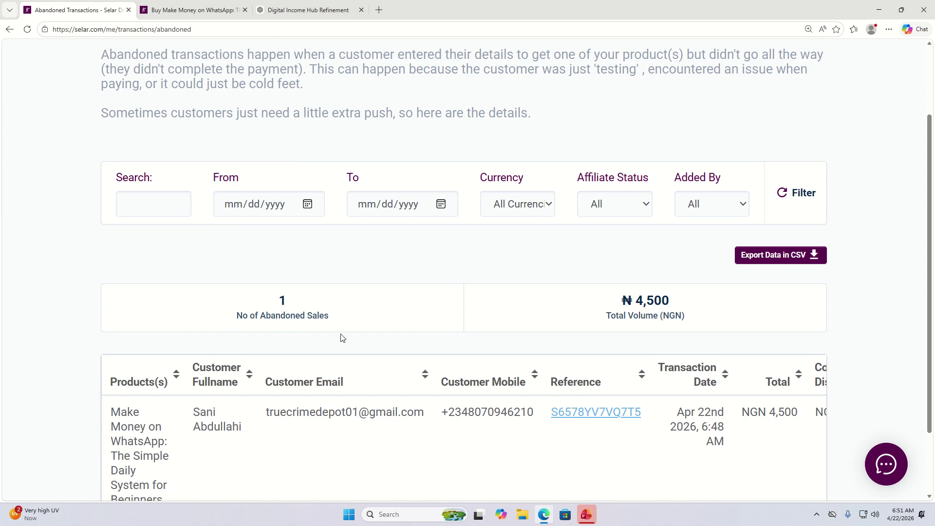
key(ctrl+plus)
scroll(288, 323, down, 1)
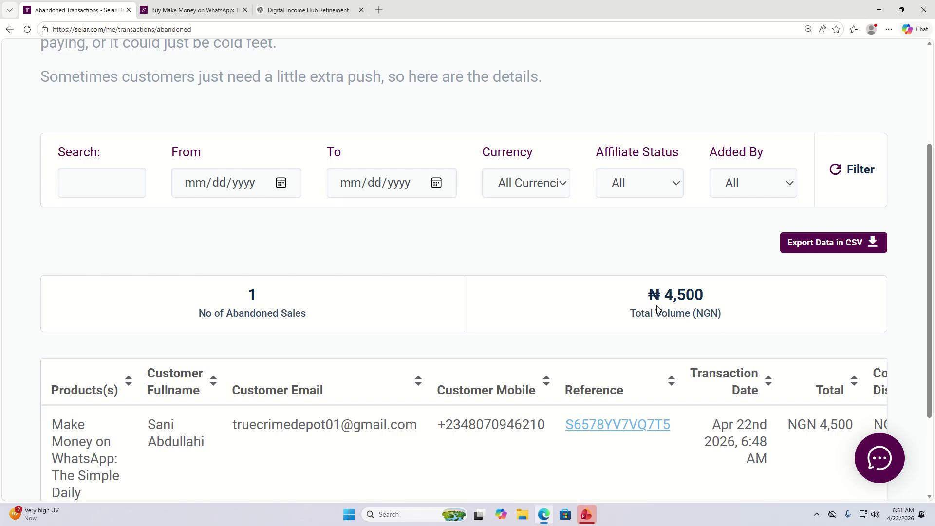
scroll(415, 440, down, 2)
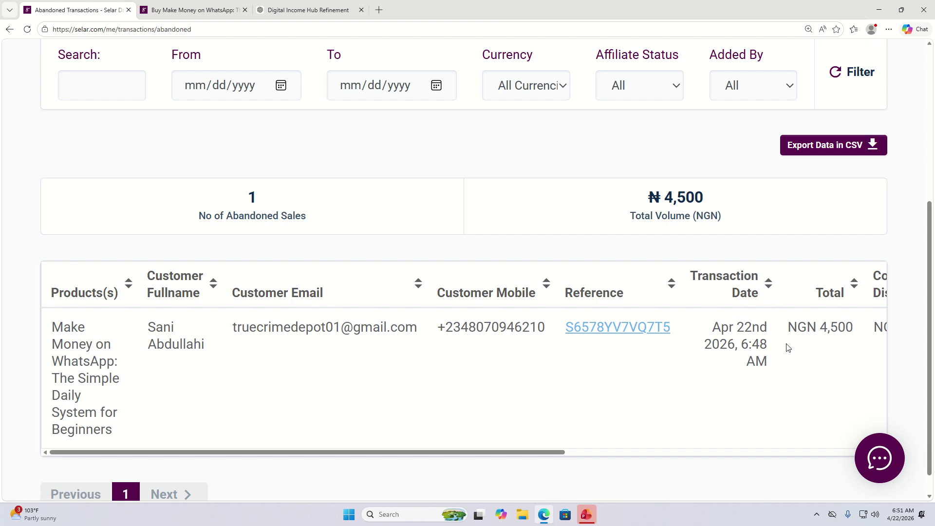
Examine the abandoned transaction's remaining columns, including total, coupon discount, profit, custom charge and payout date, and return to the first columns
drag(560, 451, 822, 457)
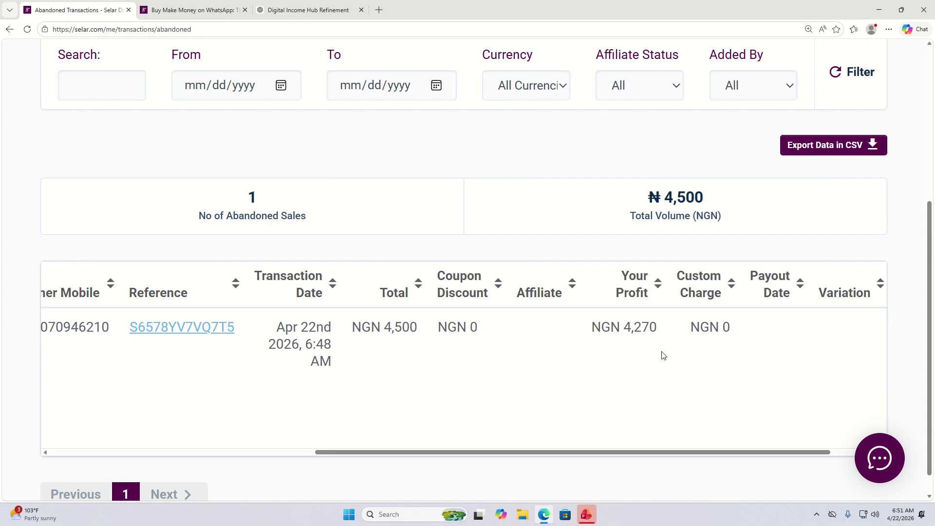
drag(648, 451, 714, 448)
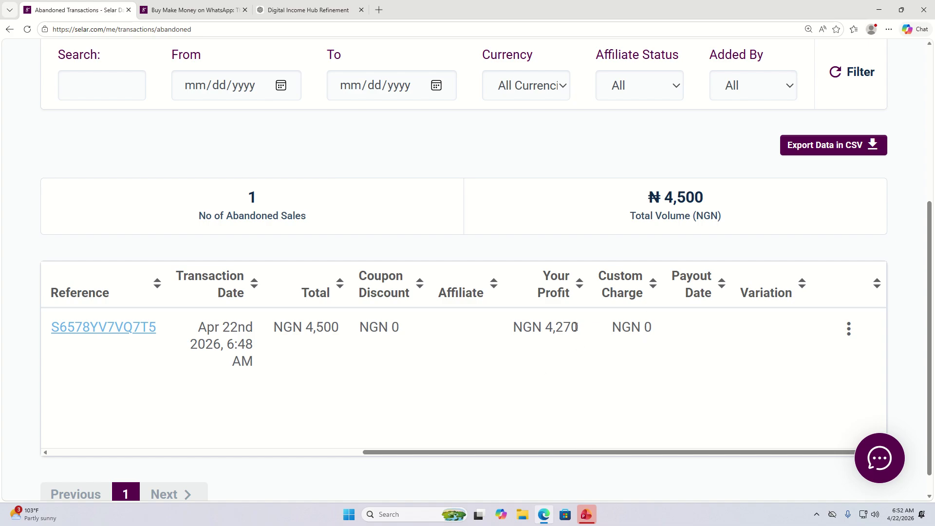
drag(592, 453, 180, 451)
scroll(648, 392, down, 1)
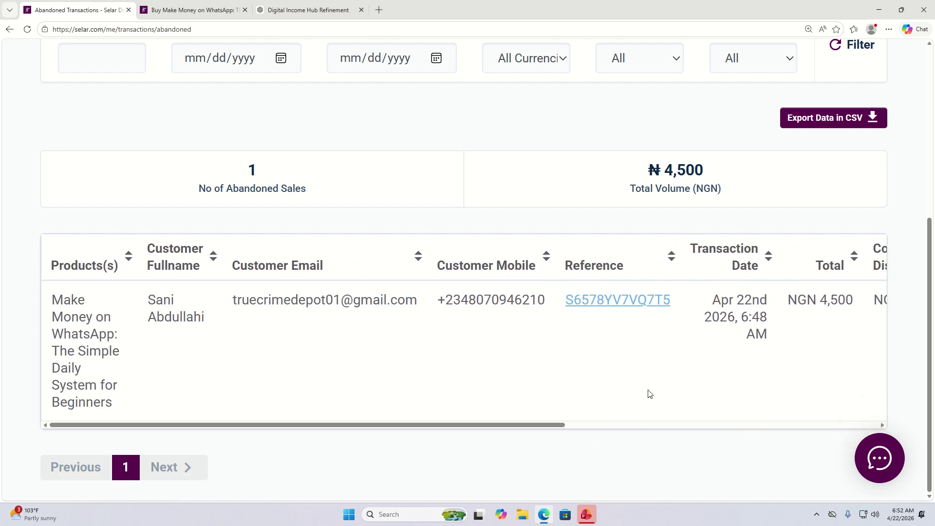
Leave the Abandoned Transactions page and return to the creator dashboard home
scroll(621, 393, up, 5)
scroll(551, 397, down, 1)
scroll(682, 312, up, 2)
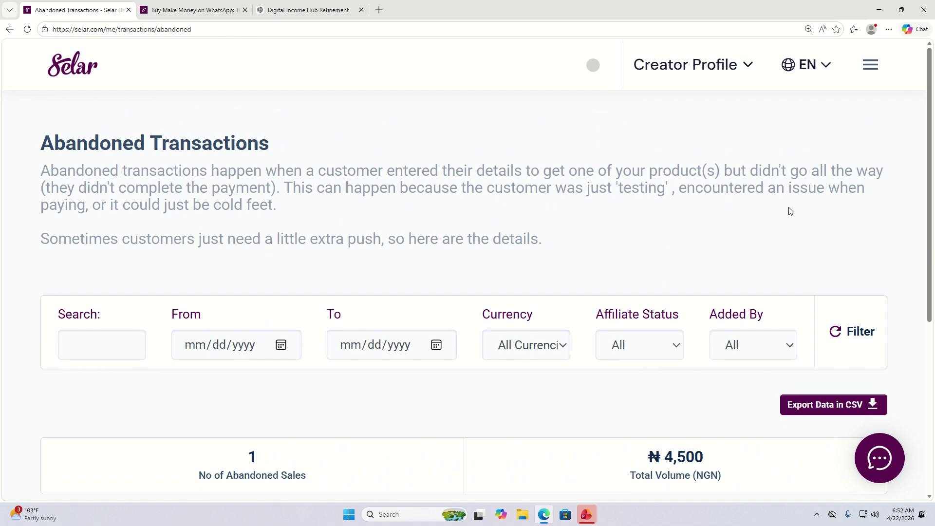
click(873, 69)
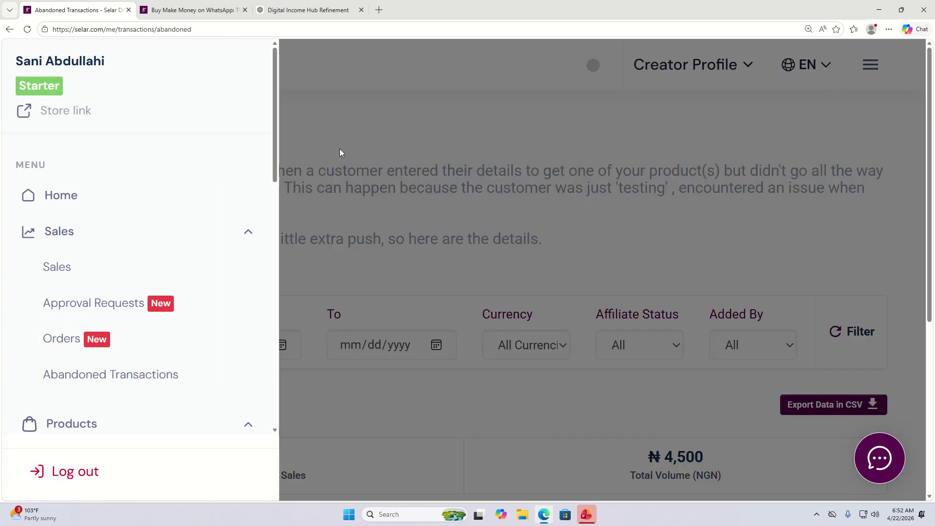
click(71, 198)
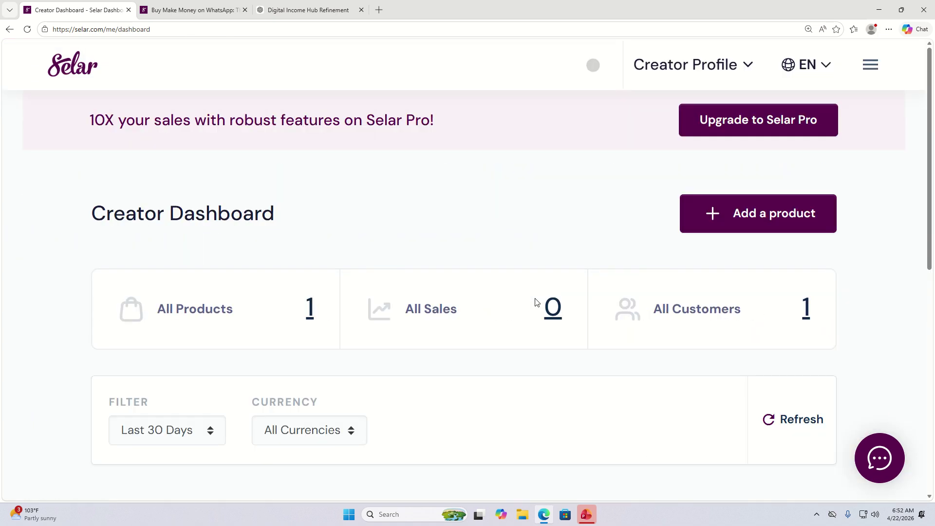